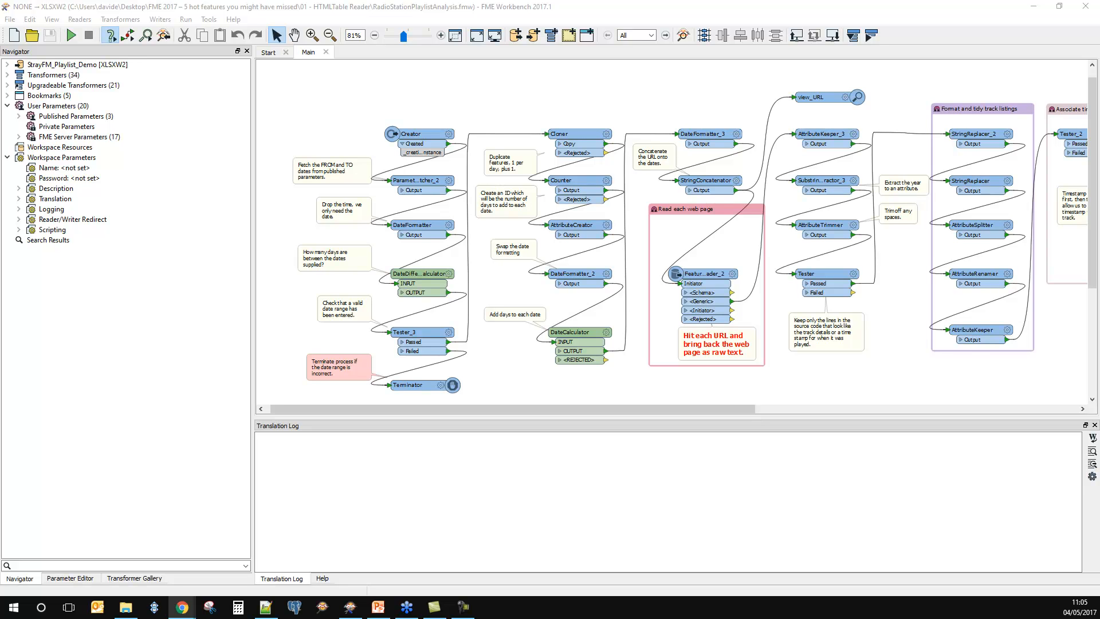
Step: Switch to the Stray FM website in Chrome, review the recent tracks and open the playlist for Monday 1st May
left_click_drag(0, 112, 669, 74)
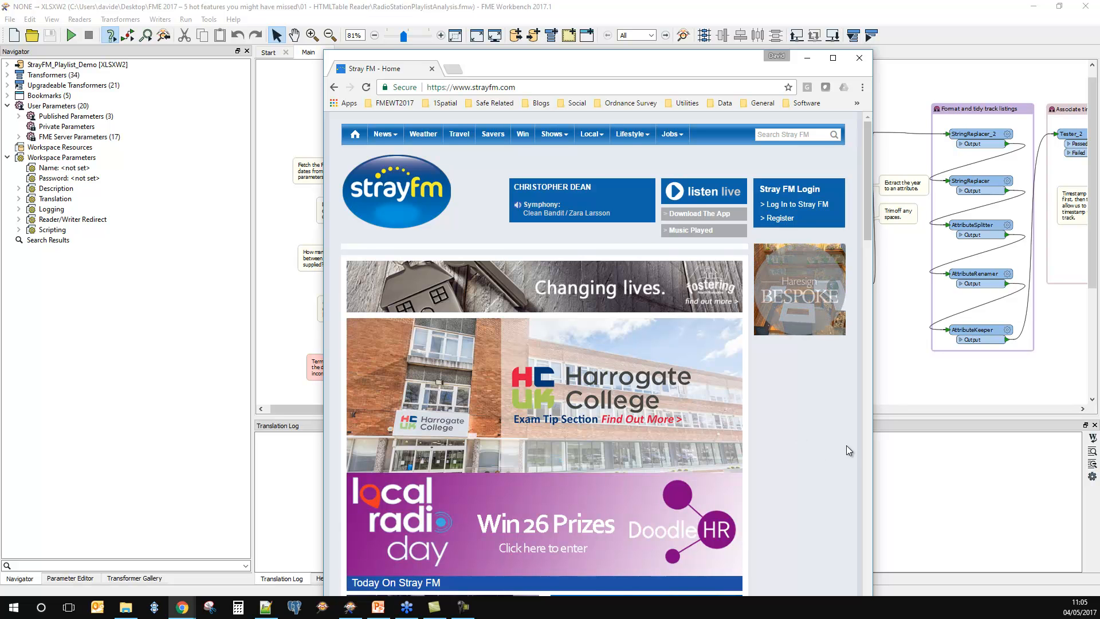
left_click(687, 229)
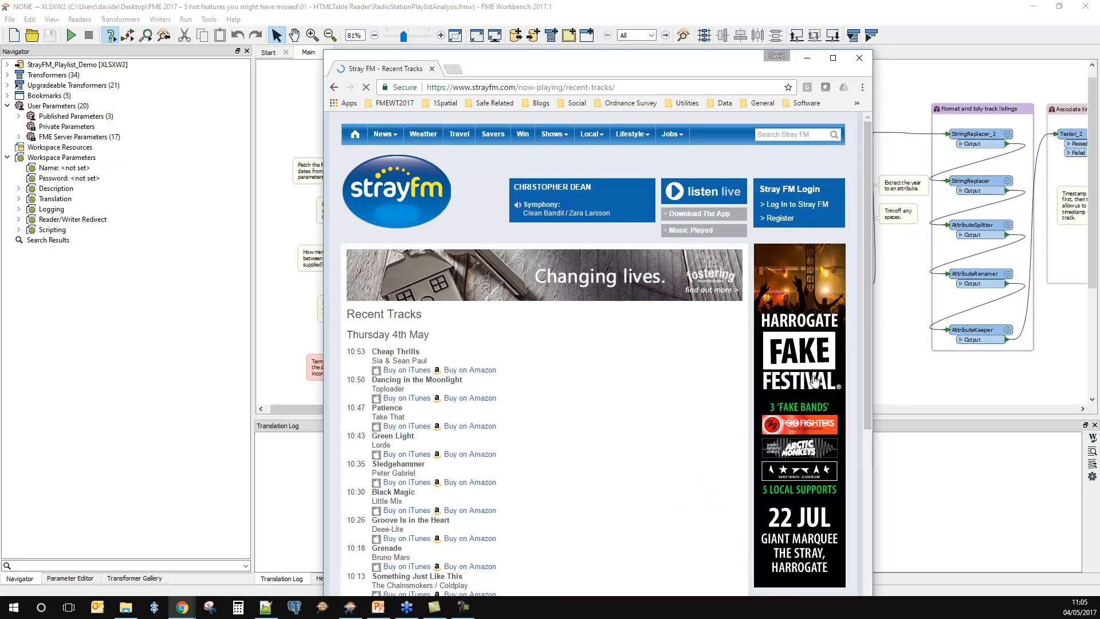
scroll(624, 440, "down", 2)
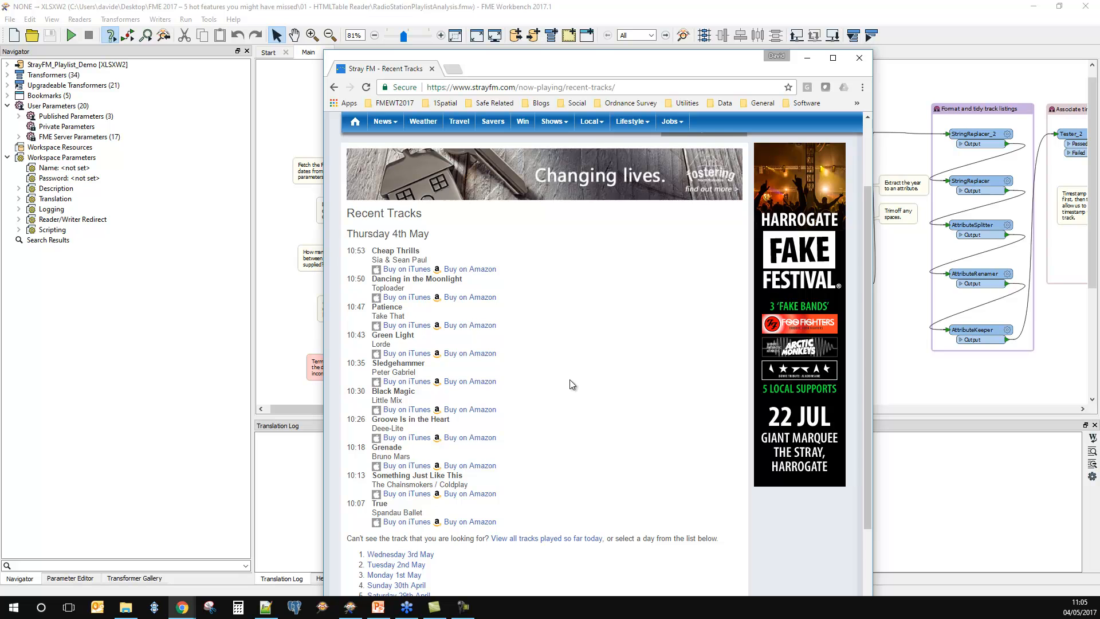
scroll(575, 378, "up", 2)
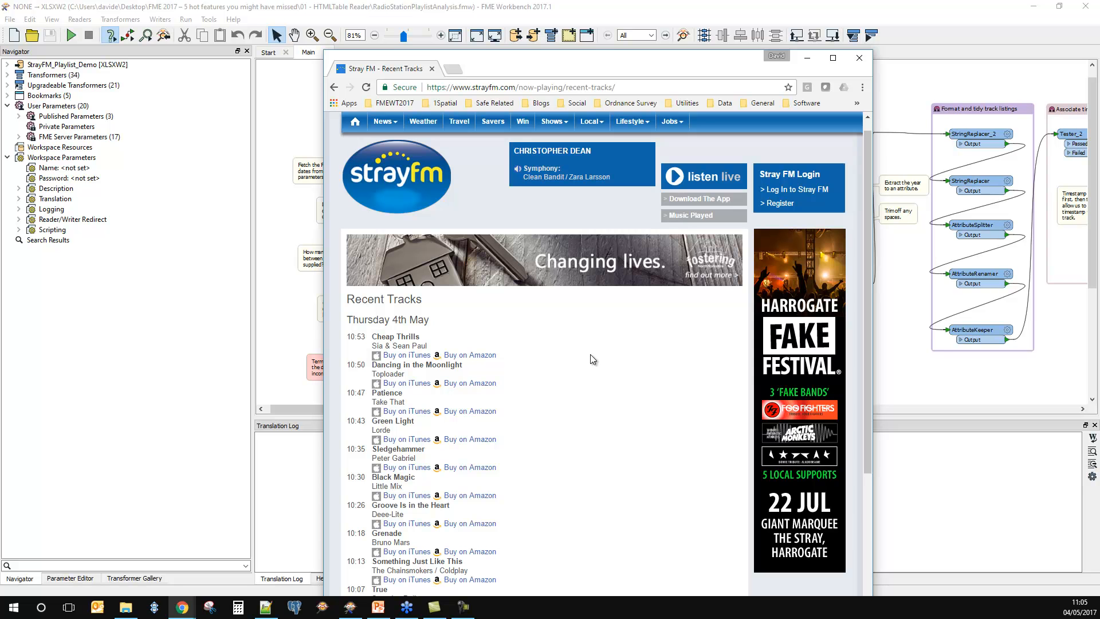
scroll(590, 360, "down", 4)
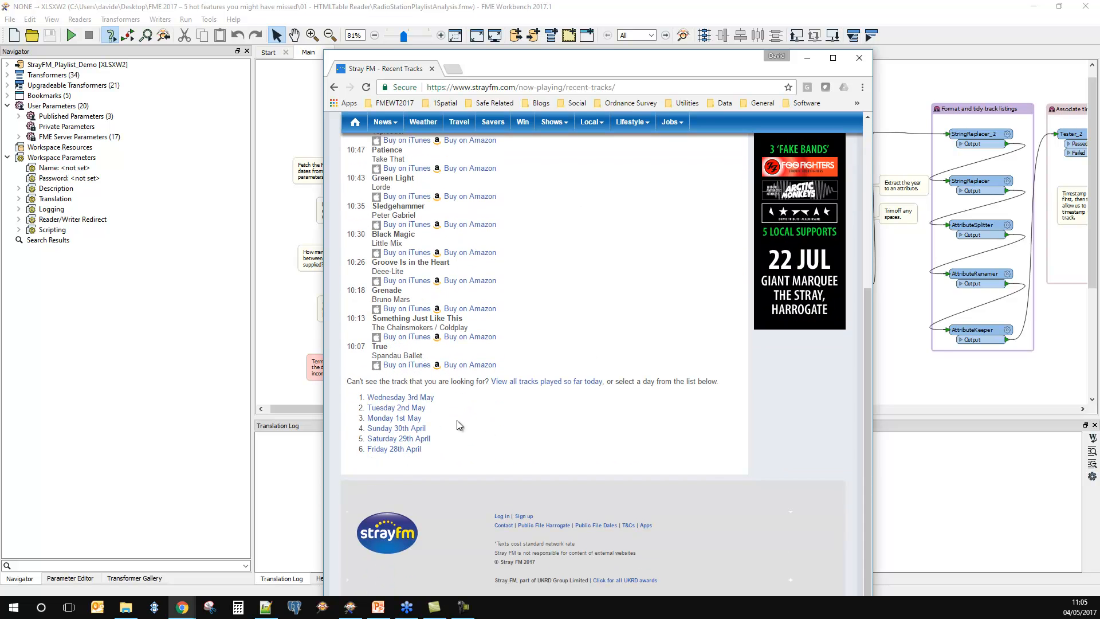
left_click(402, 419)
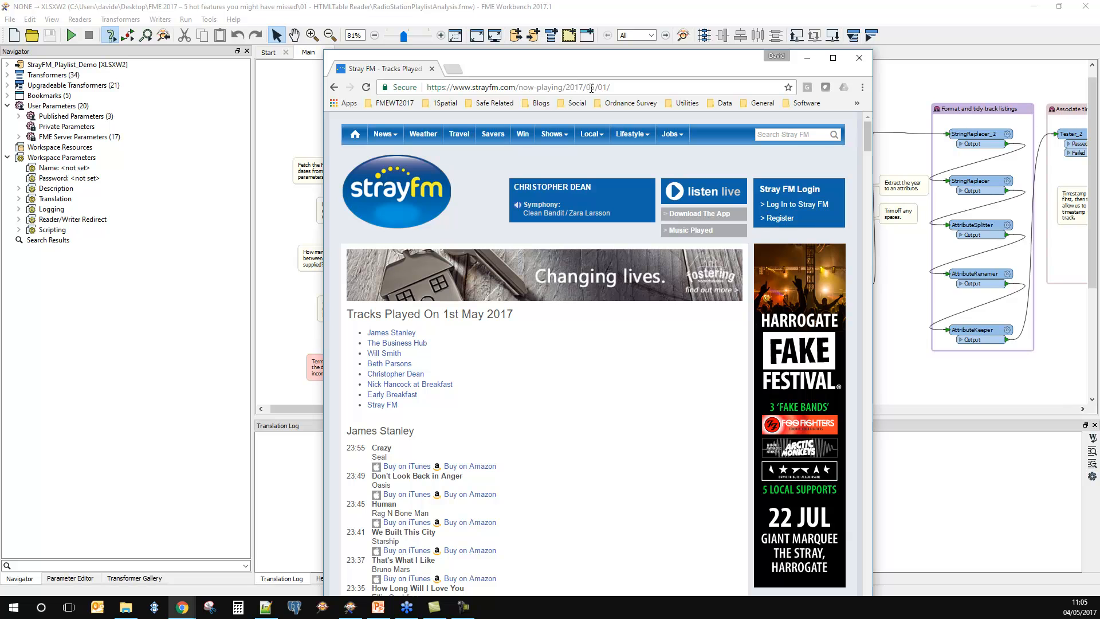
Step: Change the year in the playlist page's URL to 2016 and look through the tracks for that date
left_click_drag(581, 87, 582, 87)
type("6")
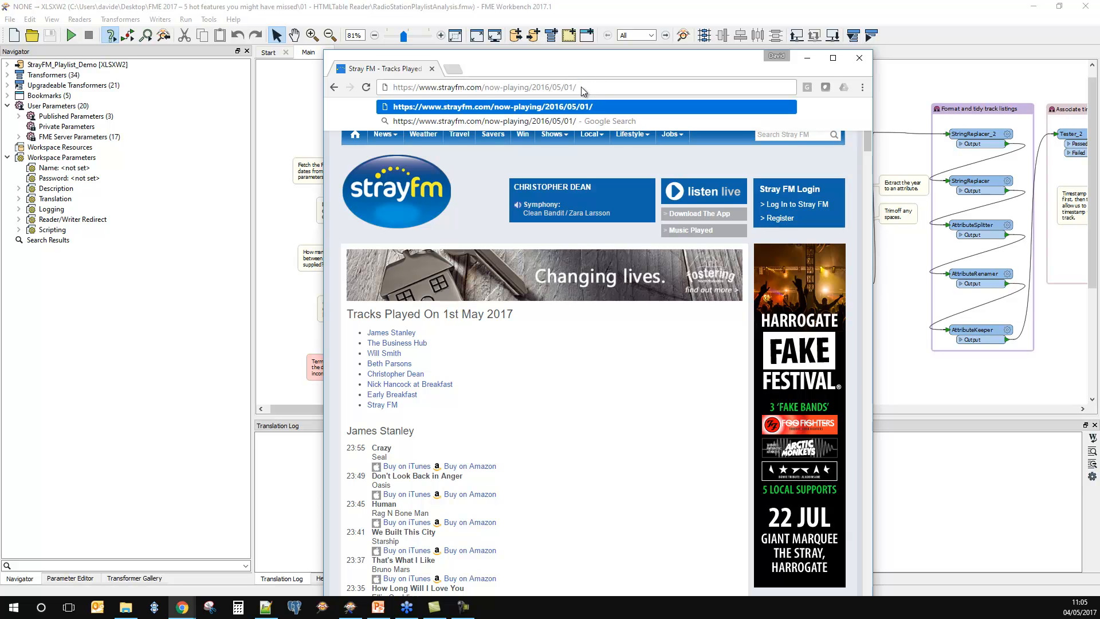
key("Return")
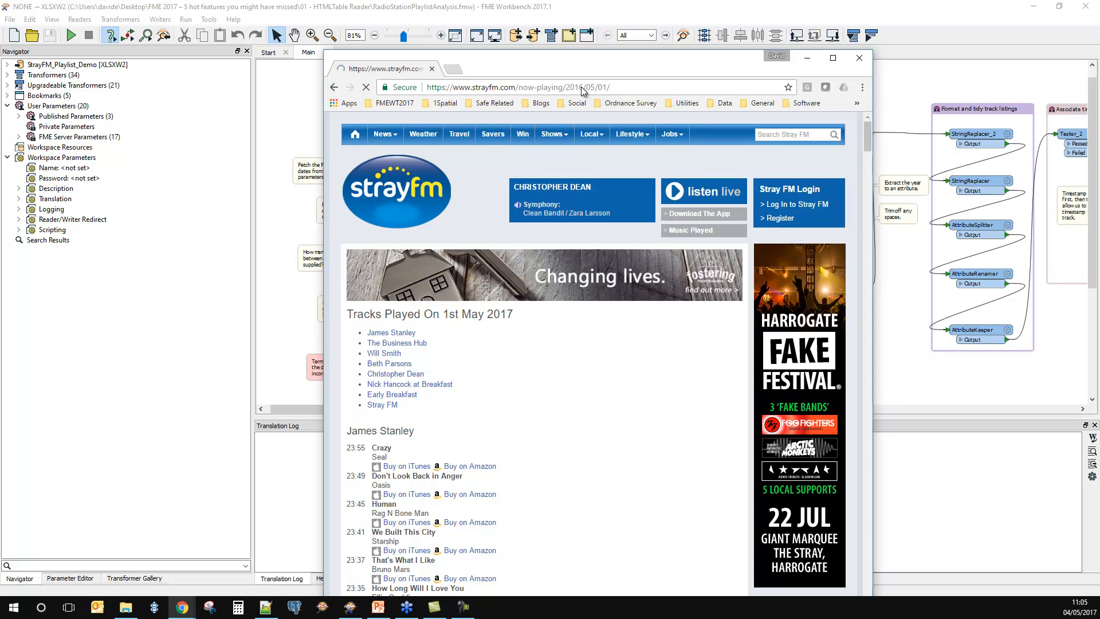
scroll(590, 393, "down", 4)
scroll(589, 393, "down", 2)
scroll(589, 393, "up", 6)
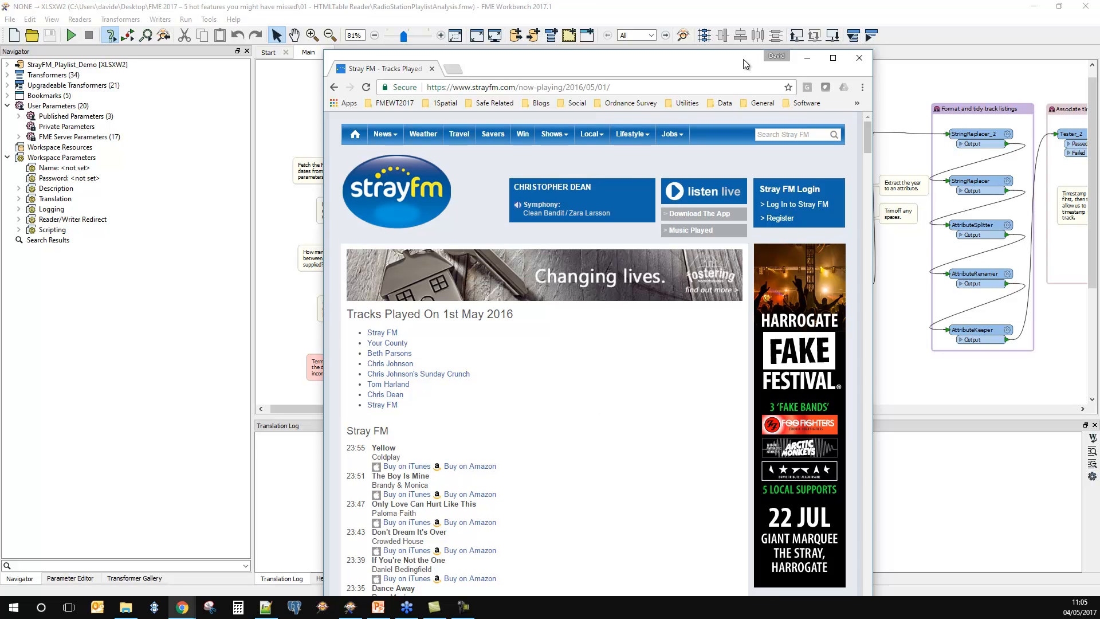
Step: Move the browser window off the screen and minimise the FME Workbench window
left_click_drag(744, 59, 530, 57)
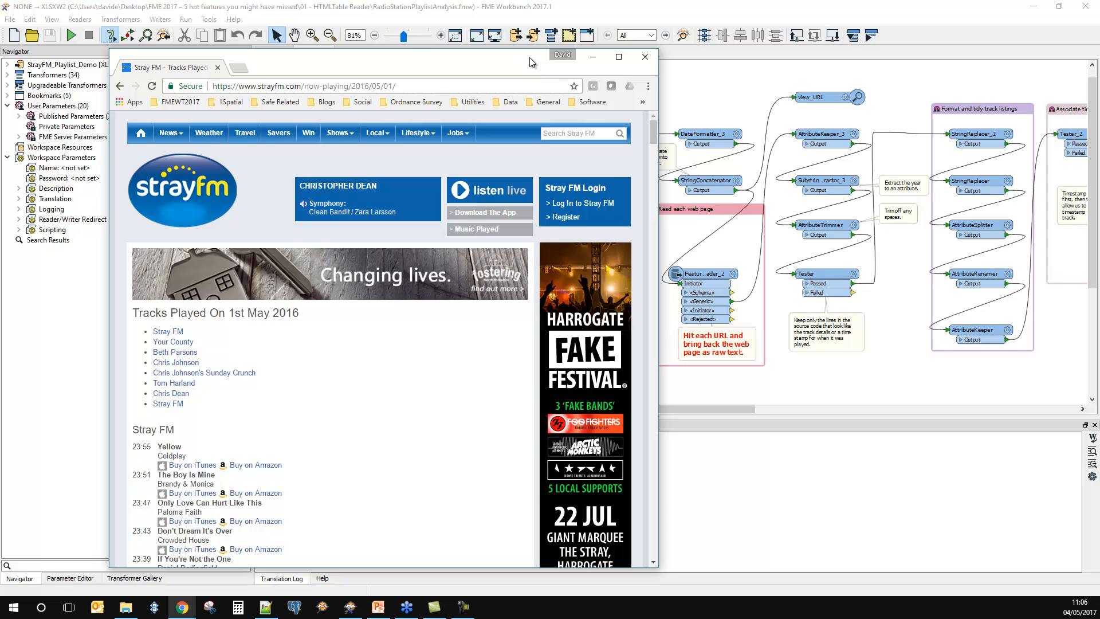
left_click_drag(529, 57, 0, 56)
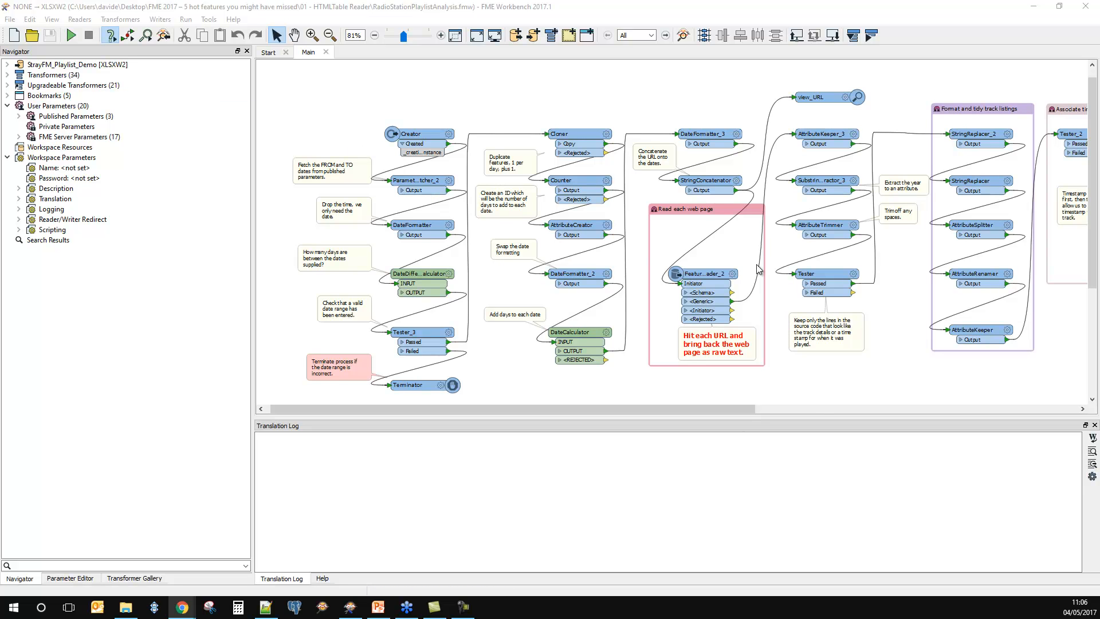
left_click(1034, 6)
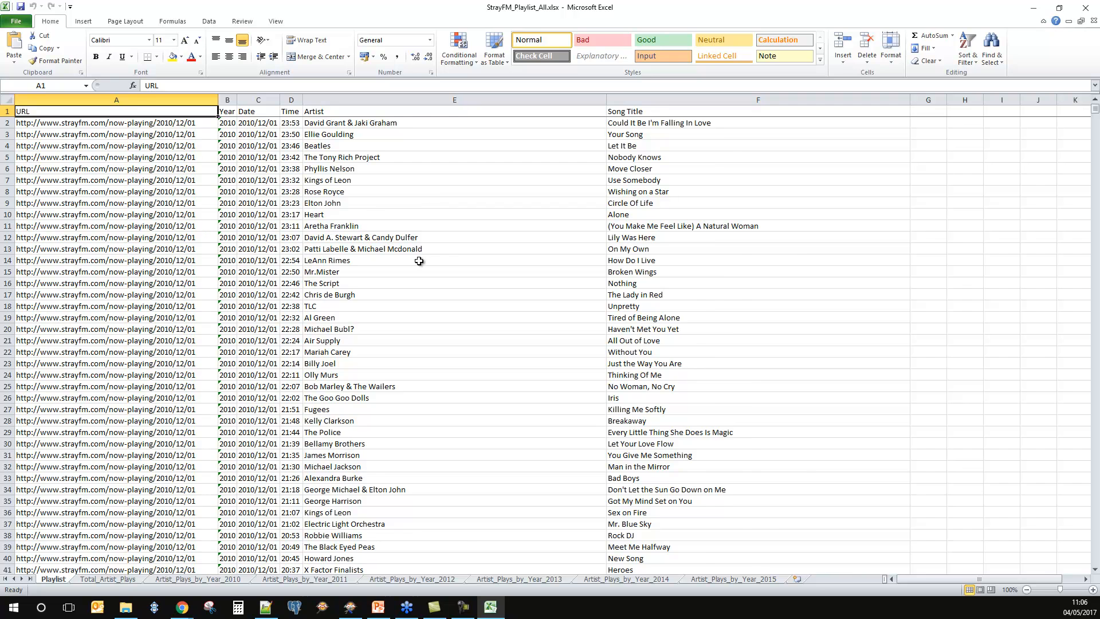
Step: In Excel, examine the Playlist sheet and the first artist row of Artist_Plays_by_Year_2011 in StrayFM_Playlist_All.xlsx, and close the workbook
scroll(419, 262, "up", 2, "ctrl")
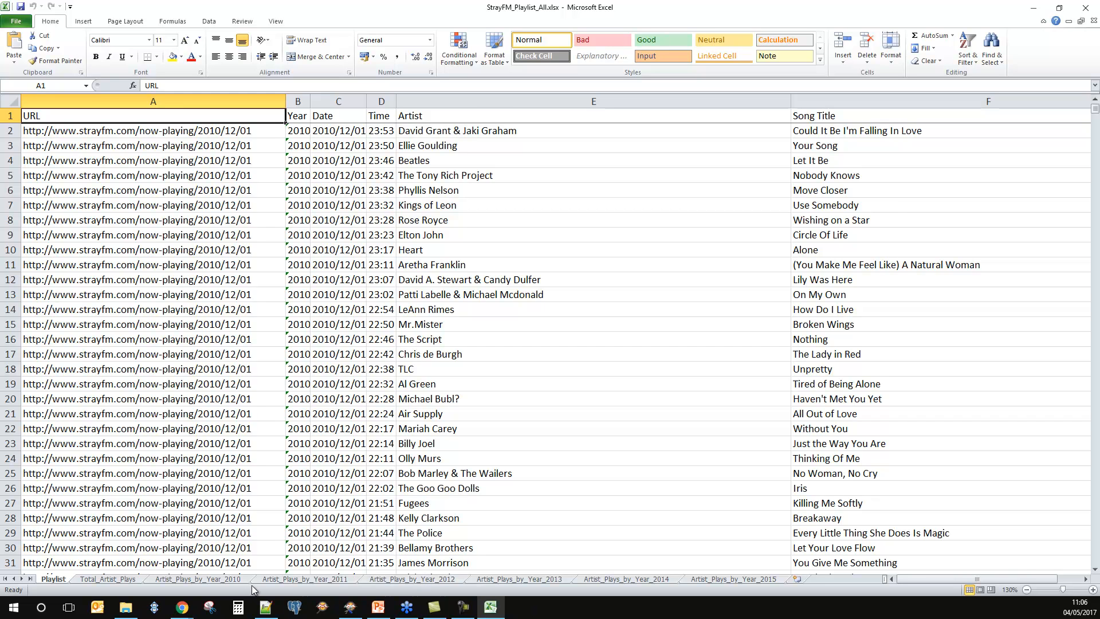
left_click(328, 580)
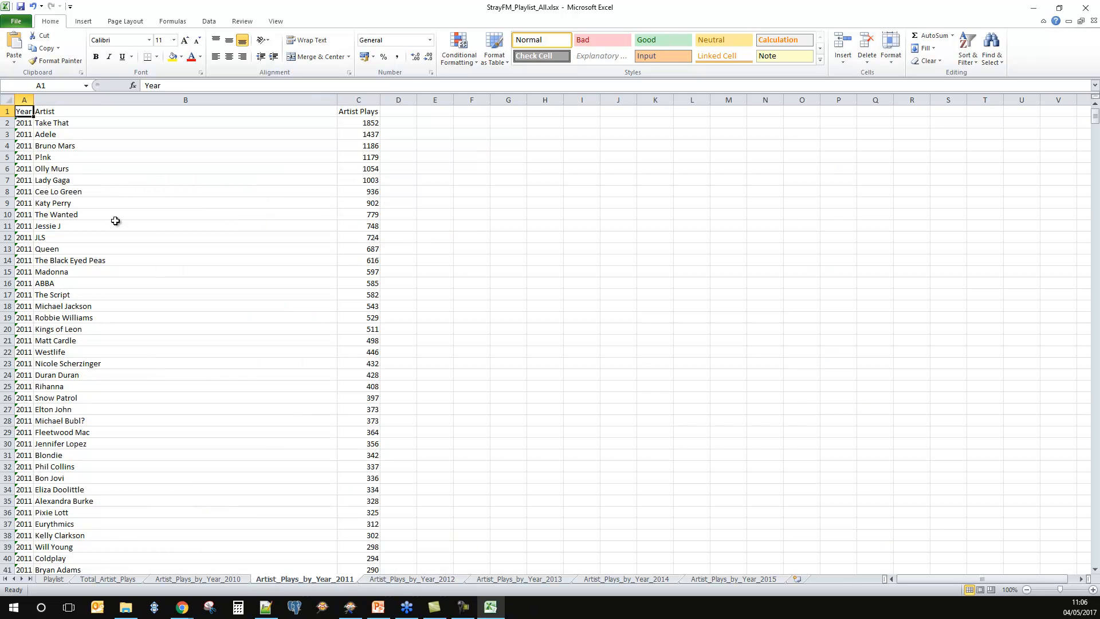
left_click(111, 128)
left_click(7, 122)
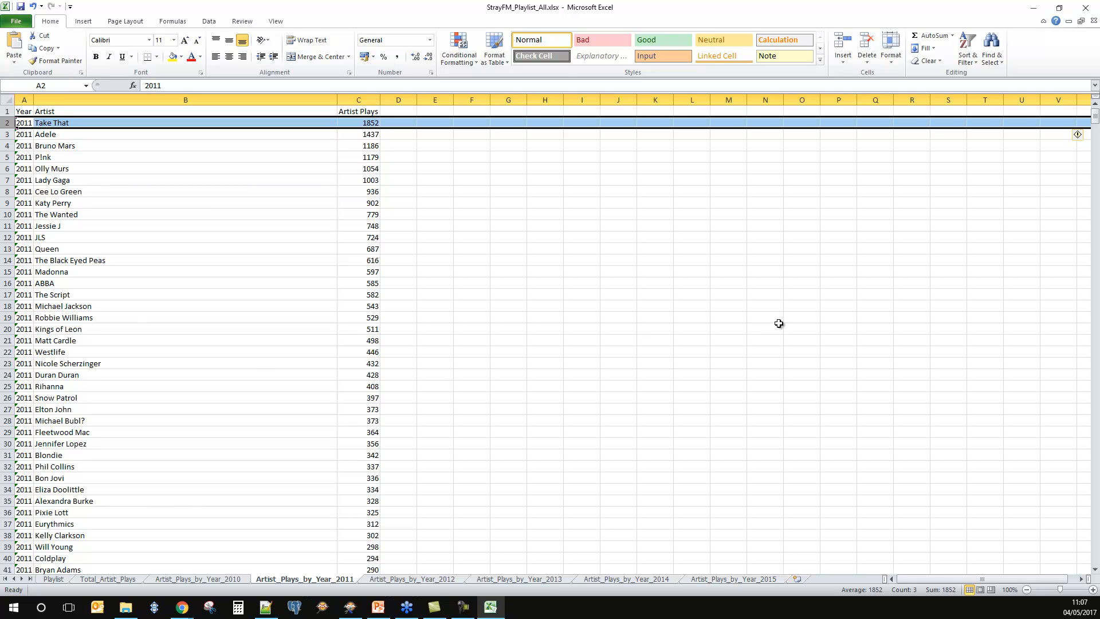
left_click(1058, 8)
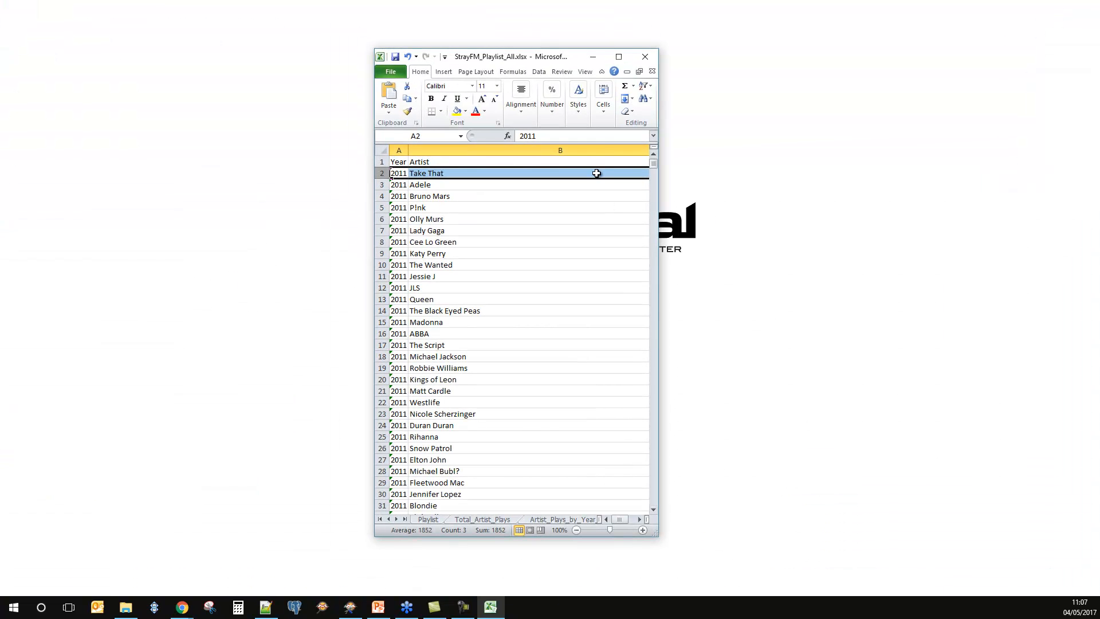
left_click(644, 58)
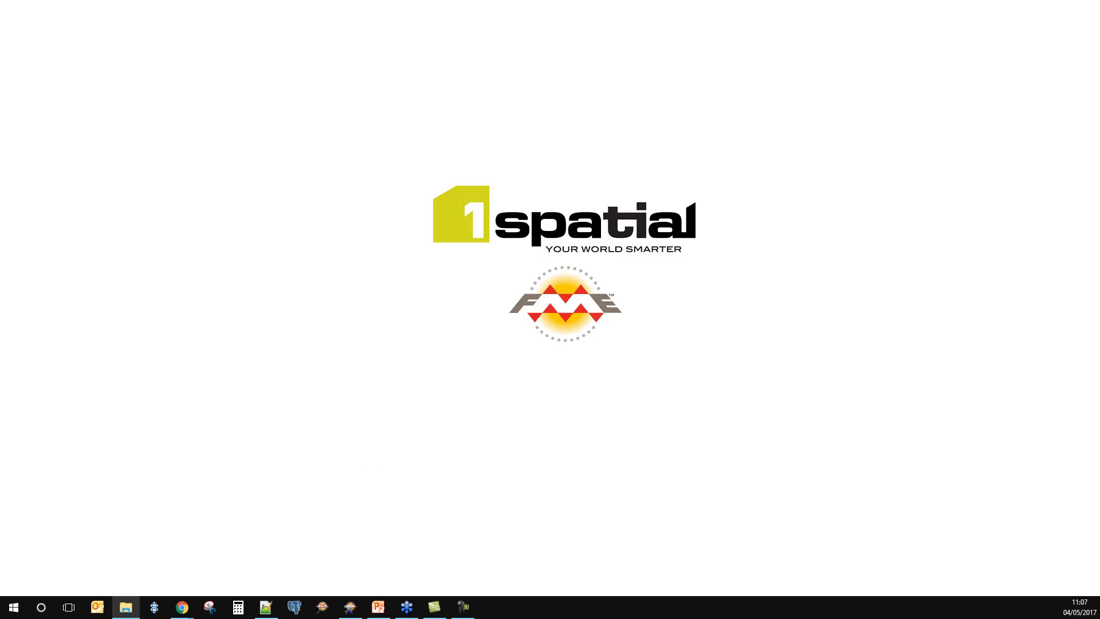
Step: Switch to FME Workbench, close the open playlist workspace and show the empty Main canvas in the maximised window
left_click(350, 607)
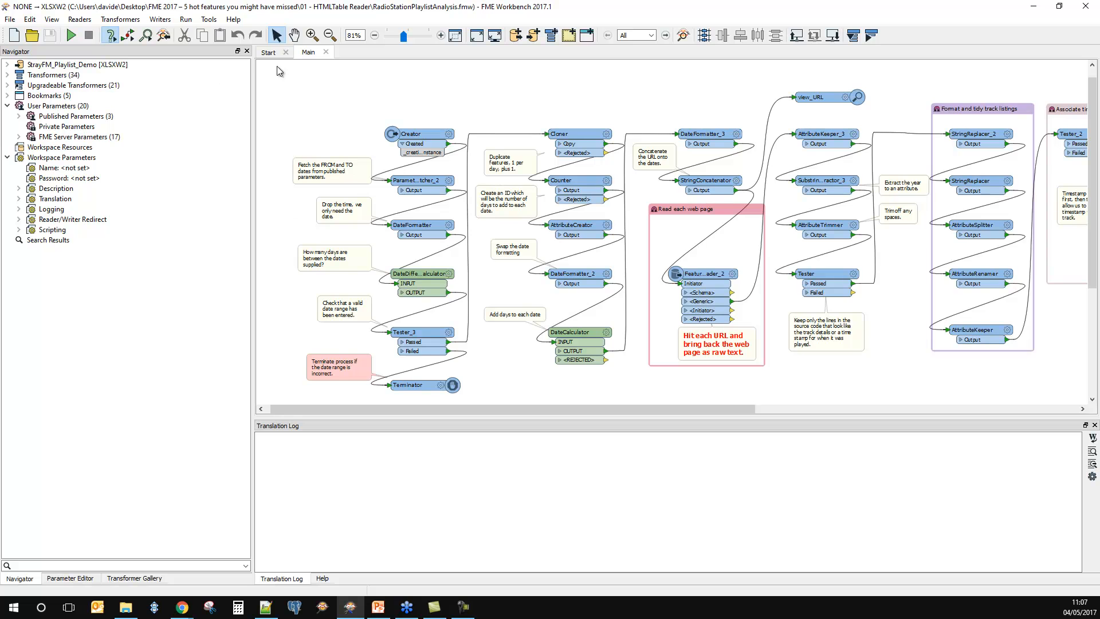
left_click(326, 52)
left_click_drag(677, 12, 659, 55)
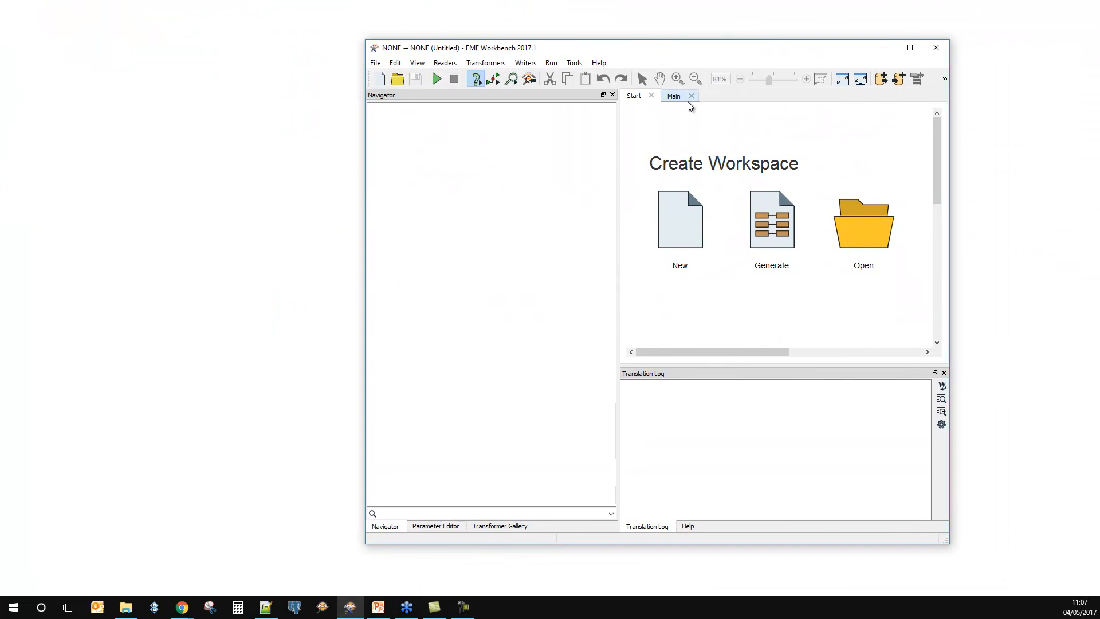
double_click(624, 49)
left_click(306, 52)
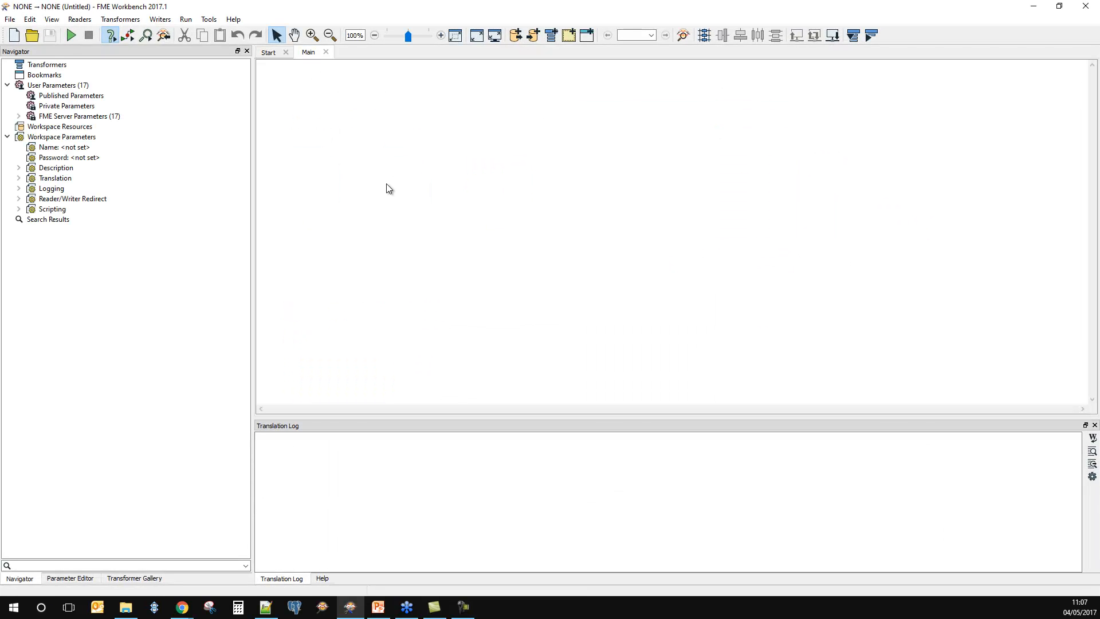
type("html")
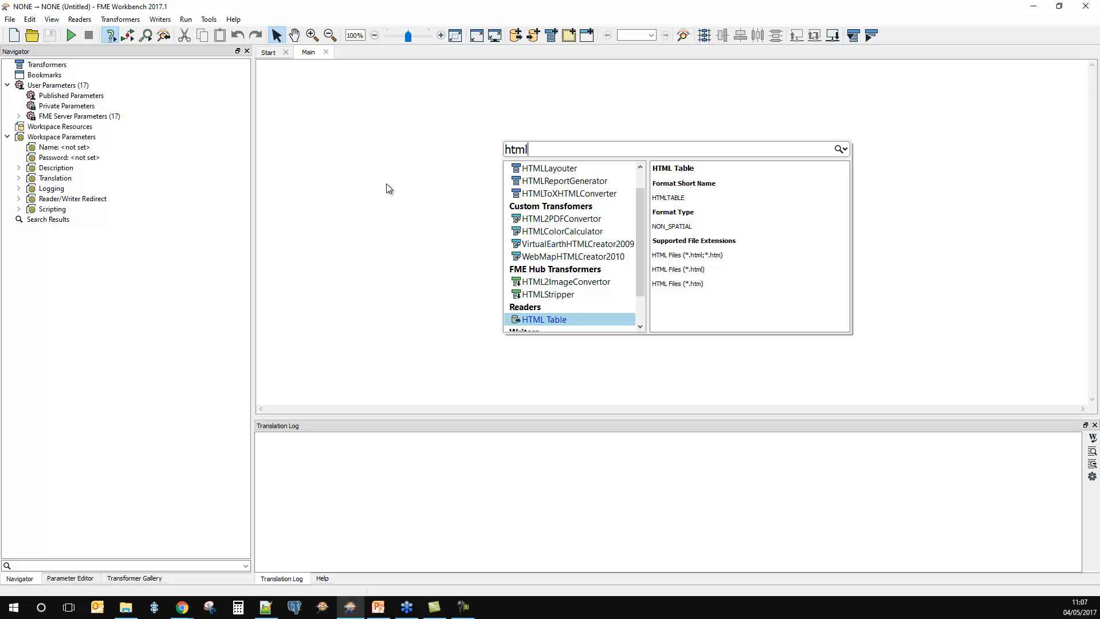
key("Return")
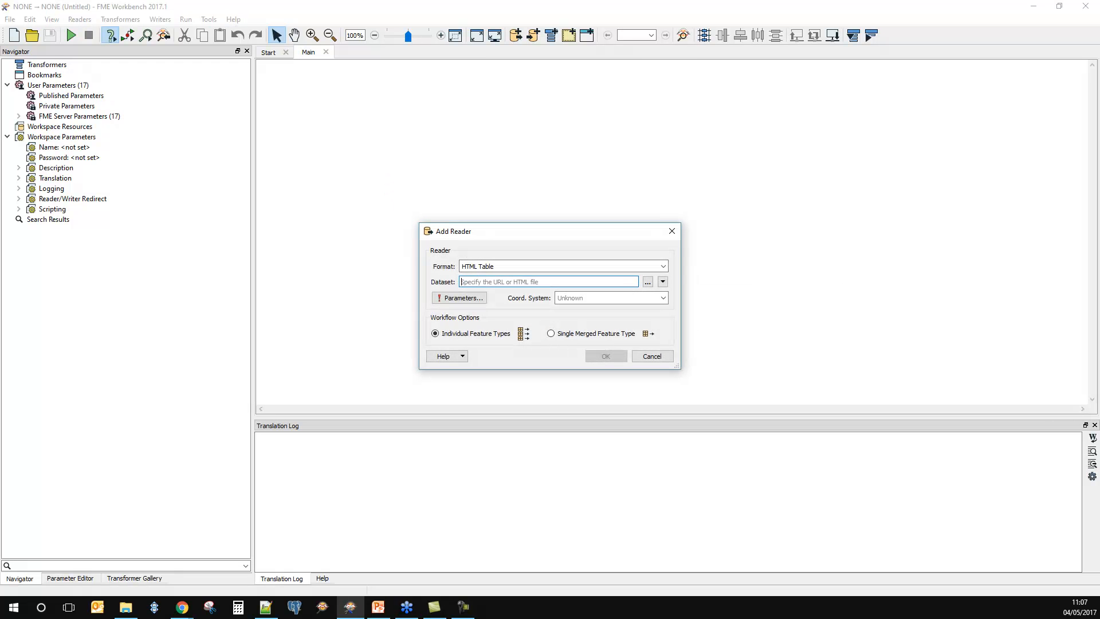
key("alt+Tab")
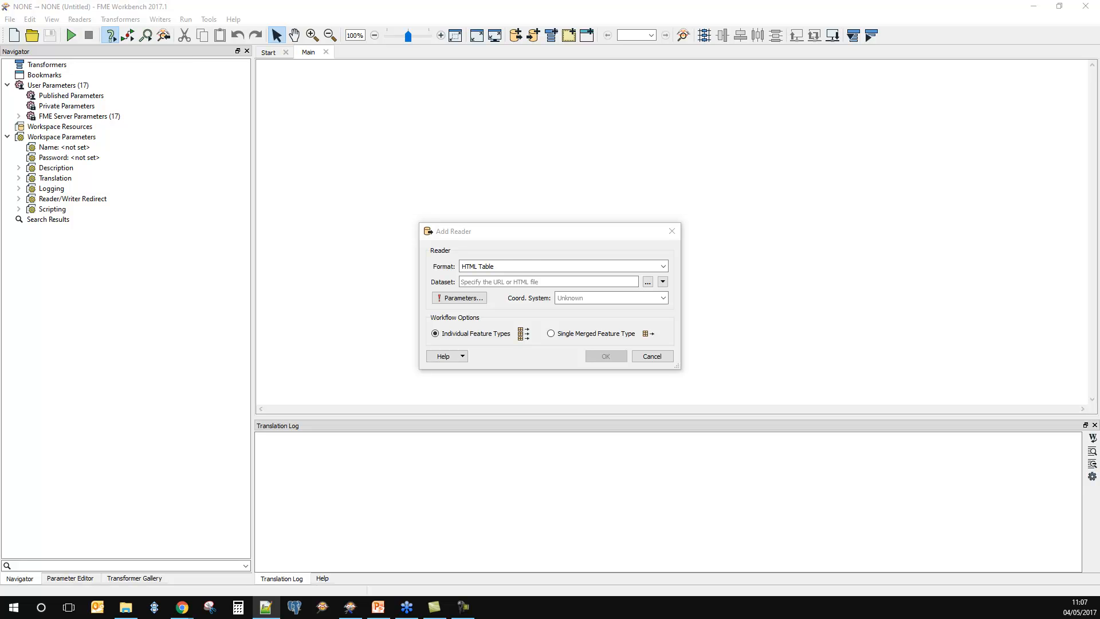
left_click(540, 281)
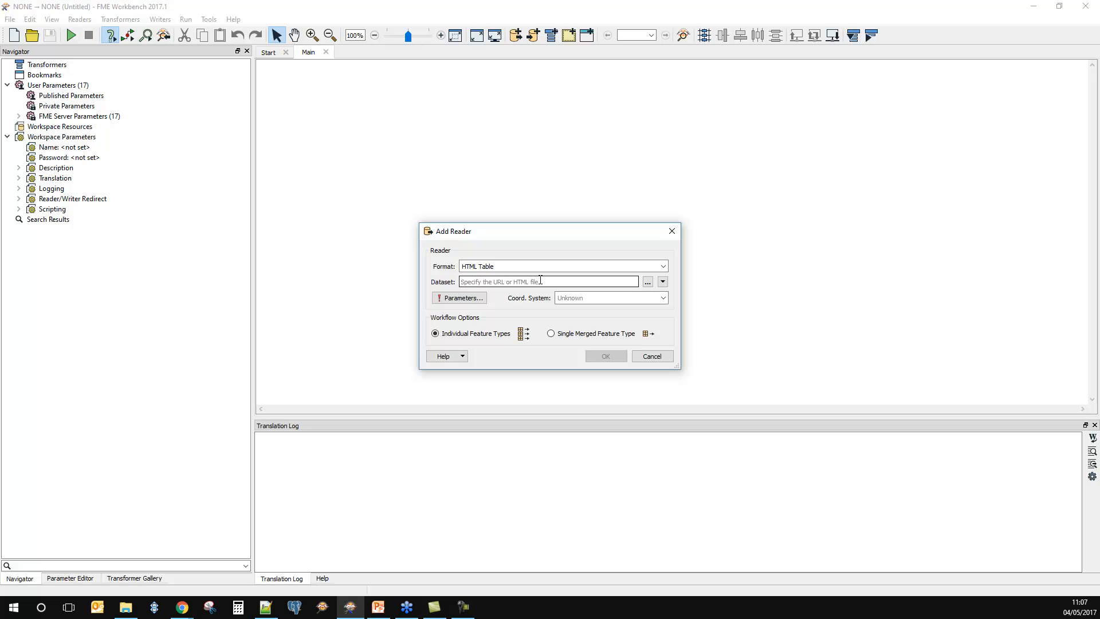
type("https://www.strayfm.com/now-playing/recent-tracks")
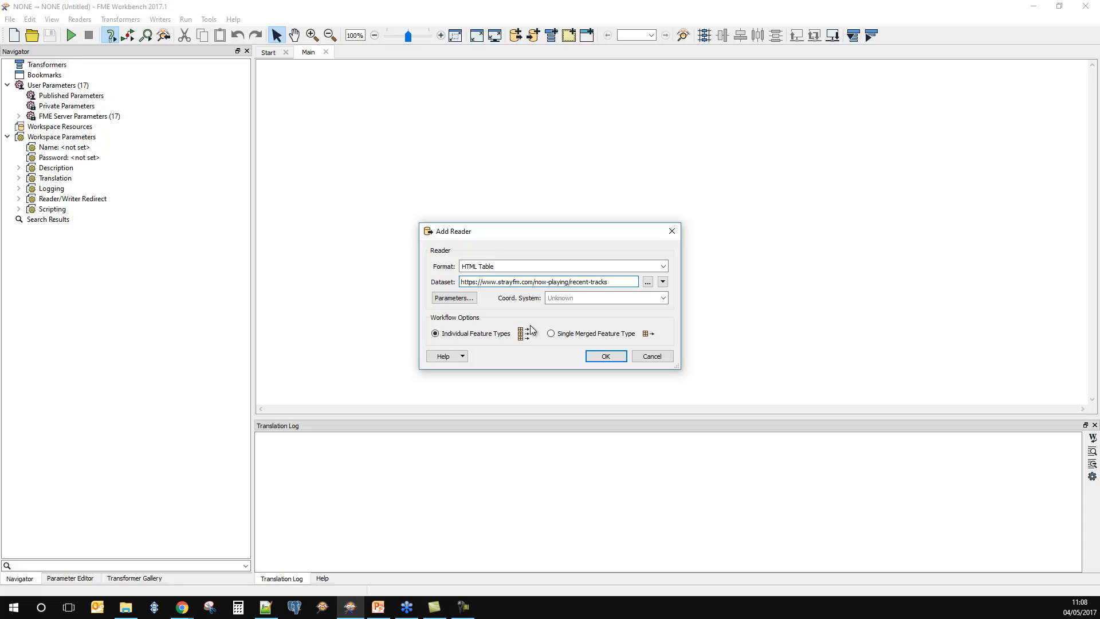
Step: Set the reader's parameters to read only Table1 and add the reader to the canvas
left_click(455, 298)
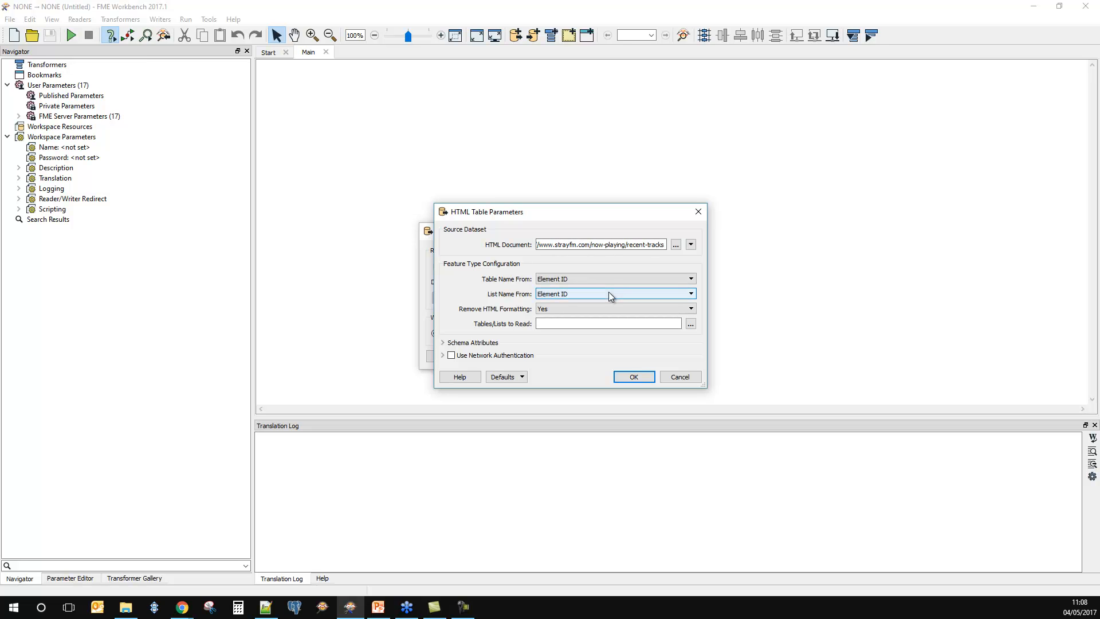
left_click(690, 325)
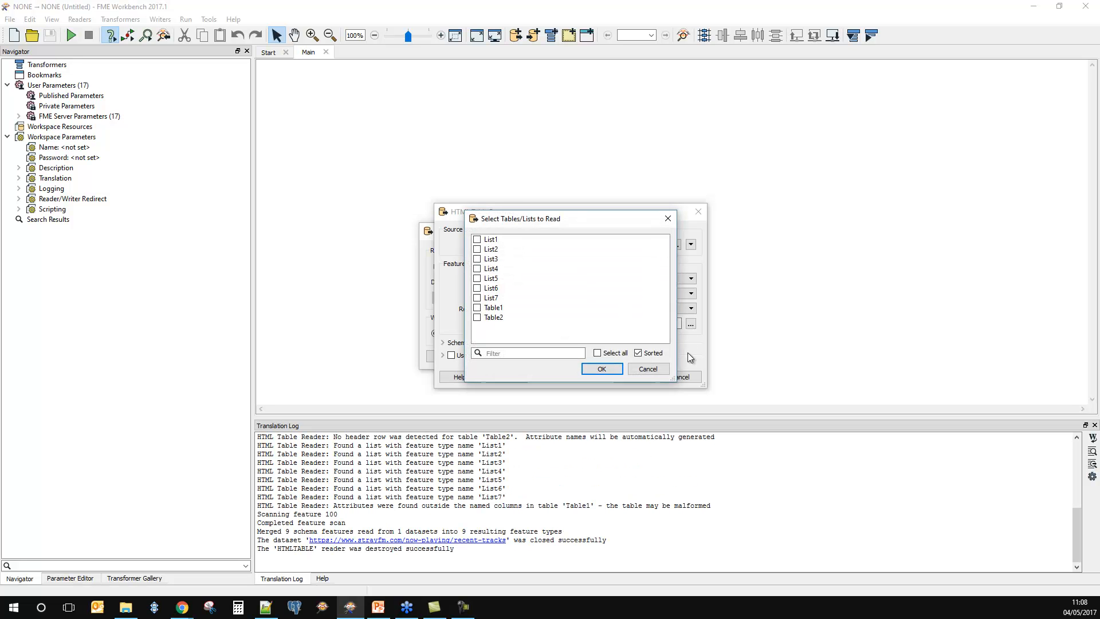
left_click(478, 307)
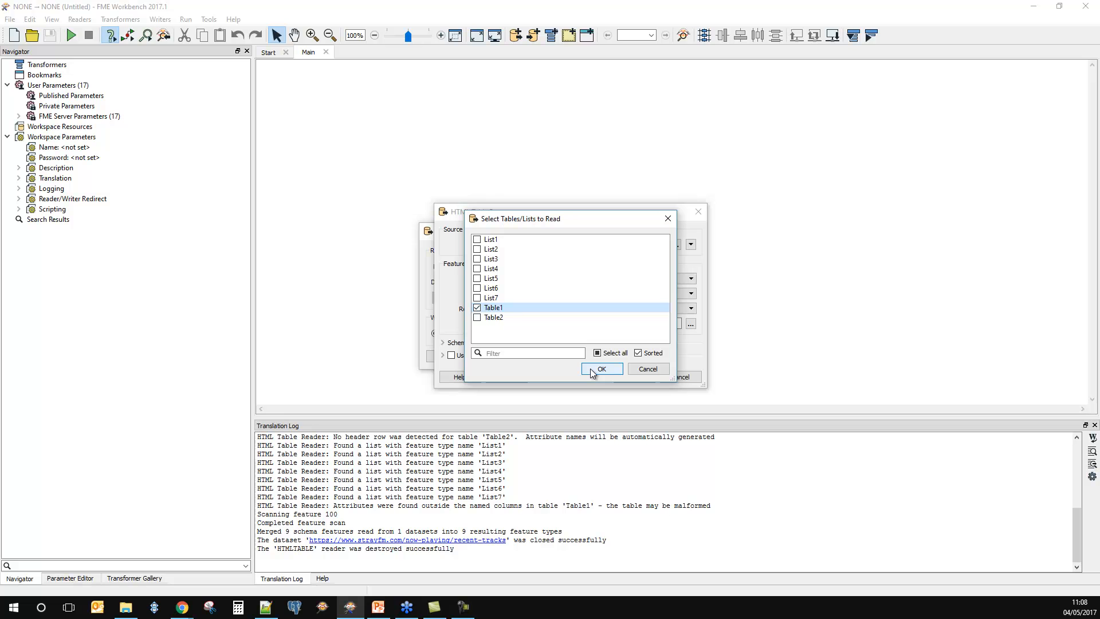
left_click(592, 371)
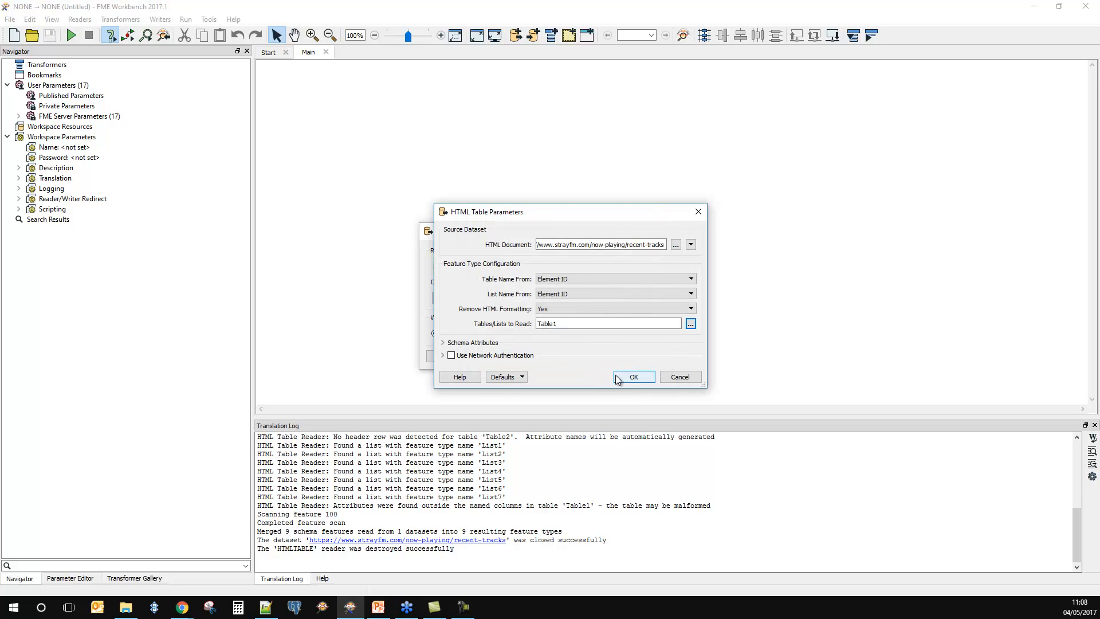
left_click(617, 377)
left_click(606, 357)
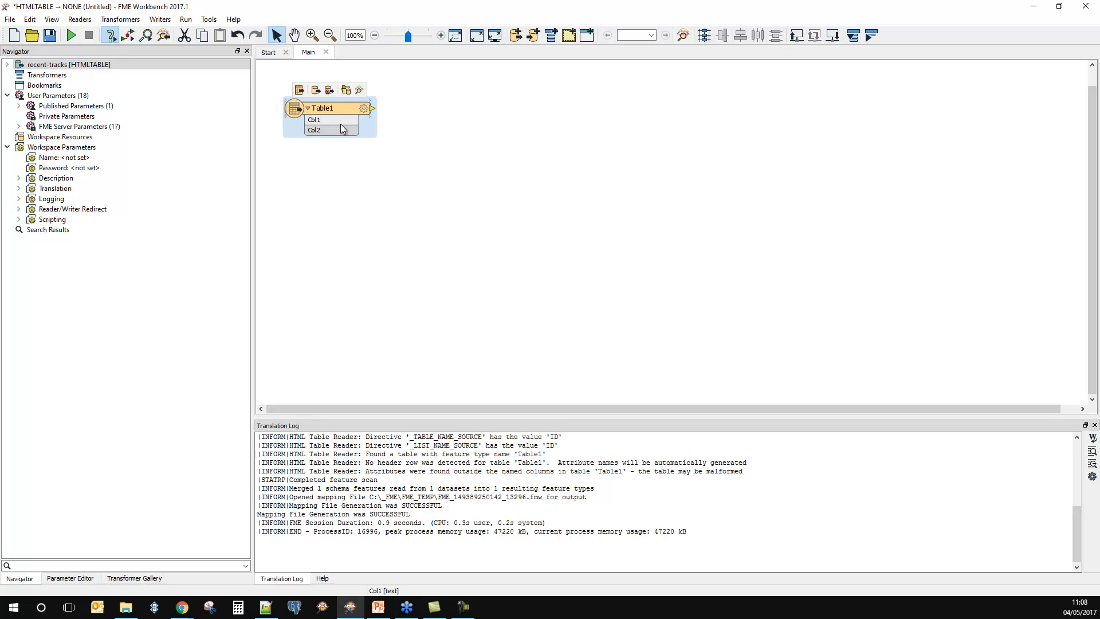
Step: Connect an Inspector to the Table1 feature type and run the workspace, enlarging the table view of the inspected data
right_click(342, 107)
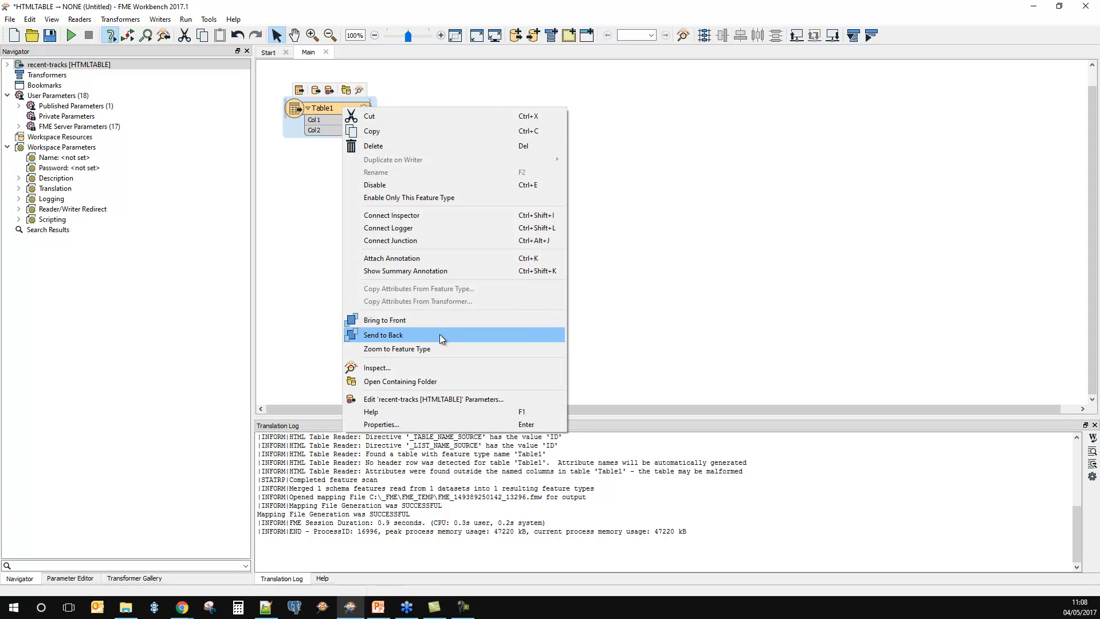
left_click(422, 215)
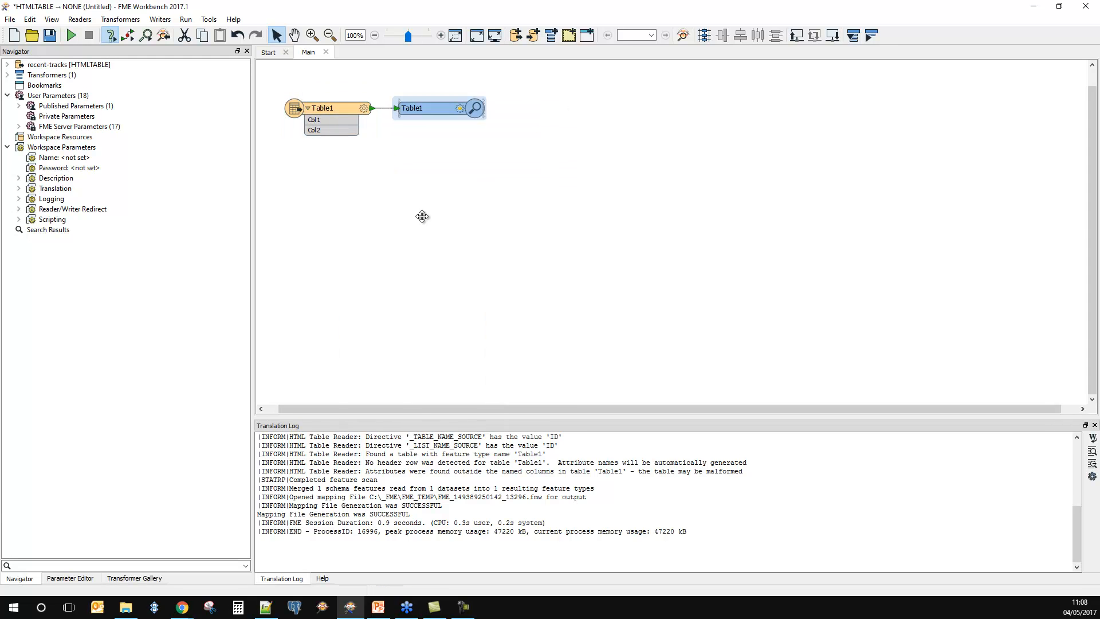
left_click(73, 35)
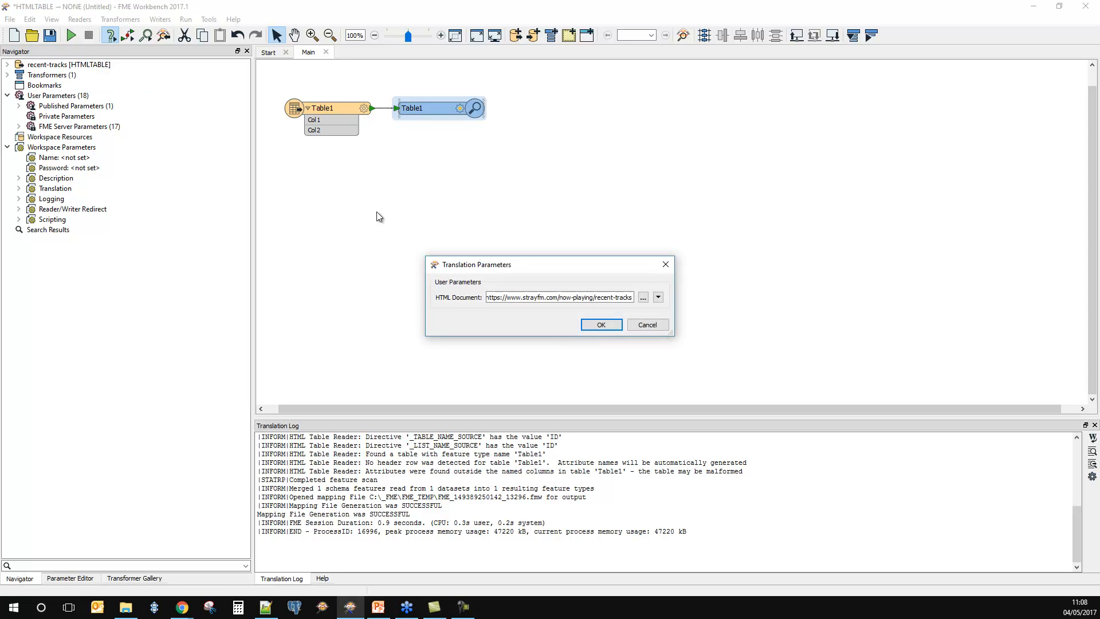
left_click(601, 324)
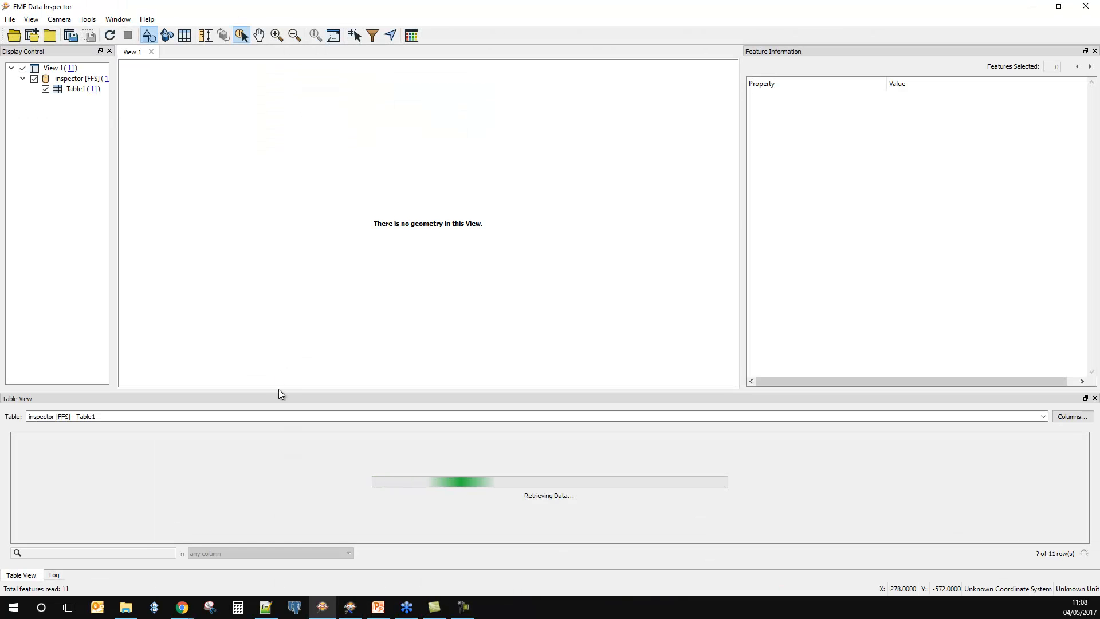
left_click_drag(280, 390, 296, 245)
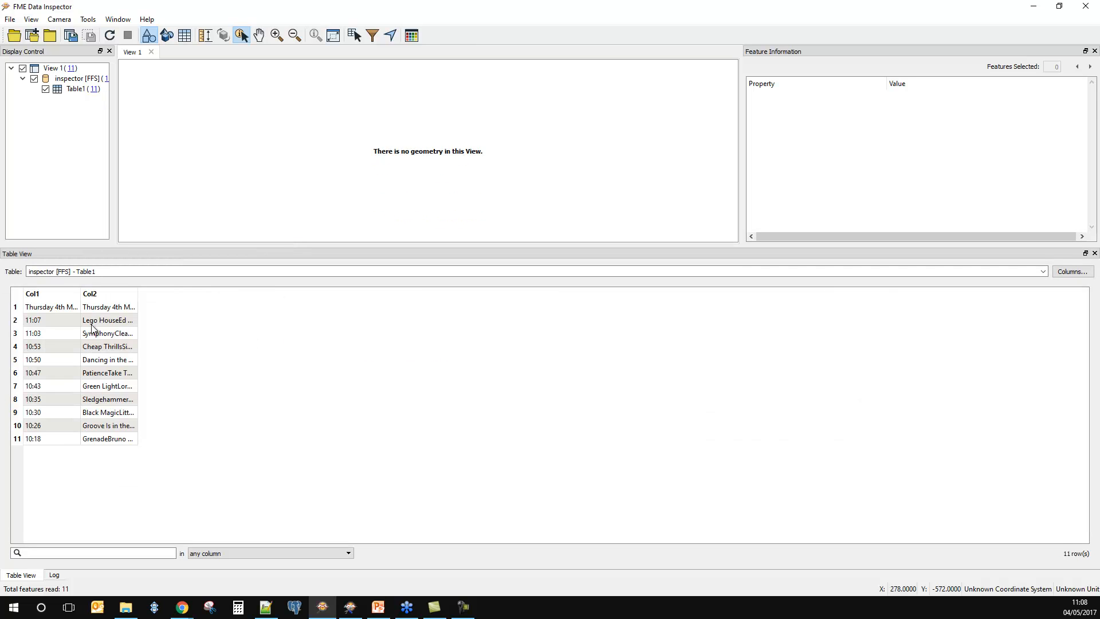
Step: Examine the Table1 data: widen Col1 and Col2, view row 2's full Col2 value, and enlarge the feature information area
double_click(80, 300)
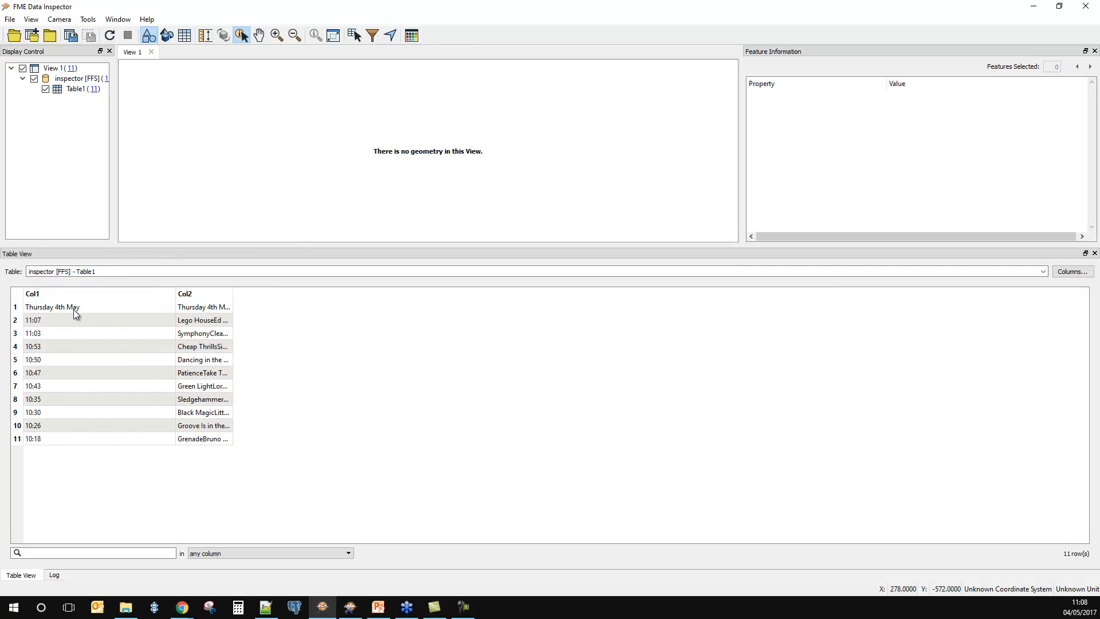
left_click(40, 321)
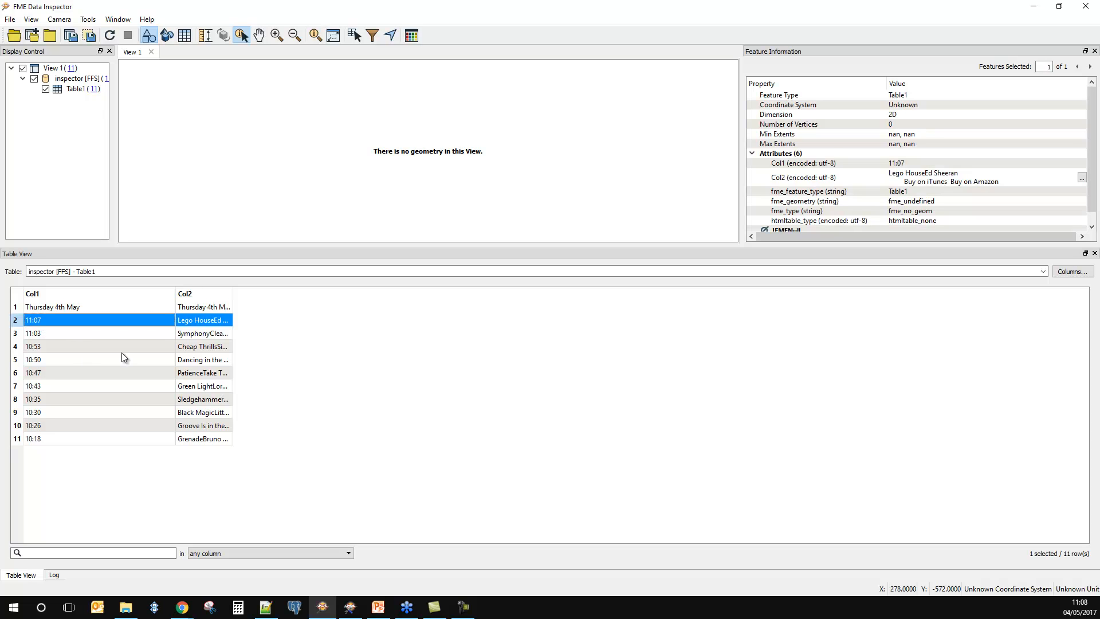
left_click_drag(232, 293, 418, 329)
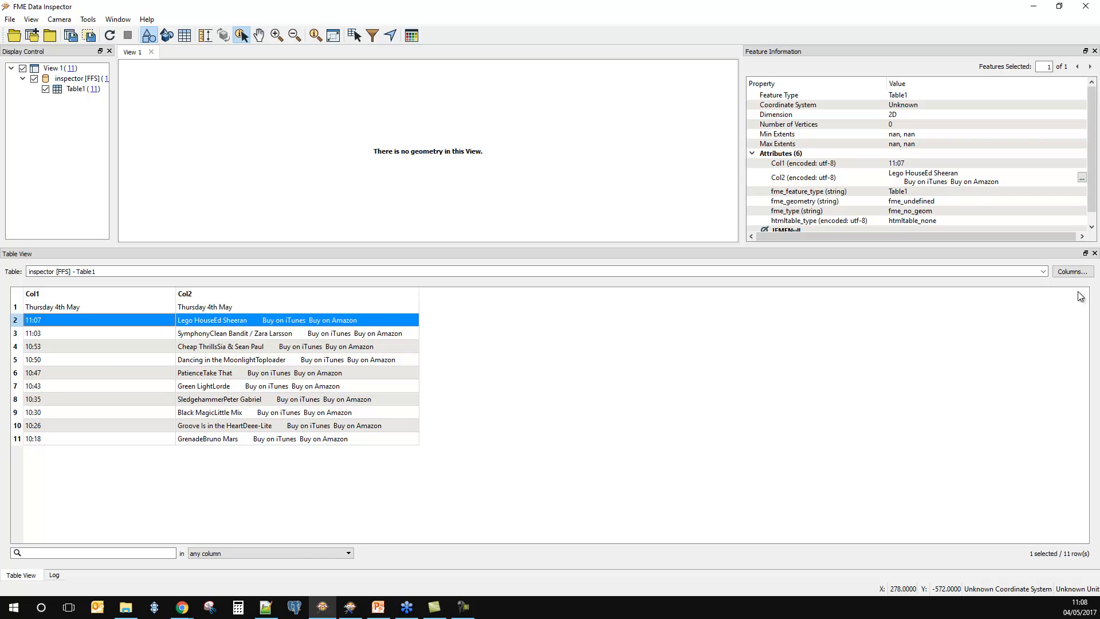
double_click(340, 319)
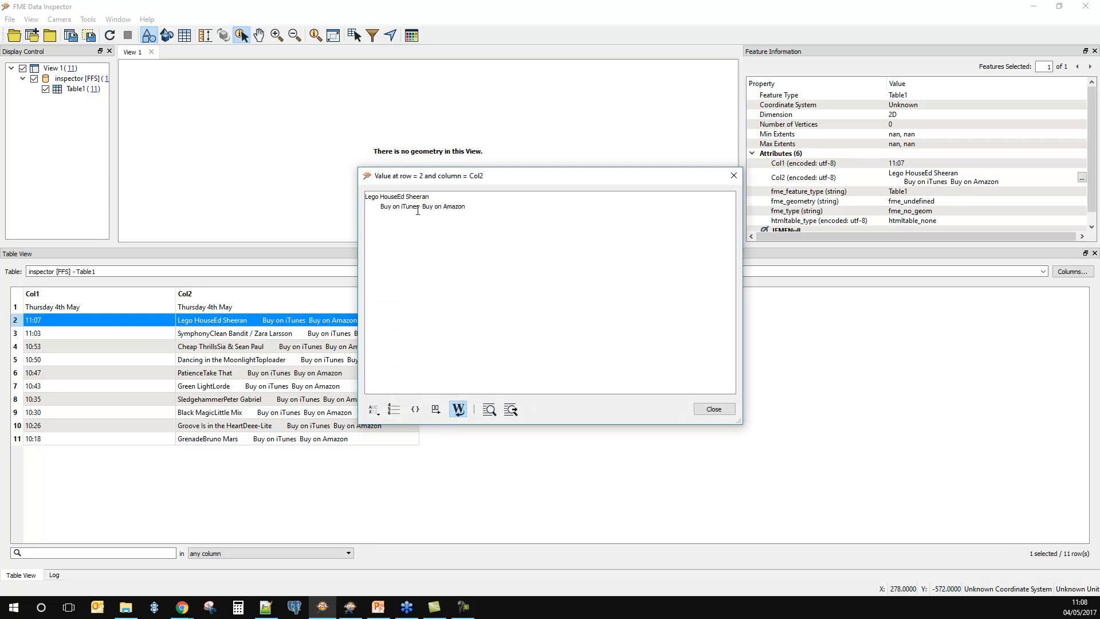
left_click(715, 409)
left_click_drag(445, 252, 445, 341)
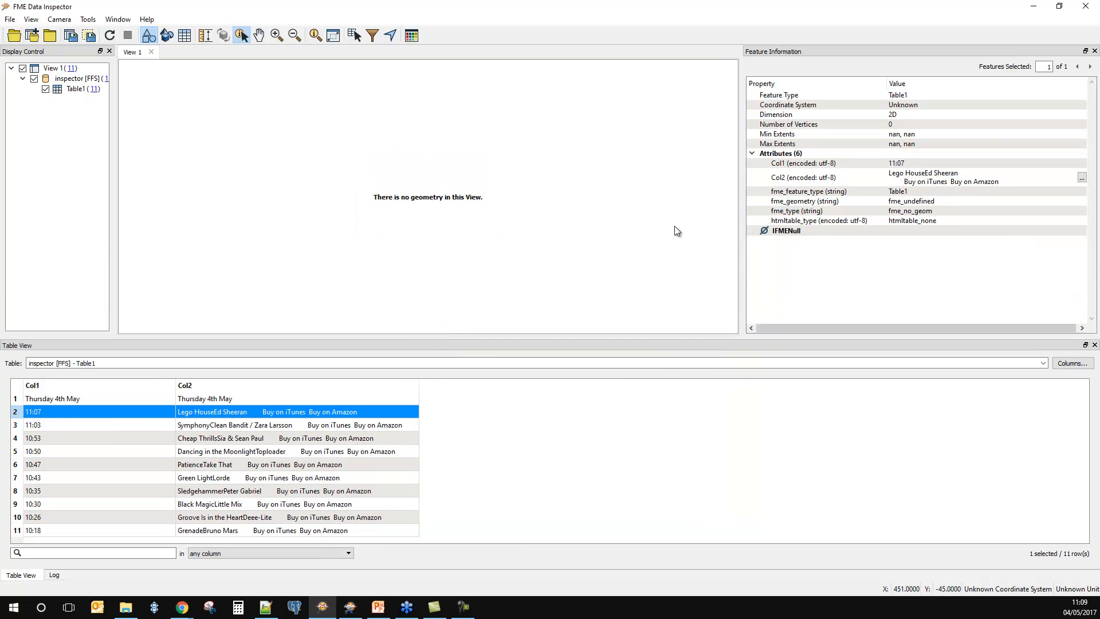
Step: Return to FME Workbench and delete the Table1 feature type and its Inspector, also removing the associated reader
left_click(1037, 9)
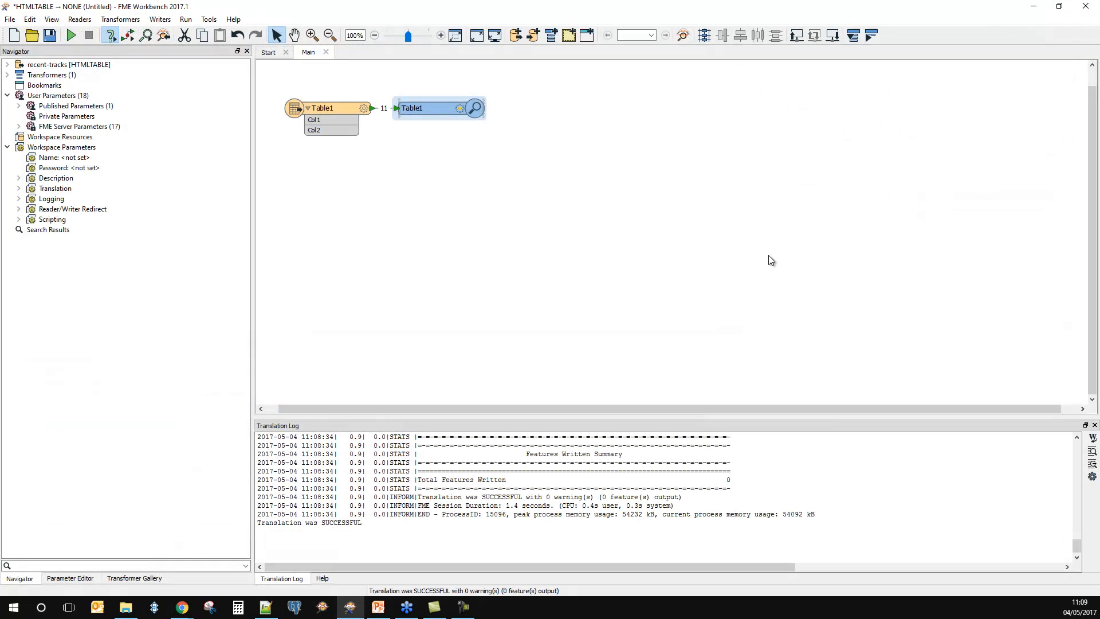
left_click_drag(434, 121, 468, 153)
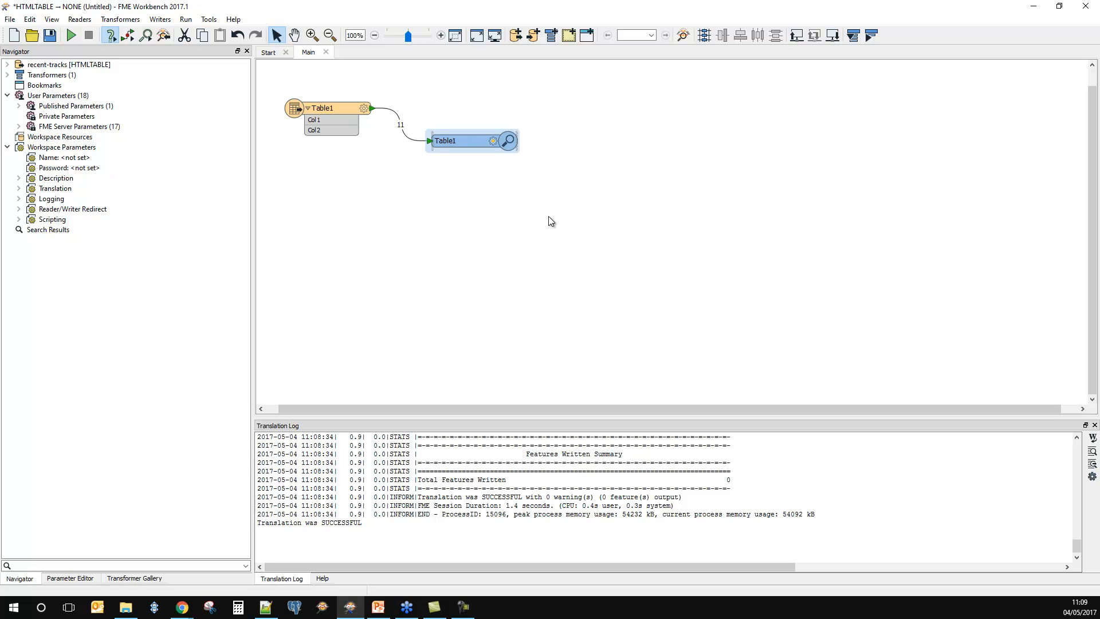
left_click_drag(583, 232, 248, 66)
key("Delete")
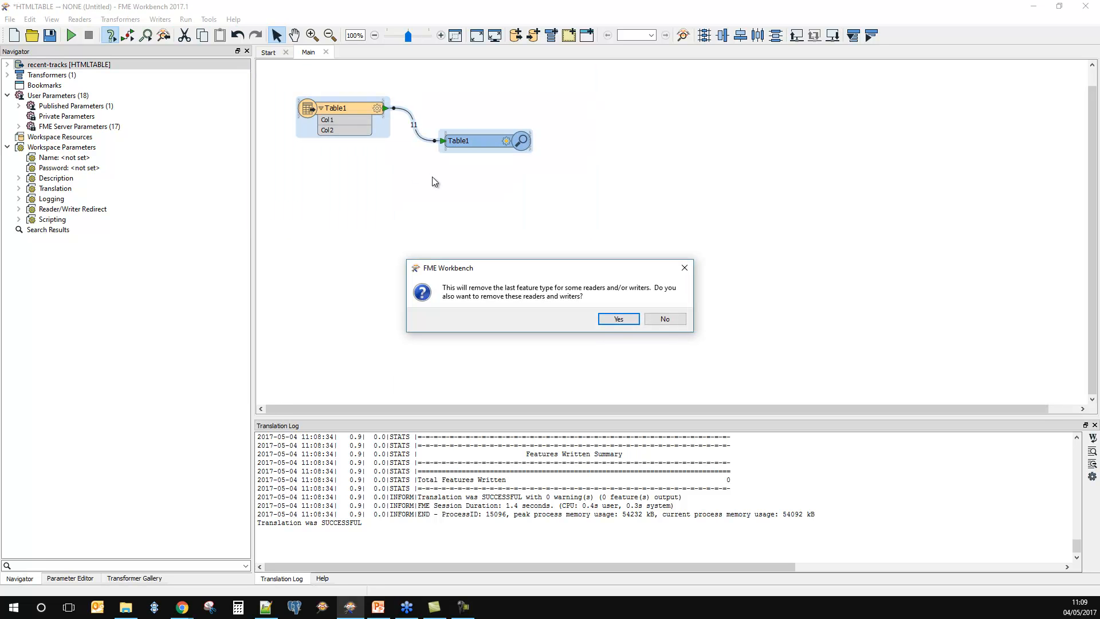
left_click(629, 320)
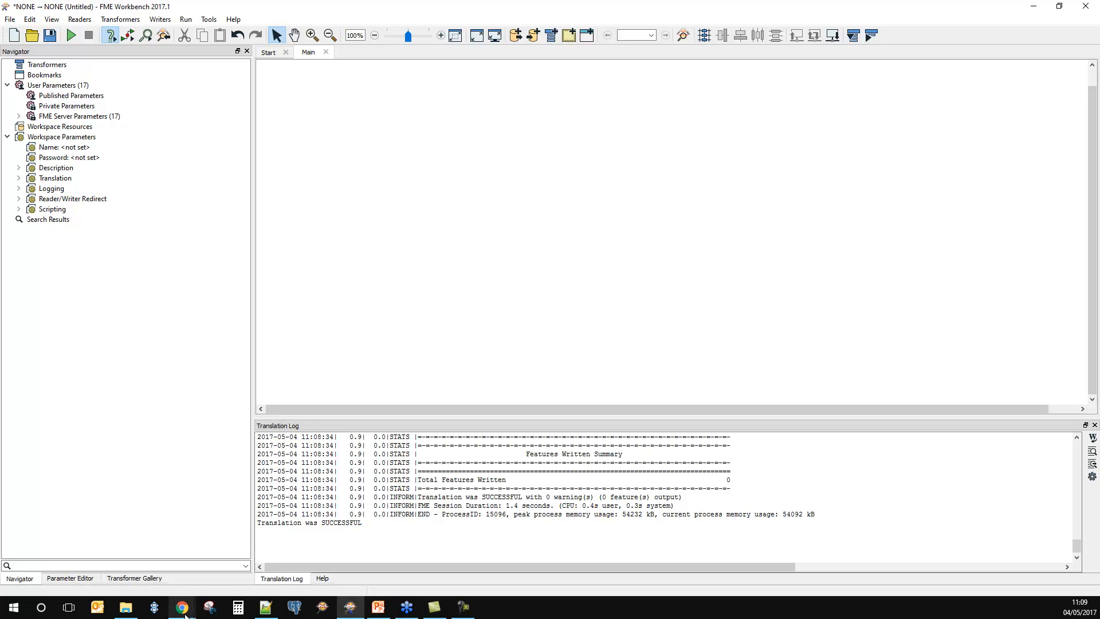
mouse_move(185, 615)
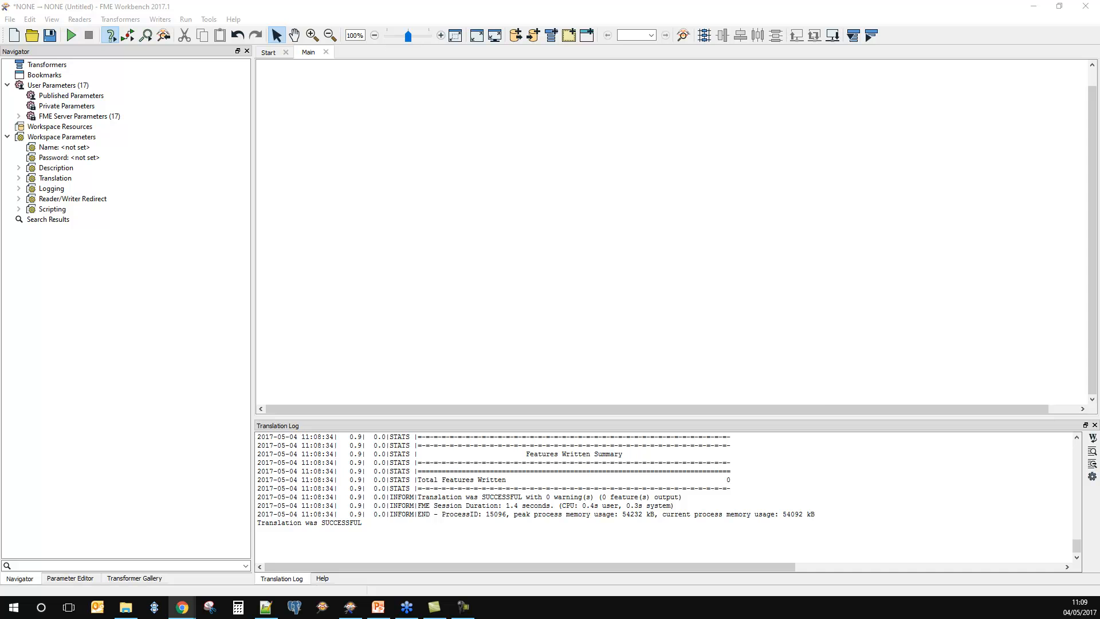
left_click(182, 607)
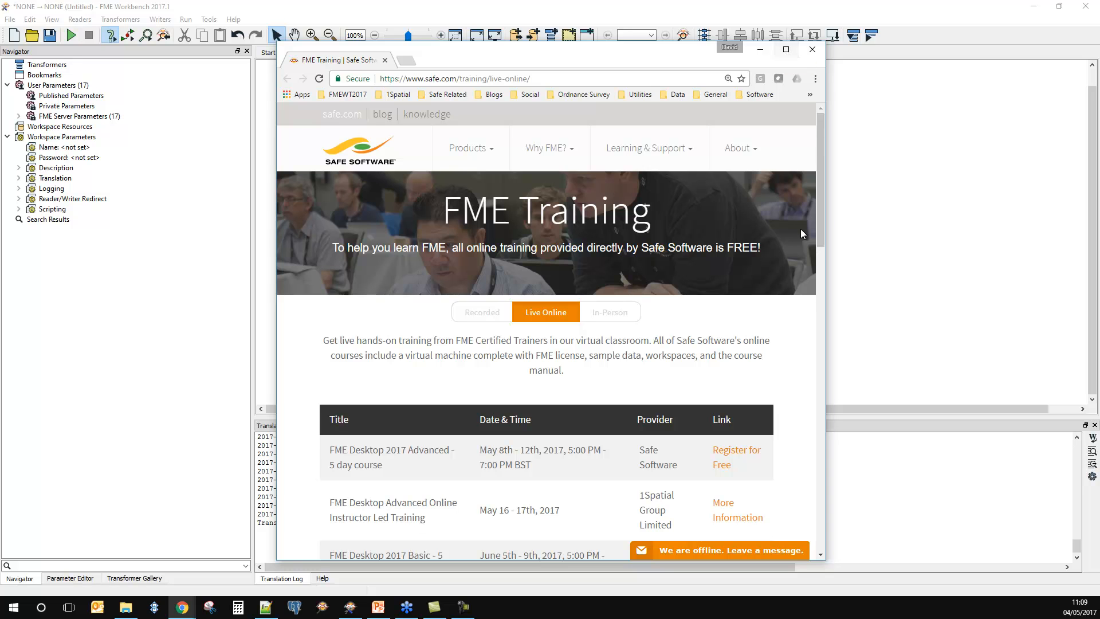
left_click(597, 315)
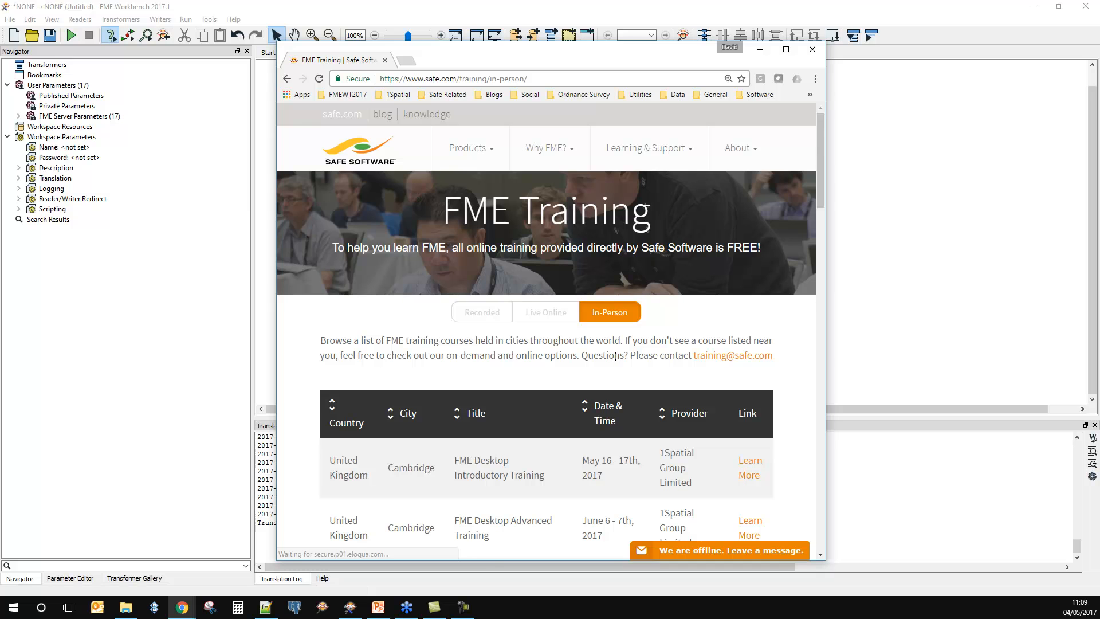
left_click(544, 78)
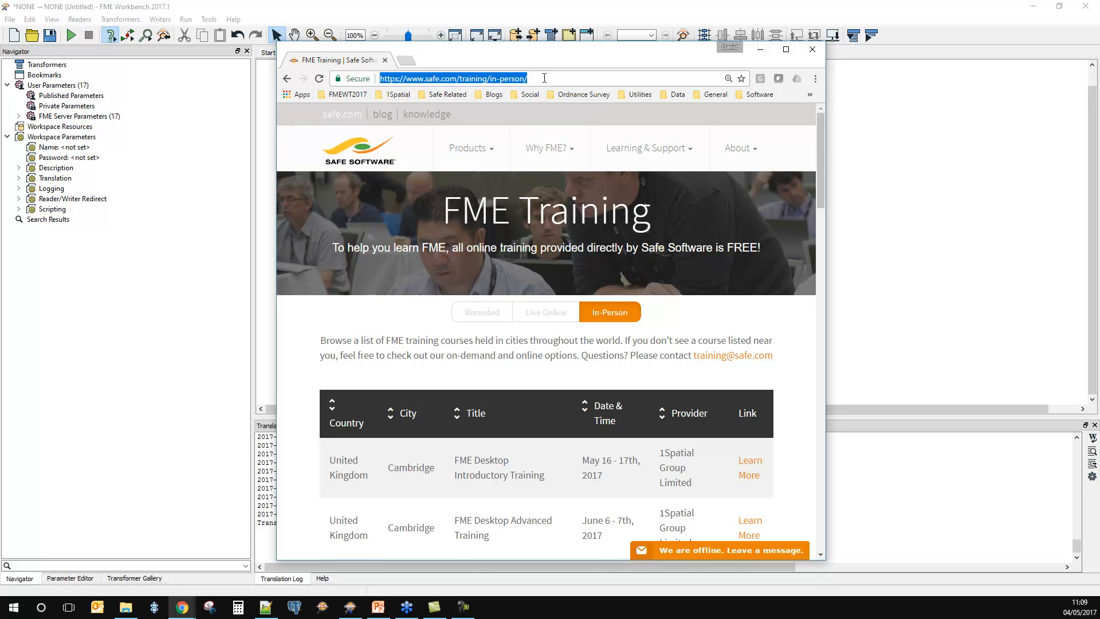
left_click(508, 77)
left_click_drag(488, 79, 379, 79)
left_click(811, 50)
left_click(79, 19)
left_click(86, 33)
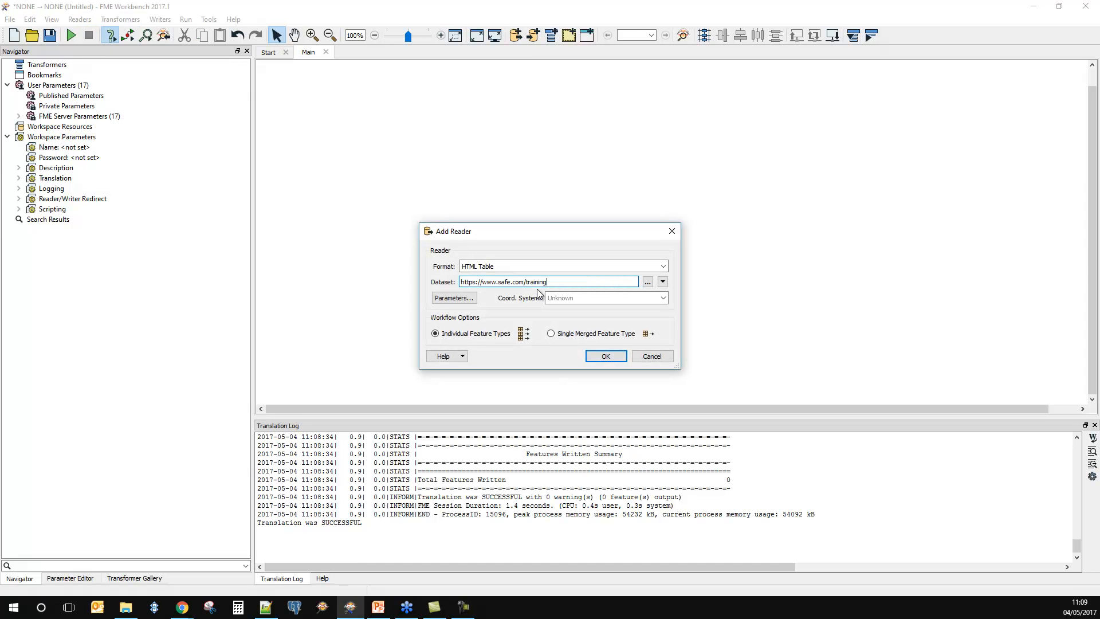
left_click(454, 297)
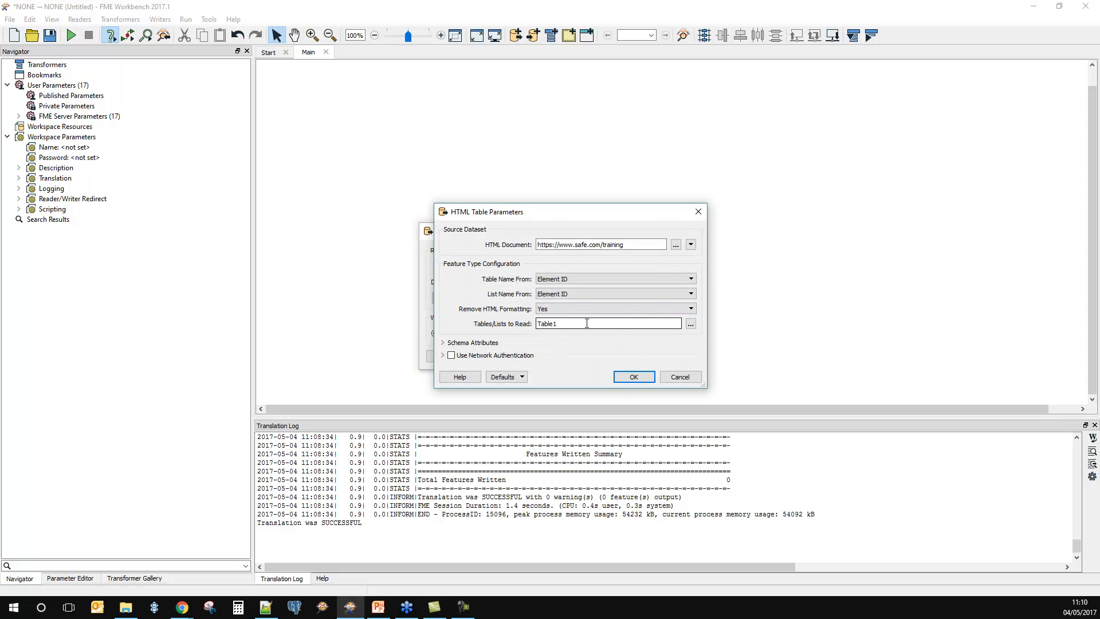
left_click(689, 326)
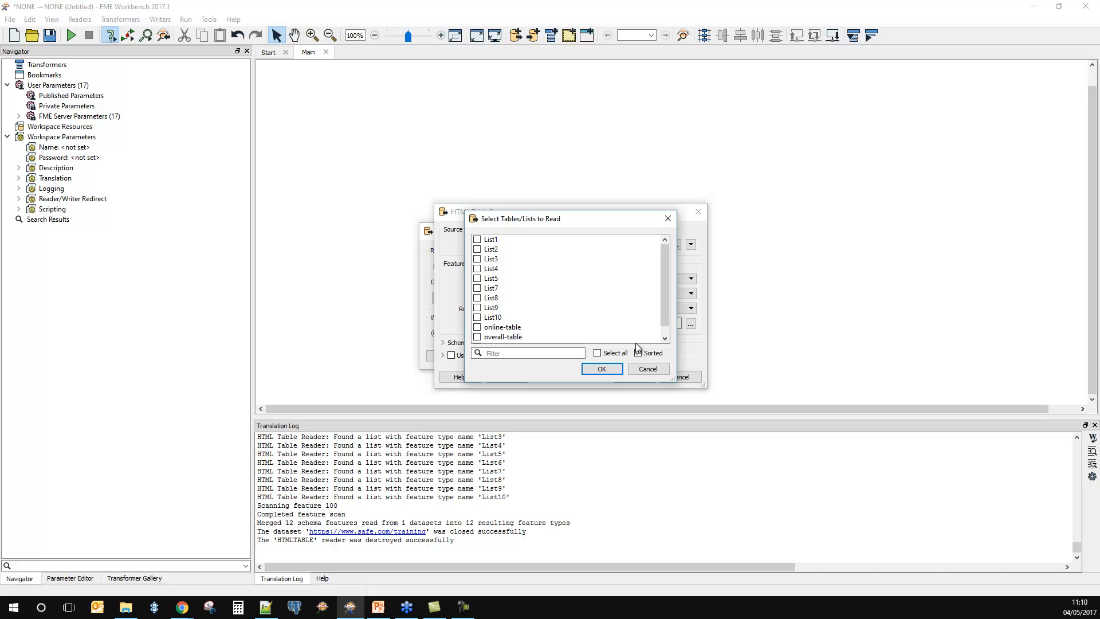
scroll(664, 323, "down", 1)
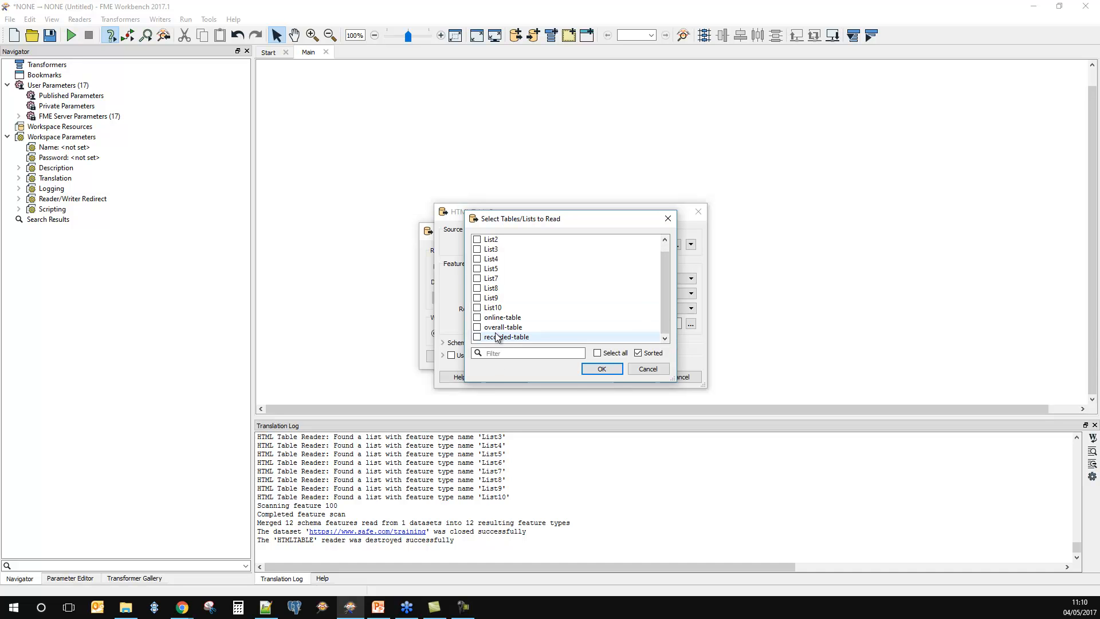
left_click(476, 327)
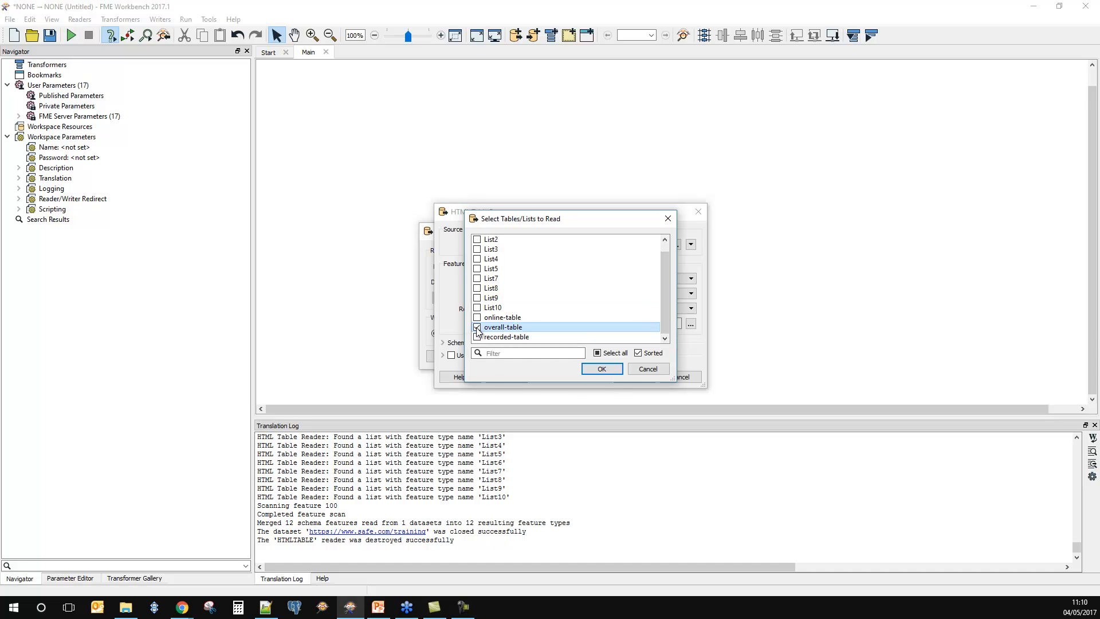
left_click(602, 369)
left_click(632, 381)
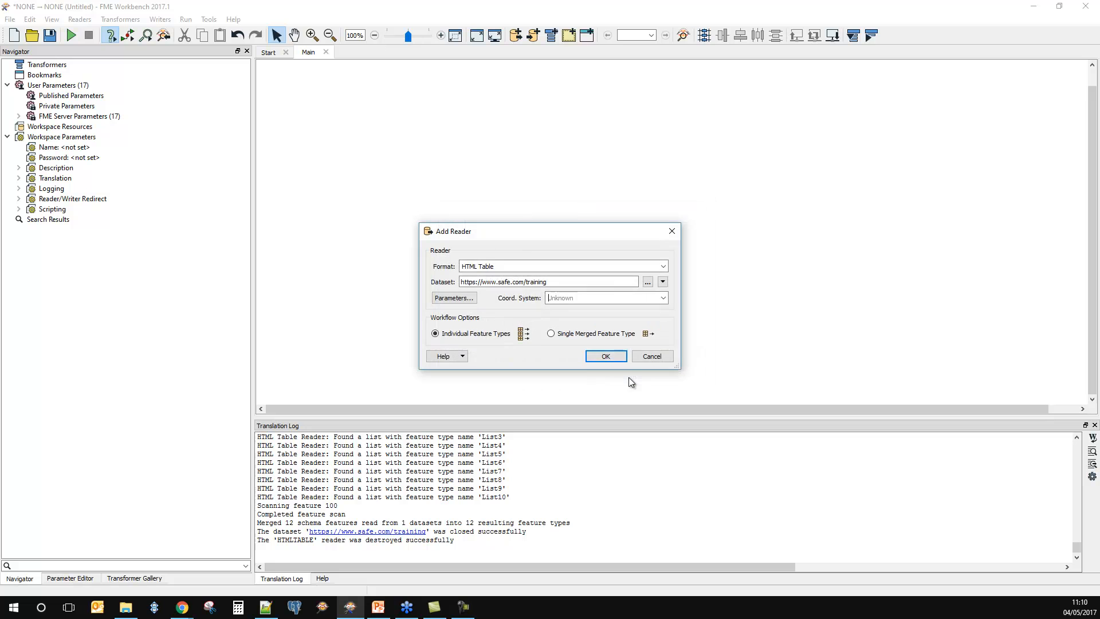
left_click(608, 356)
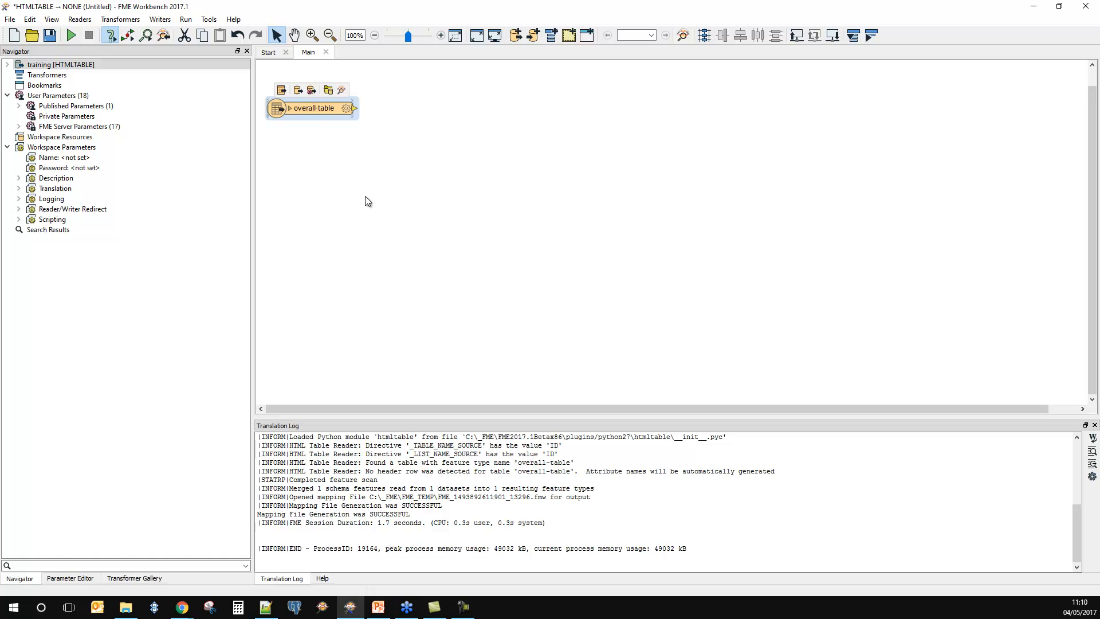
Step: Reposition the overall-table feature type on the canvas, expand its attributes and connect an Inspector to it
left_click_drag(304, 113, 401, 177)
scroll(402, 180, "up", 3)
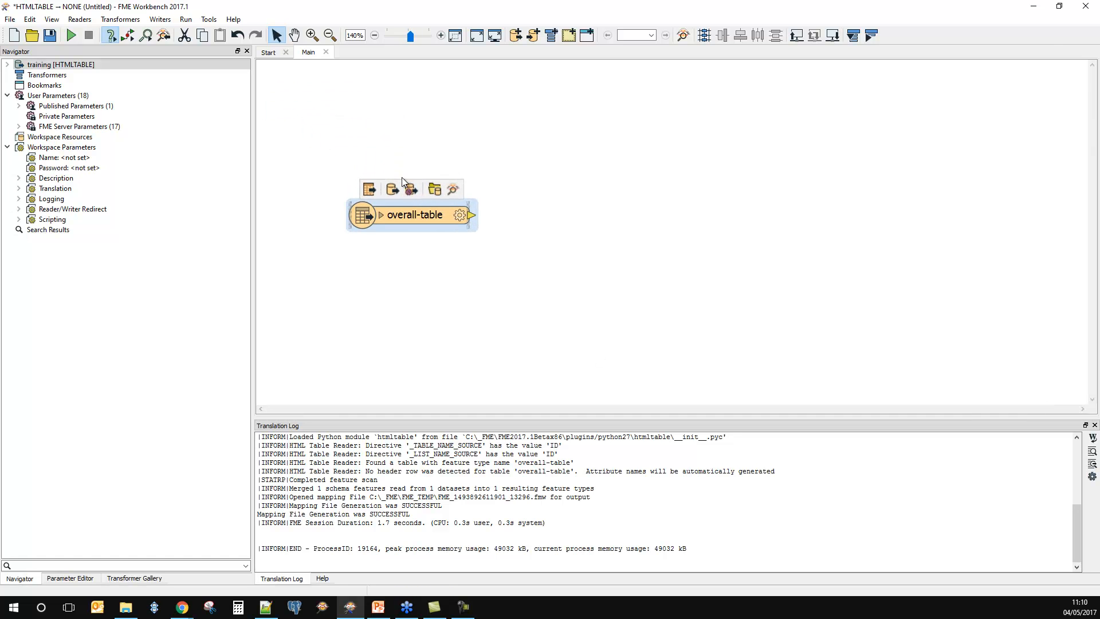
left_click(386, 218)
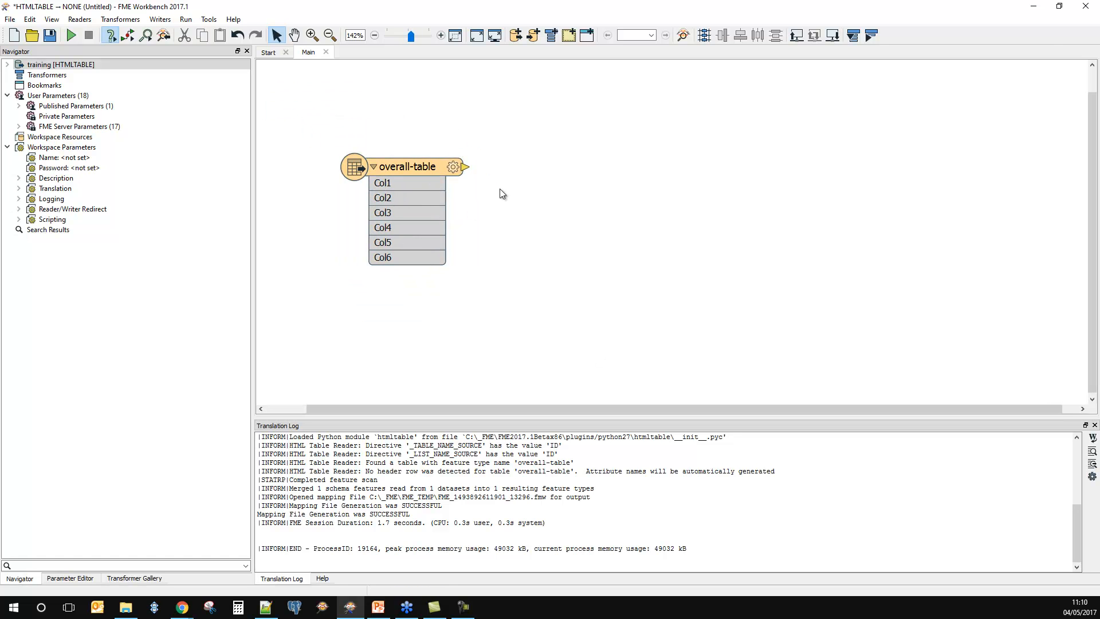
right_click(430, 167)
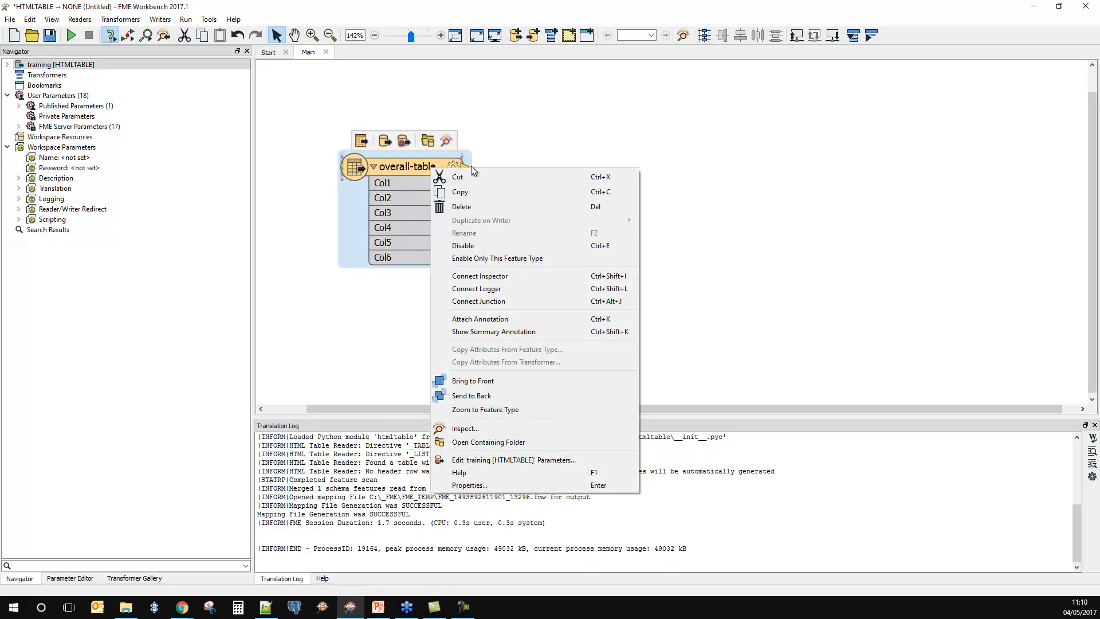
left_click(504, 277)
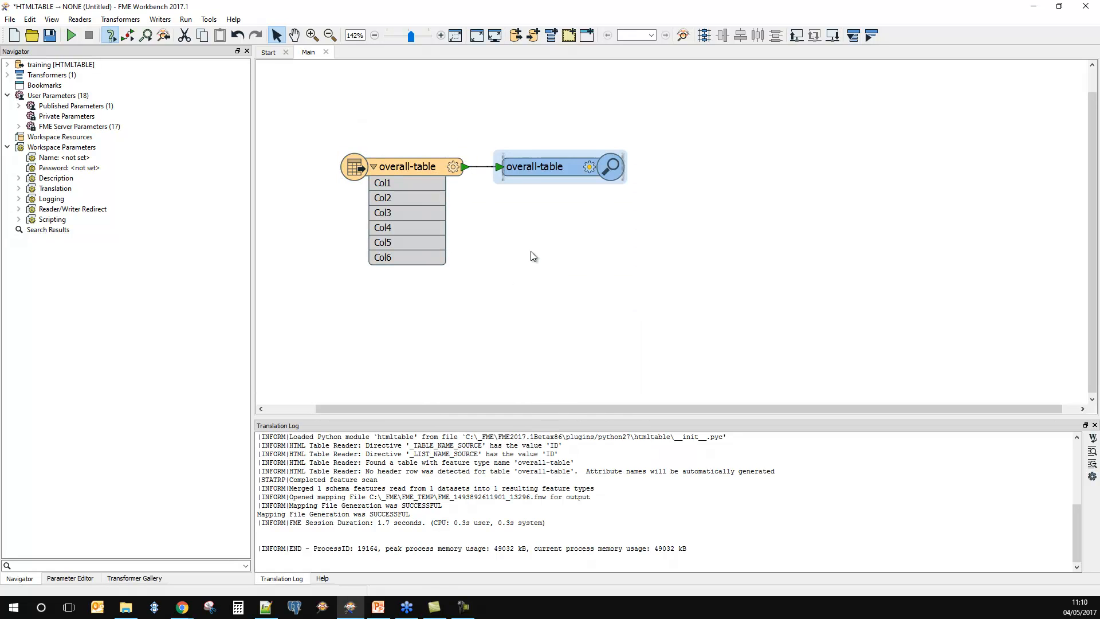
Step: Insert a Tester between the overall-table feature type and its Inspector, moving the objects apart to make room
left_click_drag(530, 172, 680, 177)
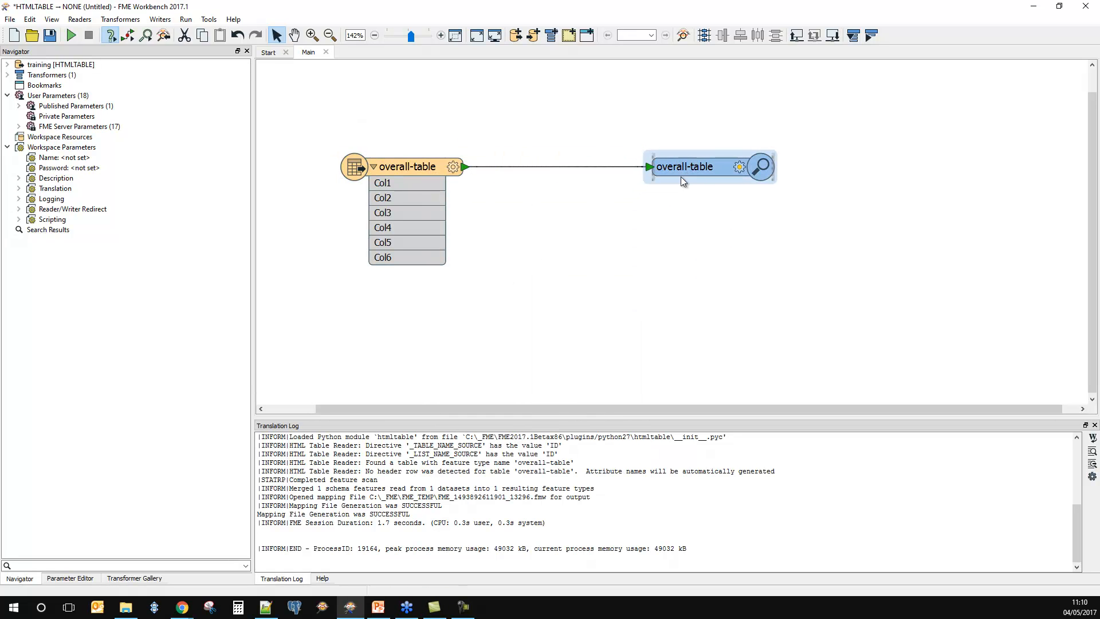
left_click(578, 167)
type("test")
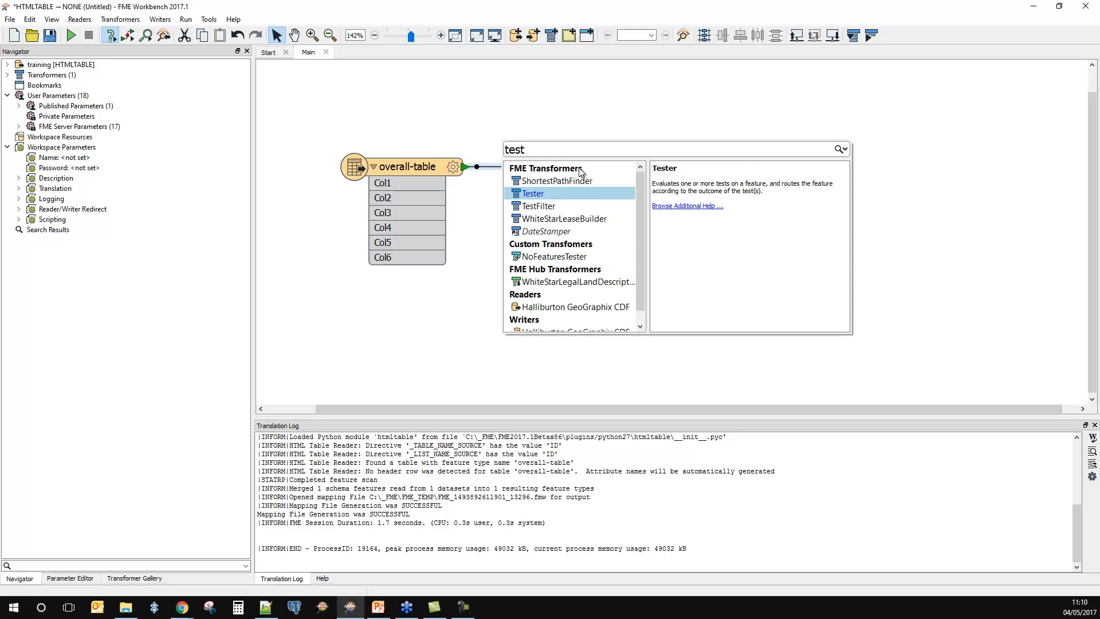
key("Return")
left_click_drag(625, 193, 542, 205)
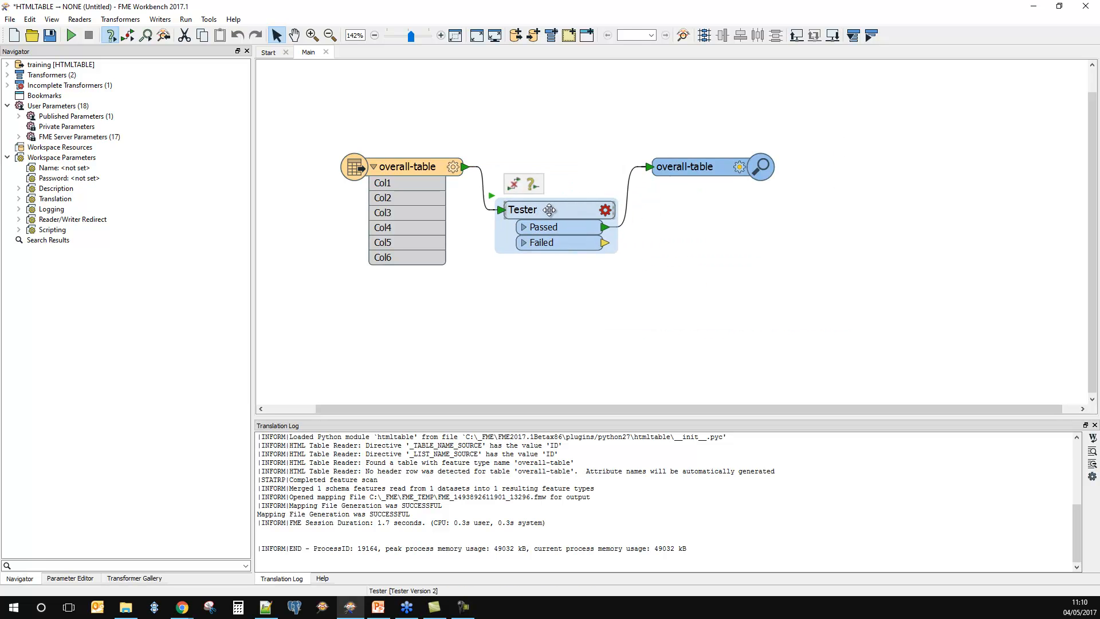
Step: Configure the Tester with a clause that passes features whose Col5 contains 1spatial
left_click(605, 212)
double_click(446, 267)
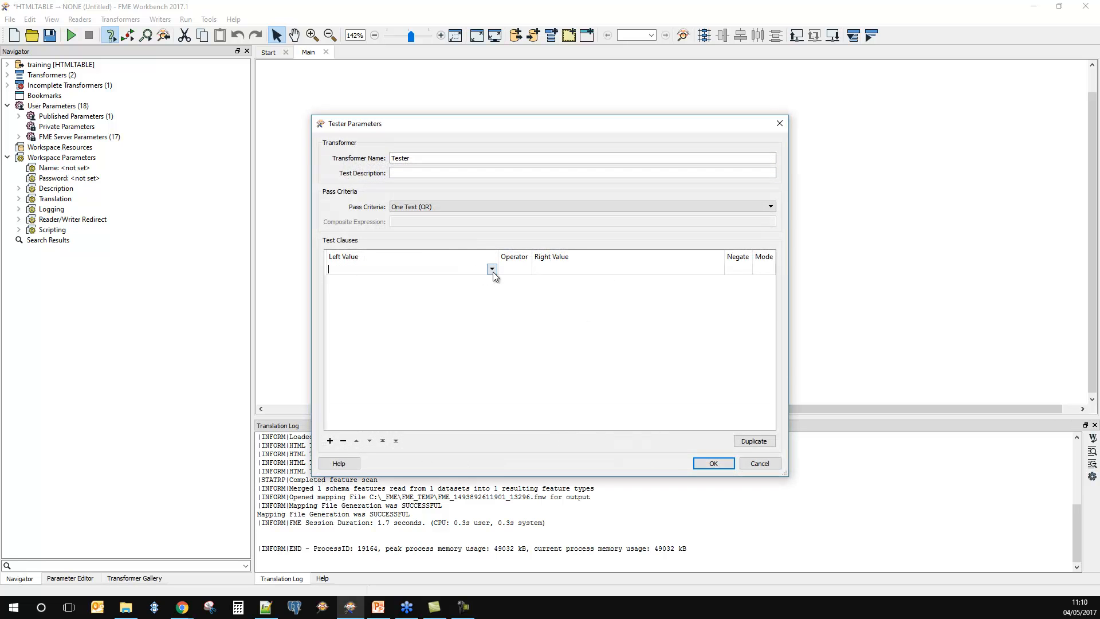
left_click(492, 269)
mouse_move(559, 284)
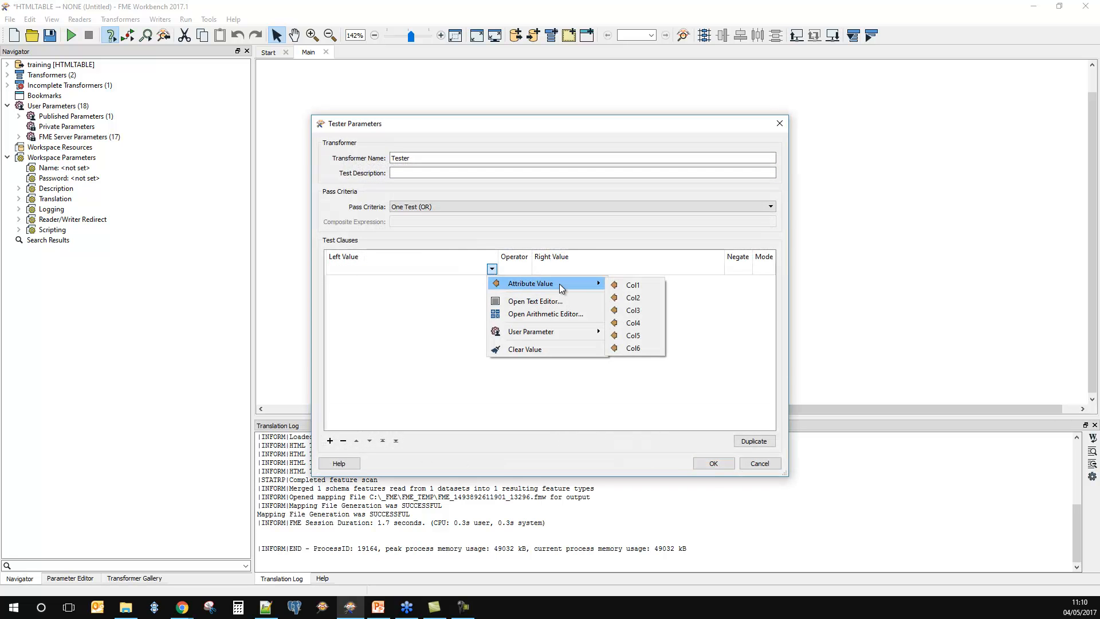
left_click(632, 336)
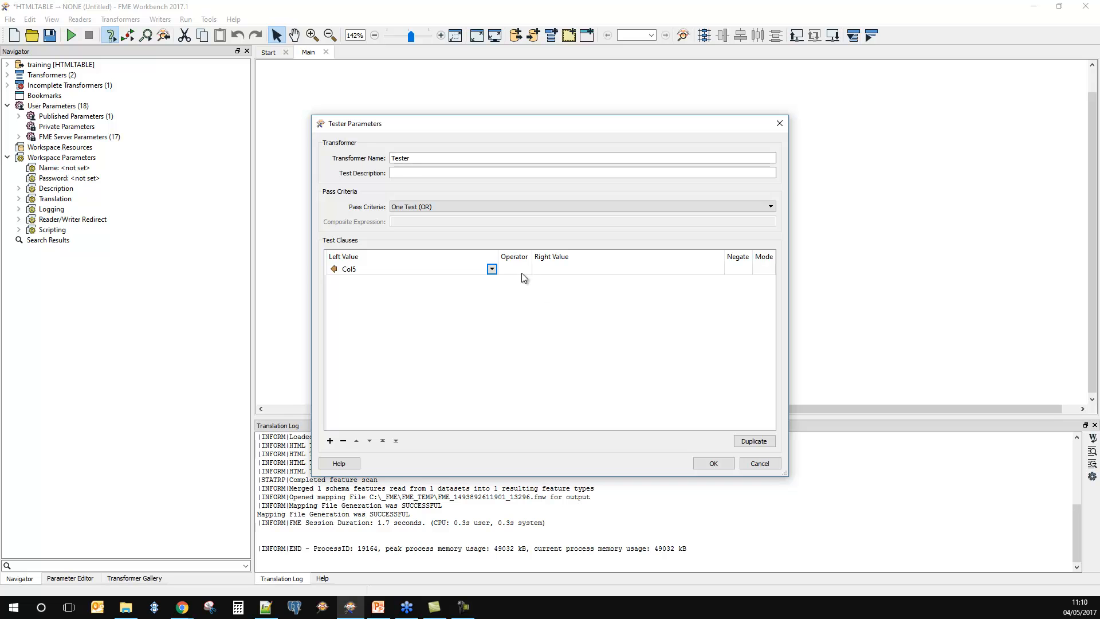
left_click(519, 269)
left_click(520, 270)
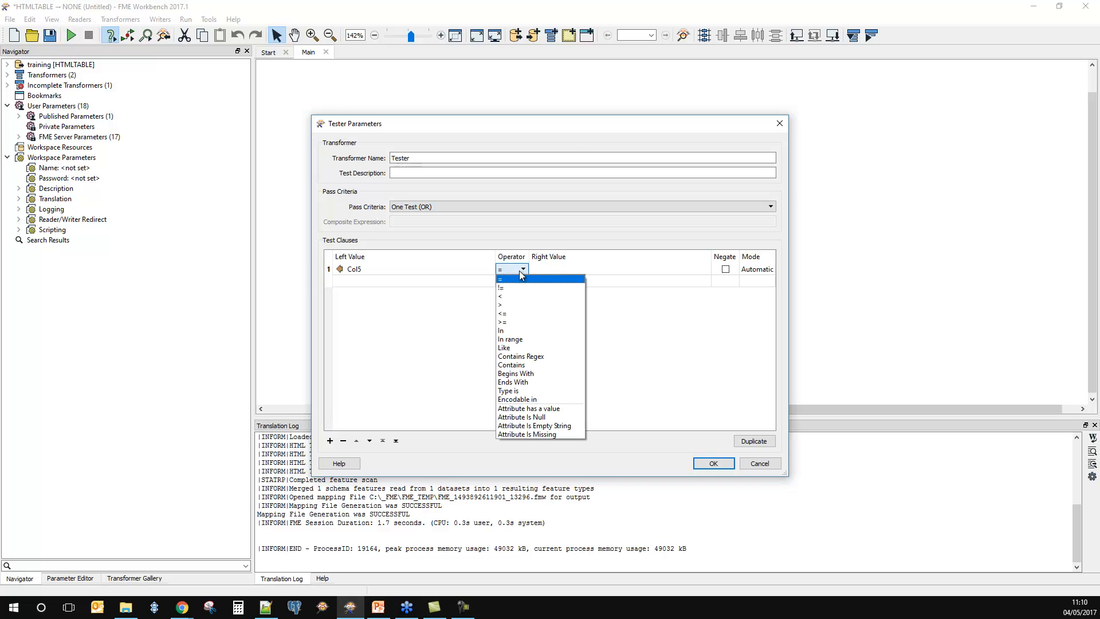
left_click(524, 364)
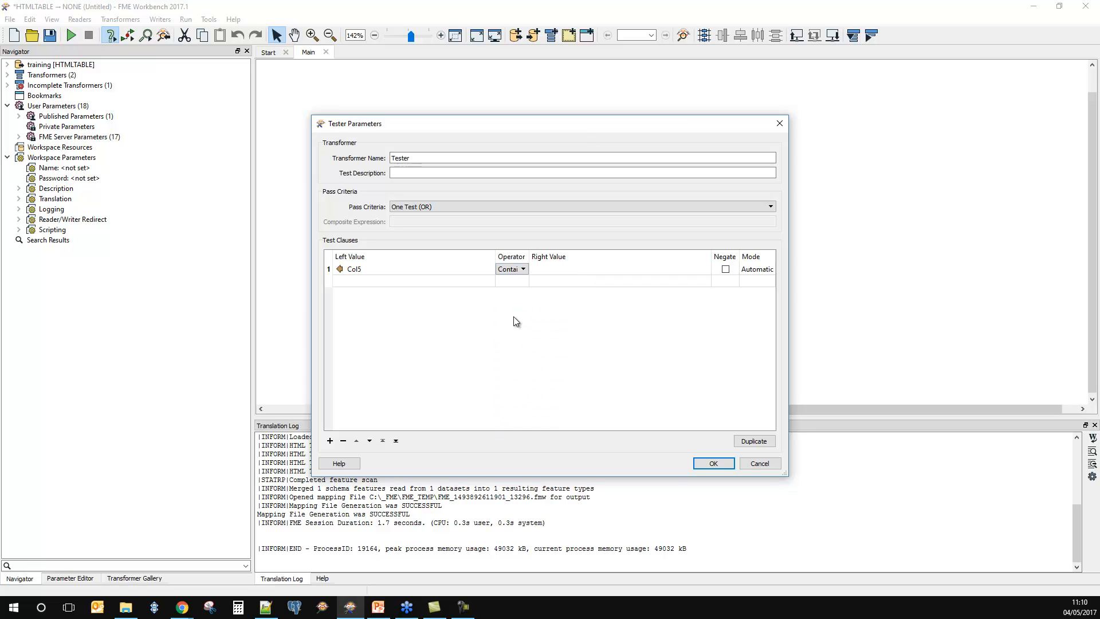
left_click(551, 270)
left_click(553, 269)
type("1spatial")
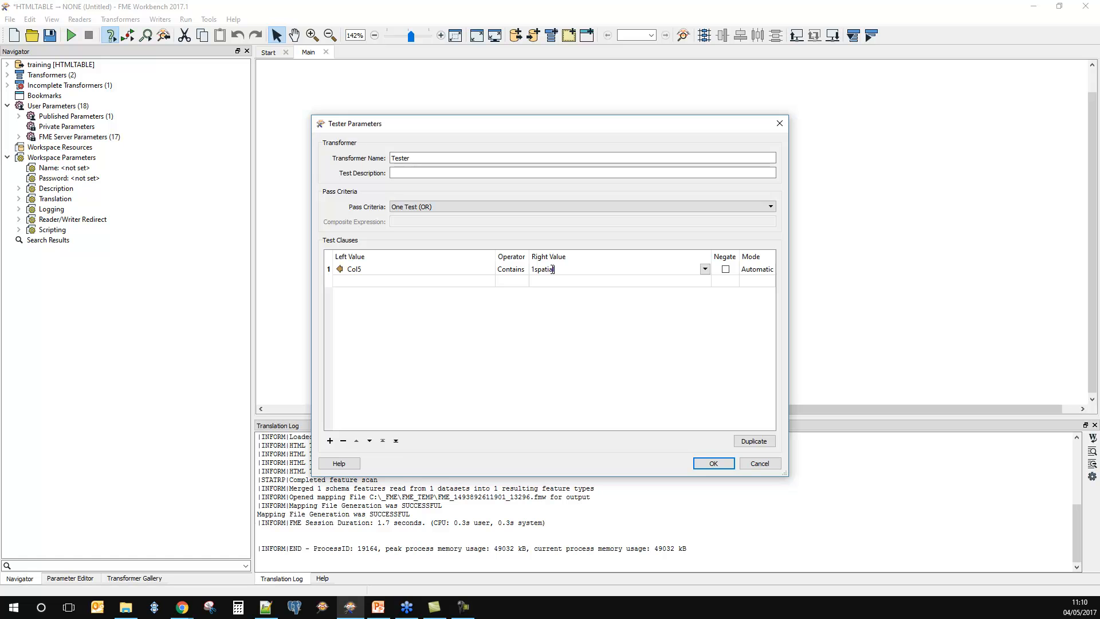
left_click(713, 464)
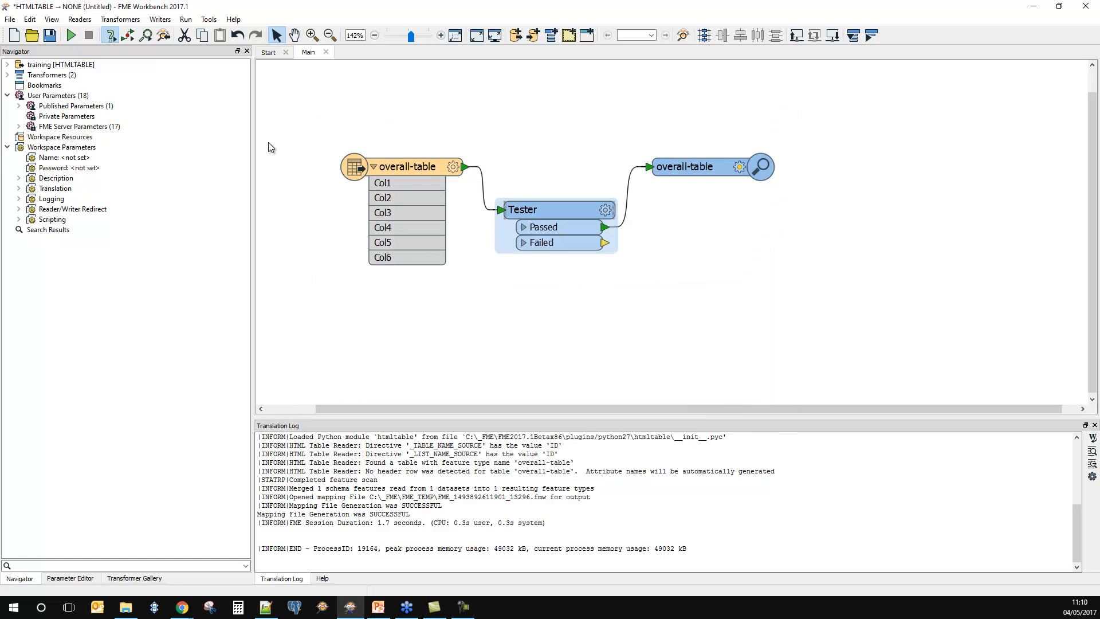
left_click(71, 34)
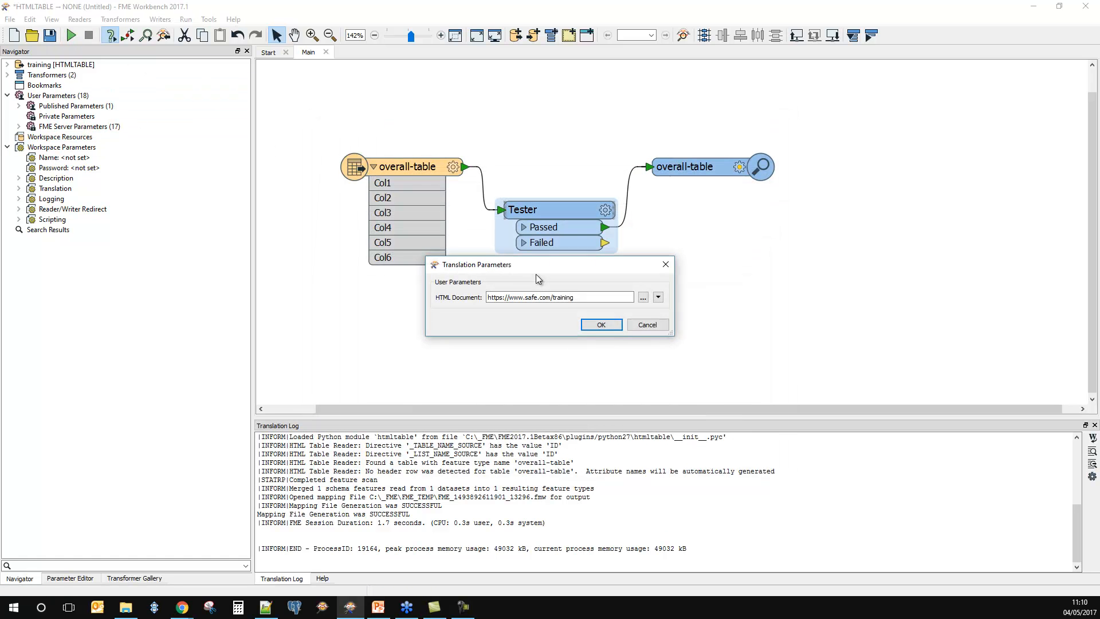
left_click(602, 328)
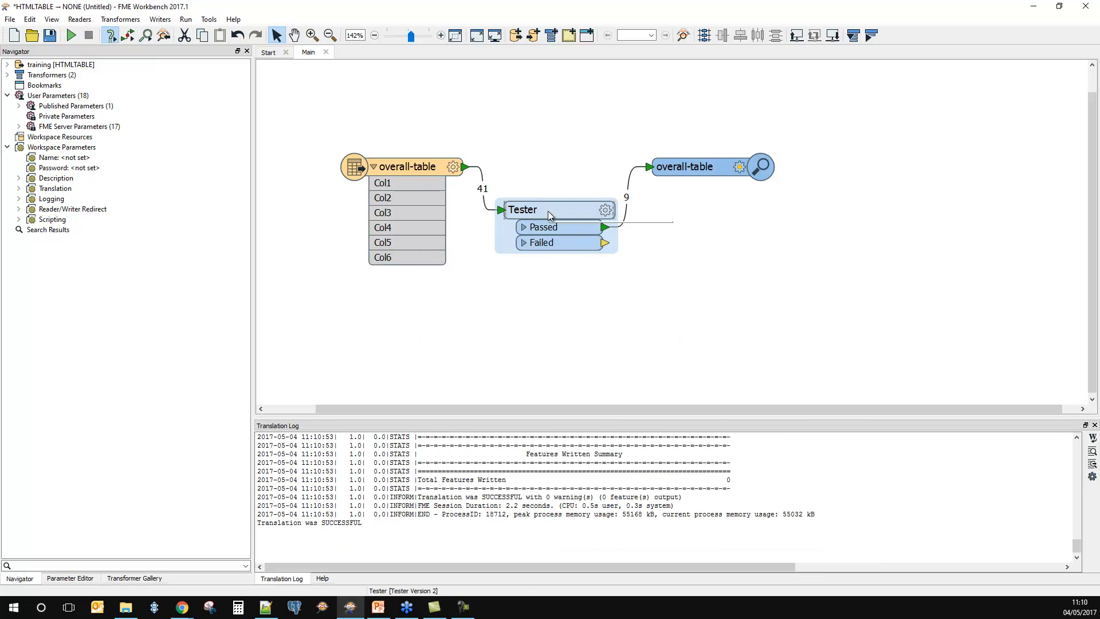
left_click_drag(549, 212, 566, 212)
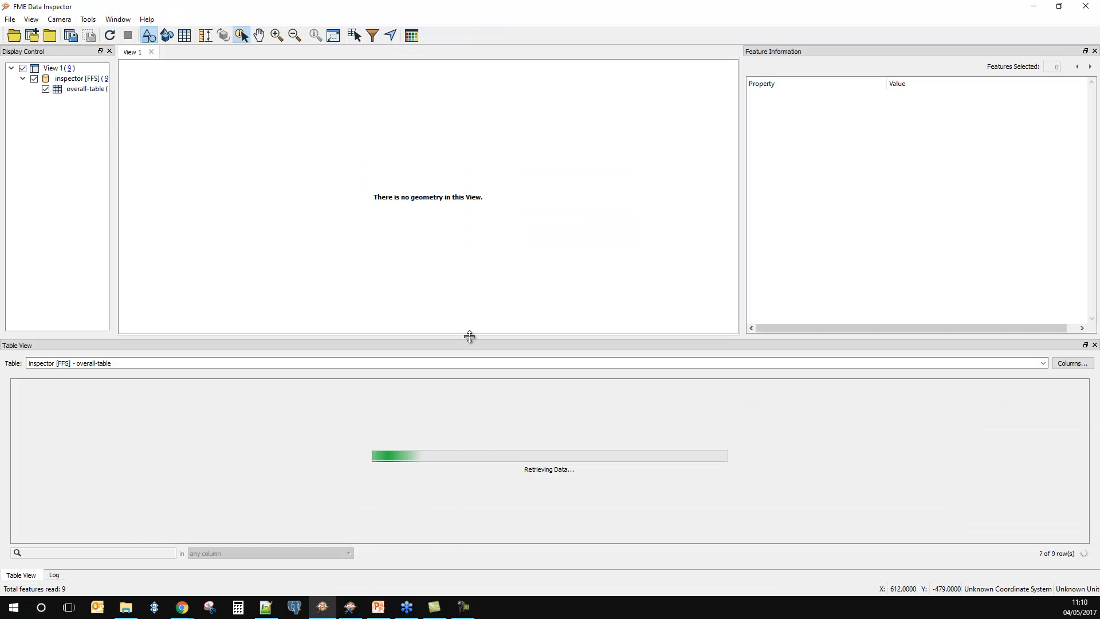
Step: Inspect the filtered overall-table rows in FME Data Inspector with a taller table view and wider Col3, and minimize both FME windows
left_click_drag(471, 340, 479, 252)
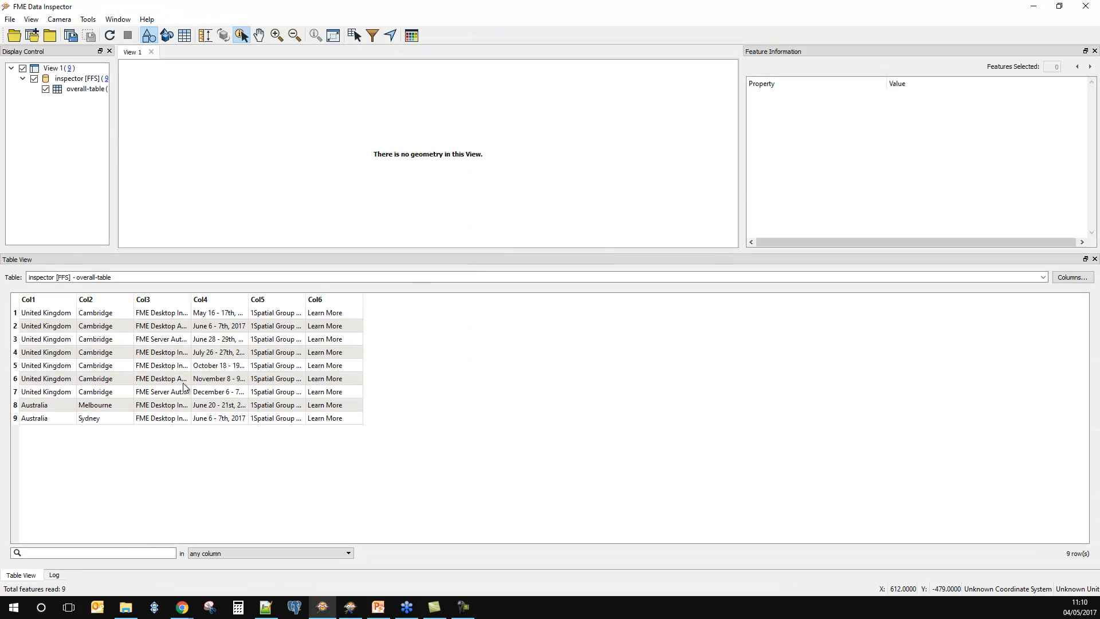
left_click_drag(192, 300, 285, 318)
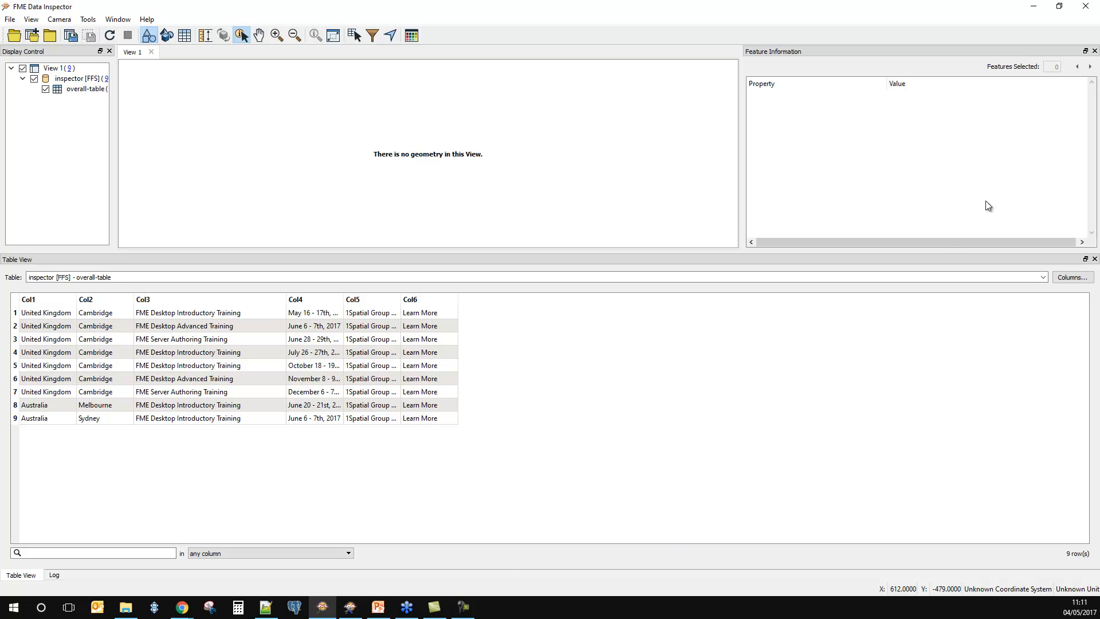
left_click(1034, 7)
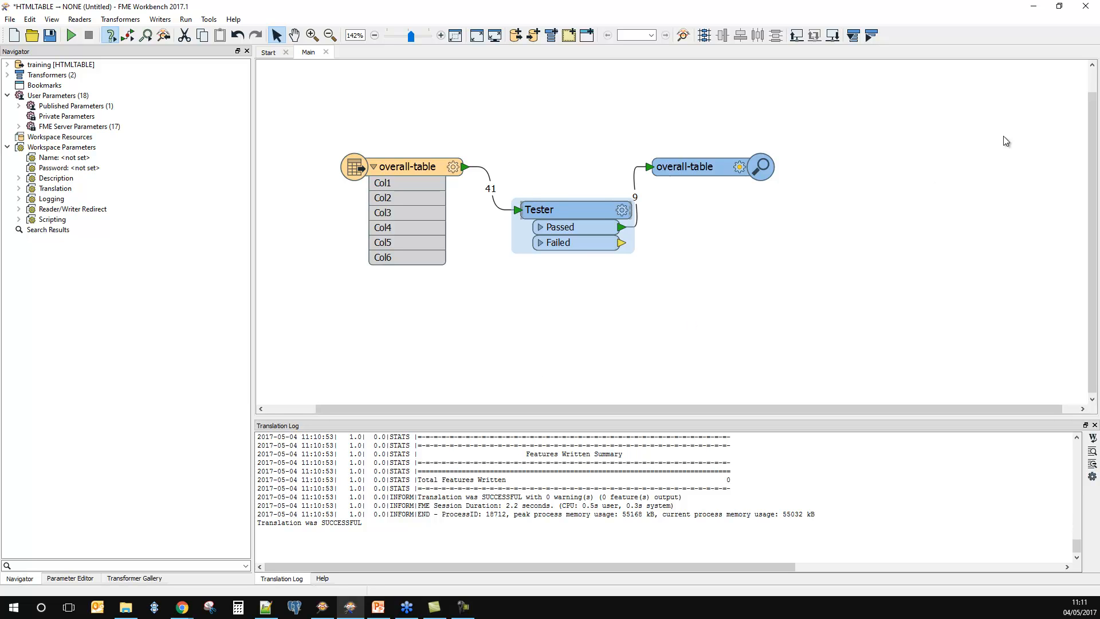
left_click(1034, 10)
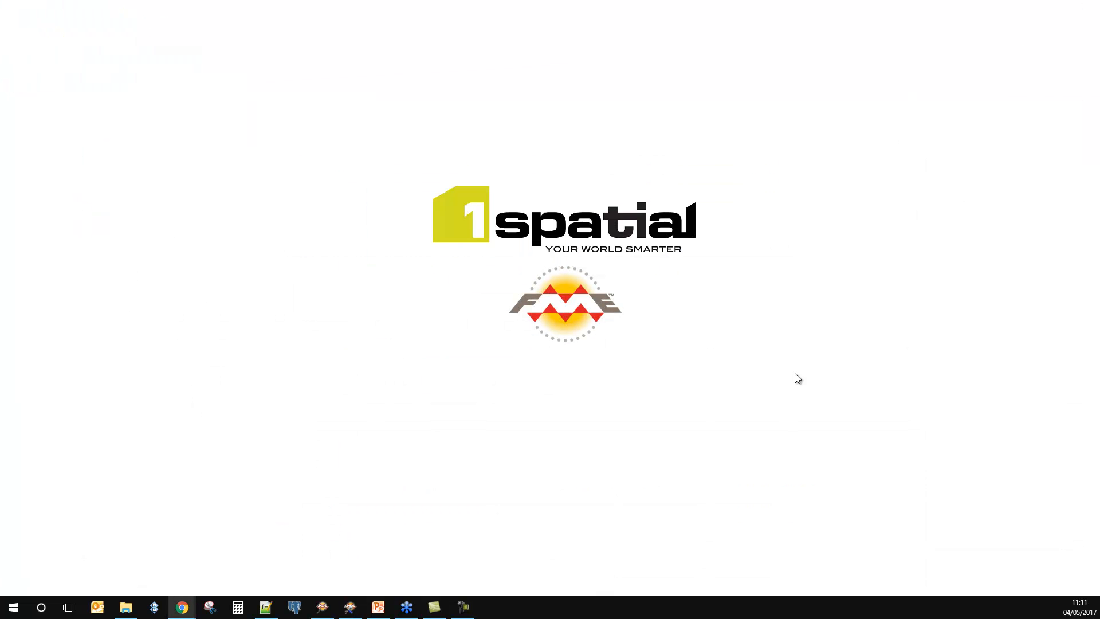
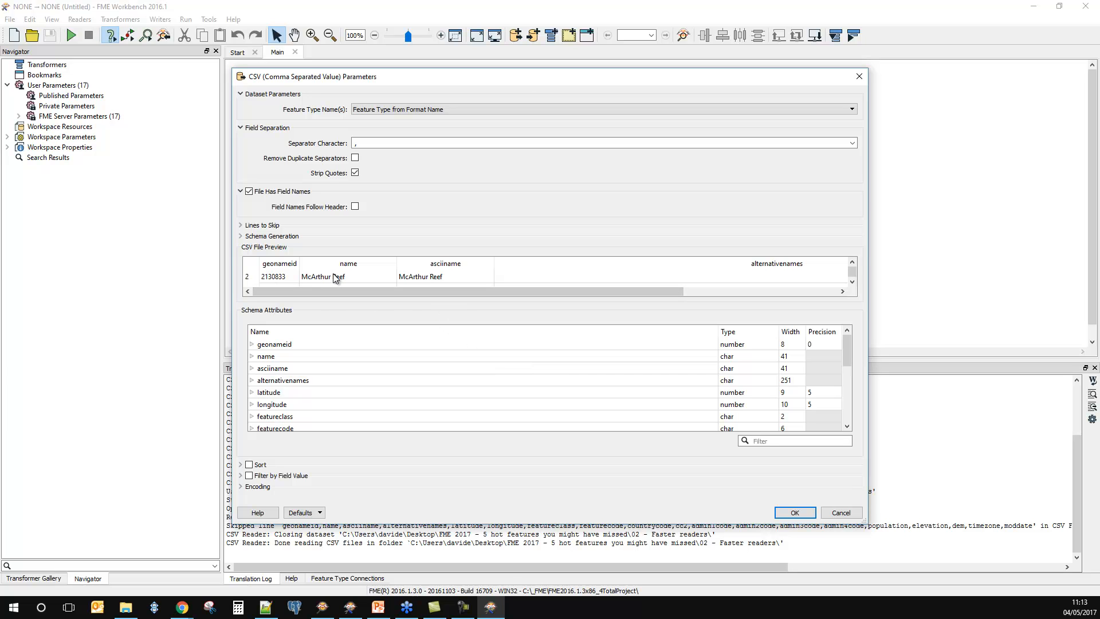
Step: Review the CSV file preview and add the CSV reader for US.csv and GB.csv with the Individual Feature Types option
left_click(852, 283)
left_click(852, 284)
left_click(852, 284)
left_click(853, 284)
left_click(853, 284)
left_click(852, 284)
left_click(852, 284)
left_click(853, 284)
left_click(852, 284)
left_click(853, 284)
left_click(853, 284)
left_click(853, 284)
left_click(853, 284)
left_click(853, 284)
left_click(853, 284)
left_click(852, 285)
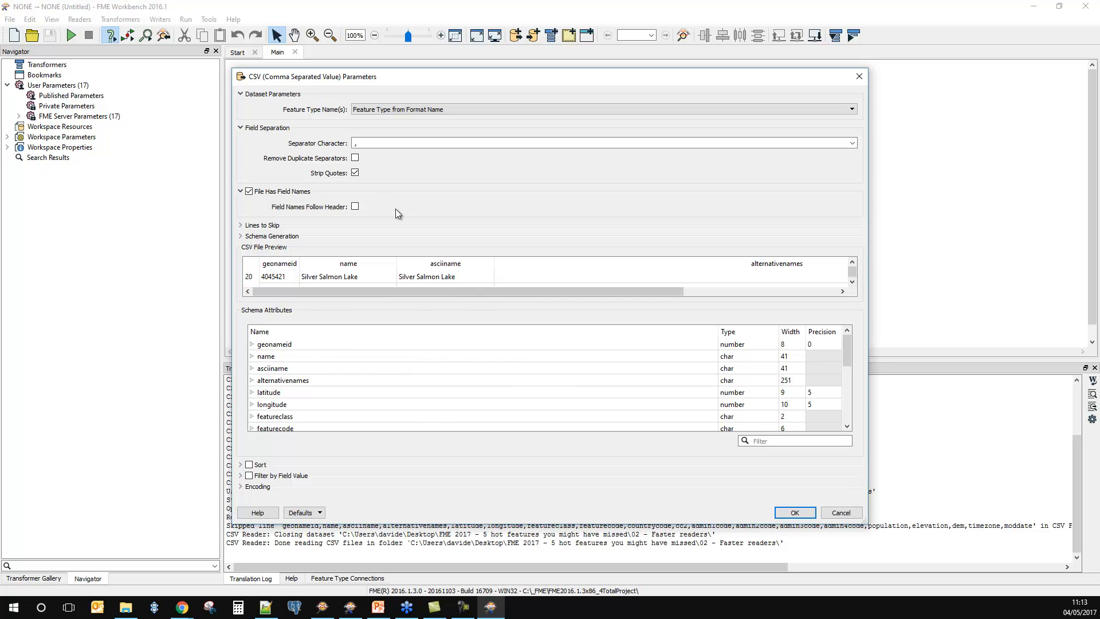
left_click(795, 512)
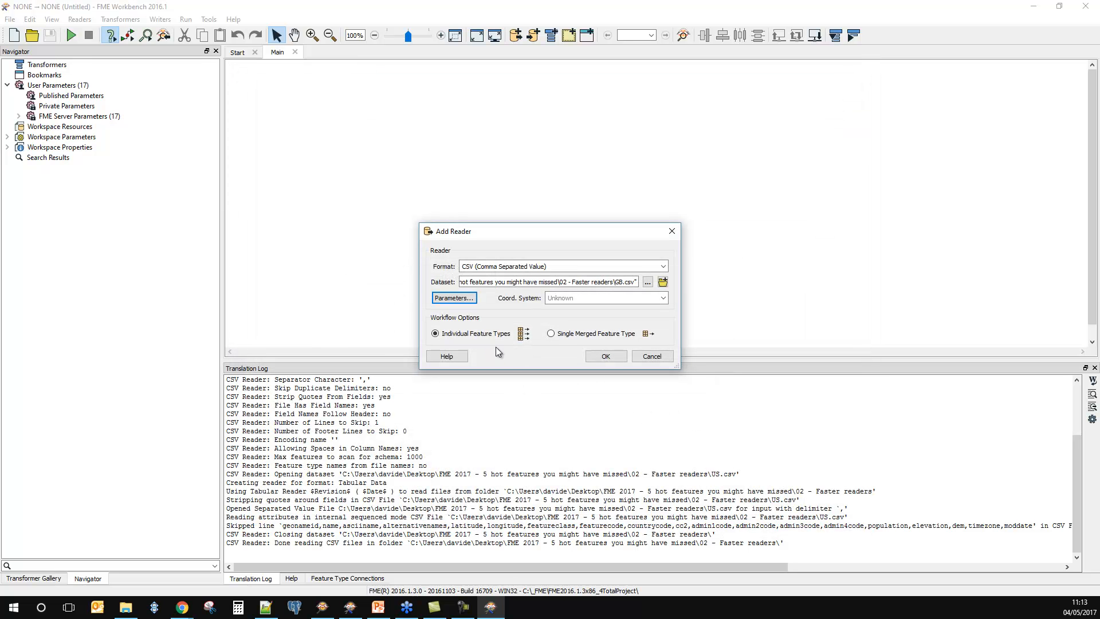
left_click(606, 357)
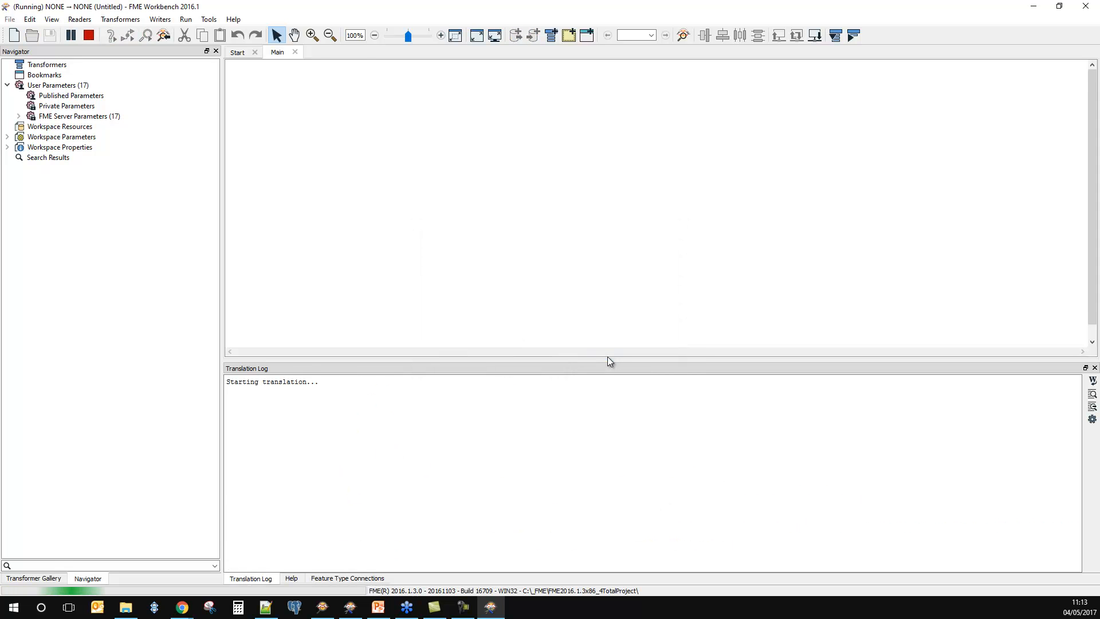
Step: Expand the CSV feature type's attribute list, shift it slightly on the canvas, and connect a Logger to its output
left_click(269, 108)
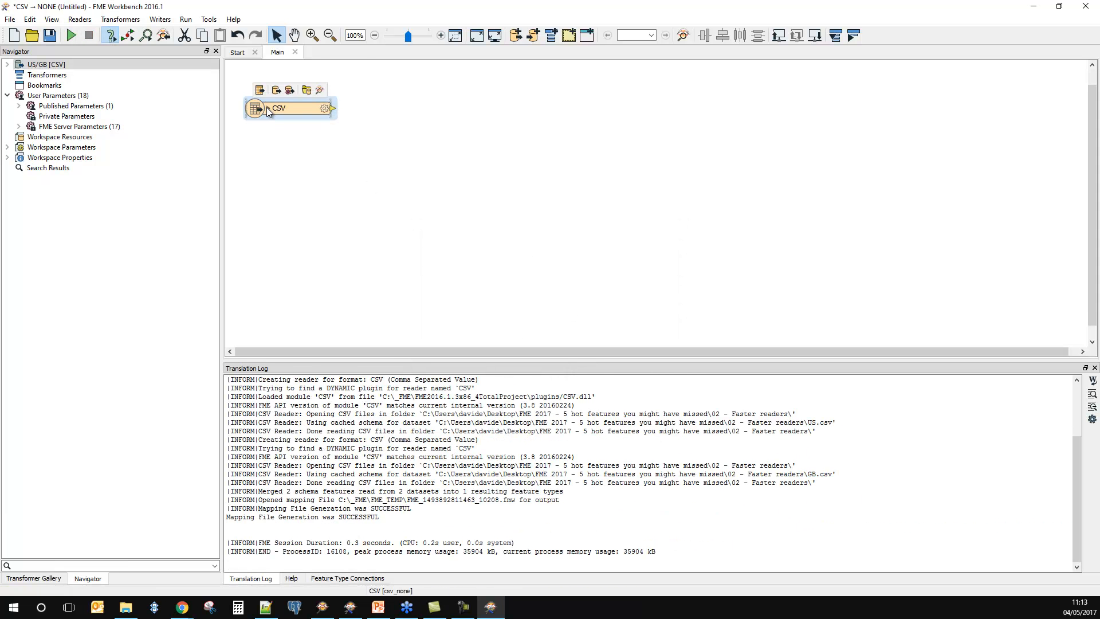
left_click_drag(290, 112, 324, 119)
left_click(365, 118)
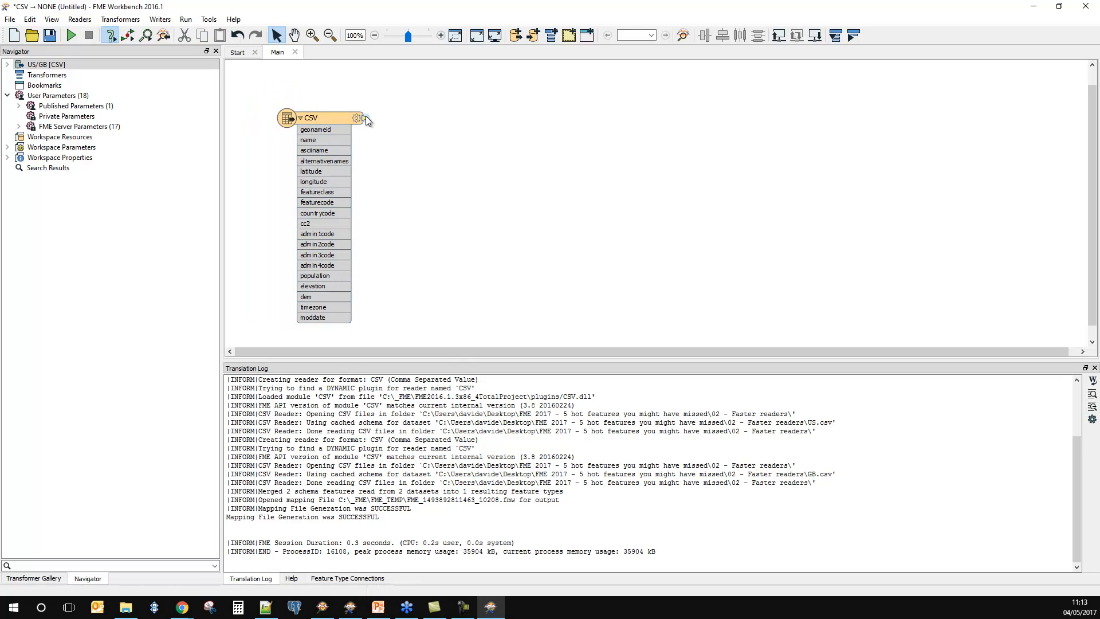
type("logger")
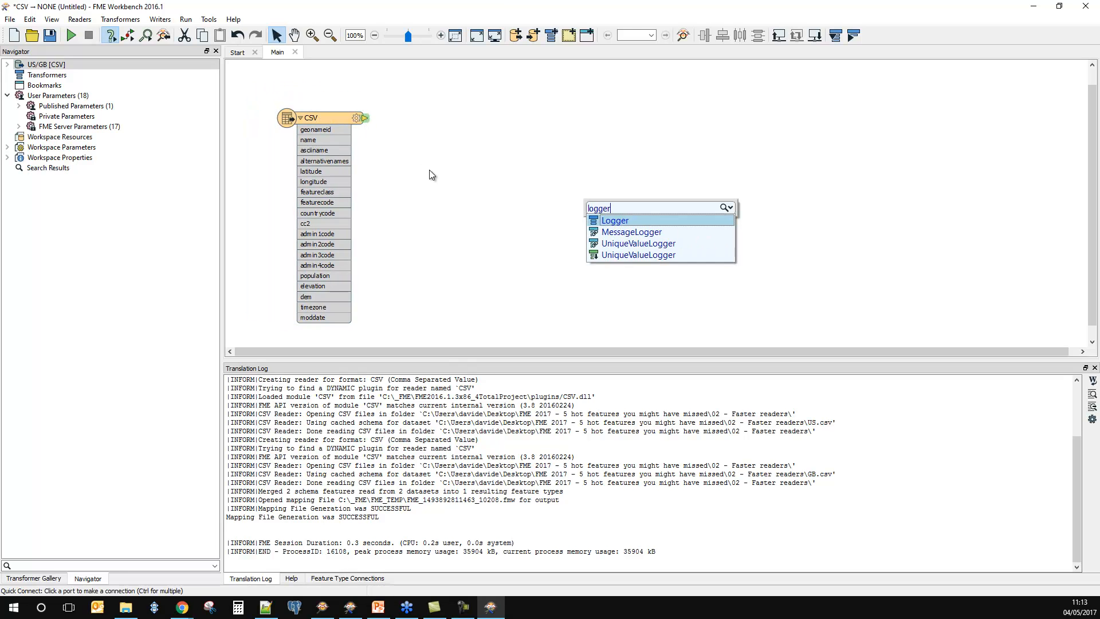
key("Return")
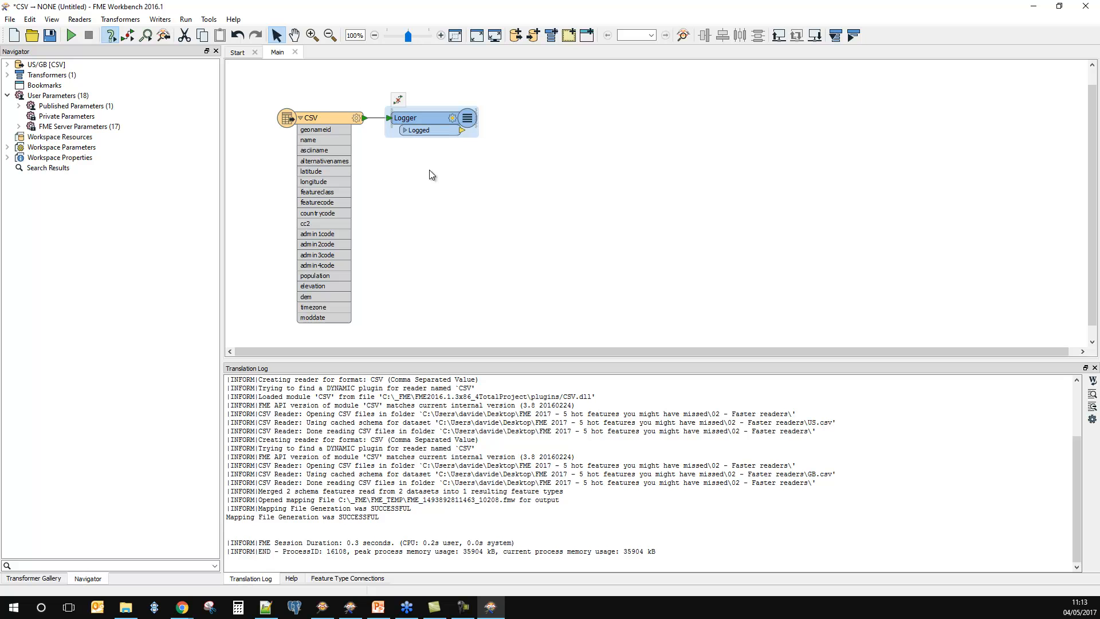
Step: Move the Logger diagonally away from the CSV feature type and run the workspace with the preset source CSV files
left_click_drag(432, 120, 468, 157)
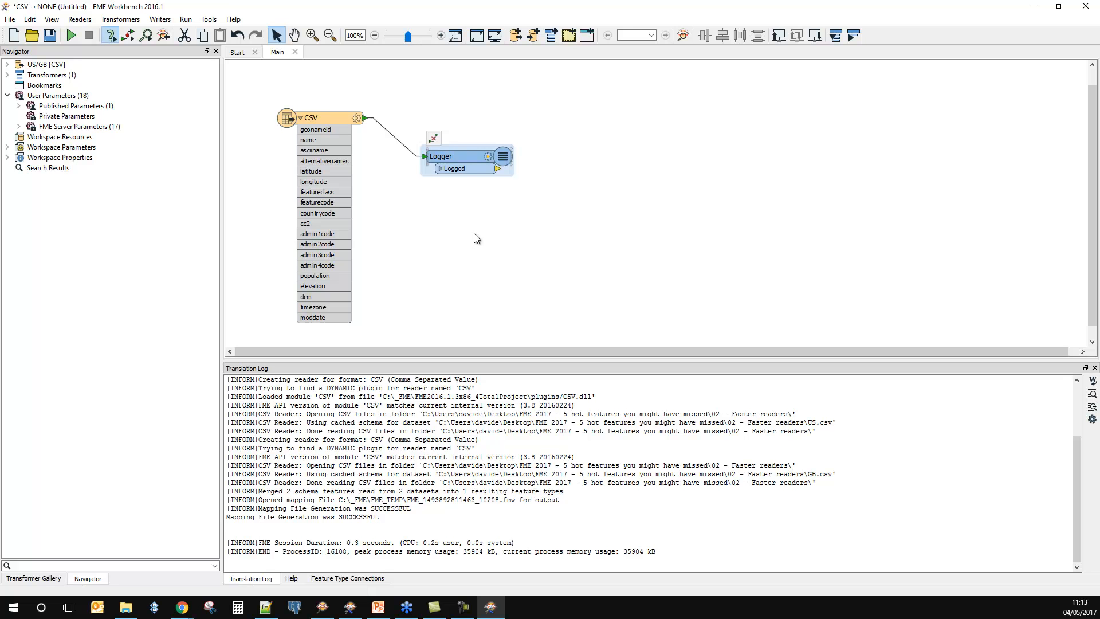
left_click(71, 34)
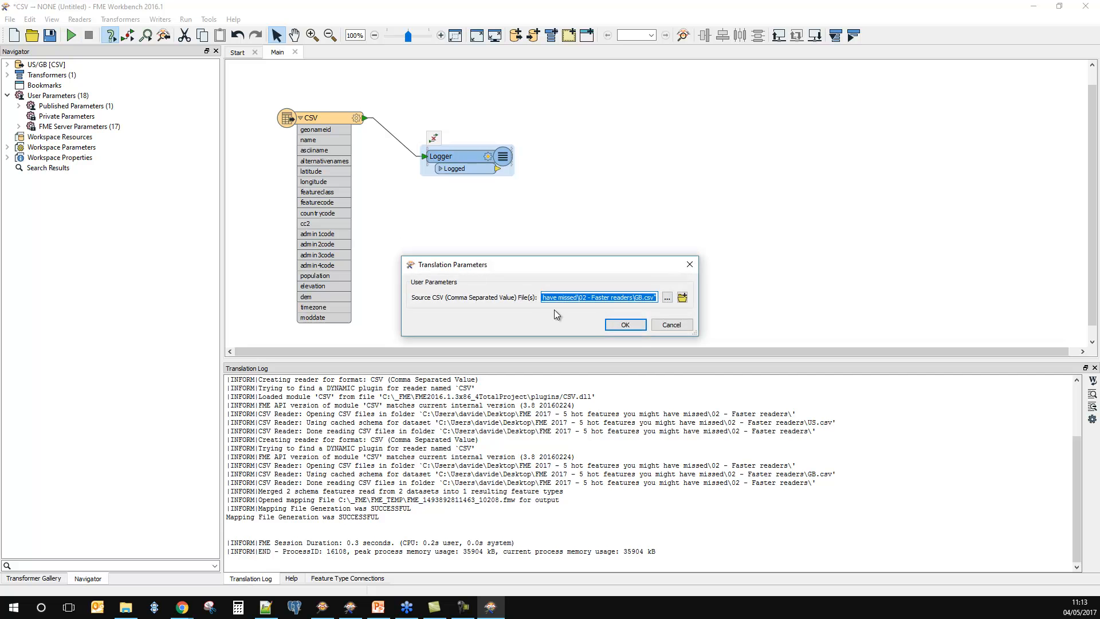
left_click(625, 325)
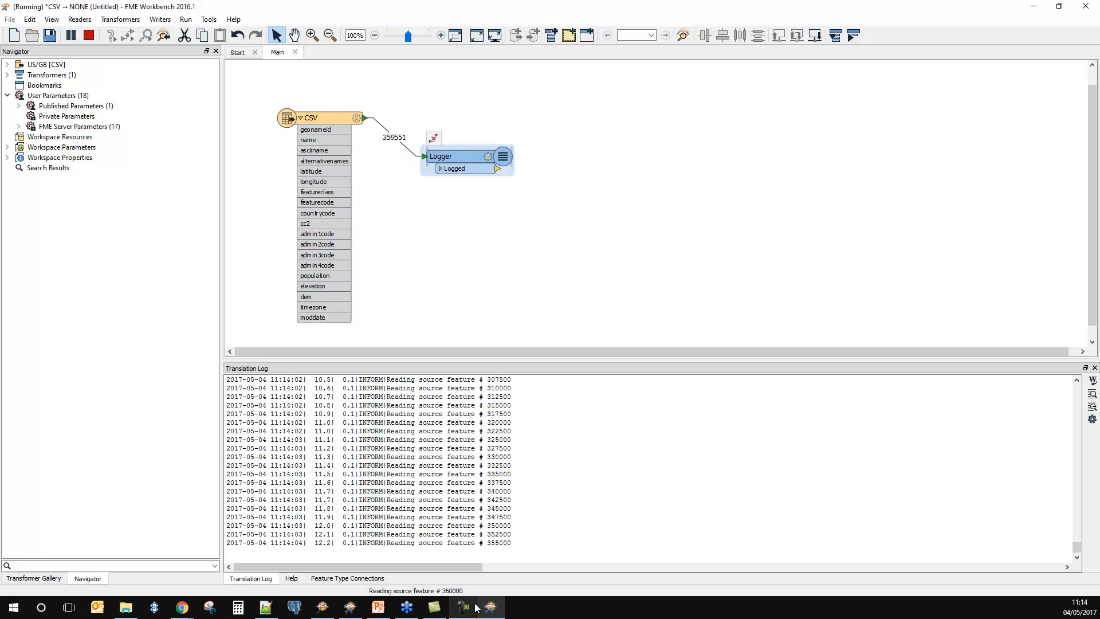
Step: Switch to FME Workbench 2017.1, place its window over part of the running 2016.1 session, and replace the HTML Table workspace with an empty one
left_click(350, 614)
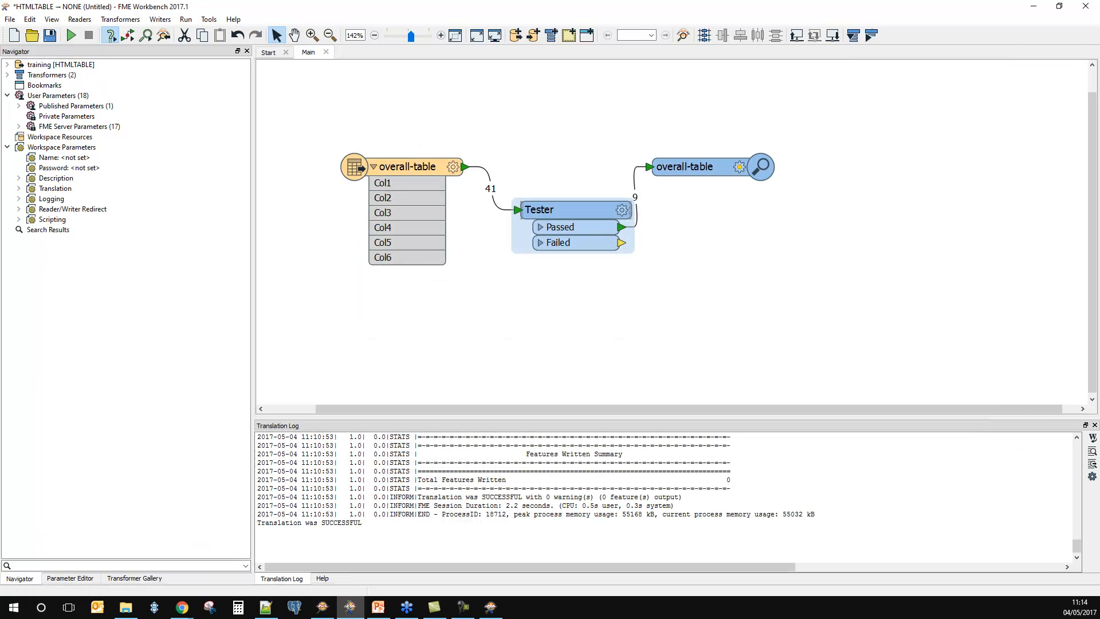
left_click_drag(350, 13, 789, 47)
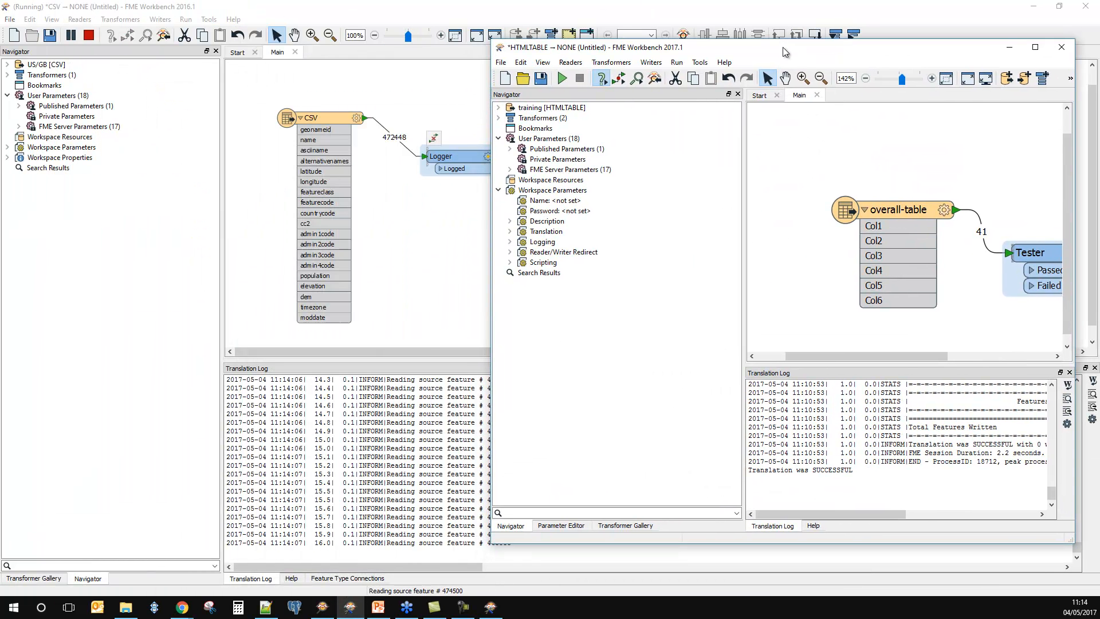
left_click(817, 95)
left_click(777, 315)
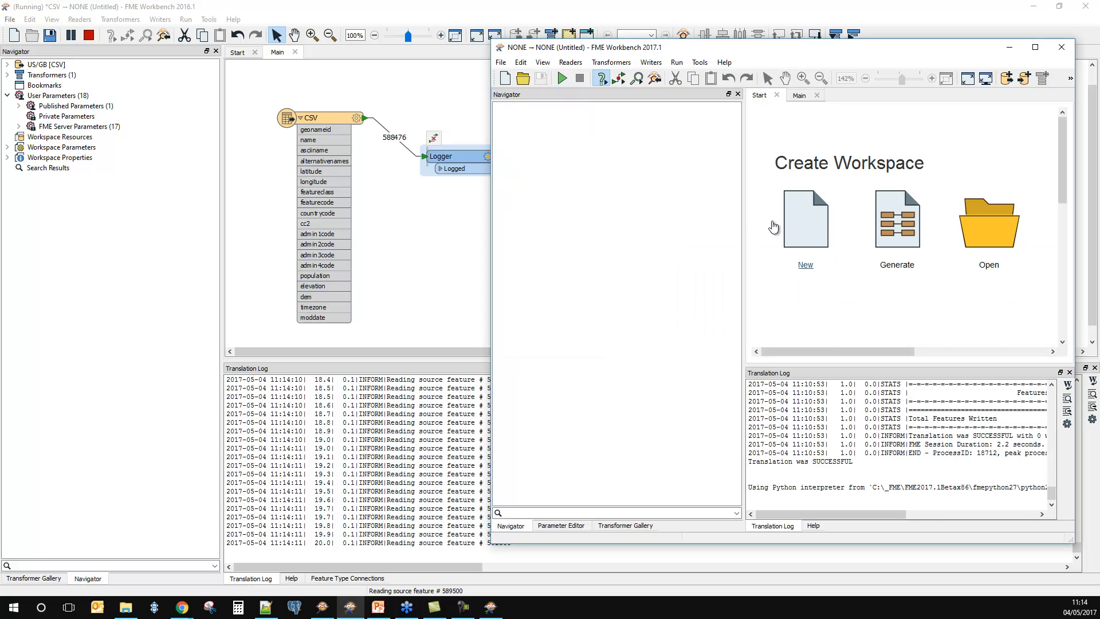
left_click_drag(743, 225, 626, 238)
left_click(683, 96)
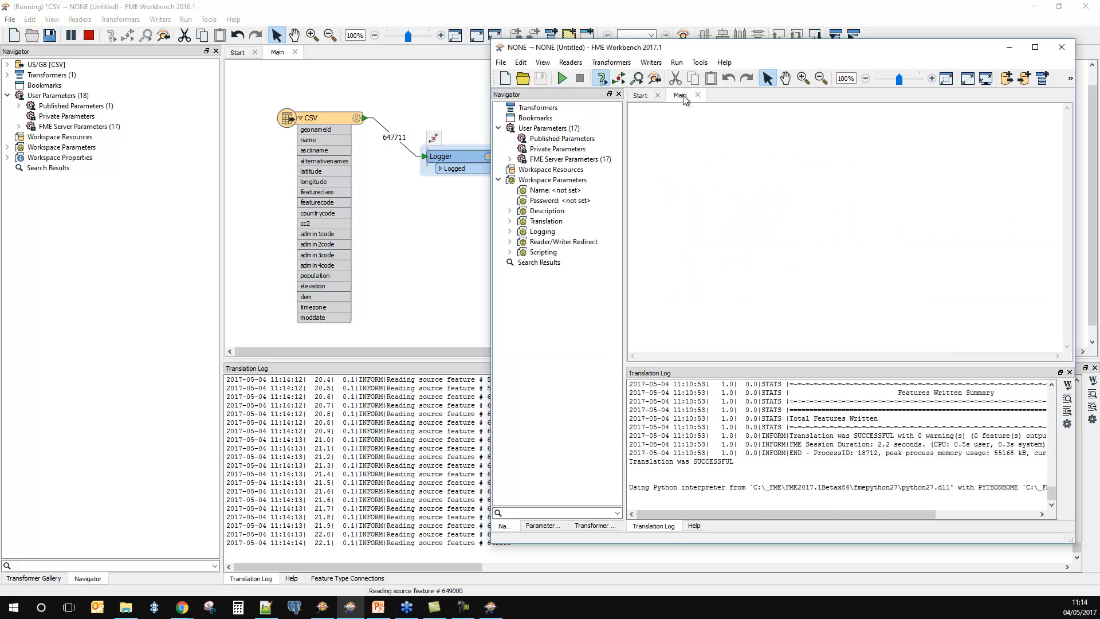
Step: Begin adding a CSV (Comma Separated Value) reader with US.csv and GB.csv from the 02 - Faster readers folder as its dataset
left_click(570, 62)
left_click(570, 76)
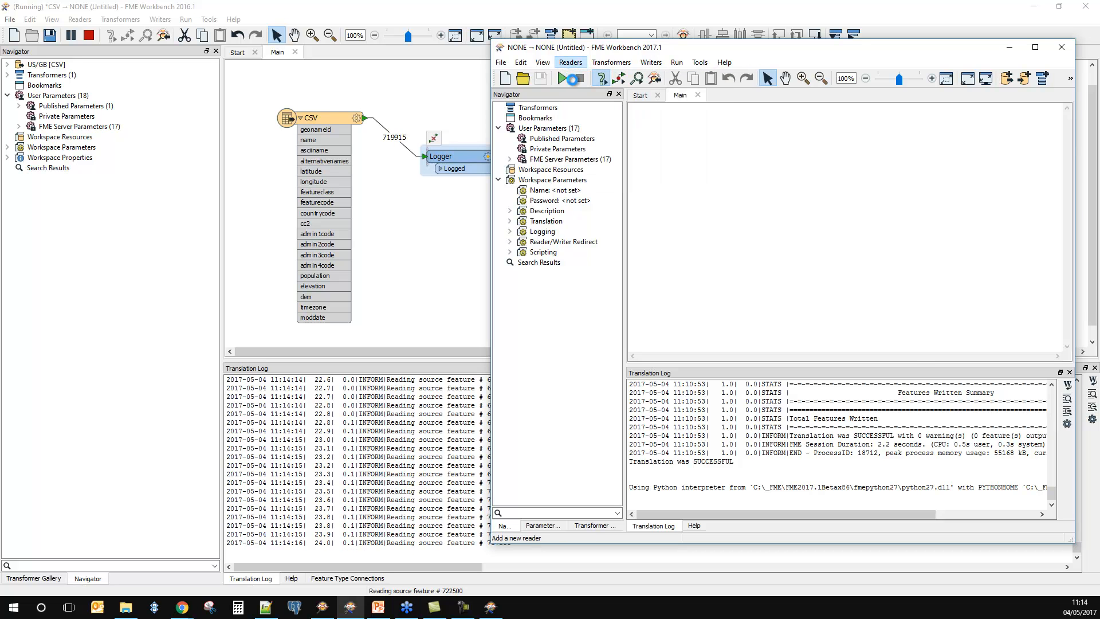
left_click(761, 260)
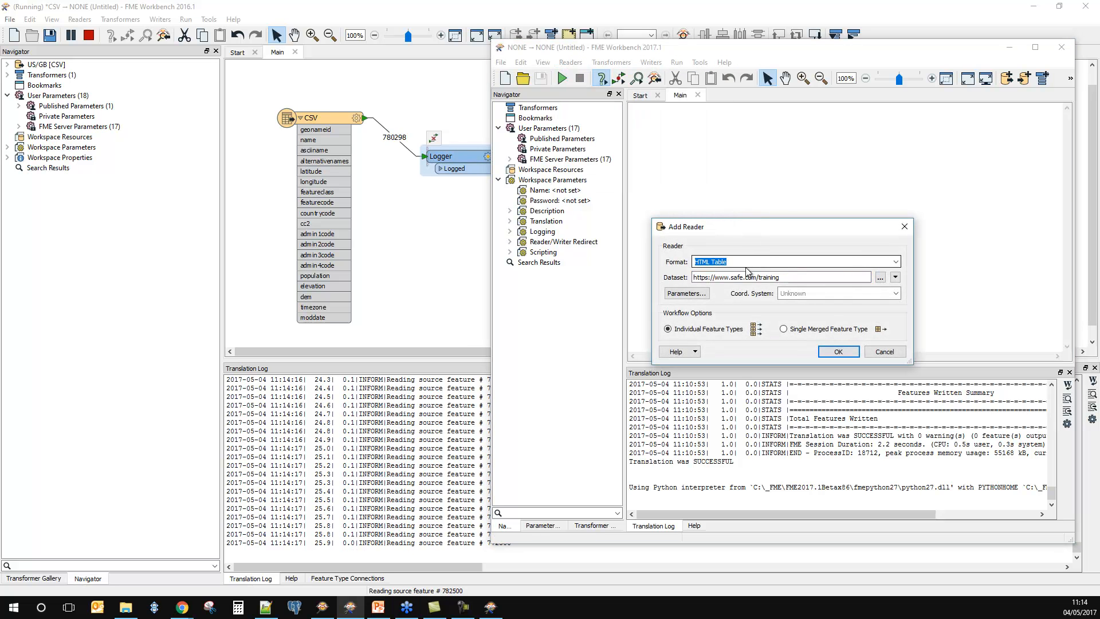
type("csv")
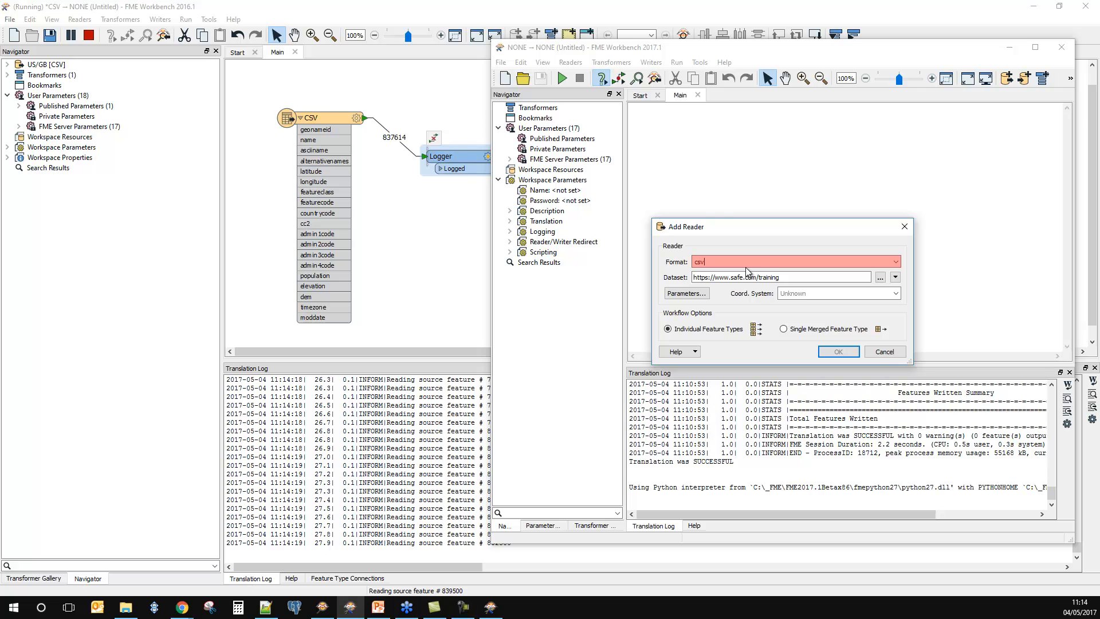
key("Tab")
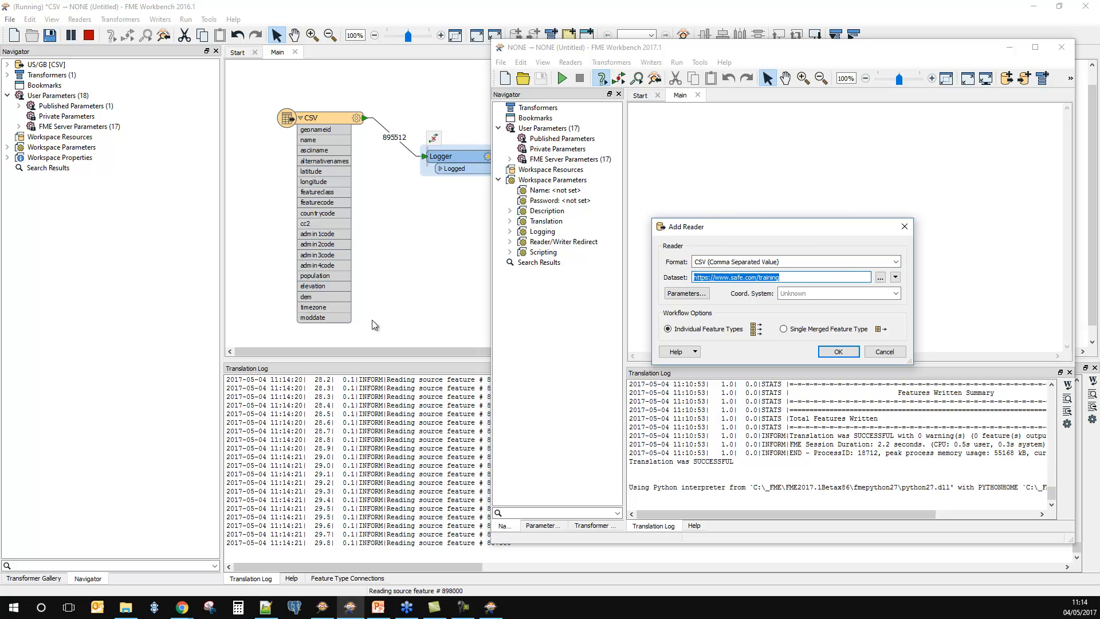
key("BackSpace")
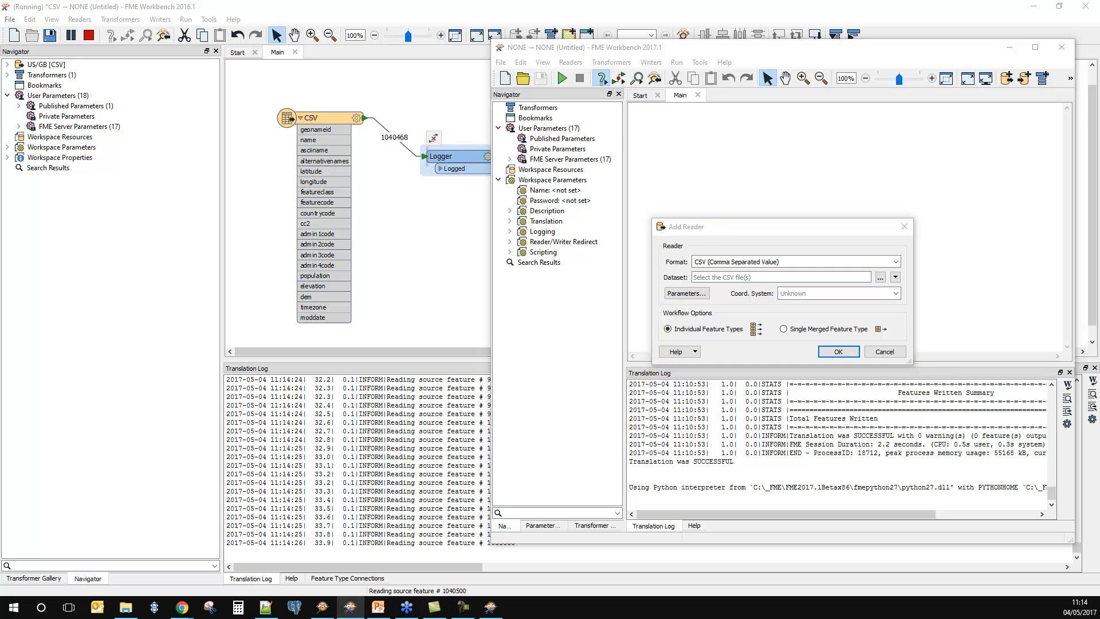
left_click_drag(605, 126, 778, 278)
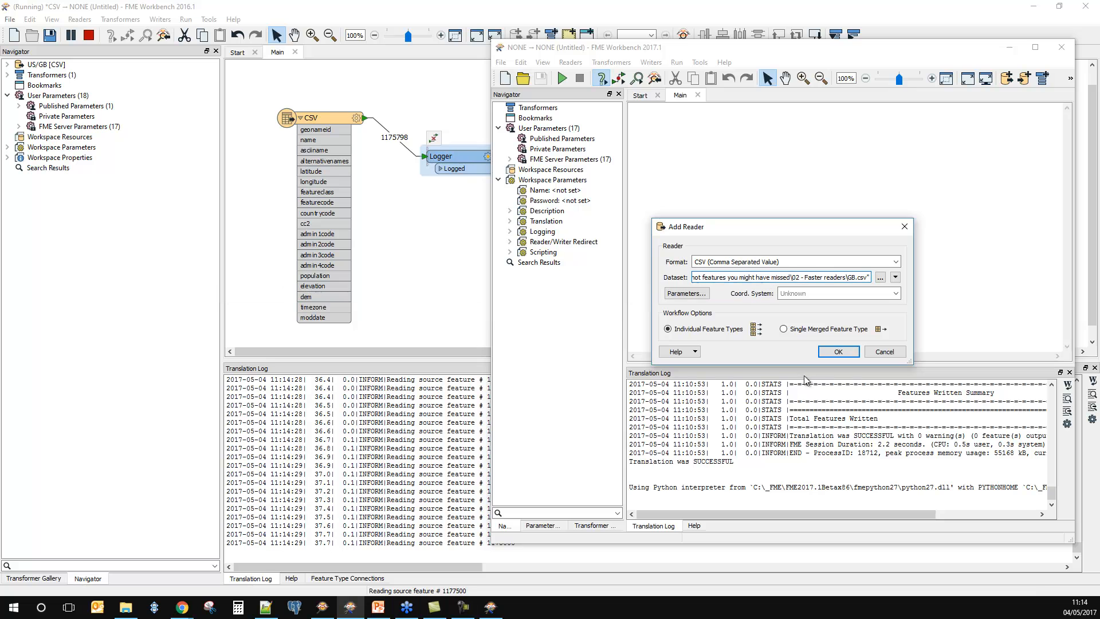
Step: Check the CSV reader's parameters, keep the default field and attribute settings, and add the reader to the workspace
left_click(703, 295)
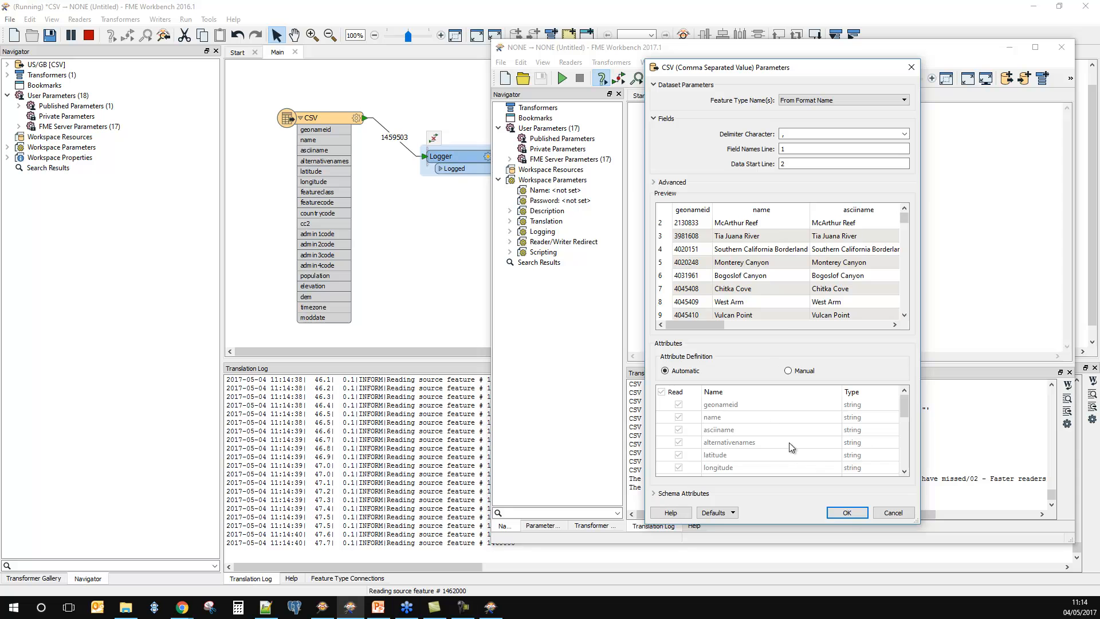
left_click(847, 514)
left_click(837, 356)
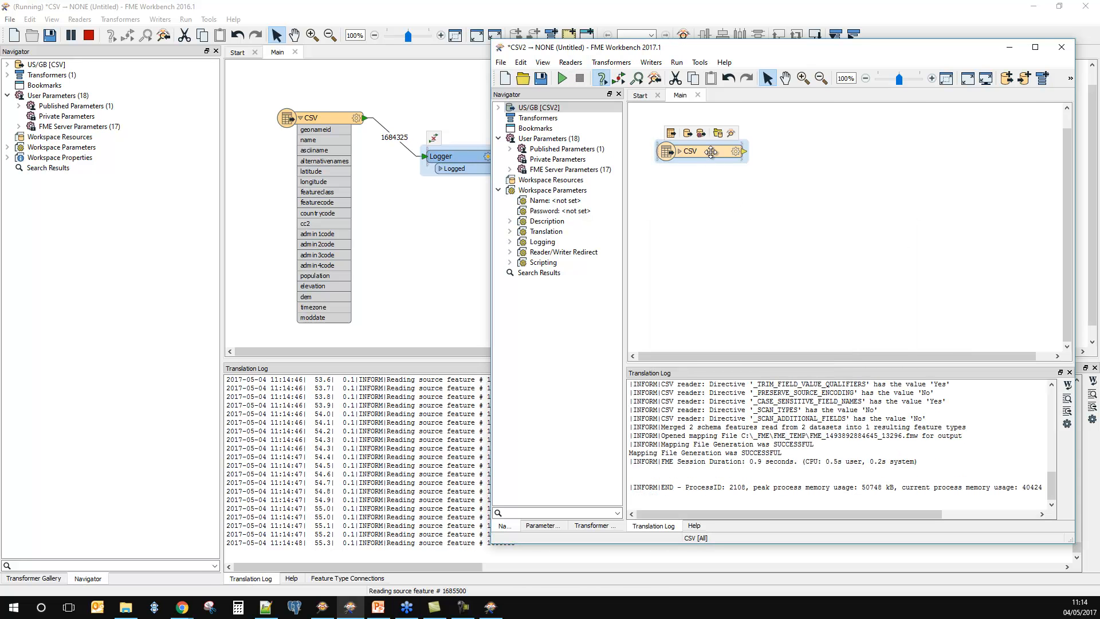
Step: Connect a Logger to the new CSV feature type and expand the feature type's attribute list
right_click(711, 152)
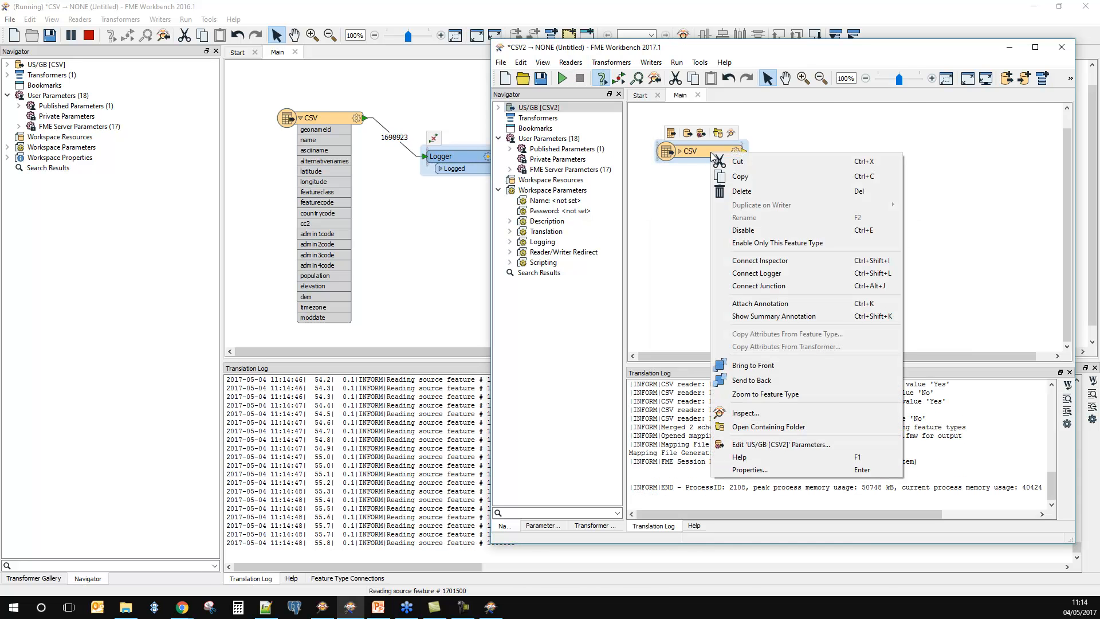
left_click(778, 273)
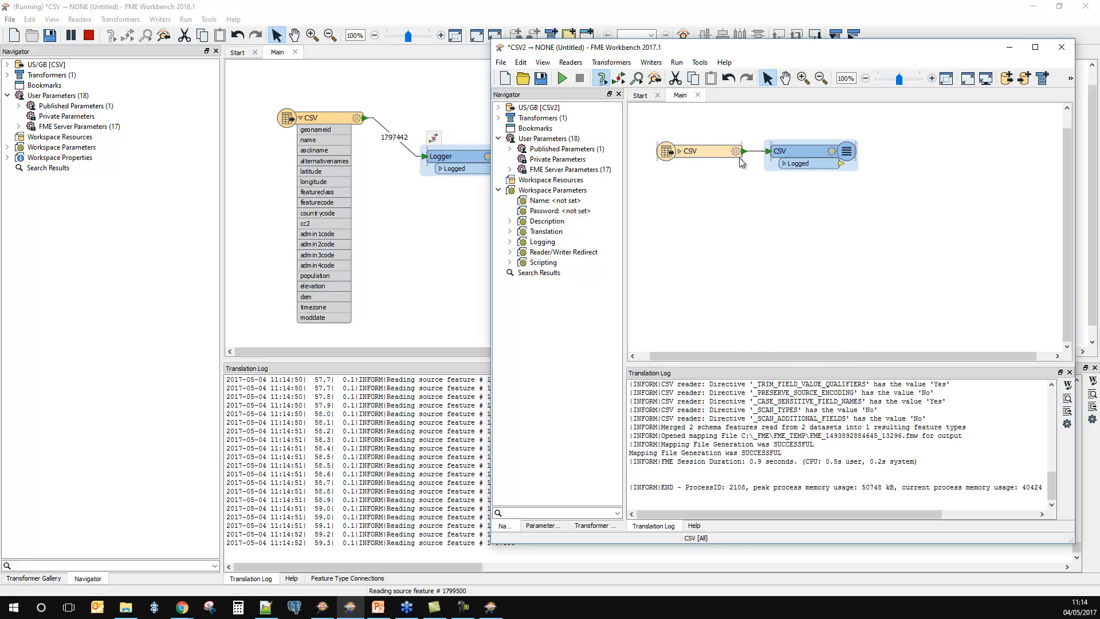
left_click(678, 152)
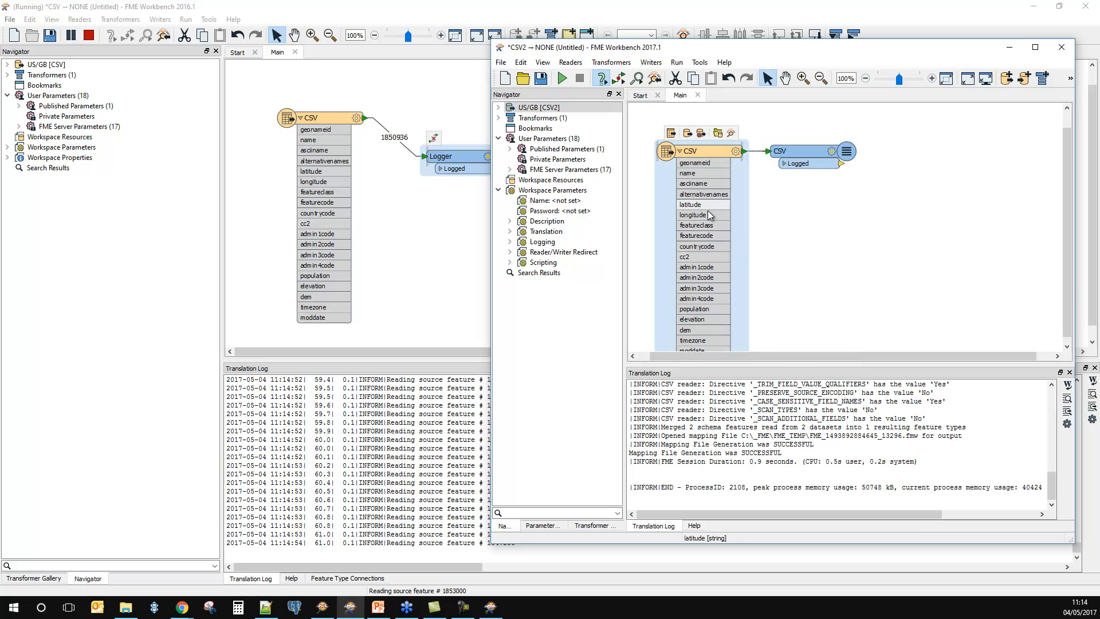
Step: Run the 2017.1 workspace with the preset source CSV files and move the Logger away from the feature type to expose the feature count
left_click(562, 78)
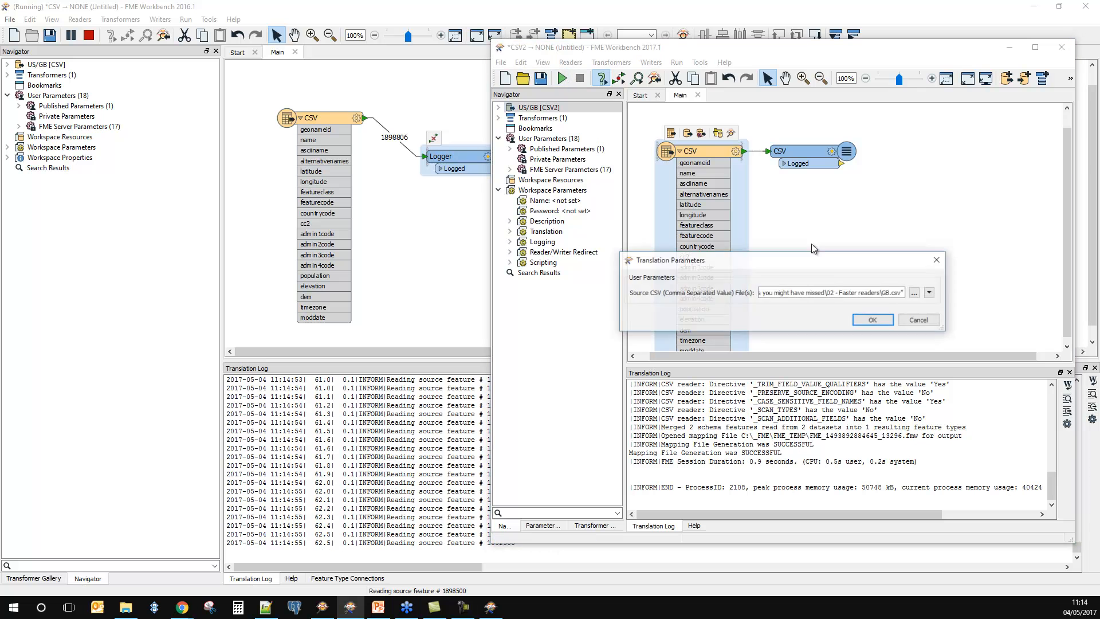
left_click(865, 316)
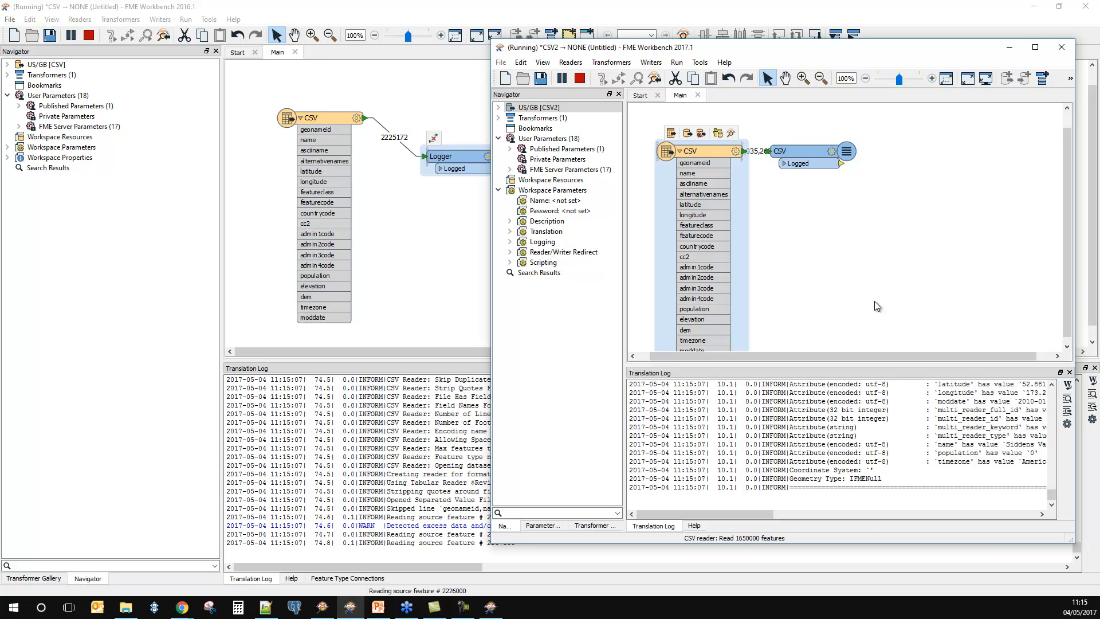
left_click_drag(800, 150, 844, 172)
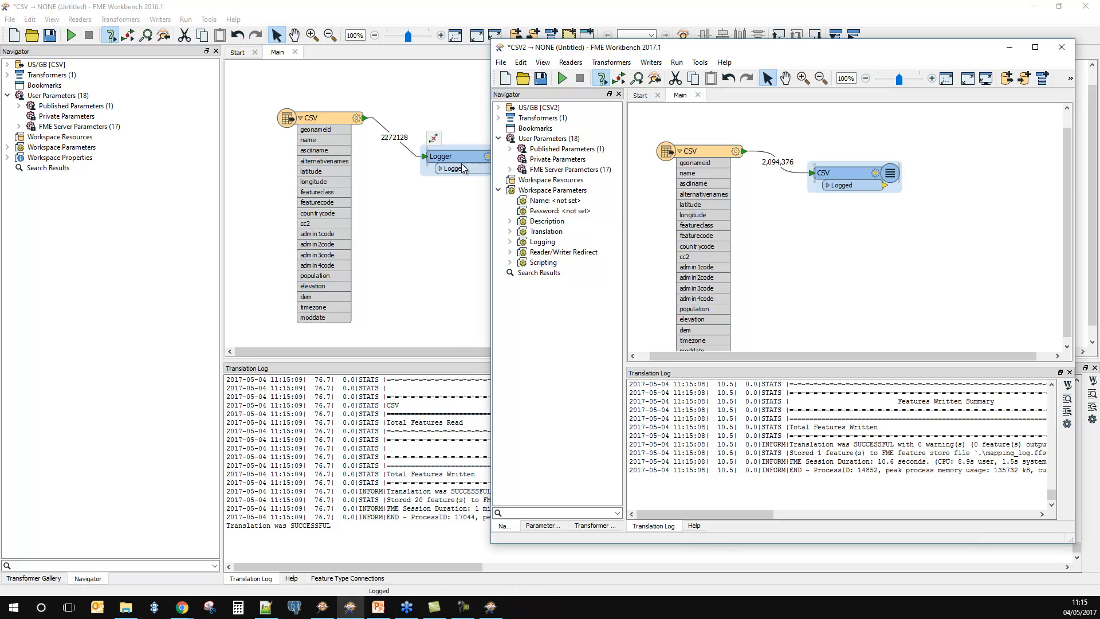
Step: Minimize the 2016.1 window, centre the 2017.1 window on the desktop, and move its Logger slightly lower on the canvas
left_click(1036, 5)
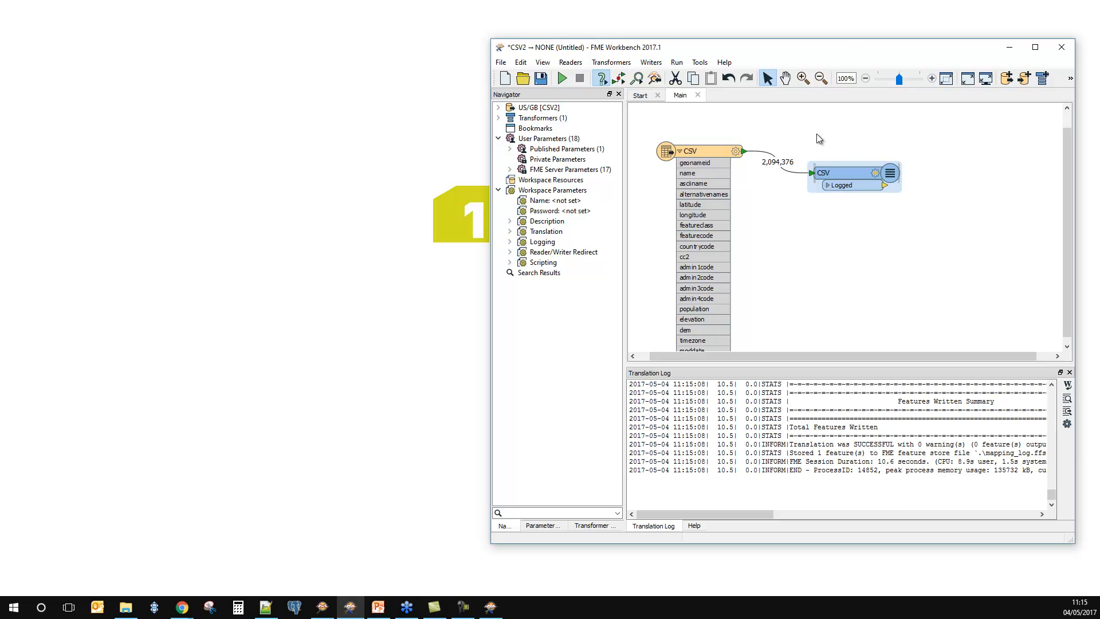
left_click_drag(916, 47, 660, 50)
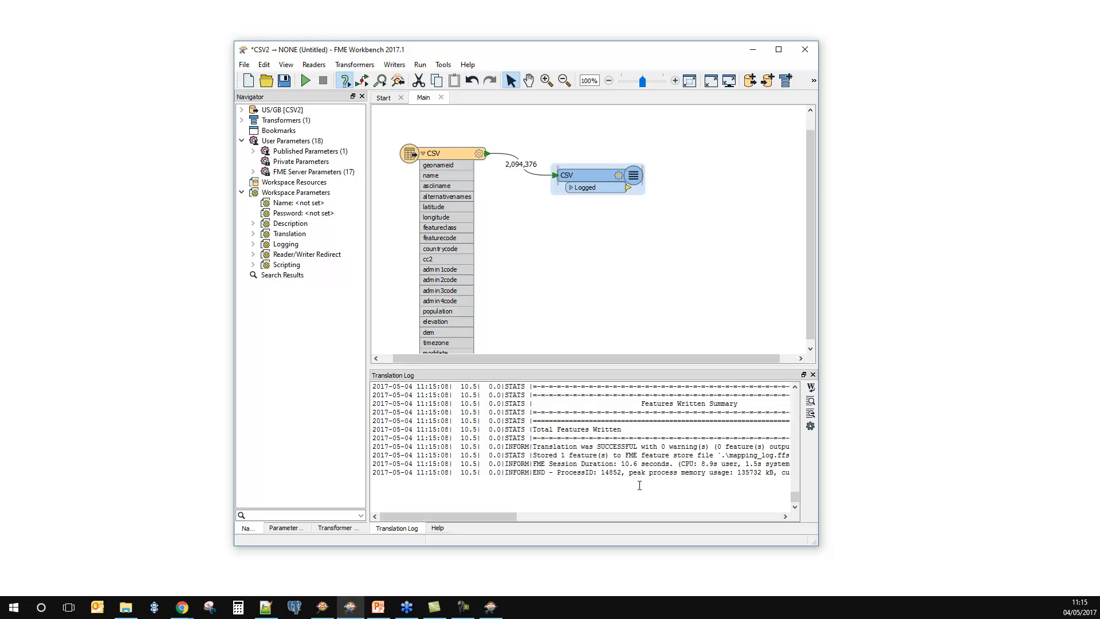
left_click_drag(596, 181, 597, 200)
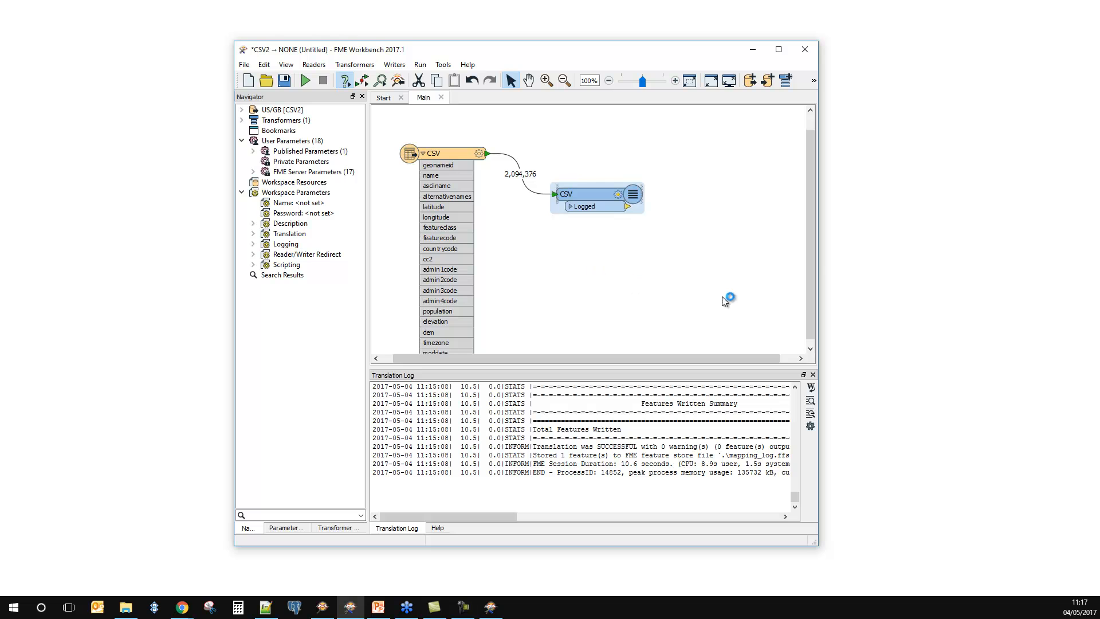
Step: Close the CSV workspace without saving and open MapInfoTurbo.fmw from the 02 - Faster readers folder
left_click(441, 97)
left_click(501, 313)
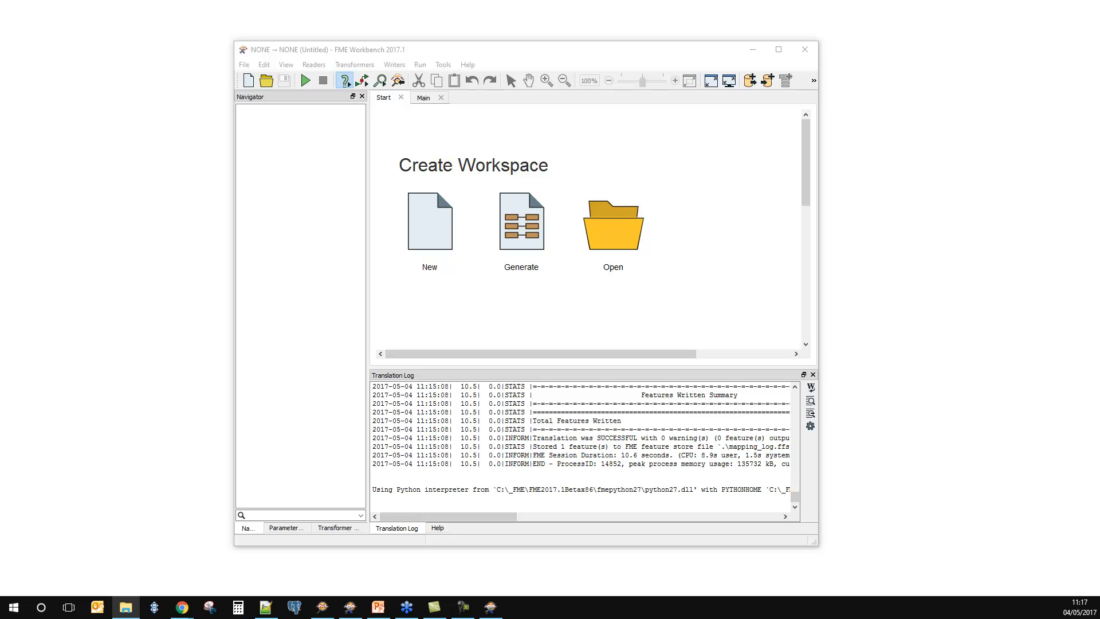
left_click_drag(0, 202, 520, 328)
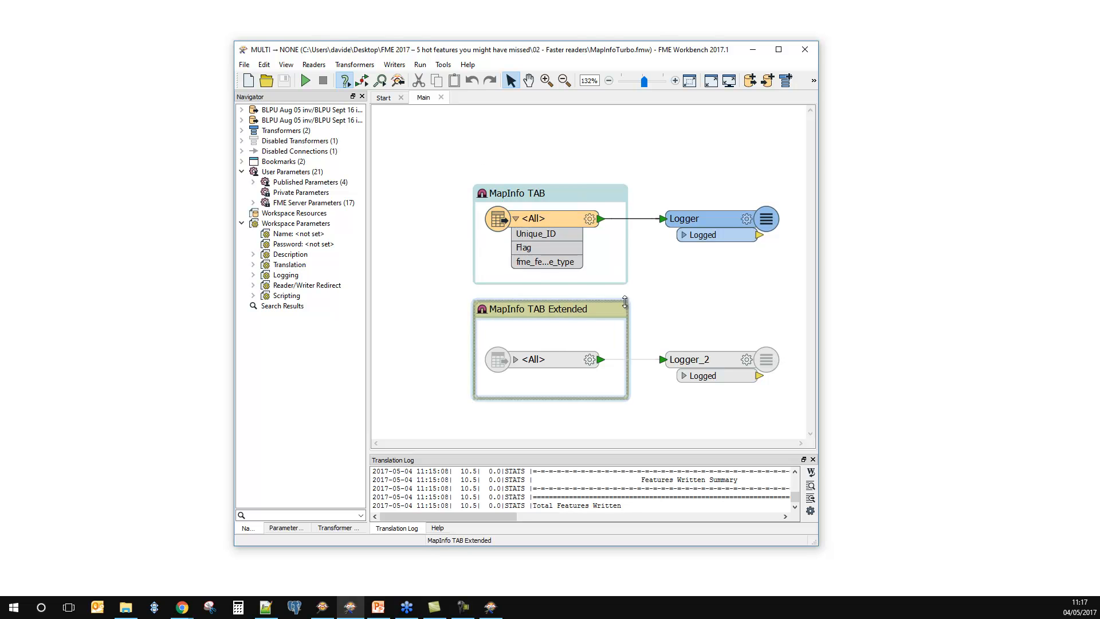
Step: Widen the Navigator to show full reader names and highlight the MAPINFO reader followed by the MAPINFO_EXTENDED reader
left_click_drag(367, 165, 460, 189)
left_click(388, 114)
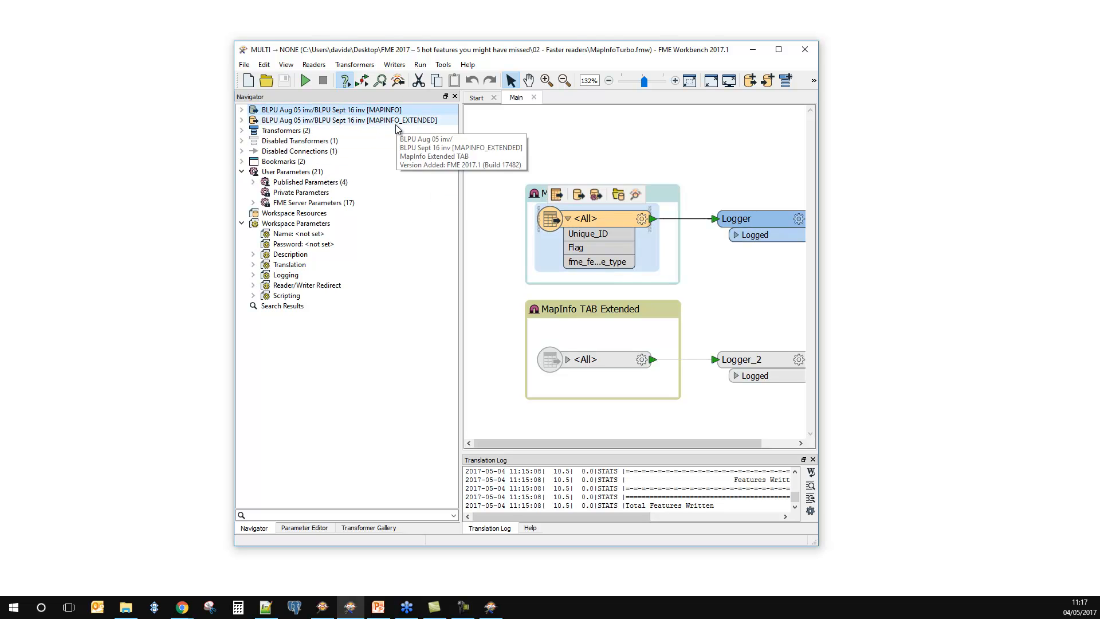
left_click(395, 121)
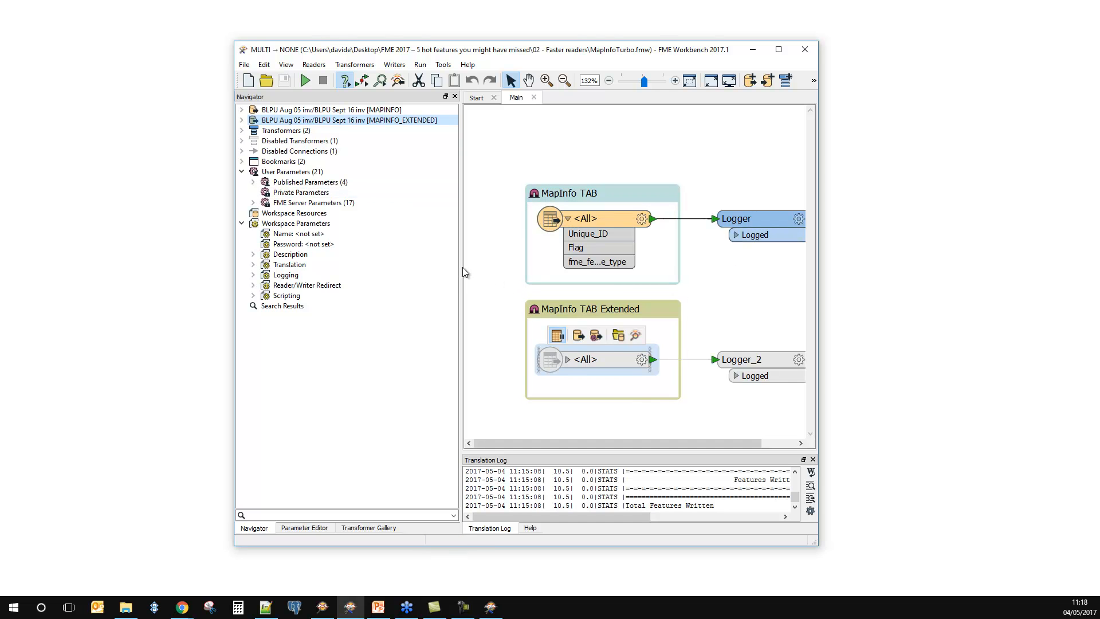
Step: Narrow the Navigator, expand the MAPINFO reader and view its Source MapInfo TAB File(s) parameter without changing it
left_click_drag(461, 267, 408, 267)
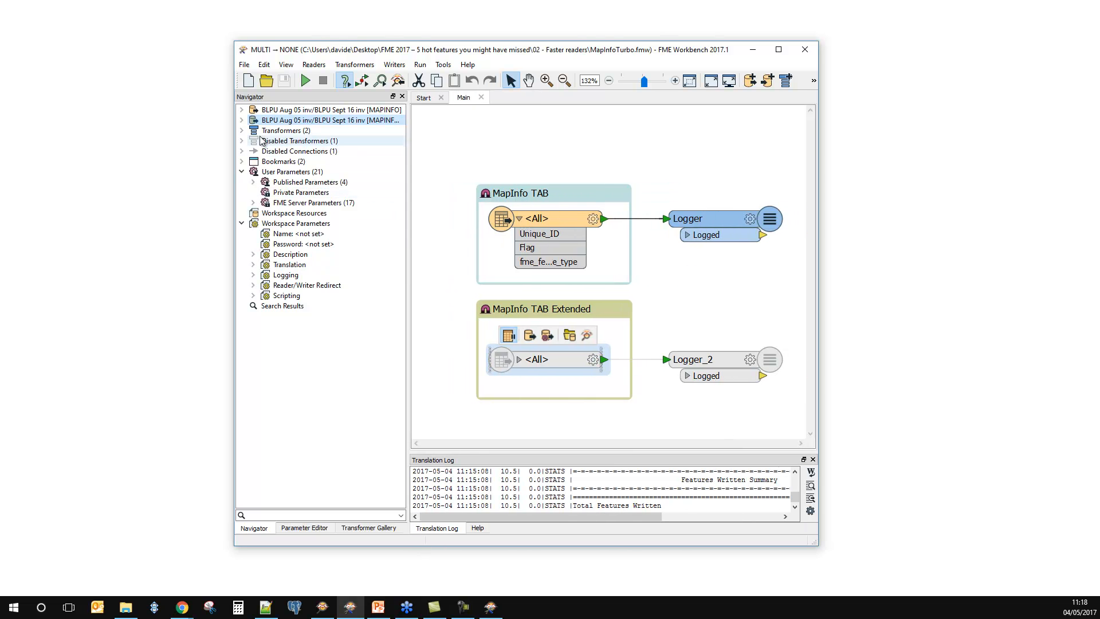
left_click(242, 110)
double_click(318, 120)
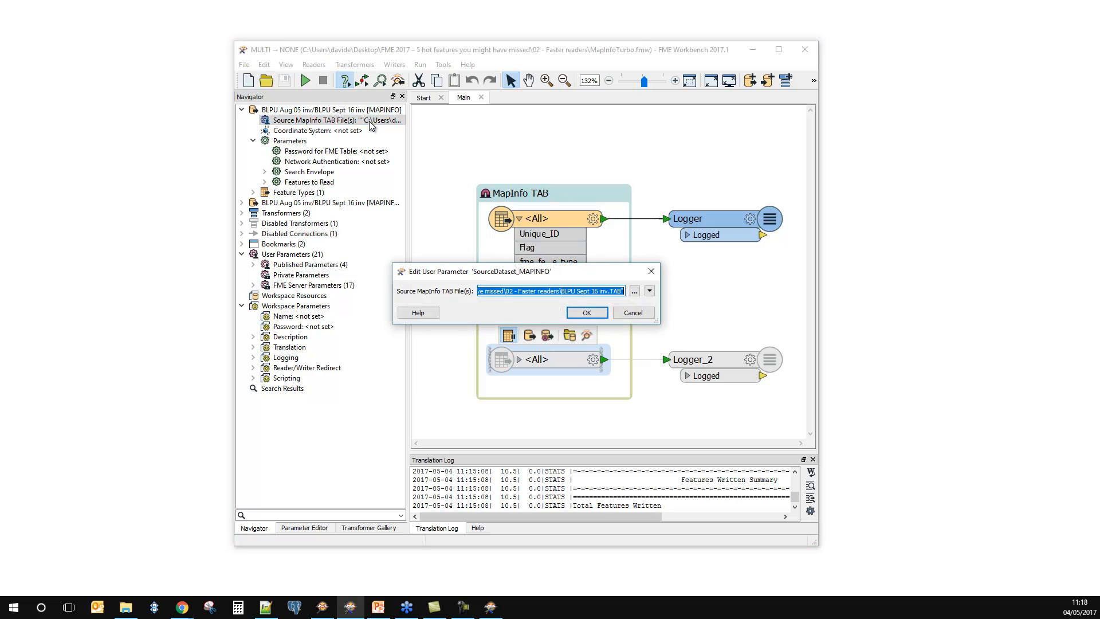
left_click(633, 312)
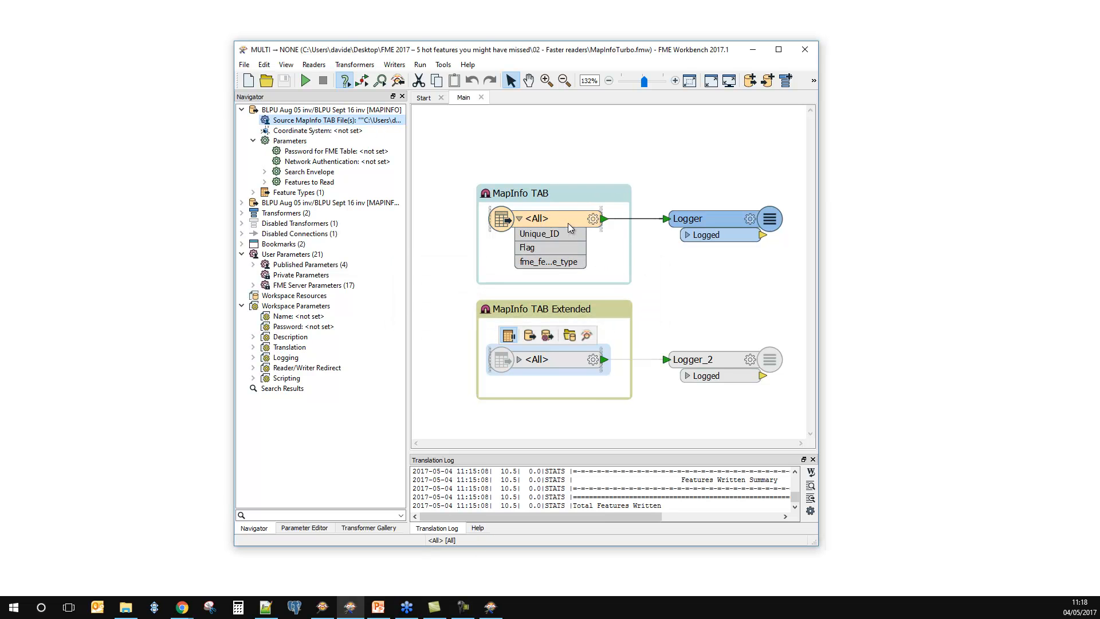
Step: Run the workspace with the preset MapInfo TAB source files and enlarge the Translation Log to show the session duration
left_click(306, 81)
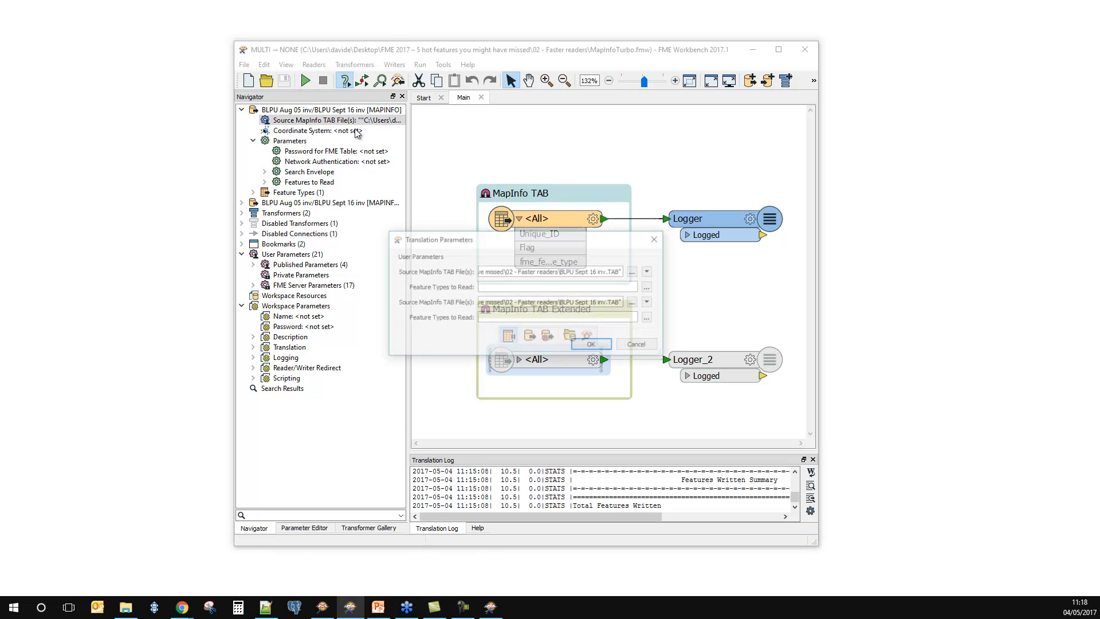
key("Return")
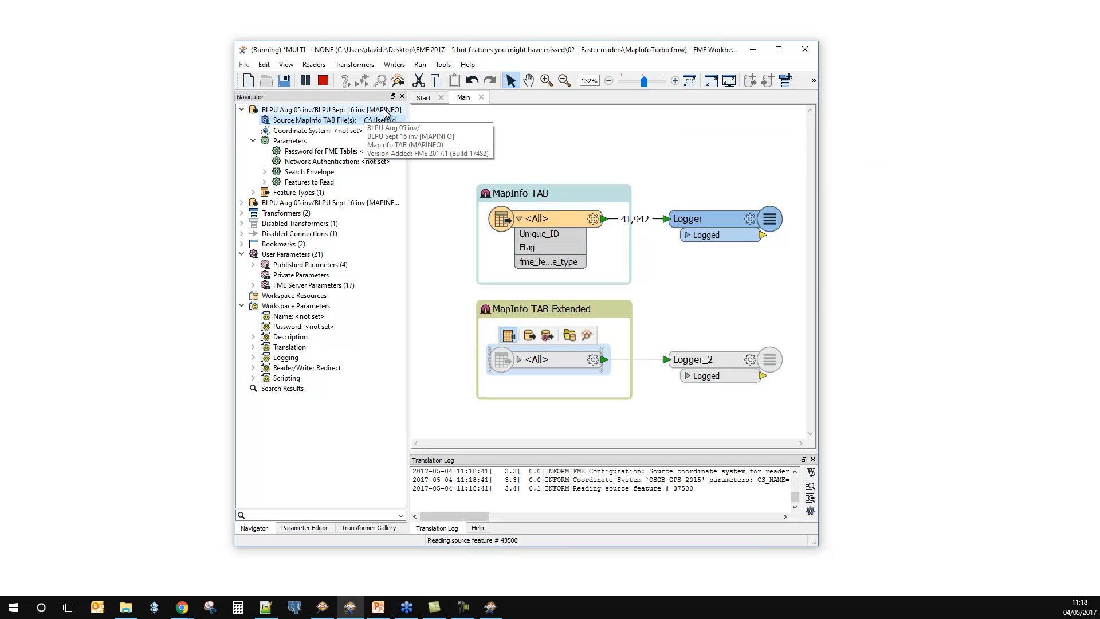
left_click_drag(407, 145, 485, 145)
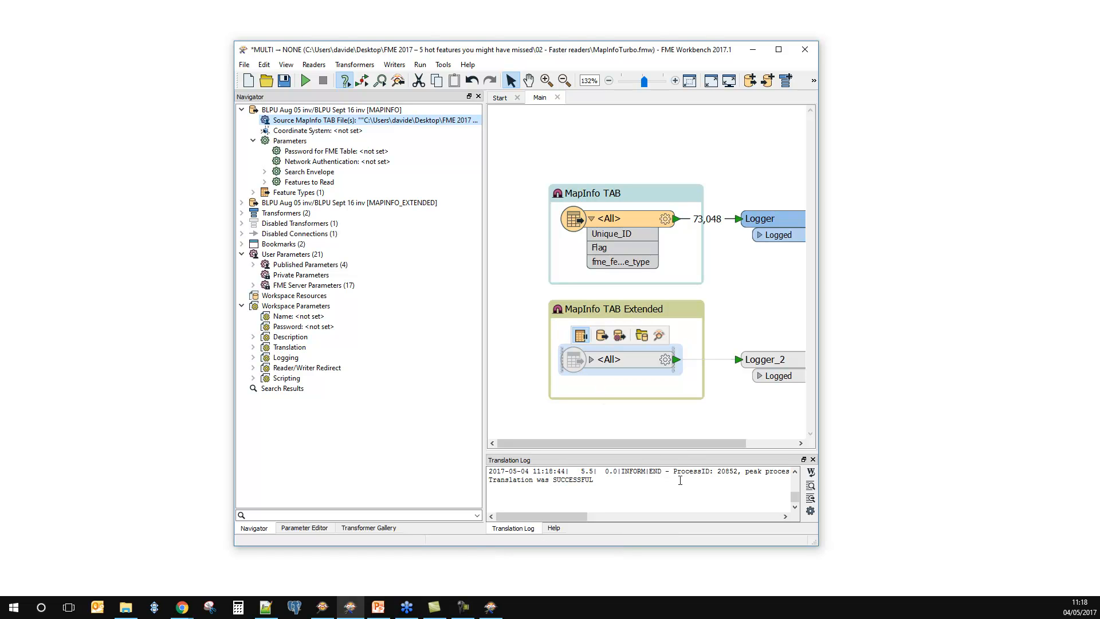
left_click_drag(682, 452, 667, 392)
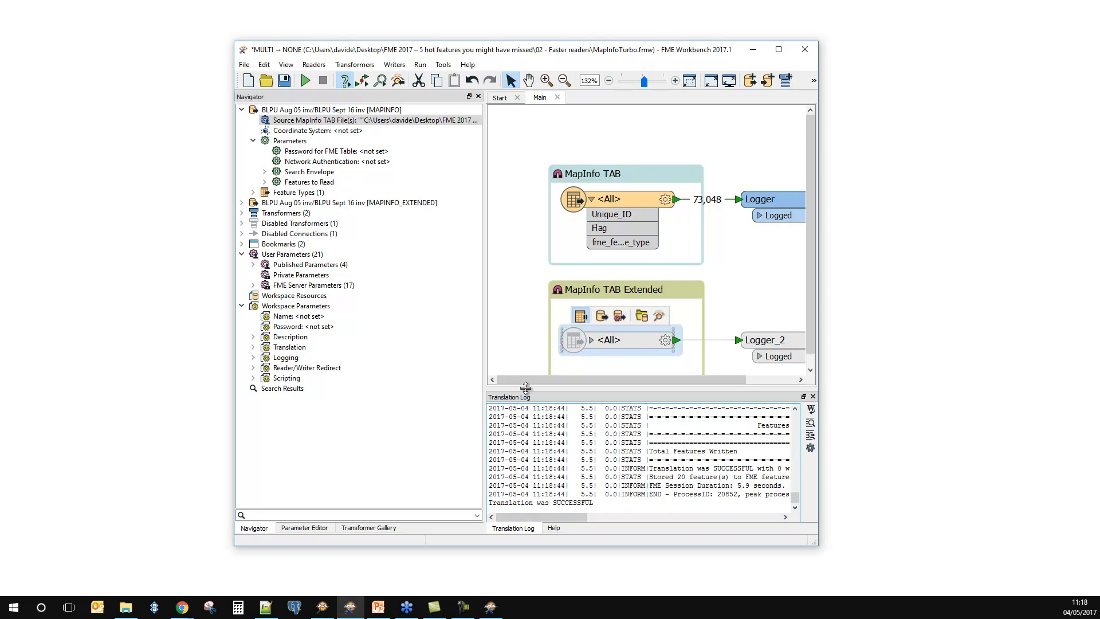
Step: Shrink the log and Navigator, disable the MapInfo TAB feature type and its Logger, and enable the MapInfo TAB Extended feature type and Logger_2
left_click_drag(525, 390, 523, 431)
left_click_drag(483, 360, 367, 361)
left_click_drag(415, 277, 795, 144)
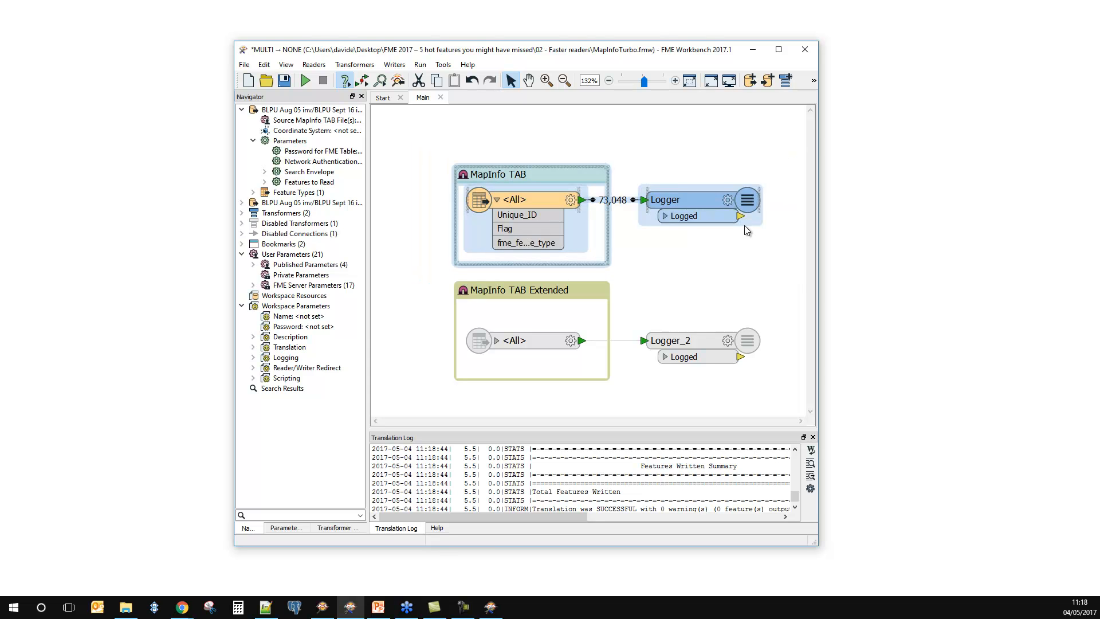
key("ctrl+e")
left_click_drag(421, 271, 772, 400)
key("ctrl+e")
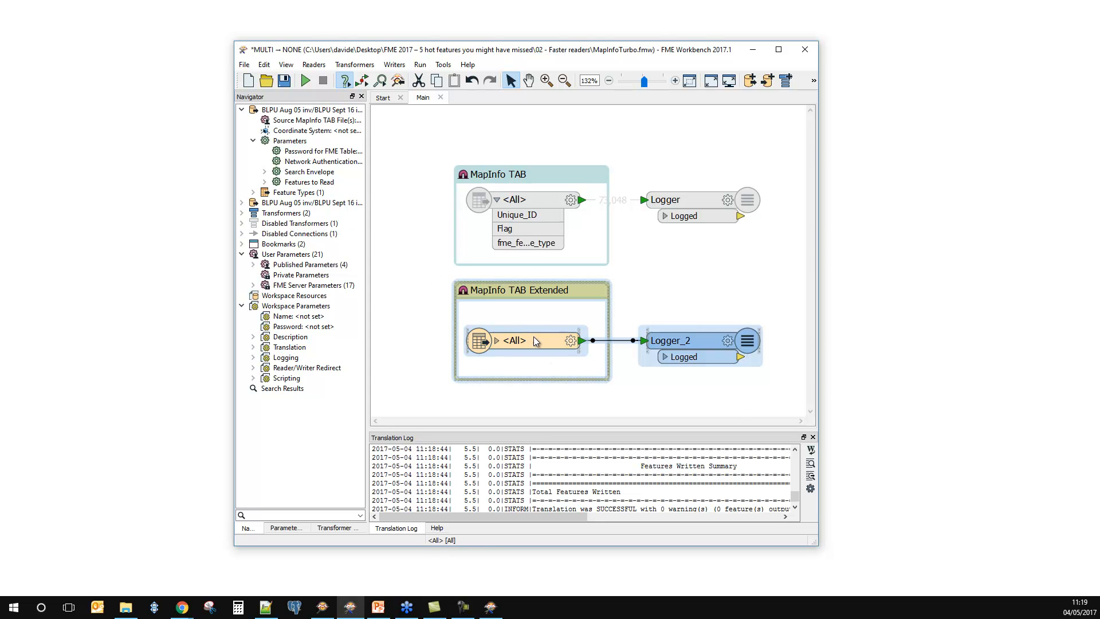
Step: Run the workspace through the MapInfo TAB Extended reader with the preset source files and widen the Workbench window to show more log text
left_click(305, 80)
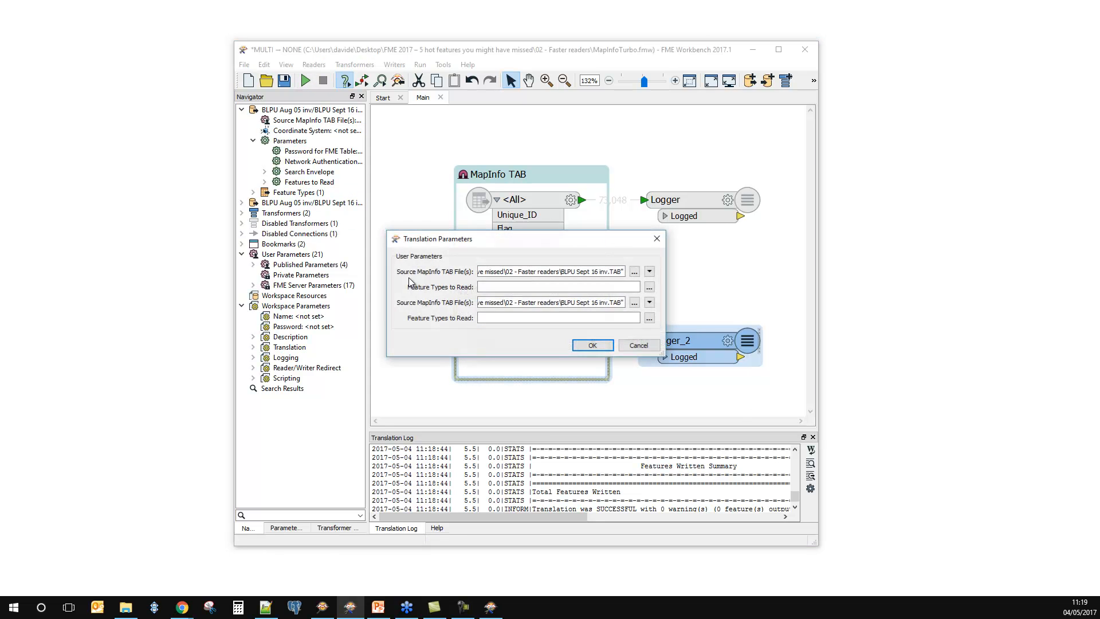
left_click(592, 345)
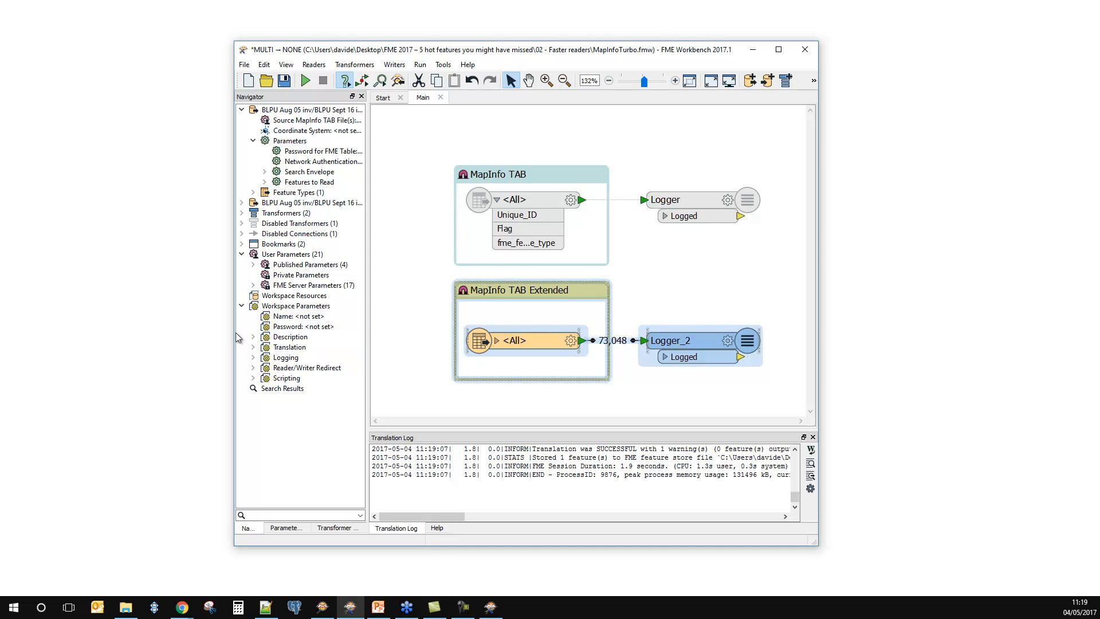
left_click_drag(233, 333, 102, 332)
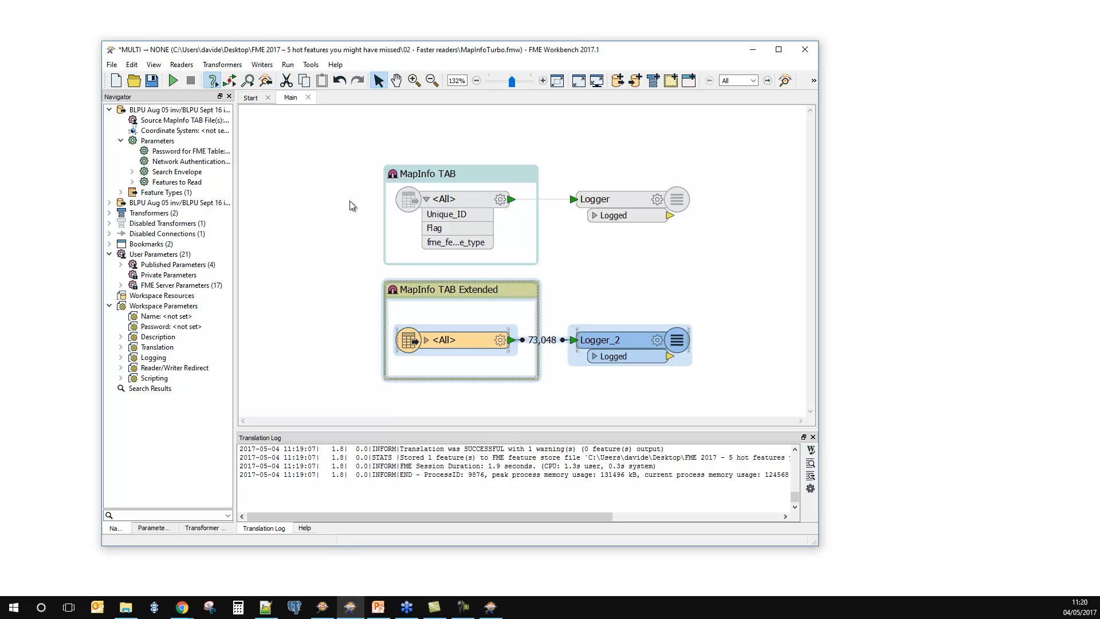
Step: Close the MapInfo workspace without saving and open 2016.1-CSVRead.fmw from the 02 - Faster readers folder in Workbench 2017.1
left_click(309, 97)
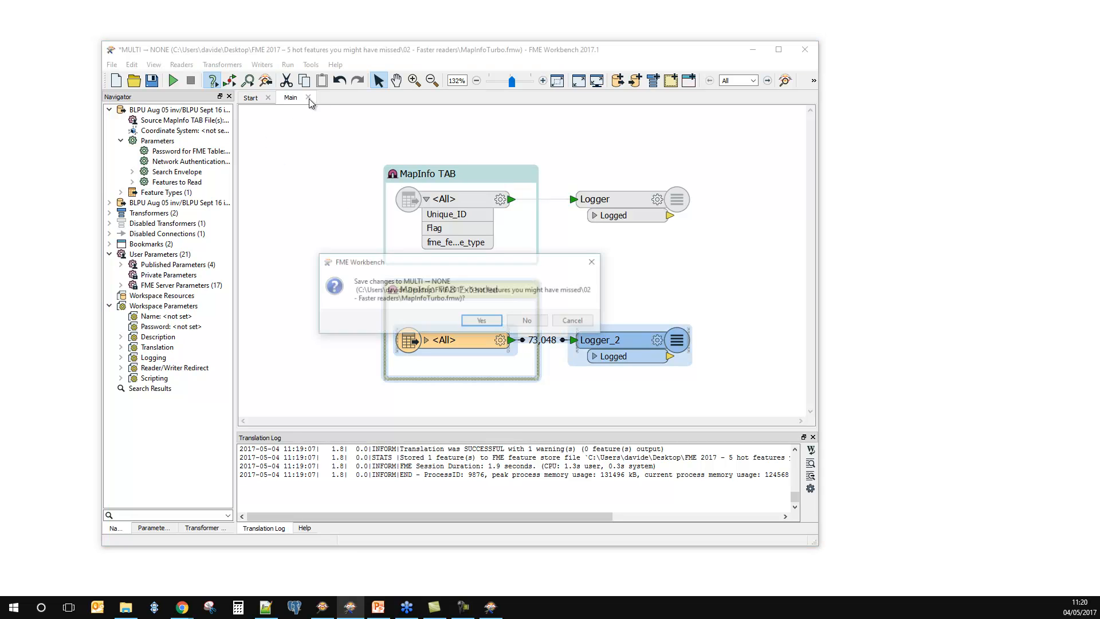
left_click(528, 321)
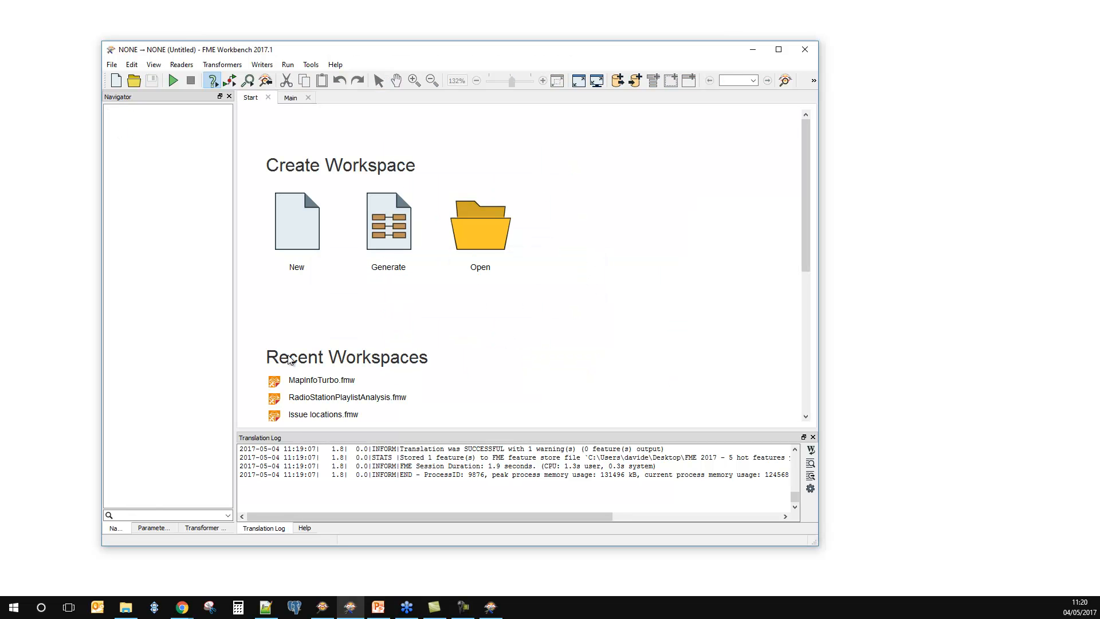
key("alt+Tab")
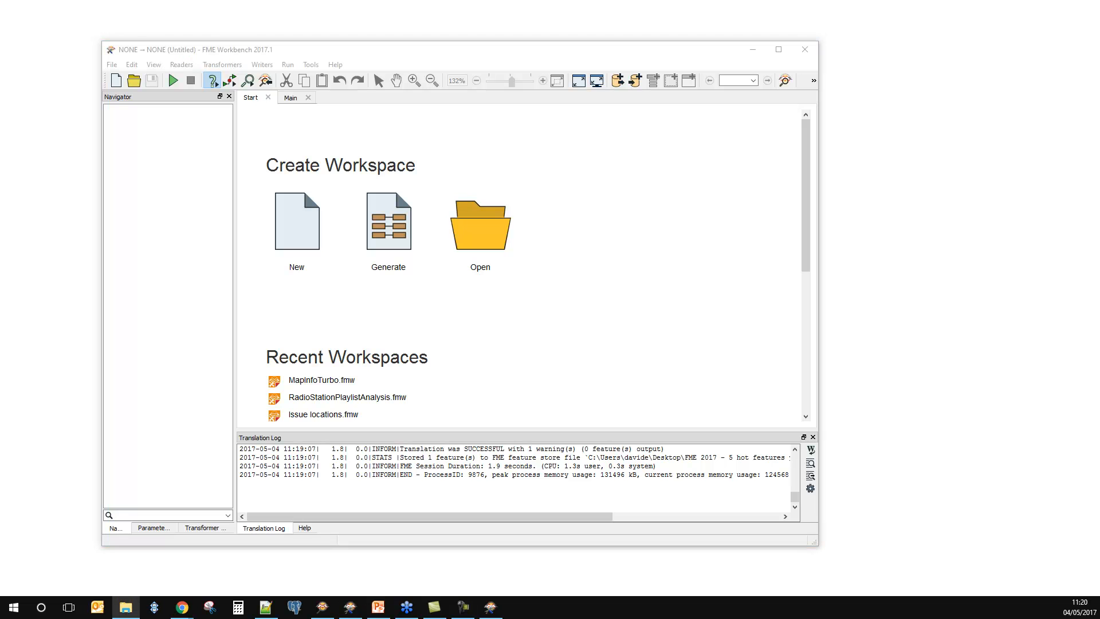
left_click_drag(226, 209, 521, 373)
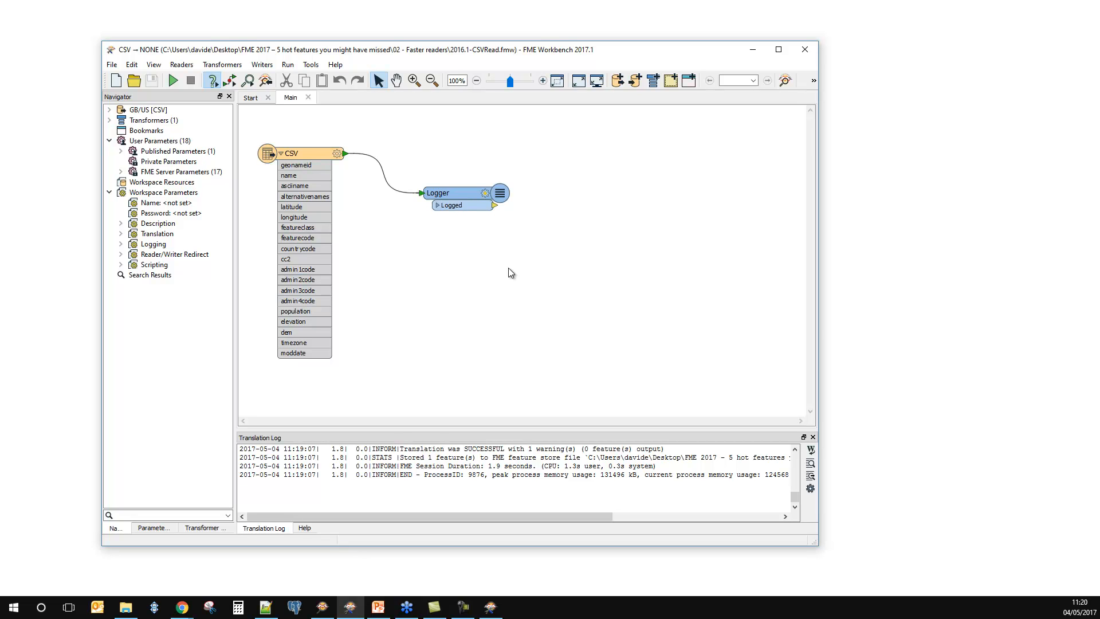
Step: Run the old 2016.1 CSV workspace with its preset source files and stop the translation partway through reading
left_click(172, 80)
left_click(553, 324)
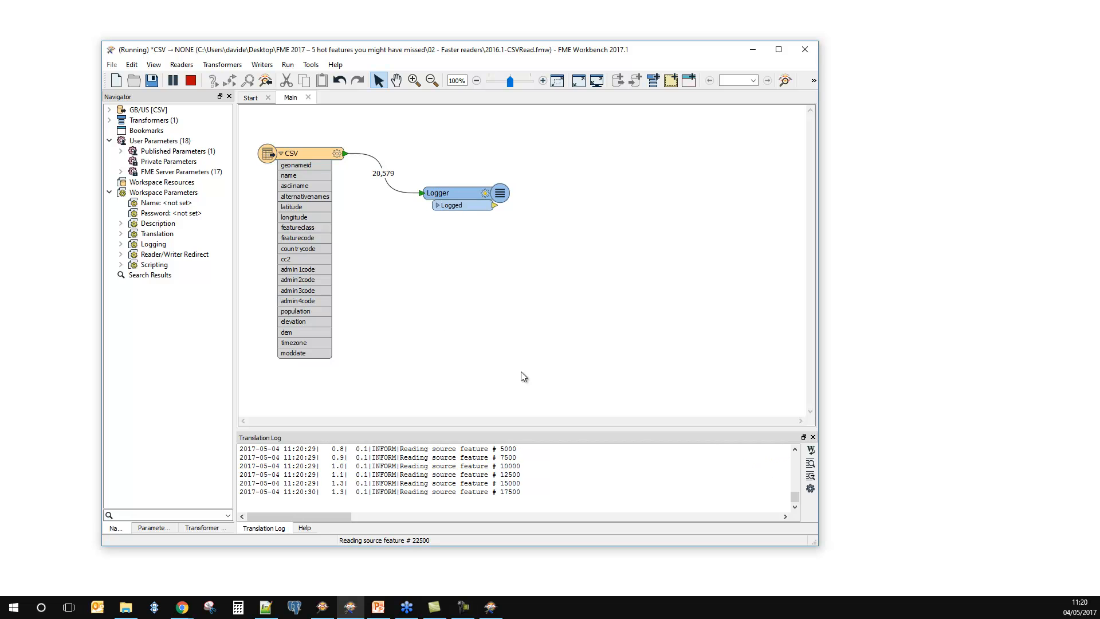
mouse_move(384, 181)
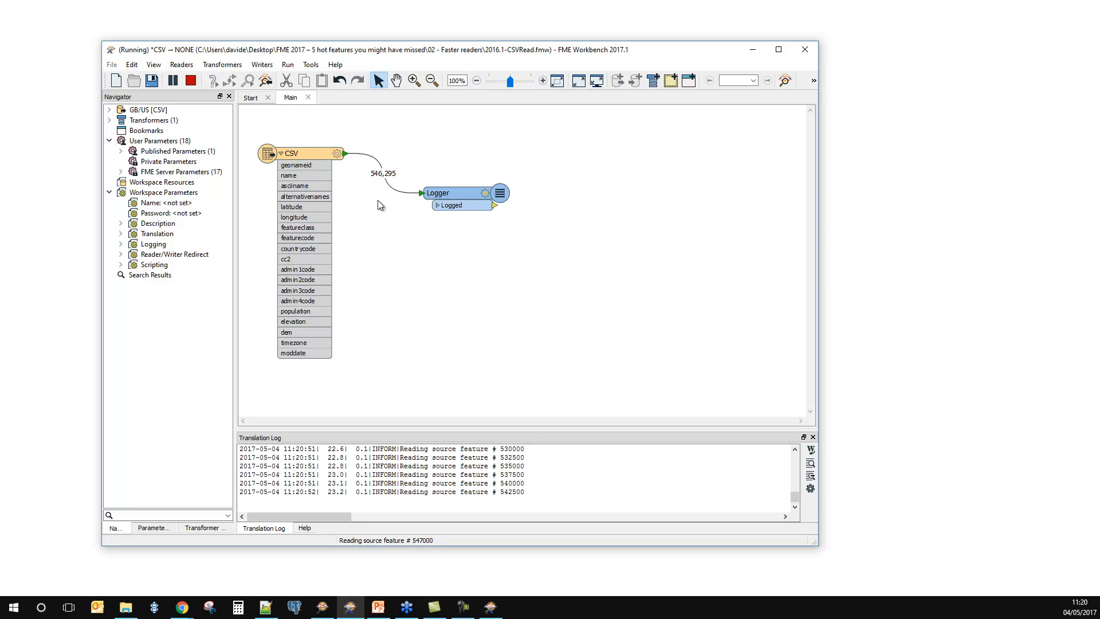
left_click(191, 80)
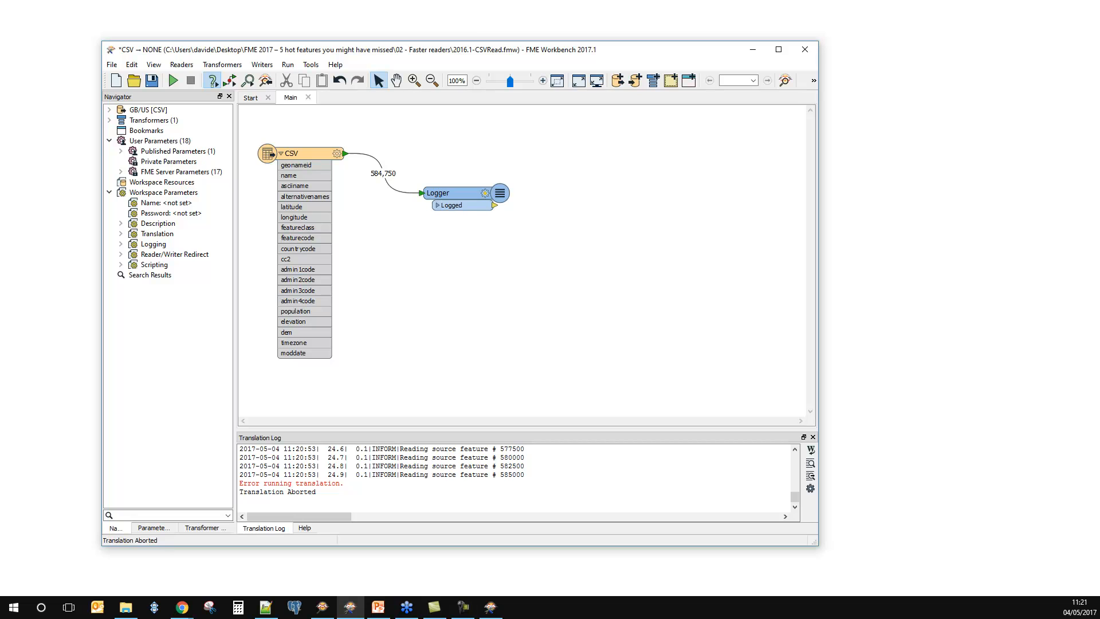
Step: Switch to the Chrome window with the Versioning of Readers and Writers idea and place it unmaximized in front of Workbench
key("alt+Tab")
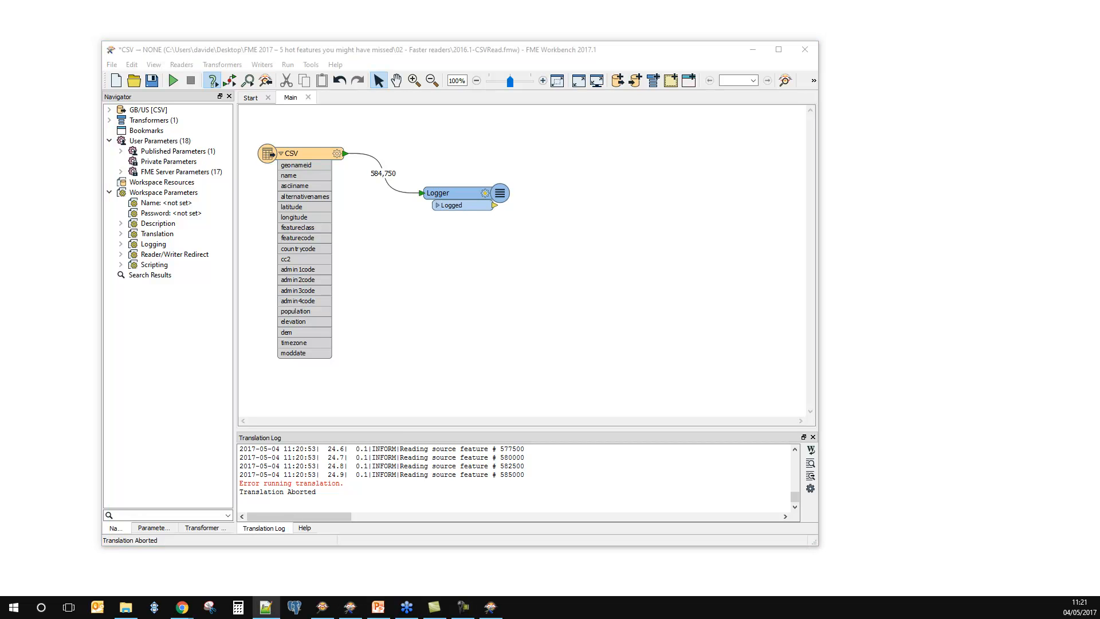
key("alt+Tab")
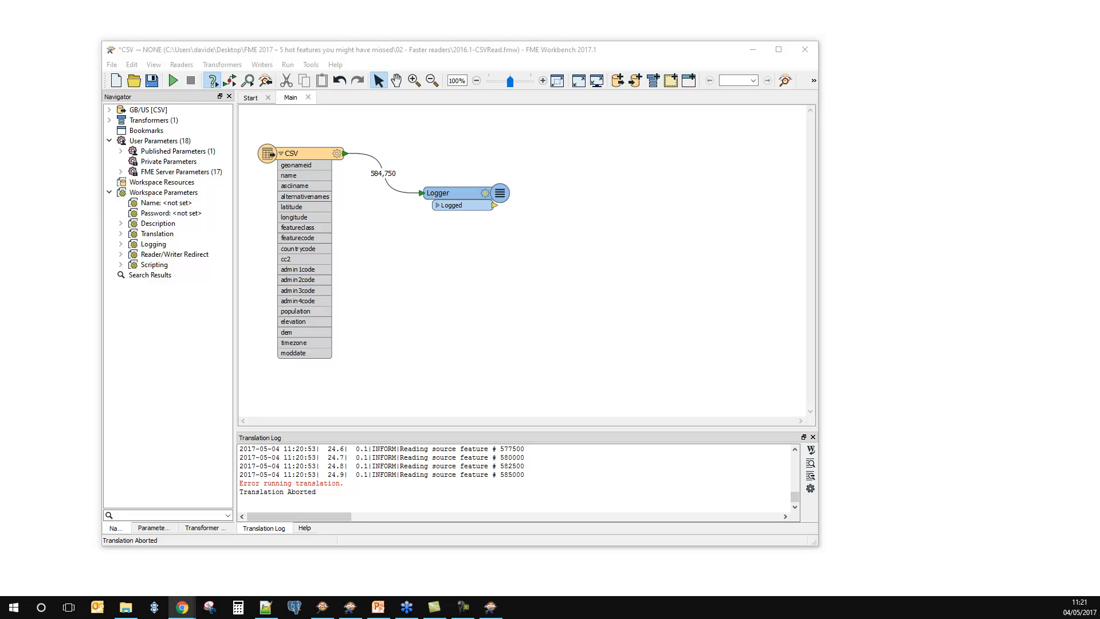
left_click_drag(0, 164, 584, 50)
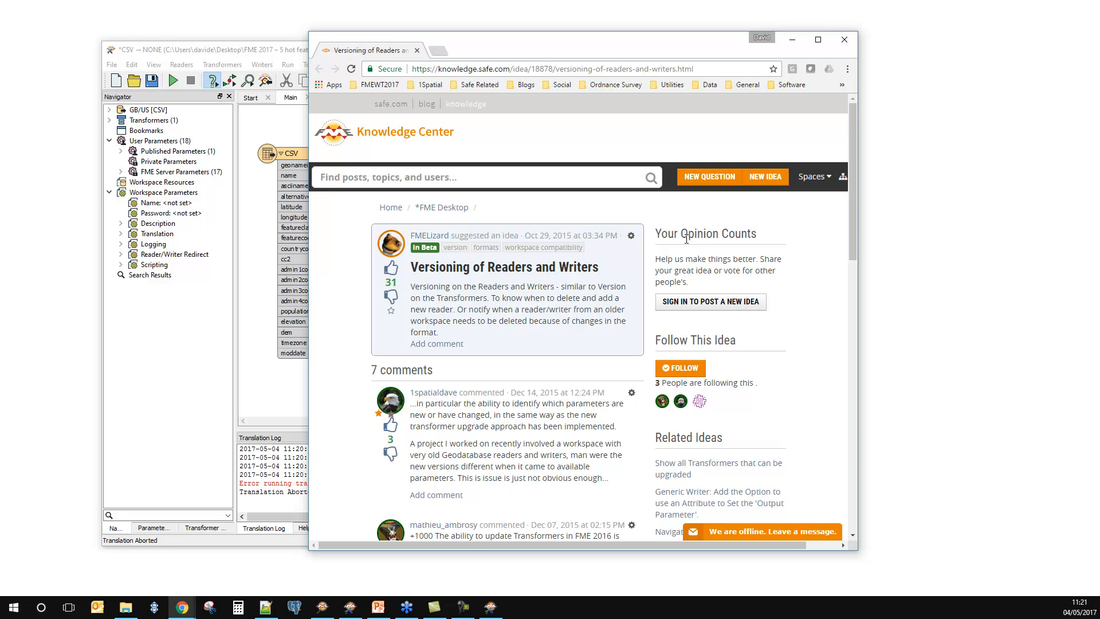
left_click(817, 39)
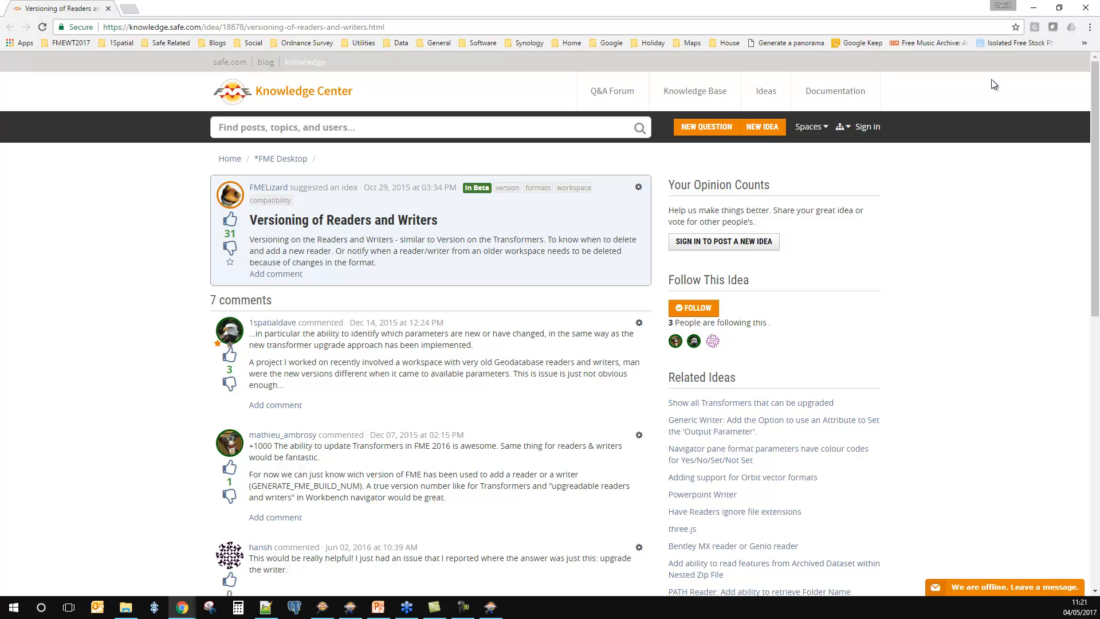
left_click(1058, 7)
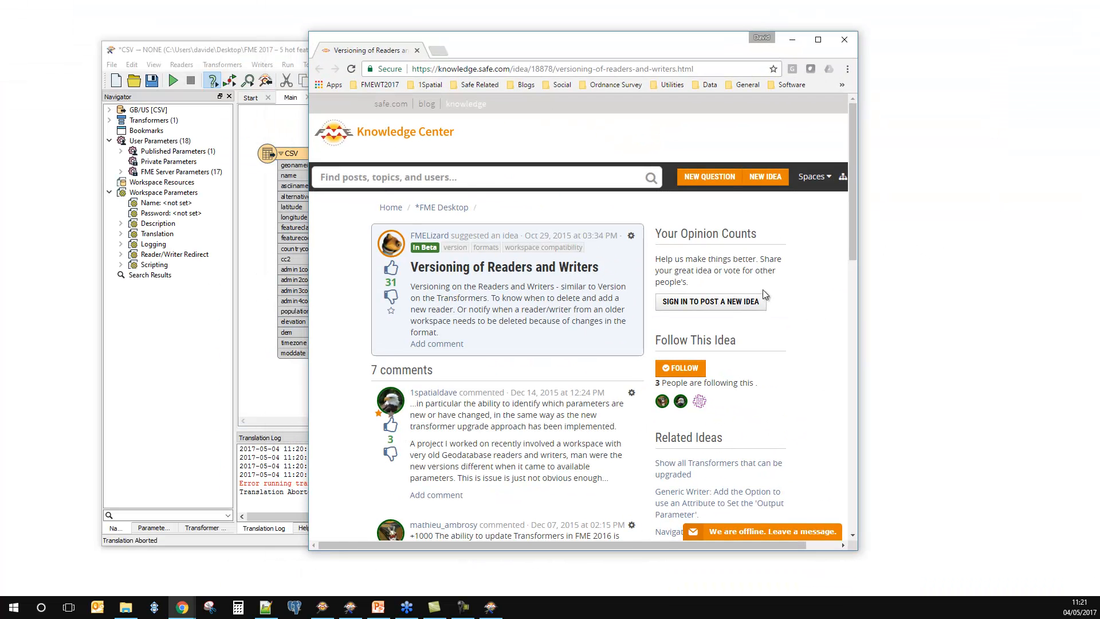
Step: Examine the comments on the Versioning of Readers and Writers idea, expanding the reply to the last comment about FME 2017.1
scroll(788, 304, "down", 3)
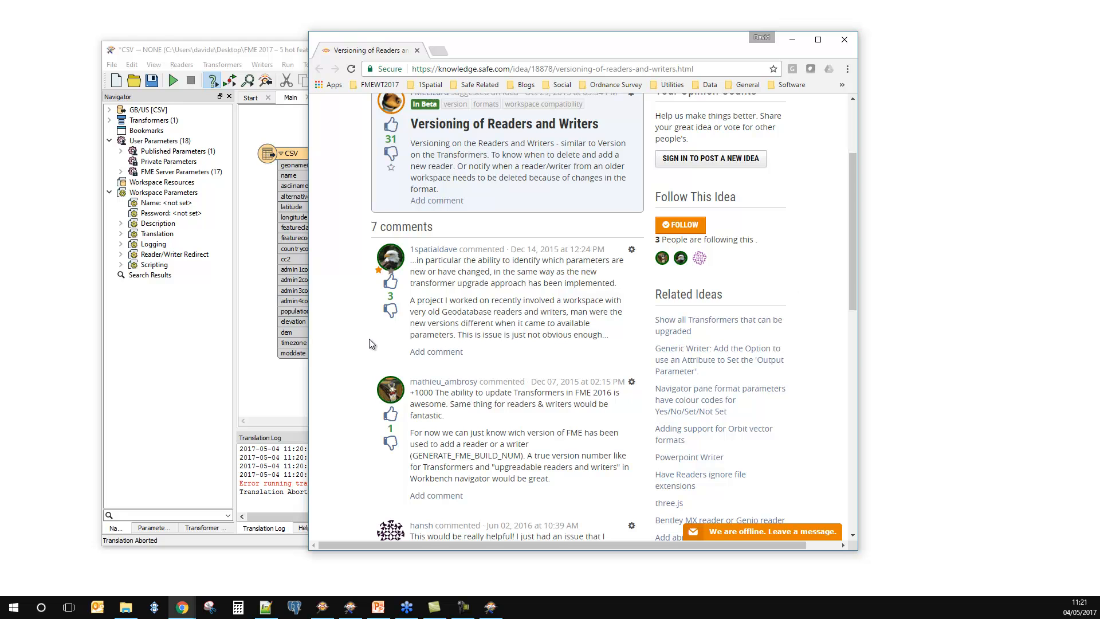
scroll(496, 295, "up", 1)
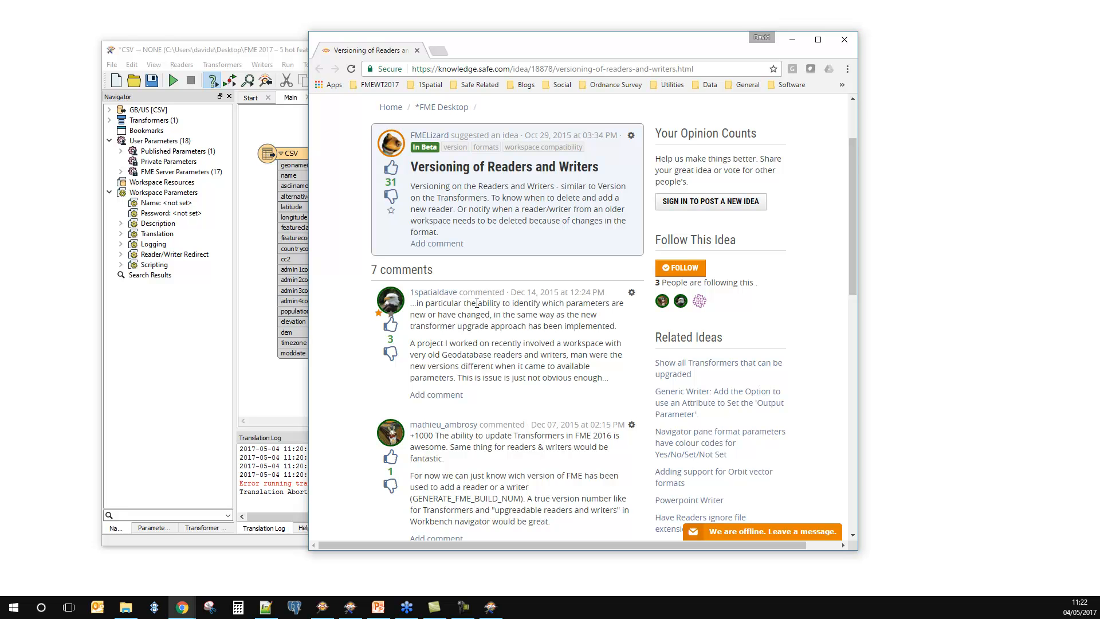
scroll(477, 303, "down", 6)
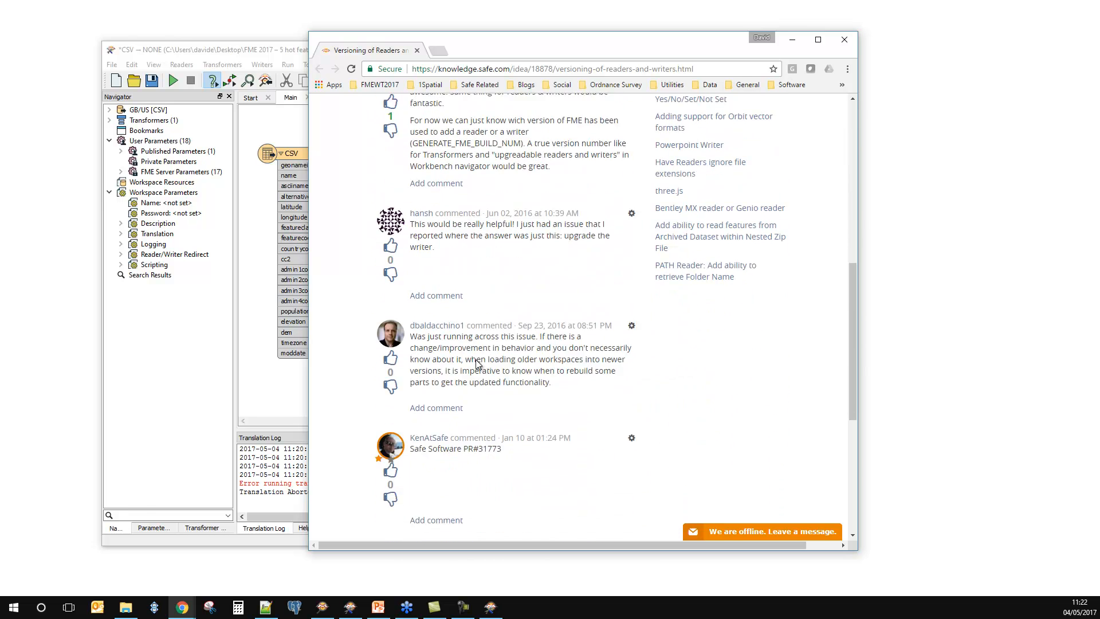
scroll(511, 410, "down", 4)
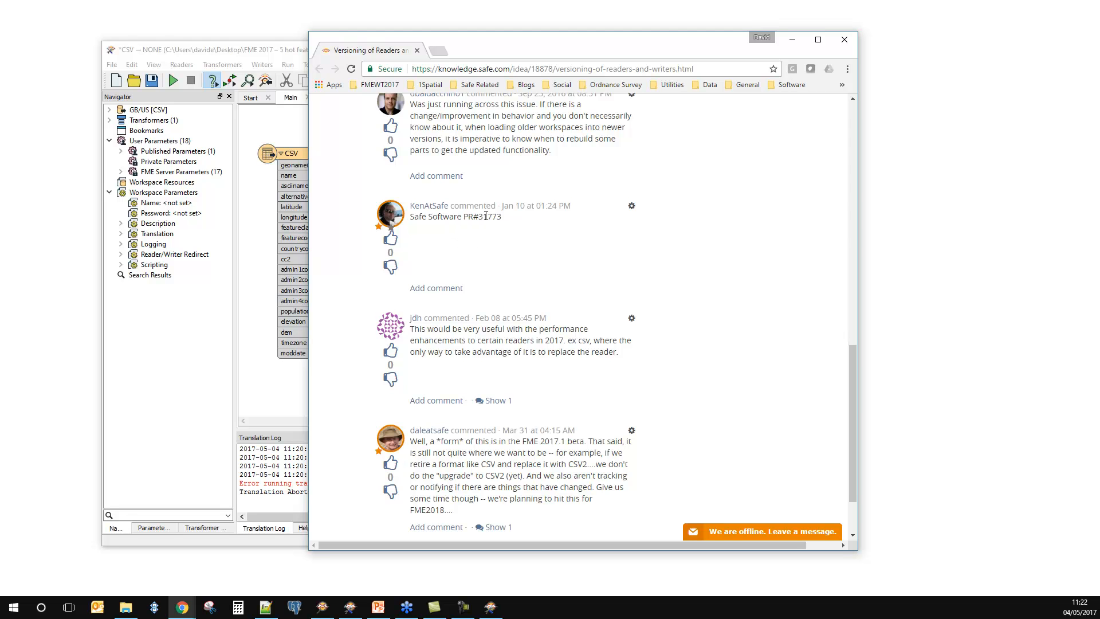
scroll(480, 381, "down", 2)
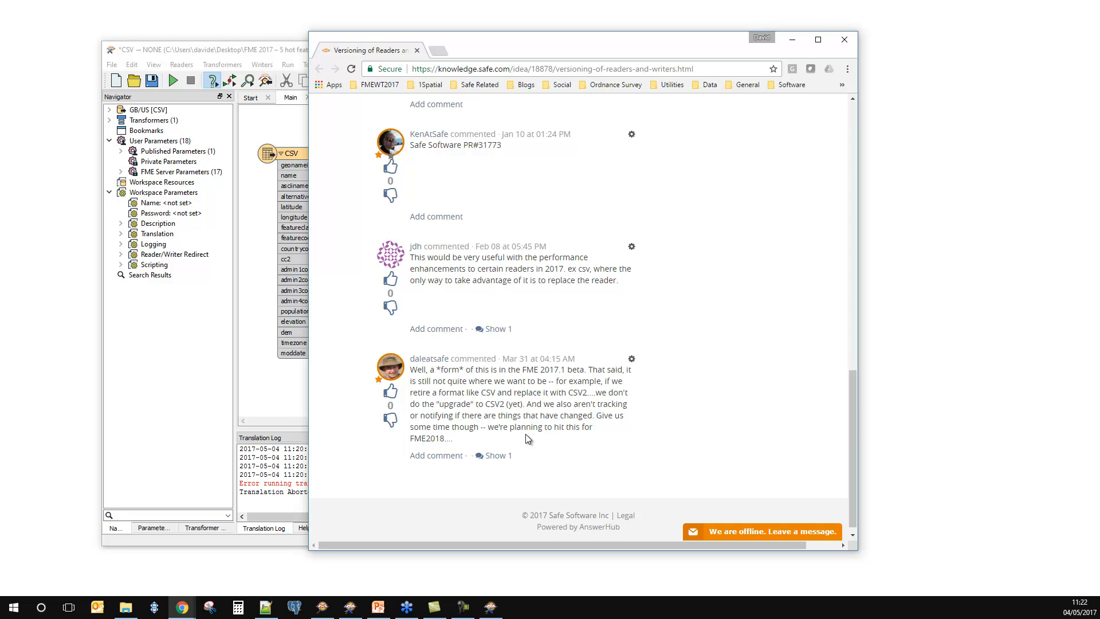
left_click(494, 455)
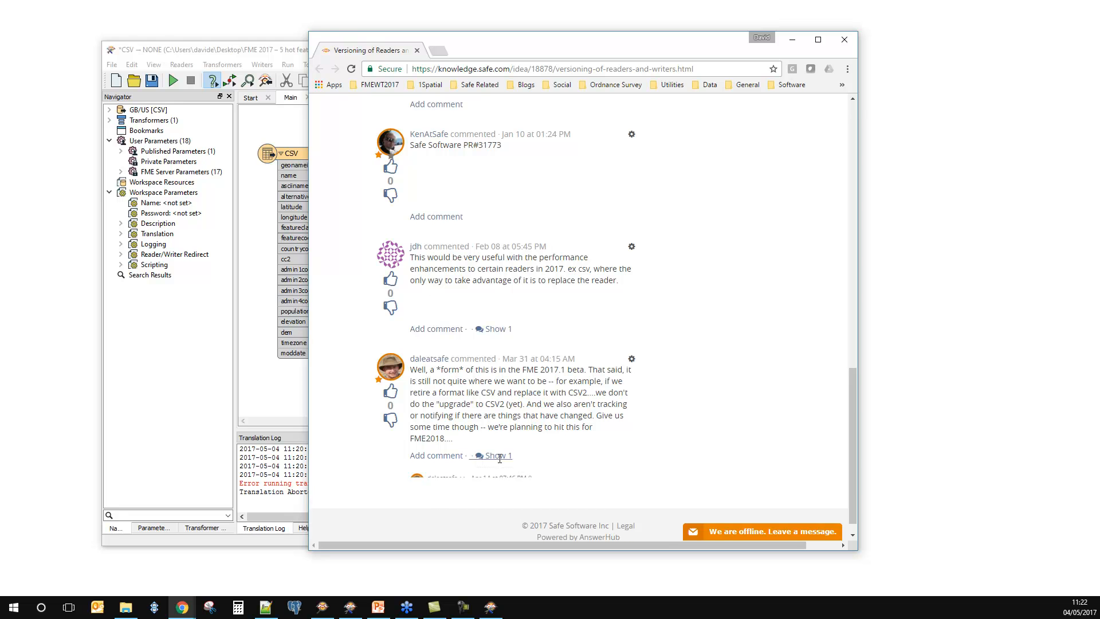
scroll(527, 515, "down", 1)
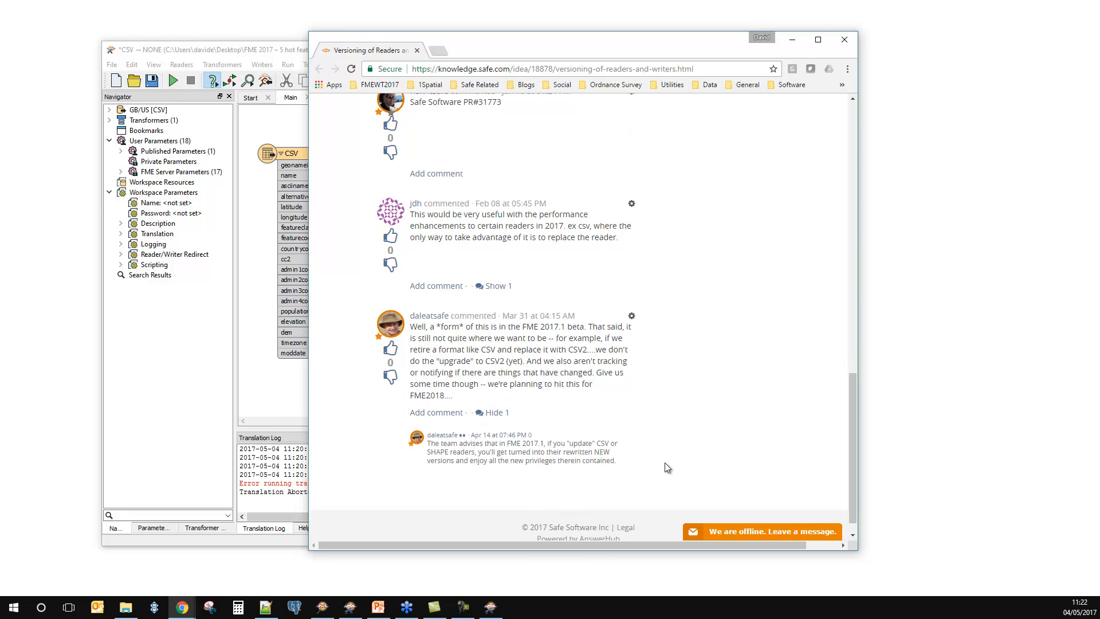
scroll(665, 462, "up", 3)
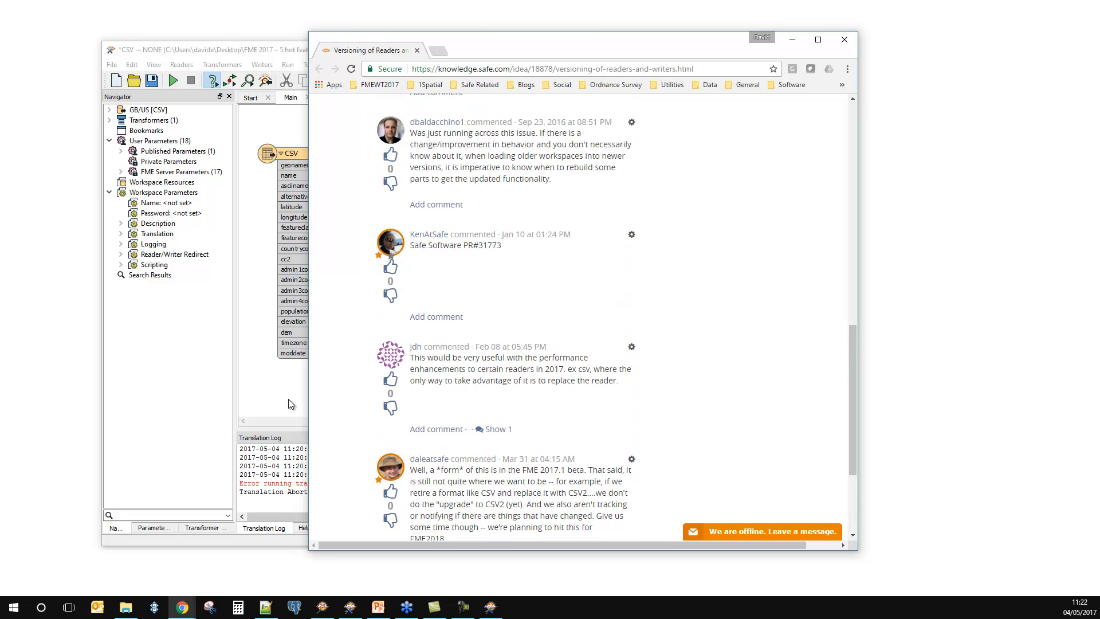
Step: Return to the old CSV workspace in Workbench and update its GB/US reader to the current CSV (Comma Separated Value) format
left_click(290, 403)
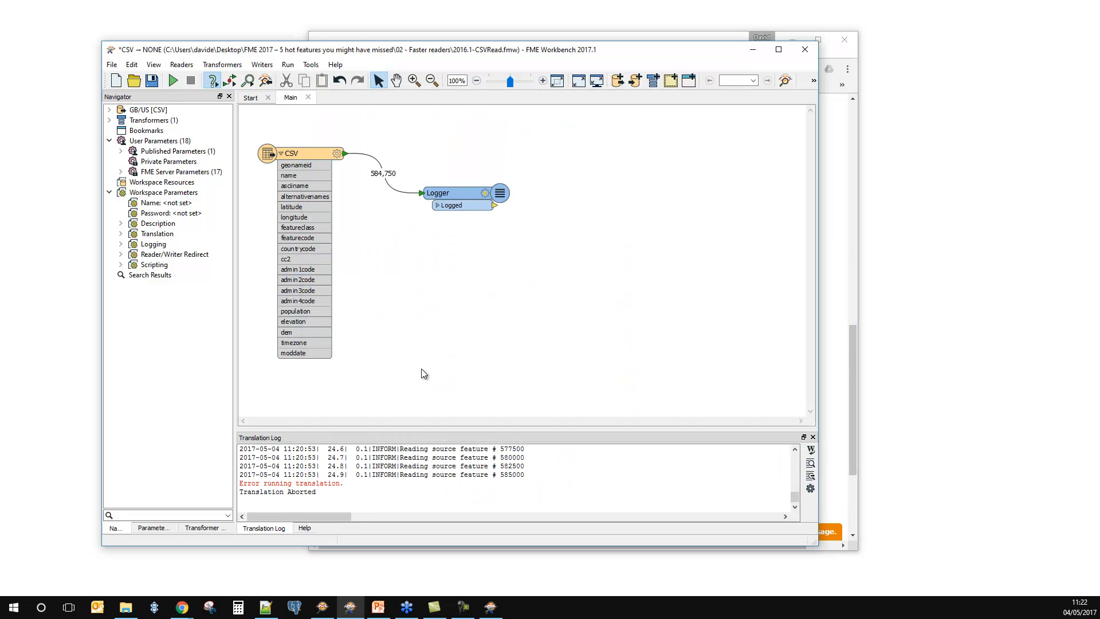
right_click(118, 110)
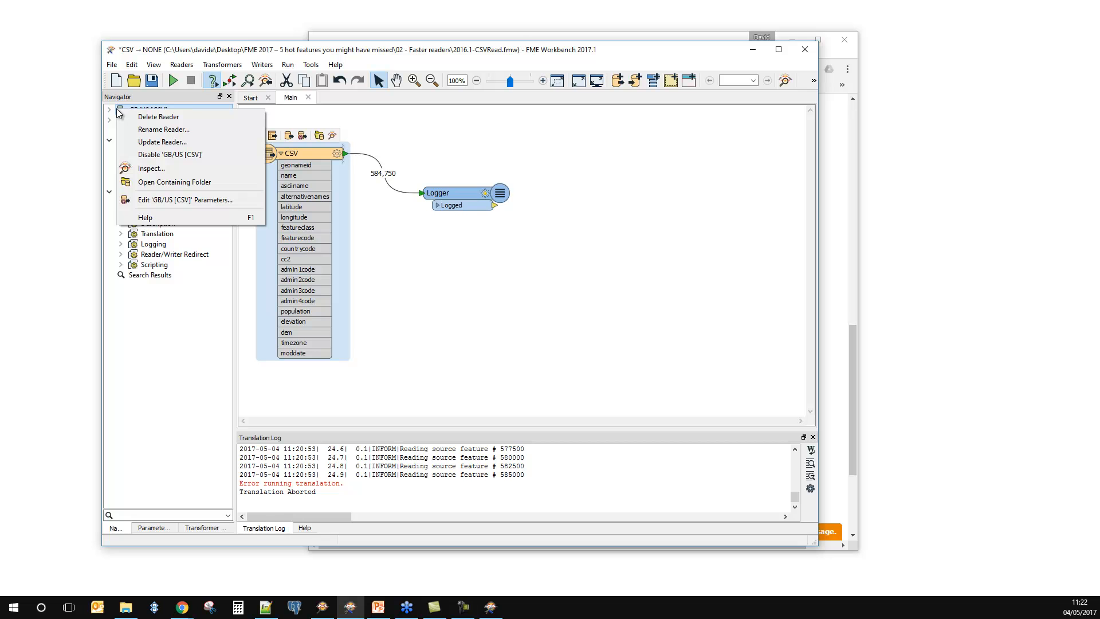
left_click(178, 144)
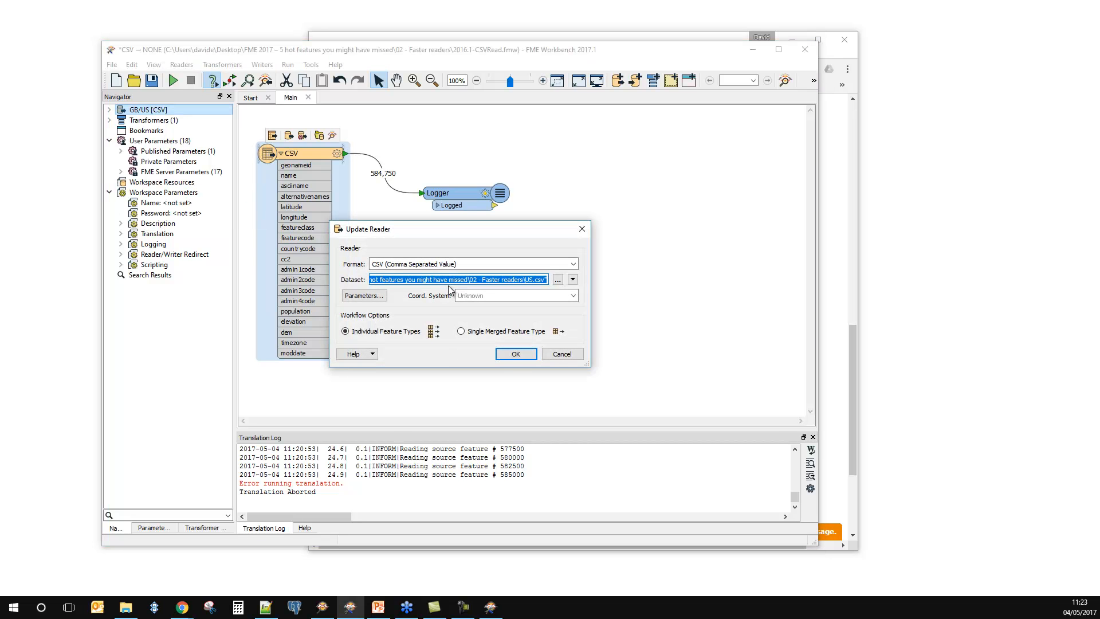
left_click(515, 354)
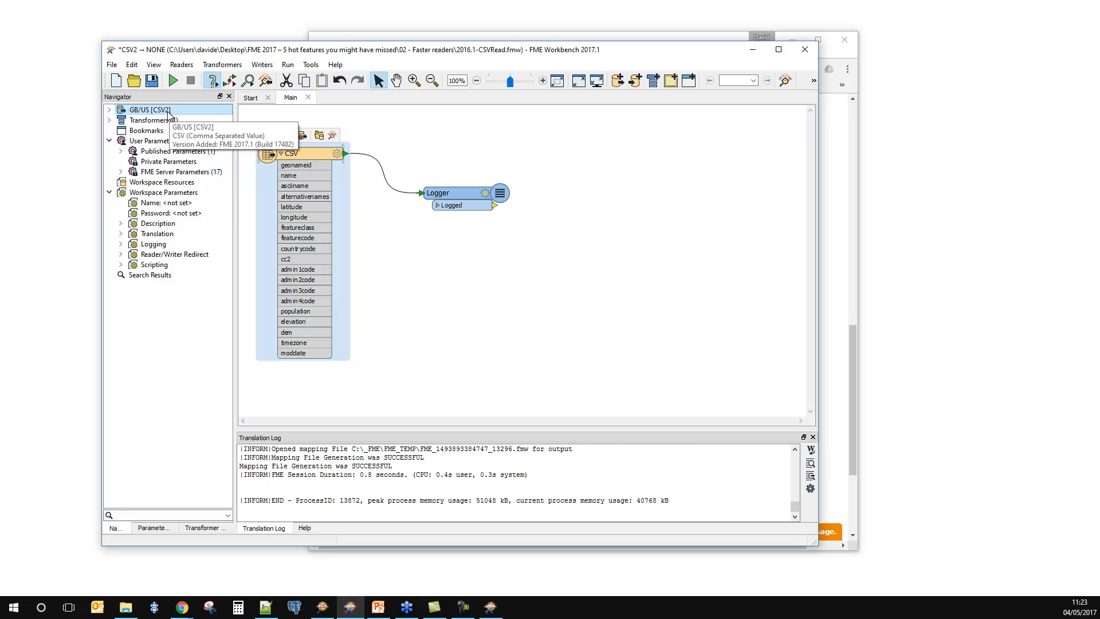
Step: Run the workspace with the updated CSV reader on its preset source files, and minimize the Workbench and Chrome windows
left_click(173, 80)
left_click(549, 323)
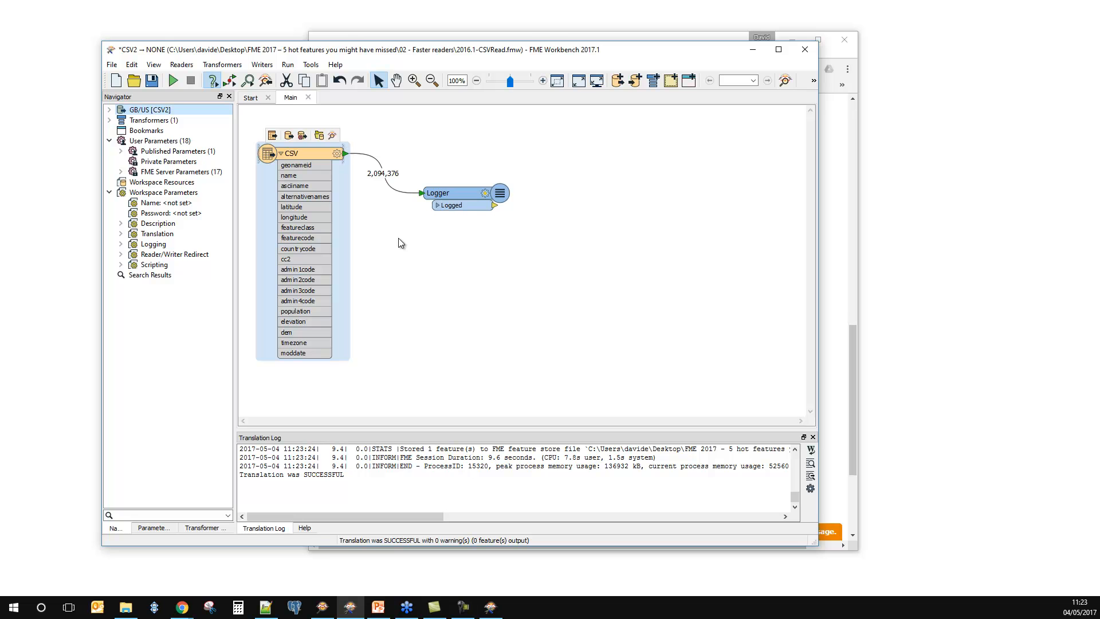
left_click(753, 50)
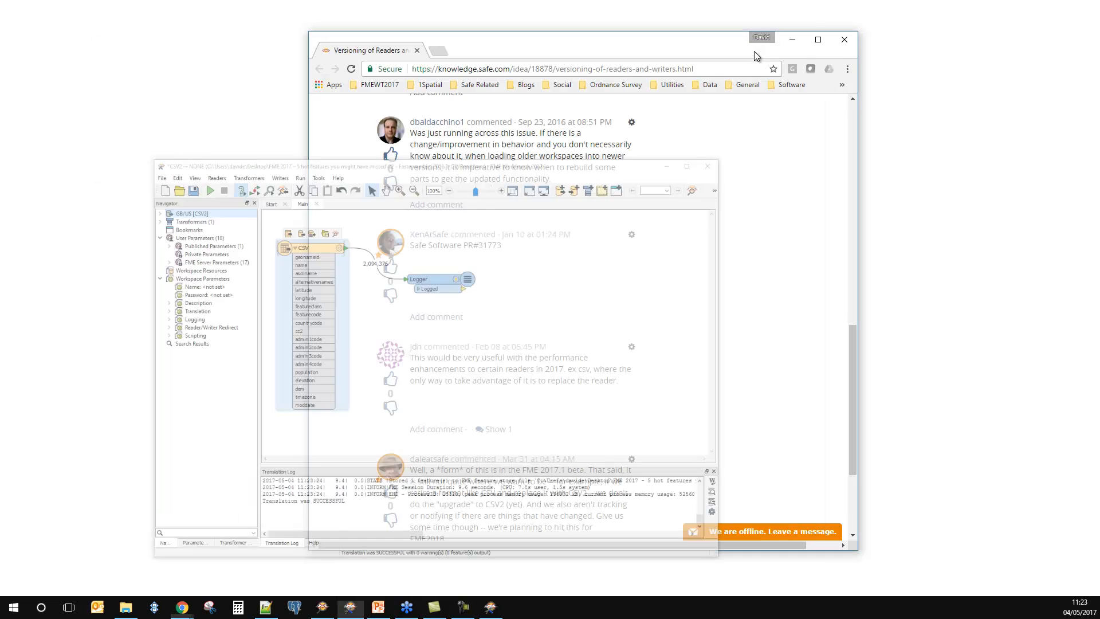
left_click(792, 40)
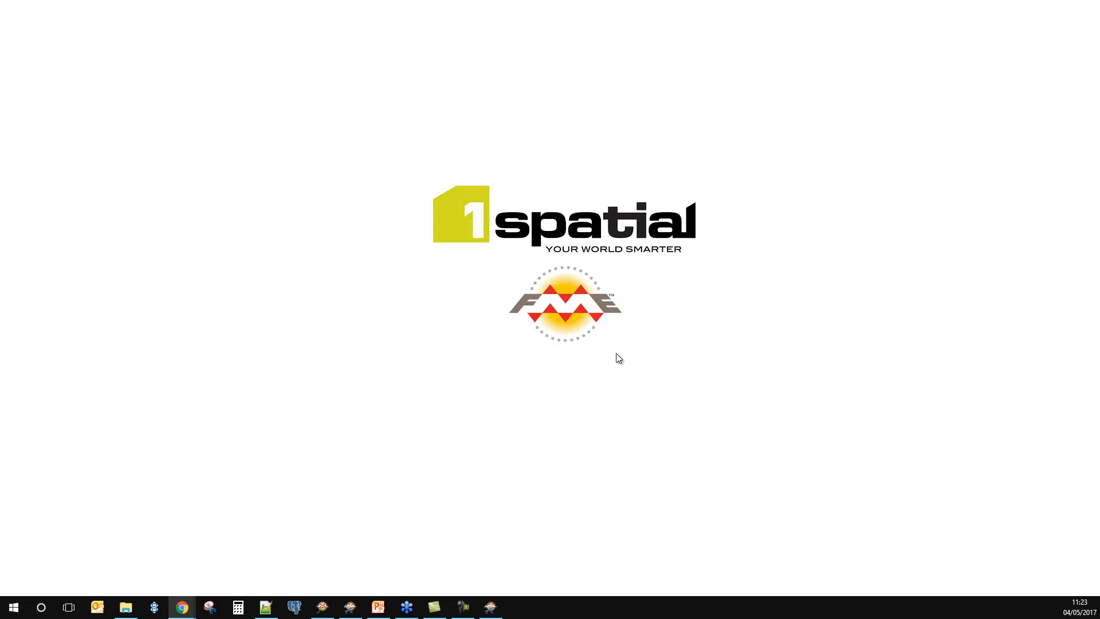
Step: Restore Workbench and close the 2016.1-CSVRead.fmw workspace without saving its changes
left_click(350, 607)
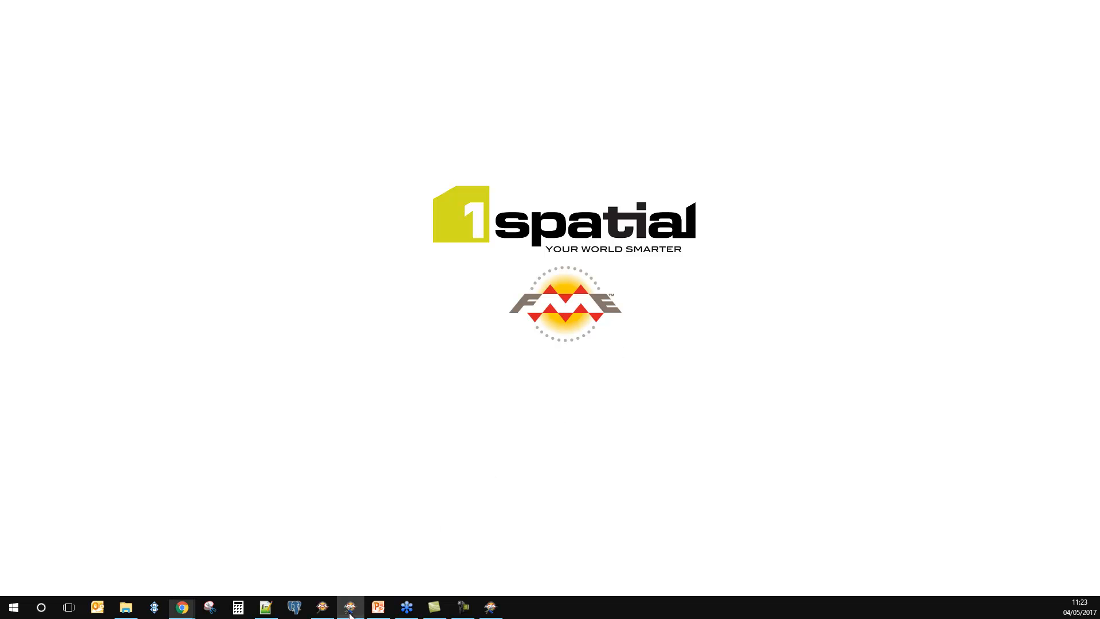
left_click(308, 97)
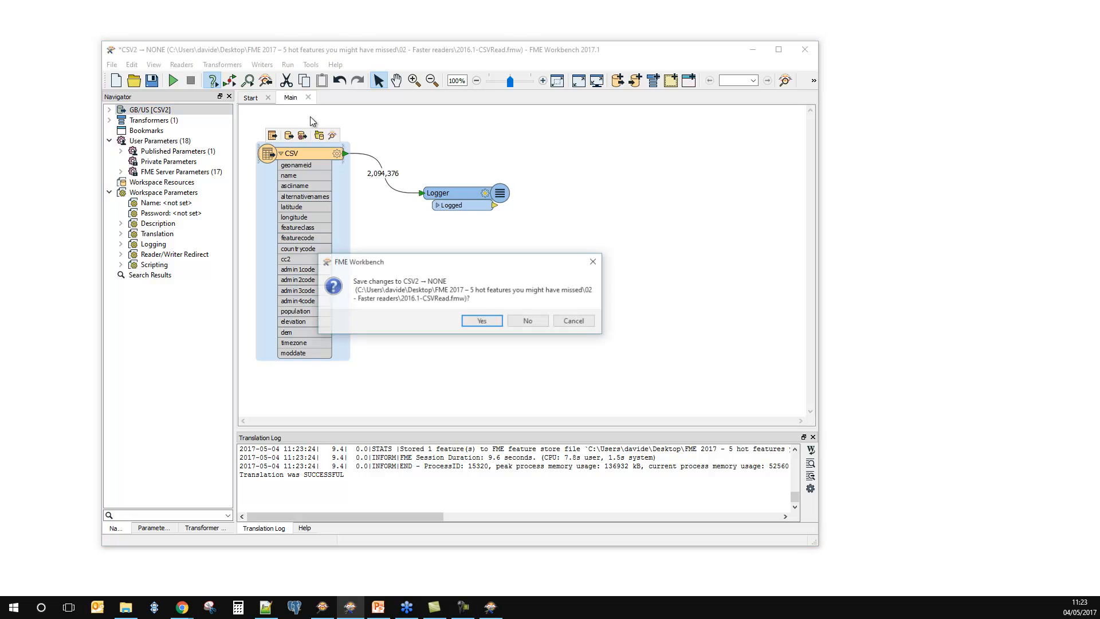
left_click(527, 321)
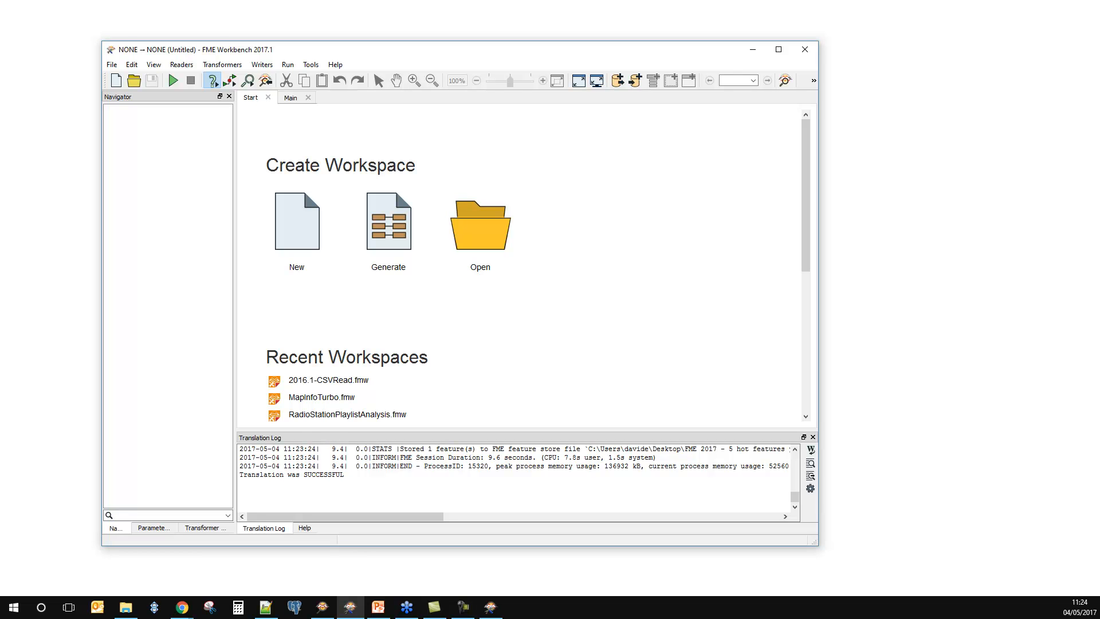
Step: Open ProcessCodePointwithPolys.fmw from the 04 - List control folder in Workbench 2017.1 and maximize the window
key("alt+Tab")
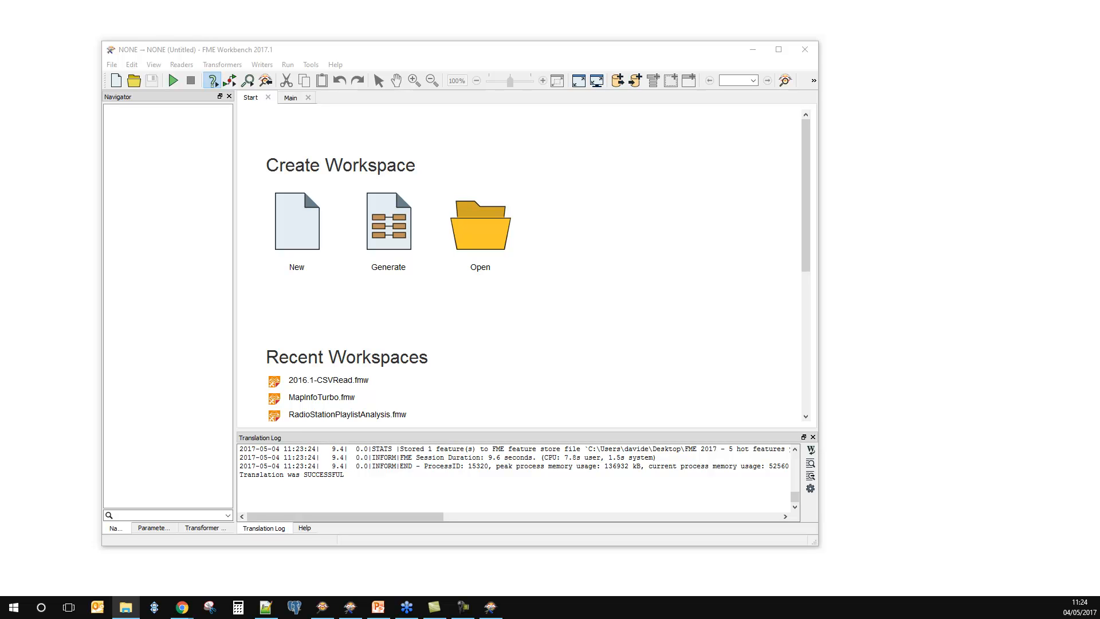
left_click_drag(143, 333, 431, 342)
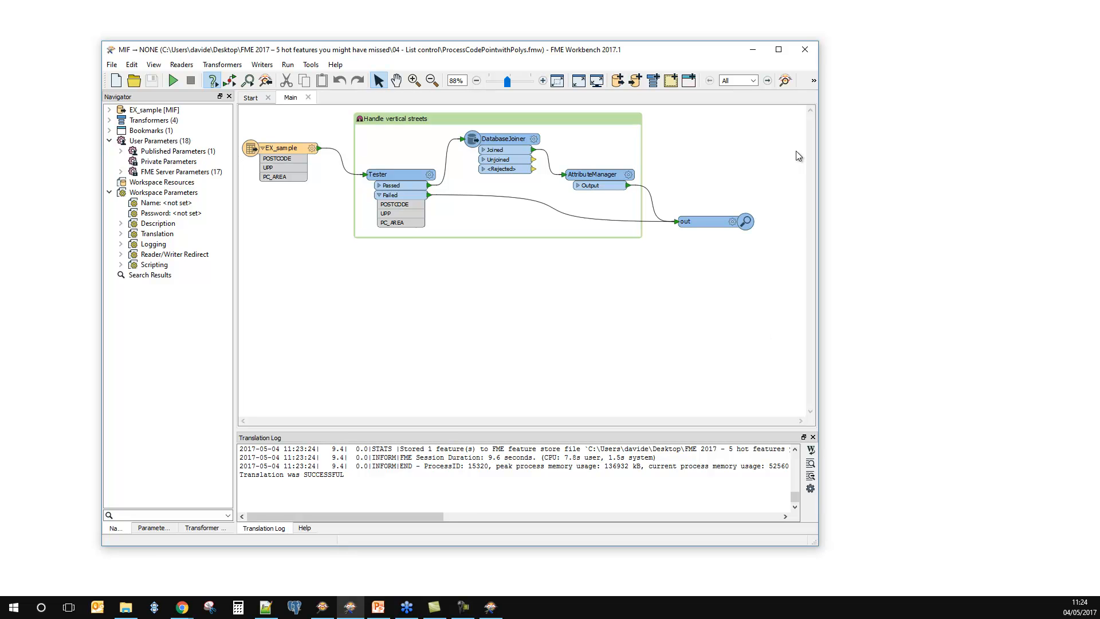
left_click(778, 49)
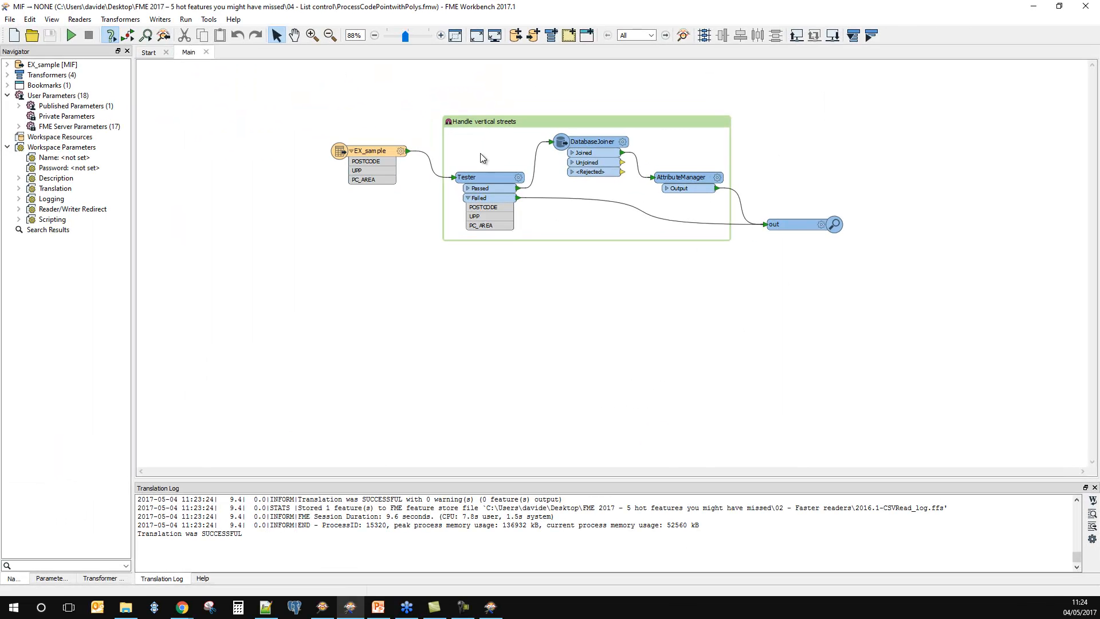
Step: Inspect the source data of the EX_sample MIF feature type in FME Data Inspector
left_click(313, 35)
left_click_drag(322, 92, 856, 258)
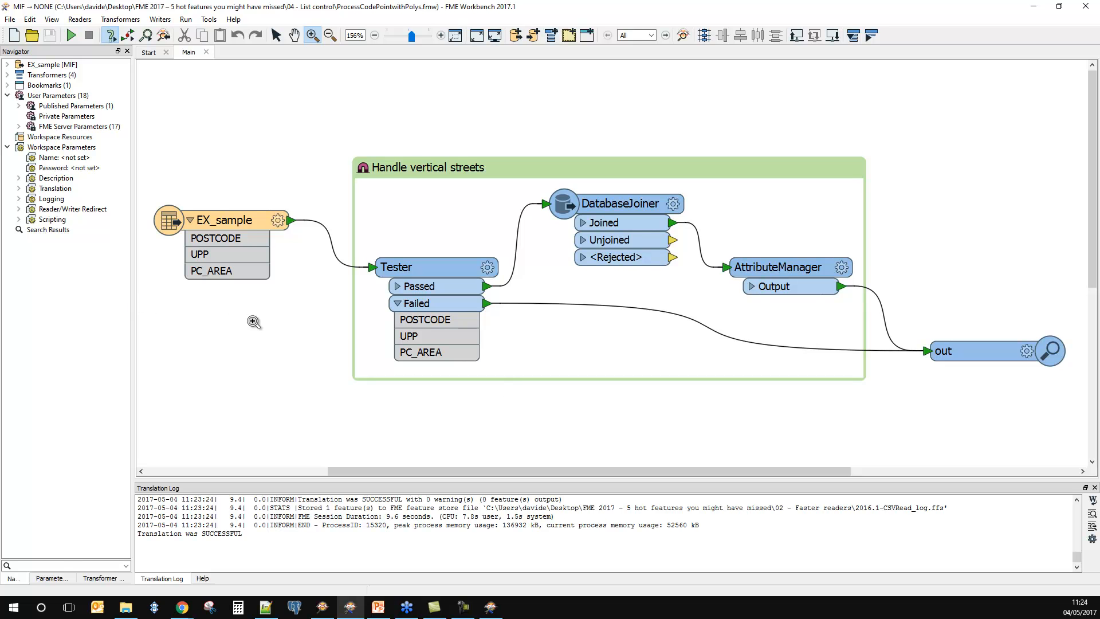
left_click(277, 34)
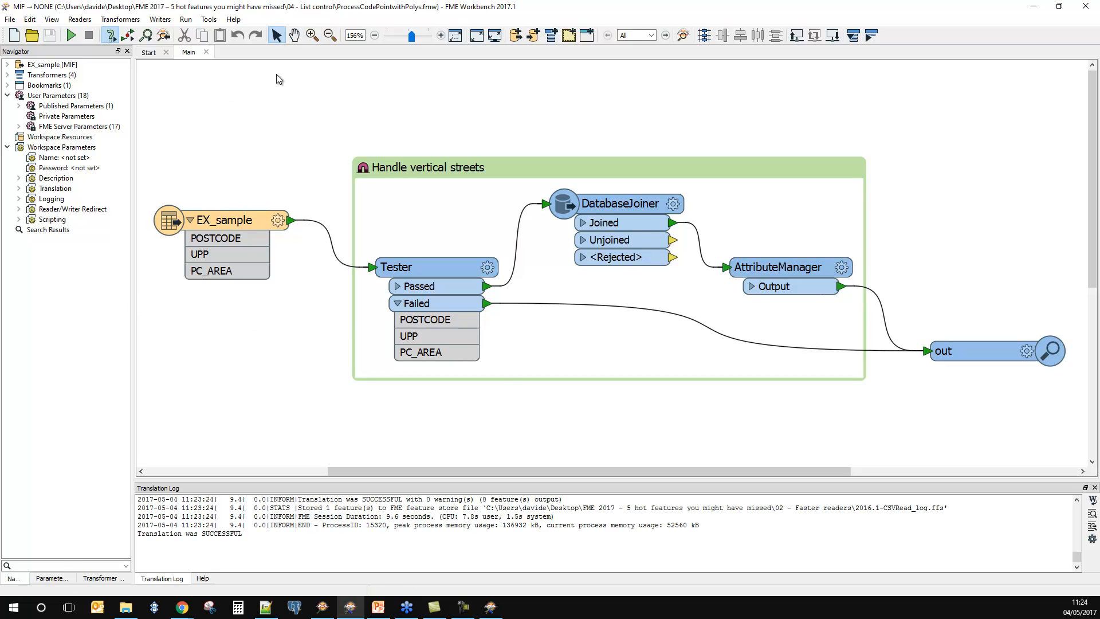
right_click(231, 226)
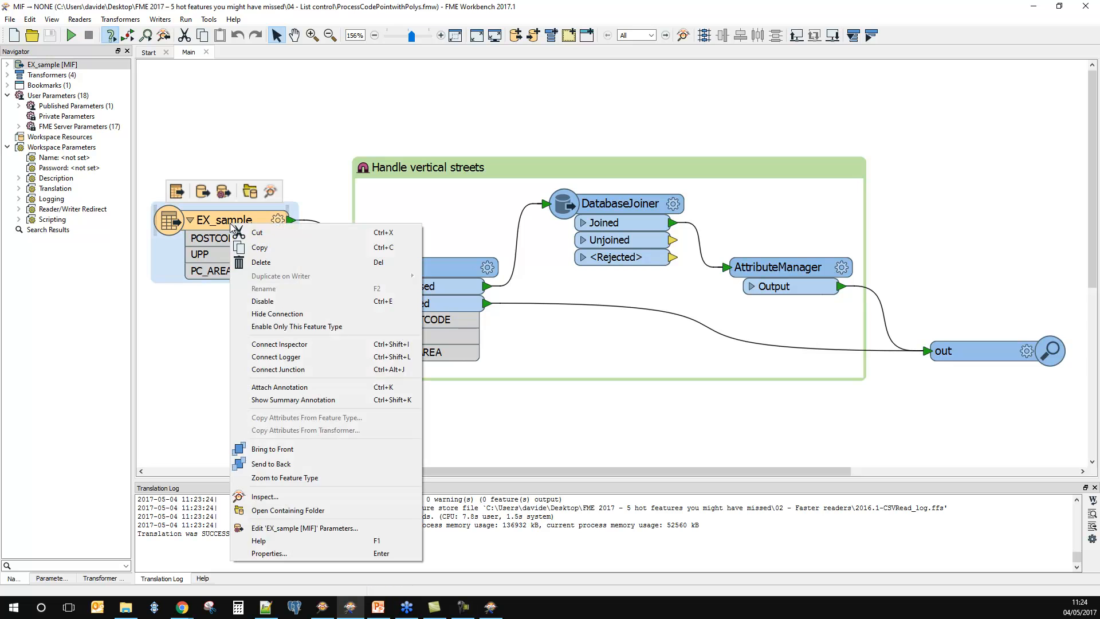
left_click(268, 191)
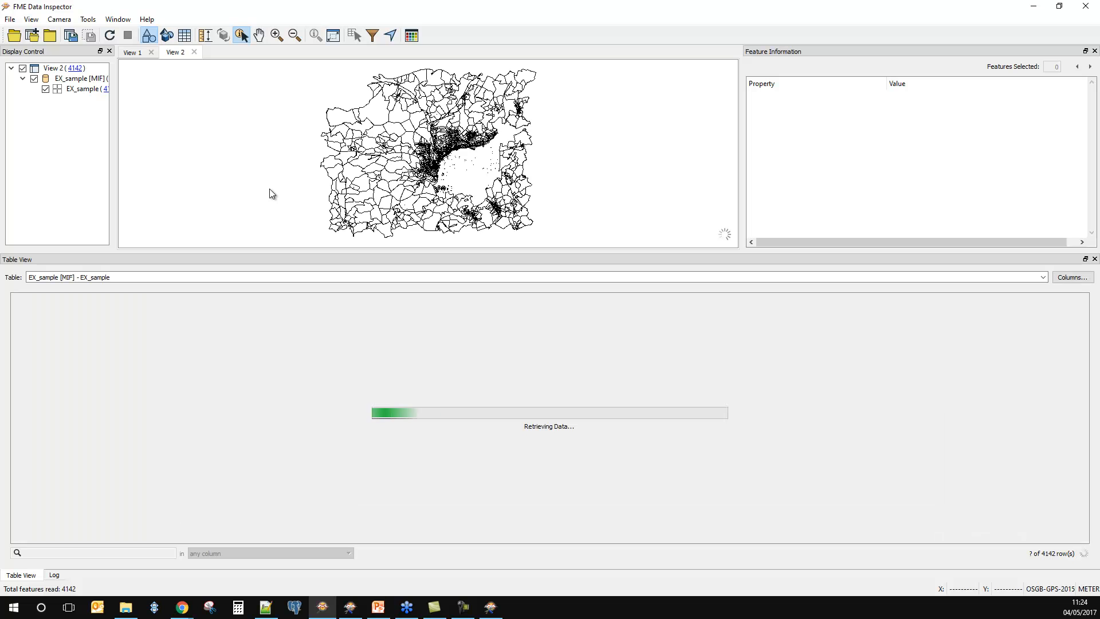
Step: Examine individual postcode polygons and their attributes in the EX_sample data, including one of the small square polygons
scroll(410, 199, "up", 4)
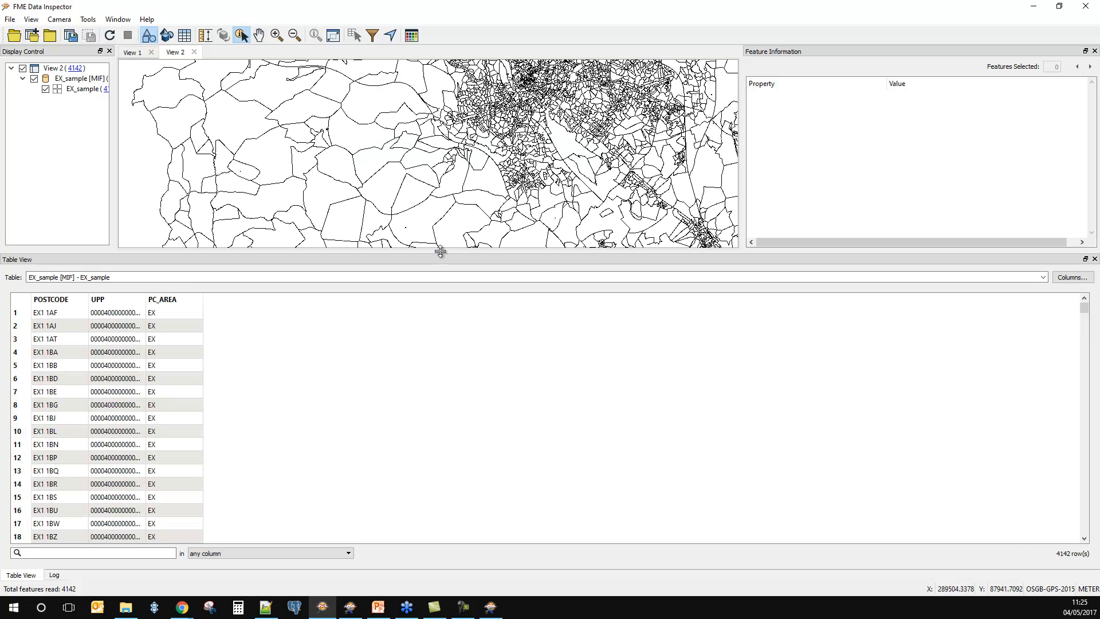
left_click(421, 214)
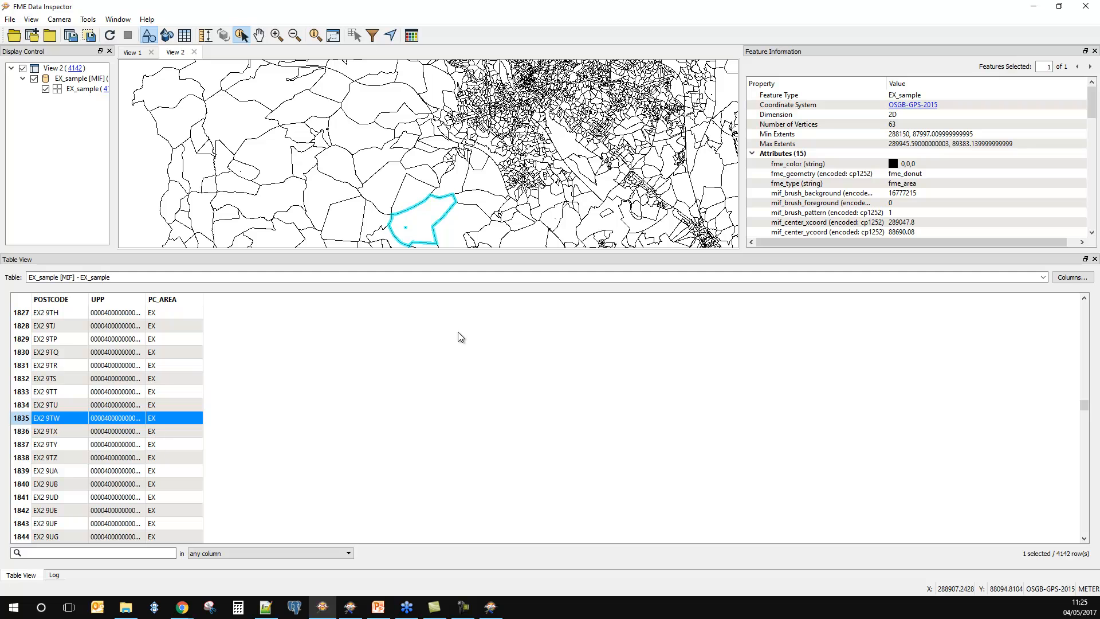
left_click(384, 183)
left_click(378, 172)
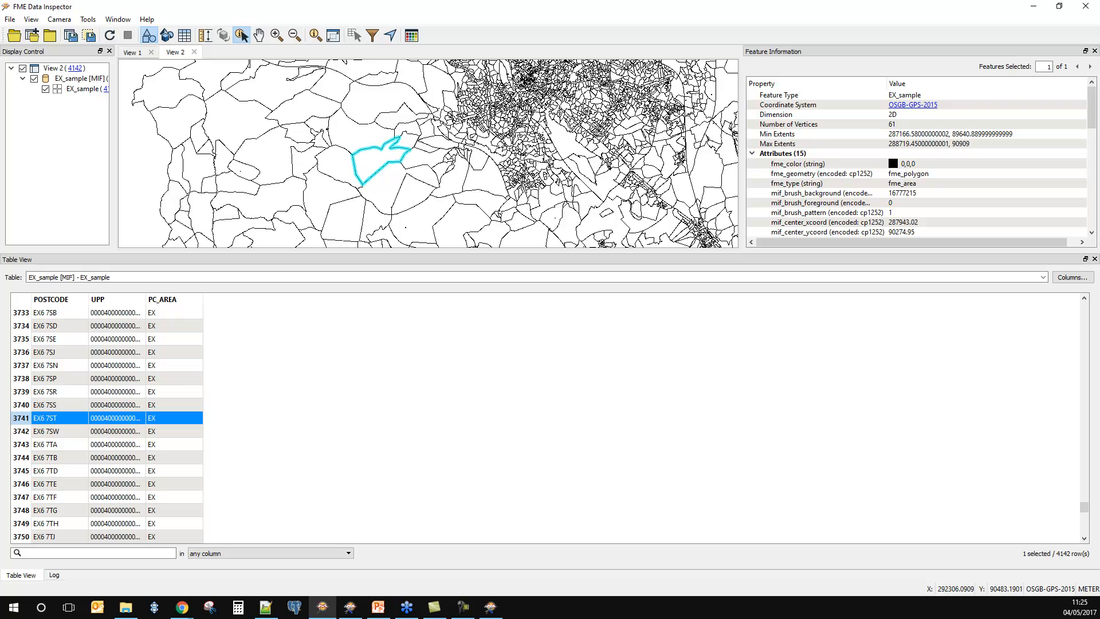
scroll(453, 126, "up", 5)
scroll(452, 126, "up", 4)
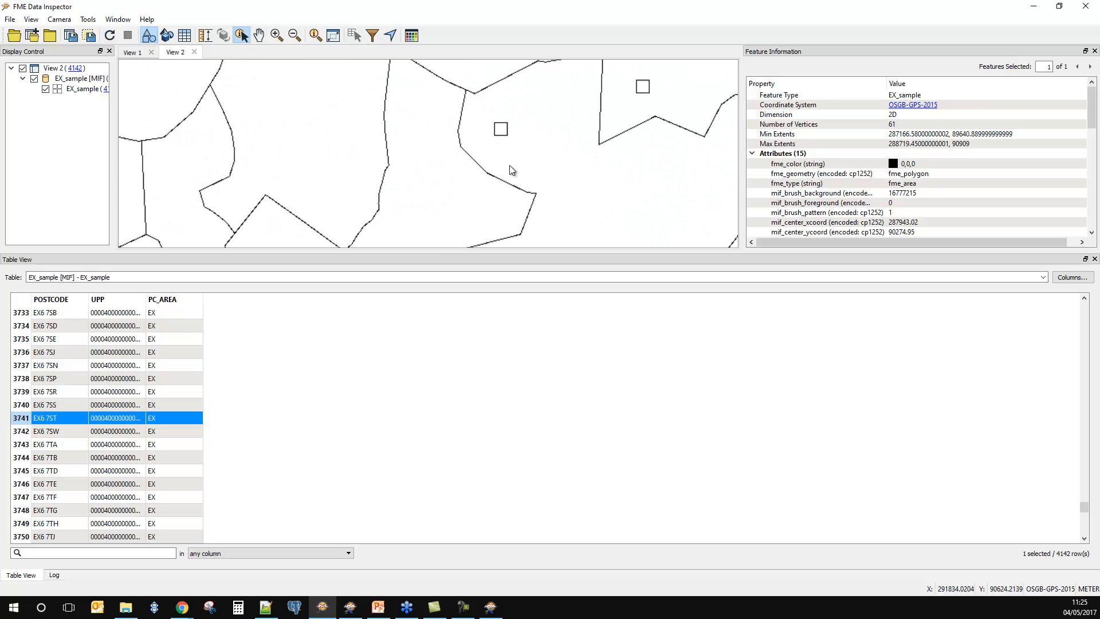
left_click(502, 133)
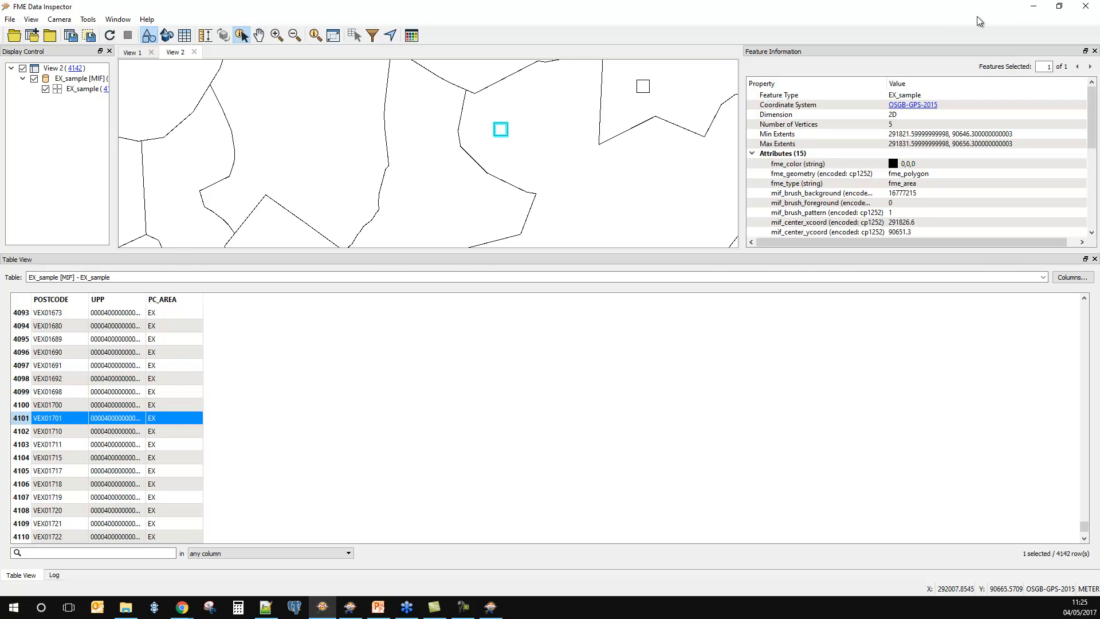
Step: Return to Workbench and review the Tester and DatabaseJoiner parameters, leaving both dialogs without changes
left_click(1033, 7)
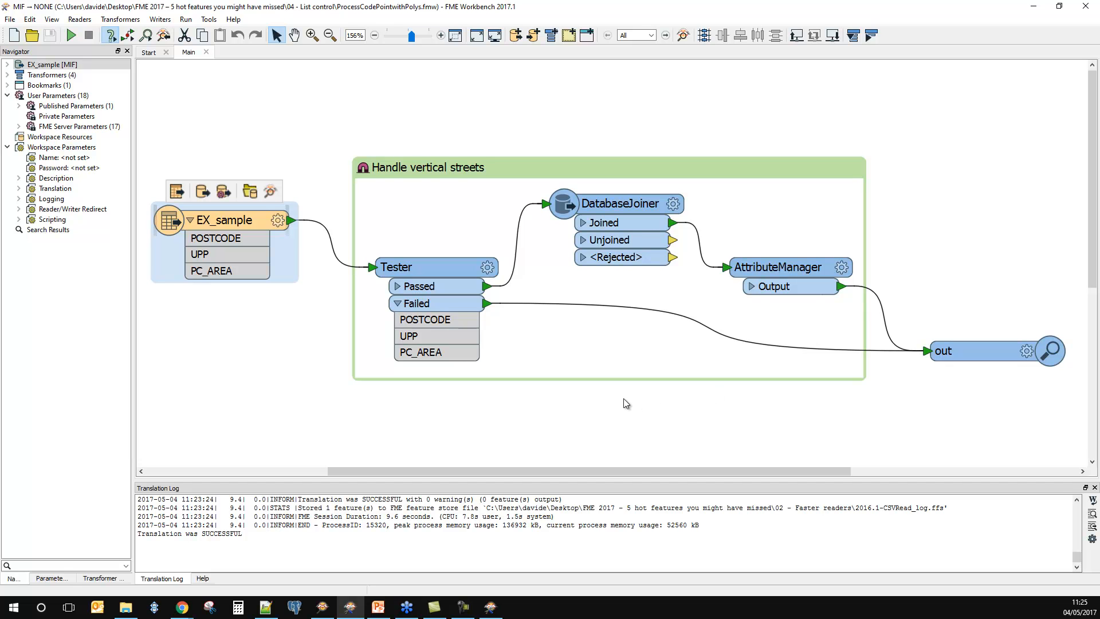
left_click(486, 267)
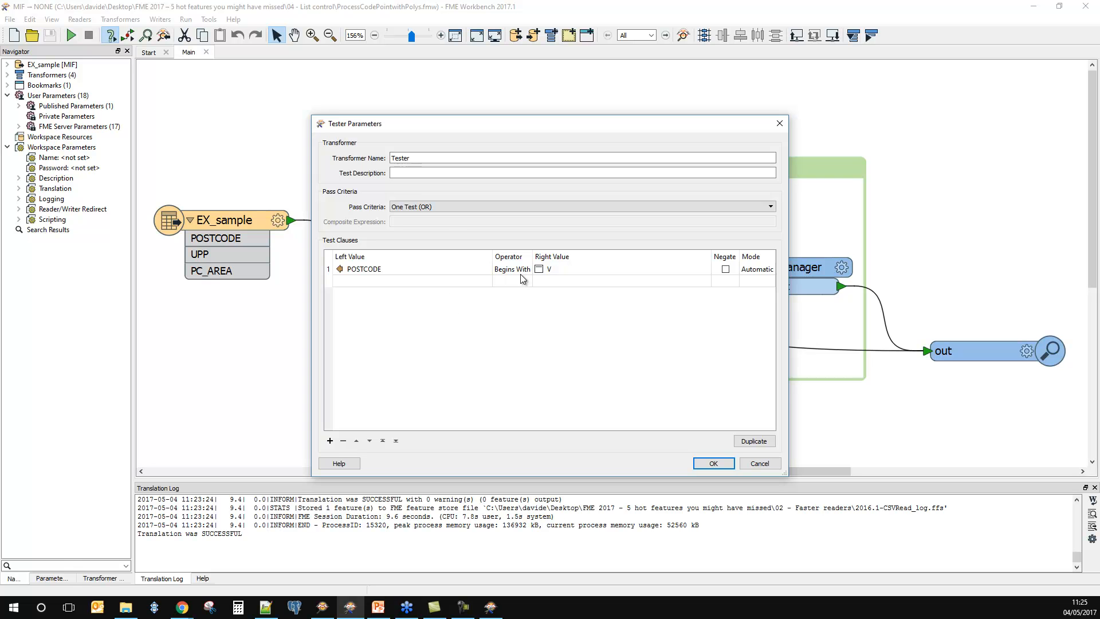
left_click(762, 464)
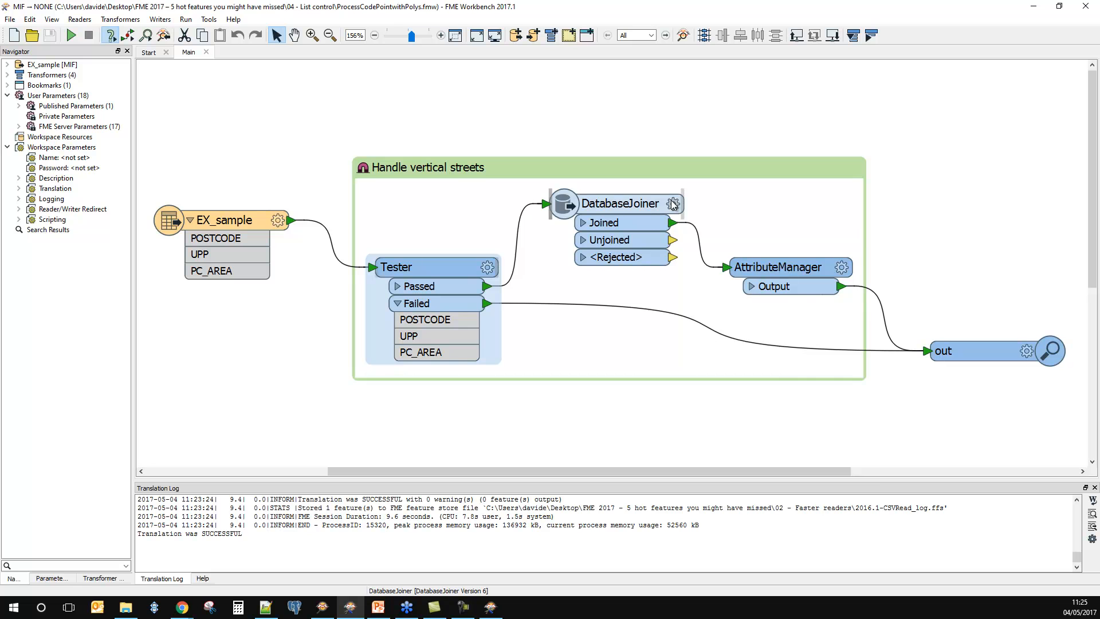
mouse_move(673, 205)
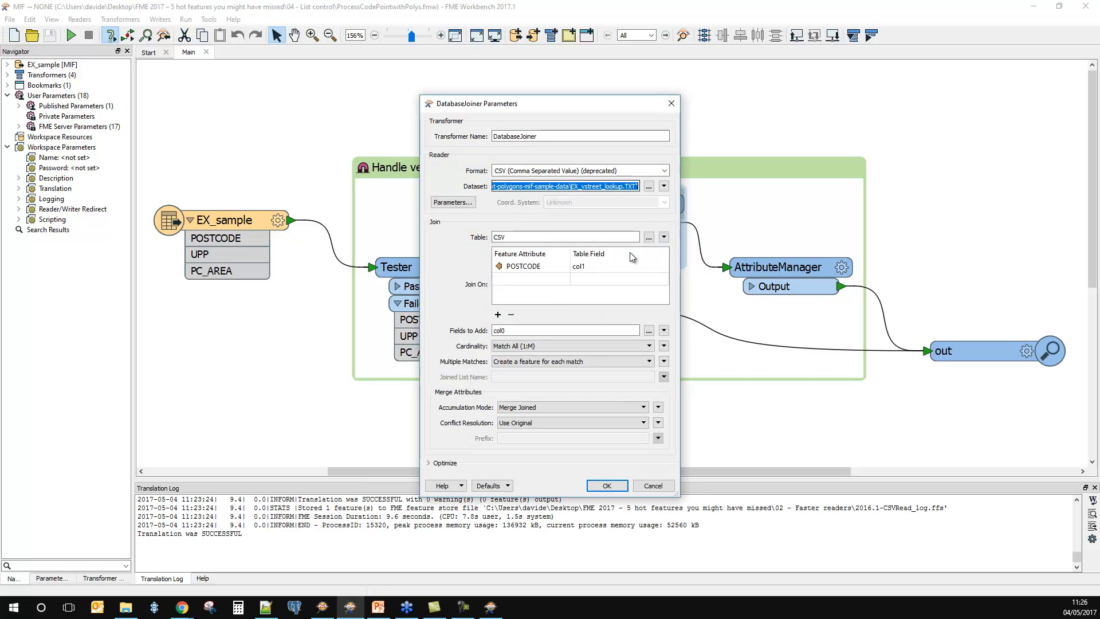
left_click(656, 486)
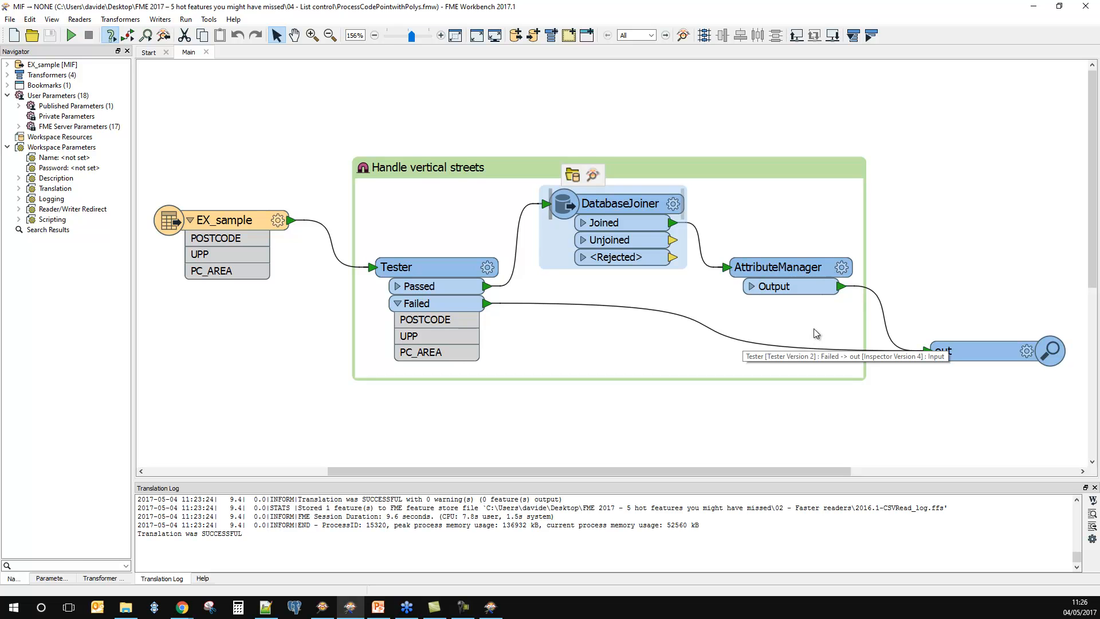
Step: Review the AttributeManager's renames of POSTCODE, col0 and _matched_records and close its parameters
left_click(844, 270)
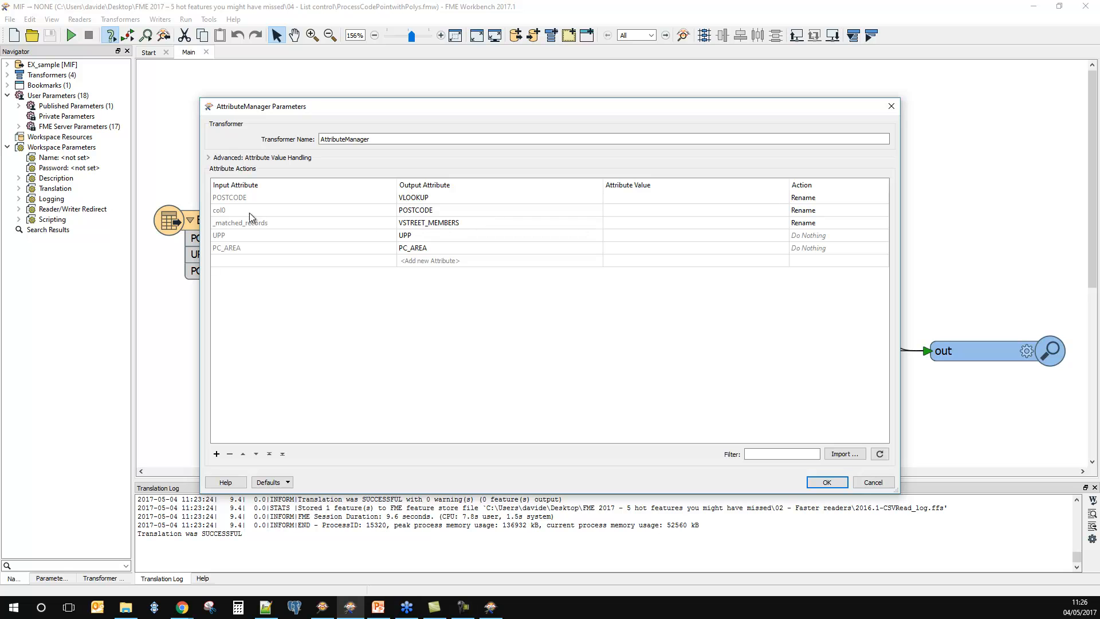
left_click(425, 201)
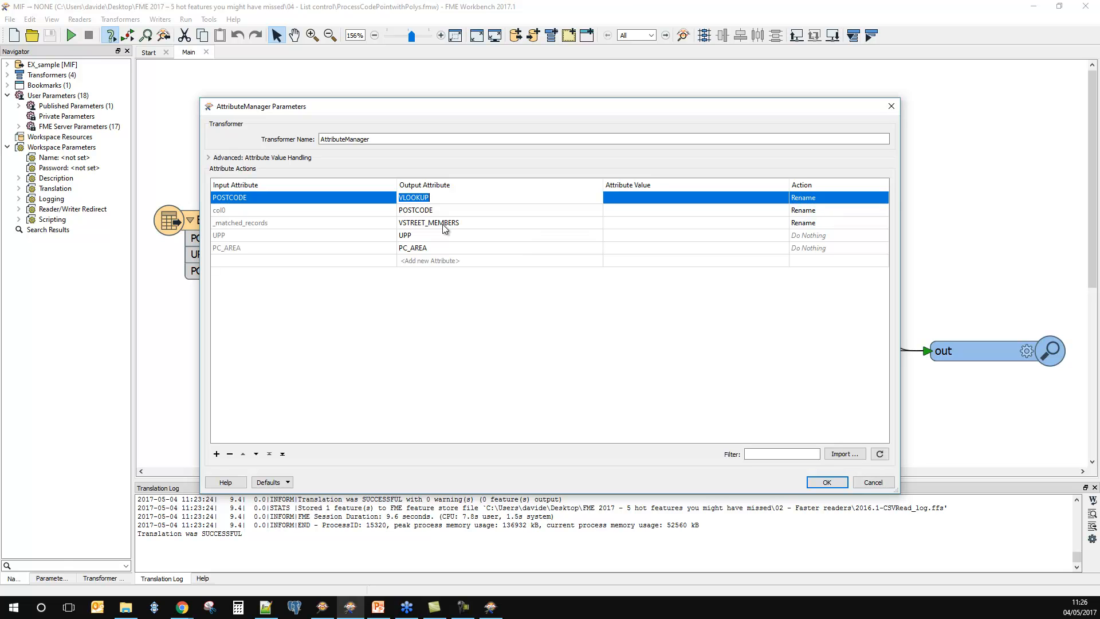
left_click(439, 210)
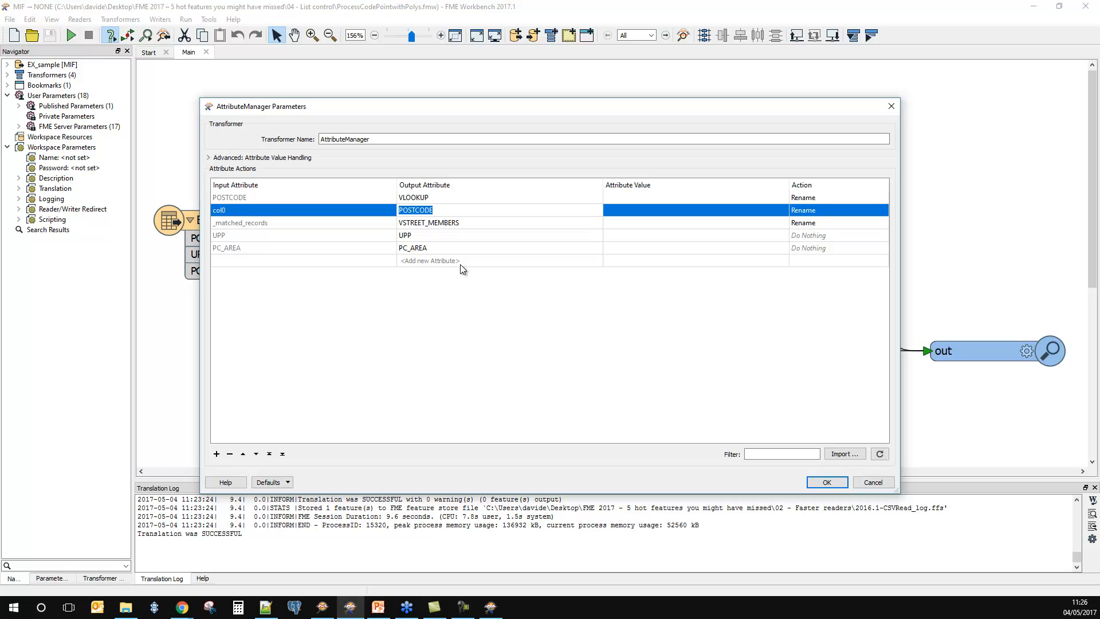
left_click(464, 223)
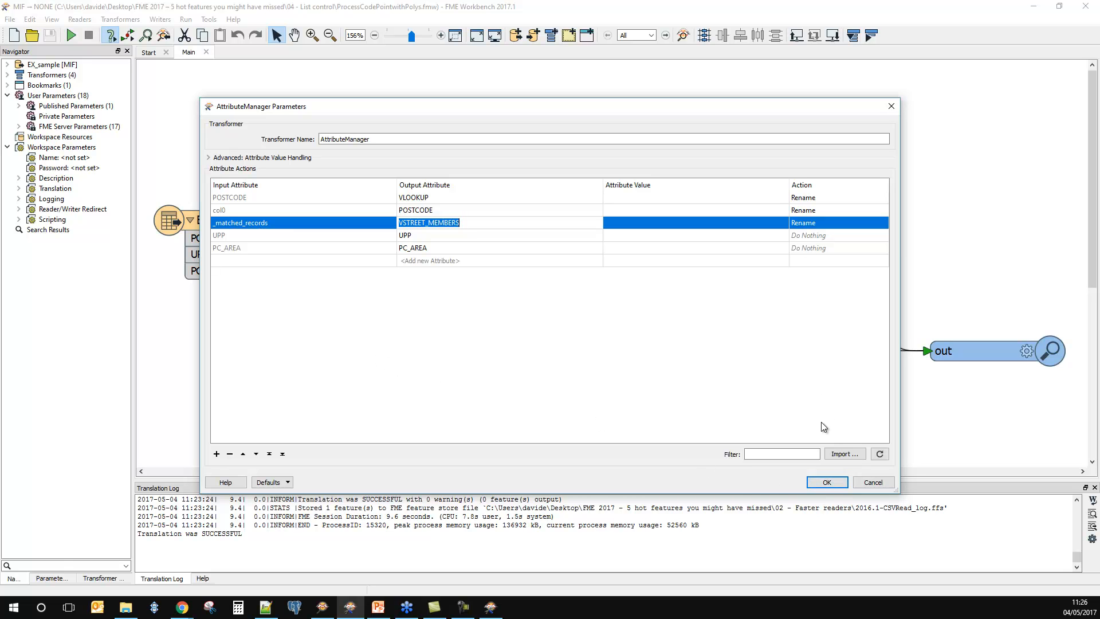
left_click(831, 482)
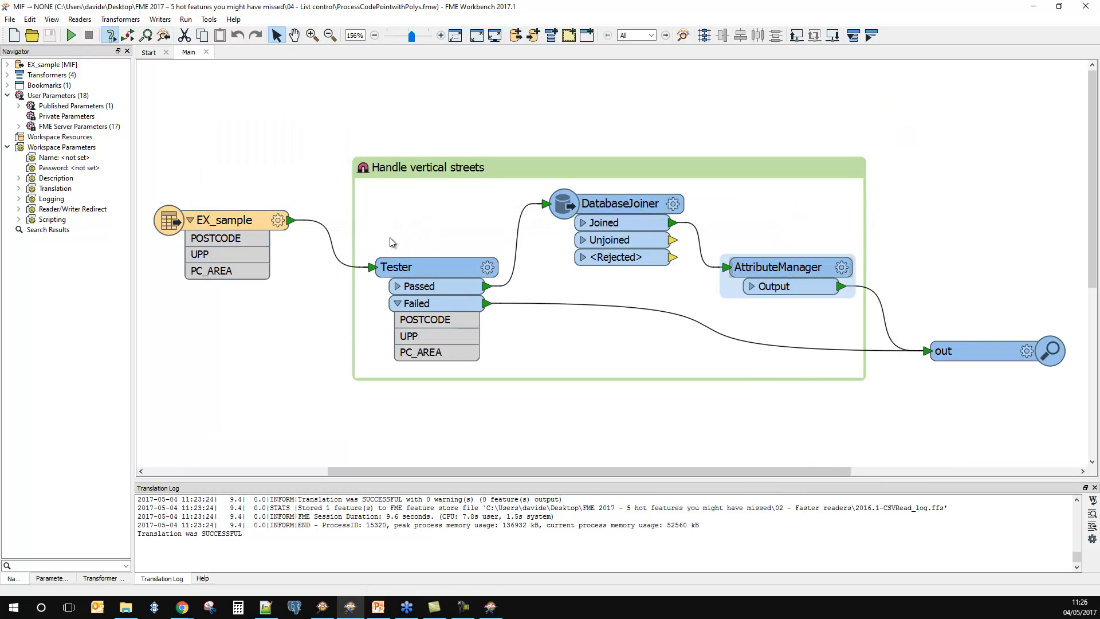
Step: Run the workspace on the preset EX_sample.mif source and place the unmaximized Data Inspector window over the lower part of Workbench
left_click(71, 36)
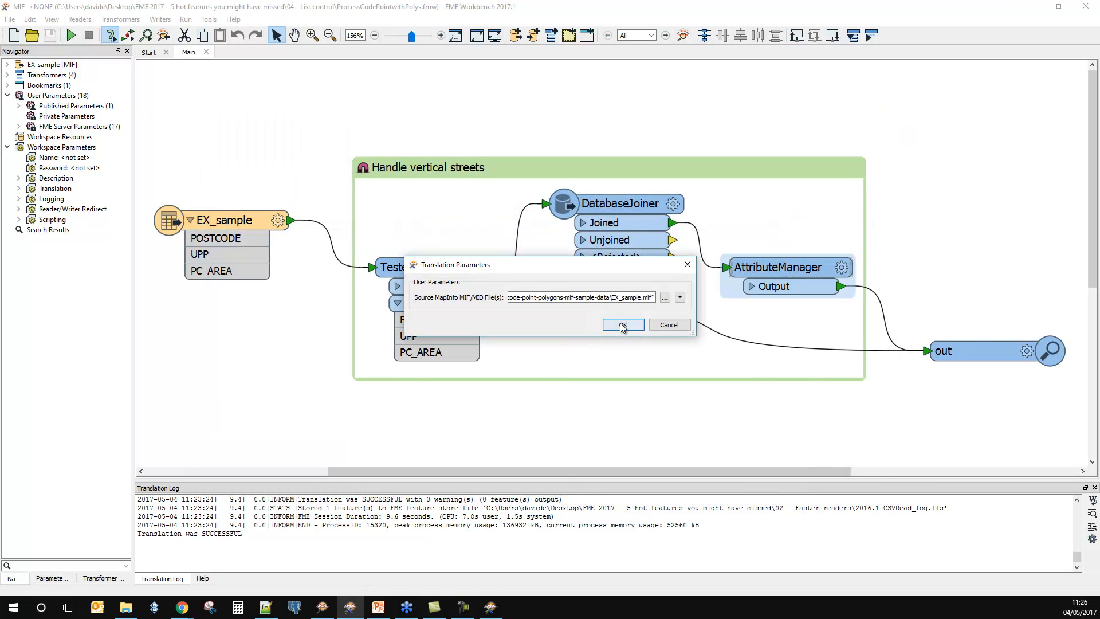
left_click(619, 323)
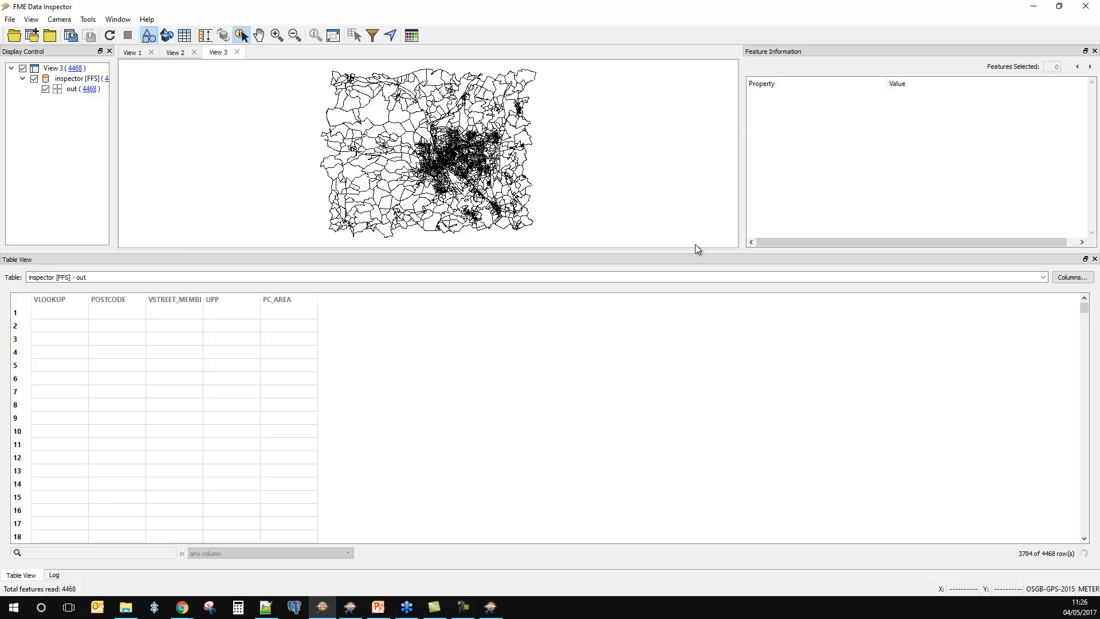
left_click_drag(869, 9, 816, 308)
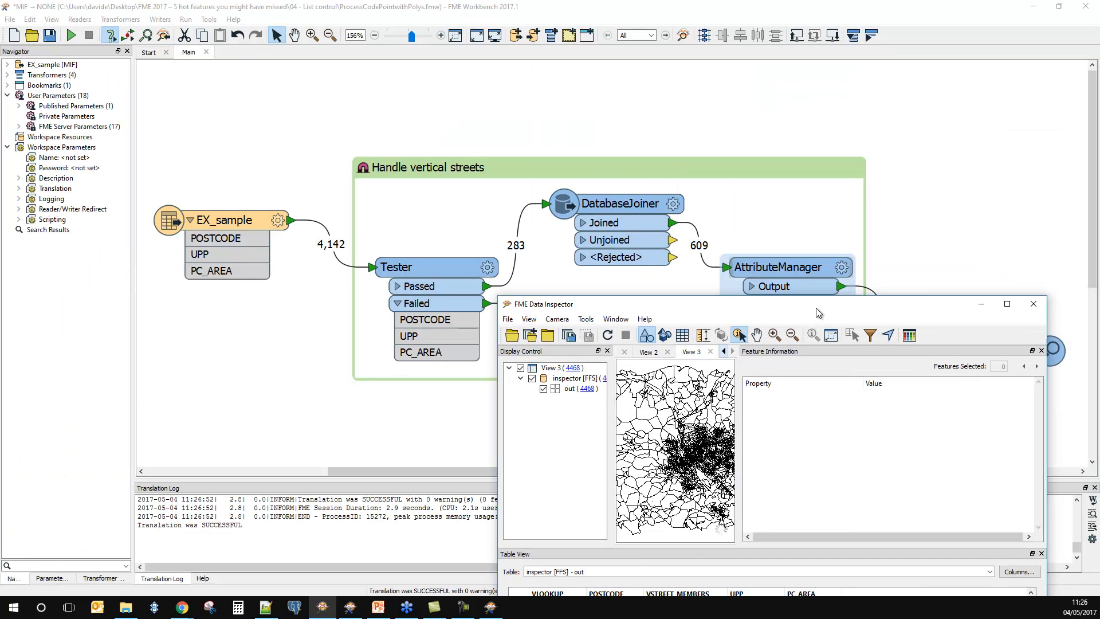
Step: Enlarge the Data Inspector window and select the three VEX01874 rows, 4458 to 4460, near the end of the output table
left_click_drag(674, 311, 415, 152)
double_click(415, 152)
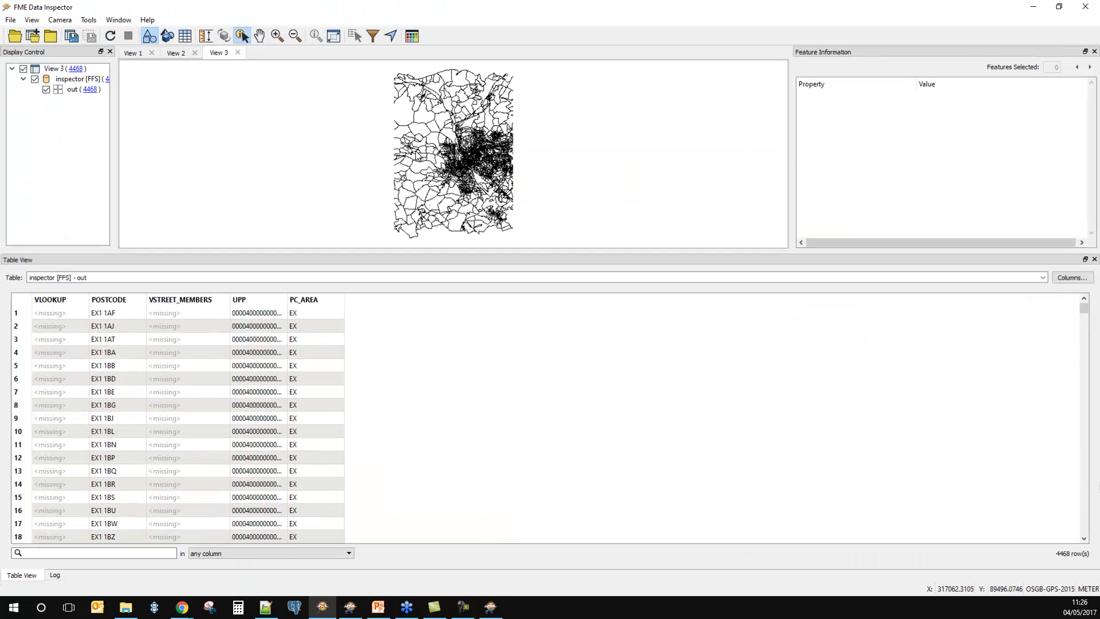
left_click_drag(1084, 310, 1077, 531)
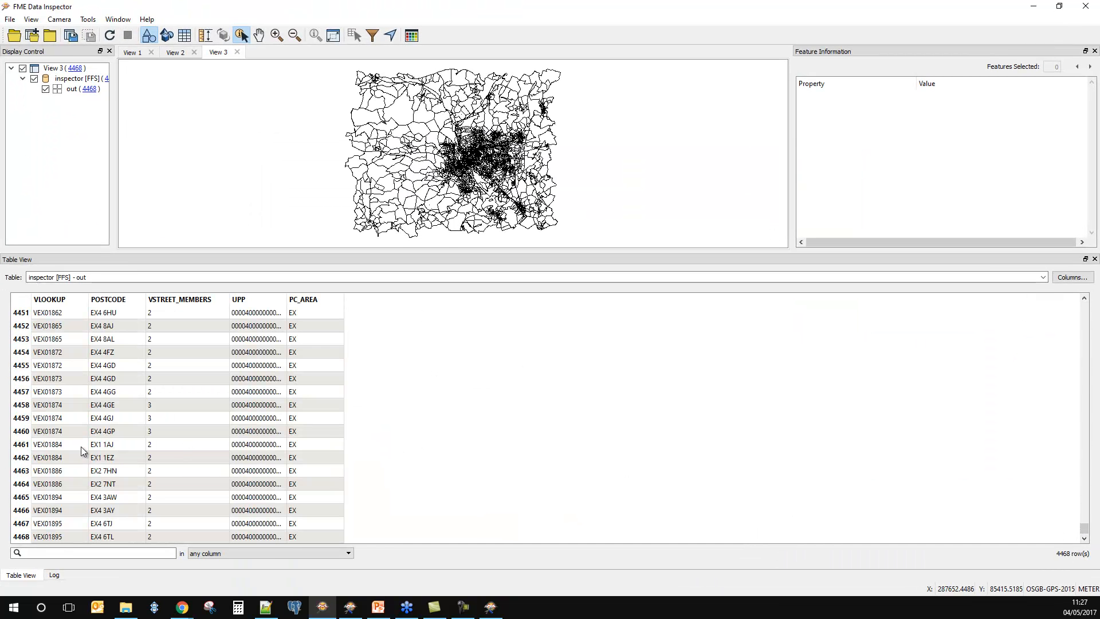
left_click(51, 433)
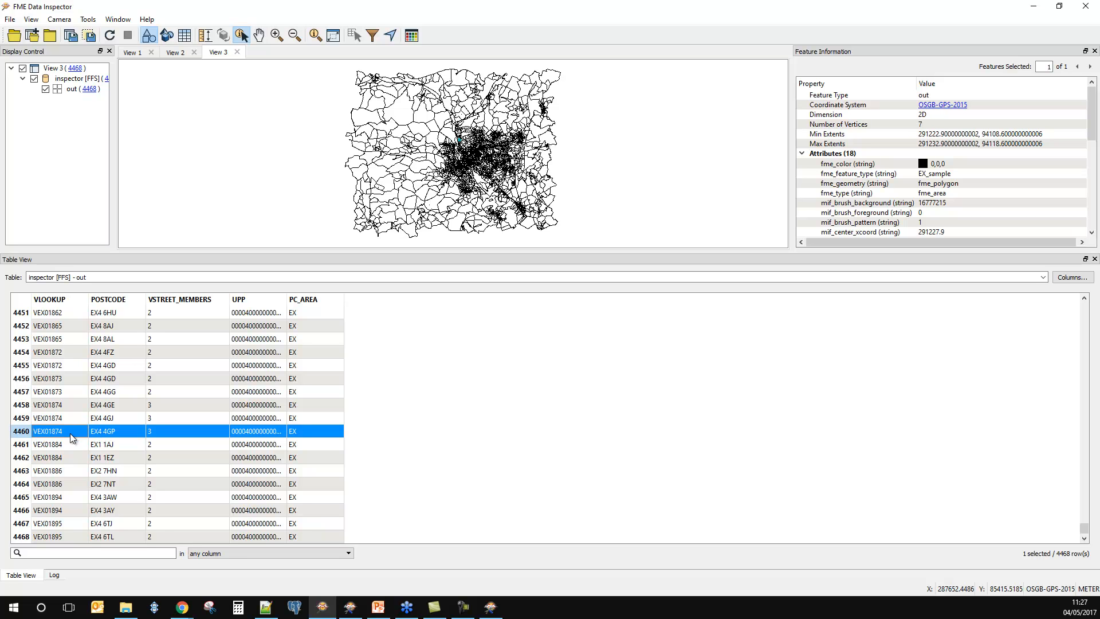
left_click(59, 404, "shift")
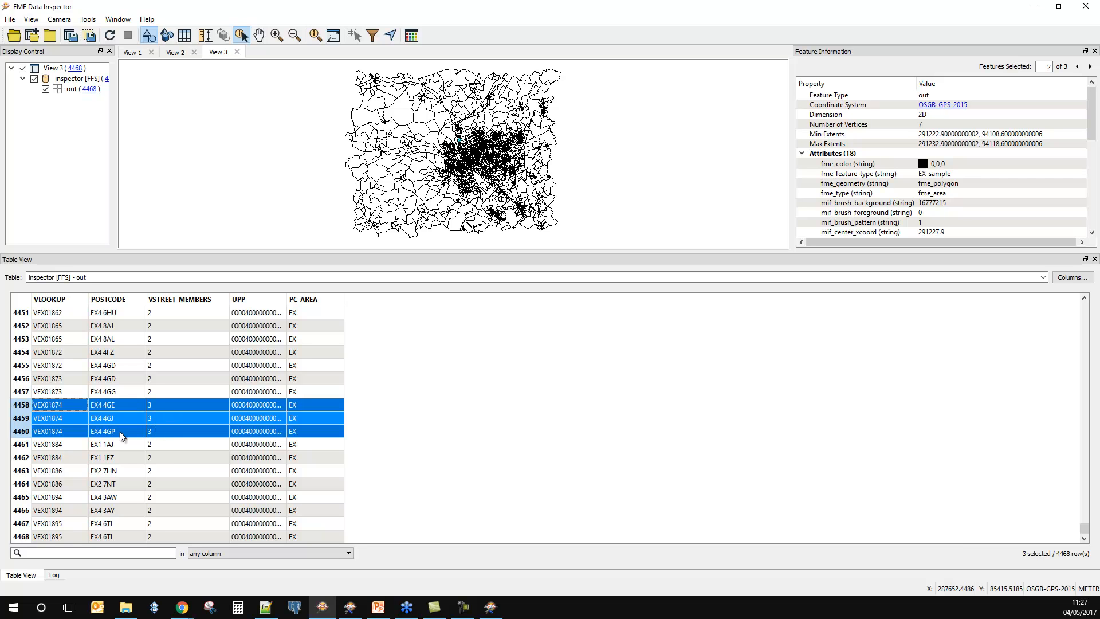
Step: Examine the selected VEX01874 postcodes' small square polygons in the map and return to Workbench
scroll(460, 142, "up", 5)
scroll(459, 143, "up", 5)
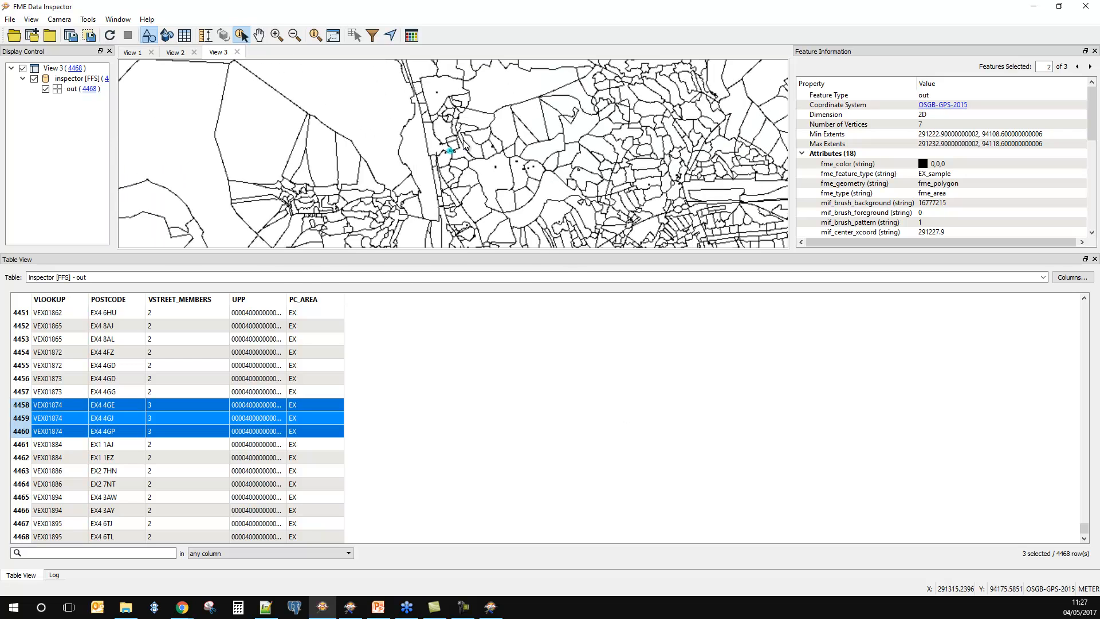
scroll(455, 148, "up", 4)
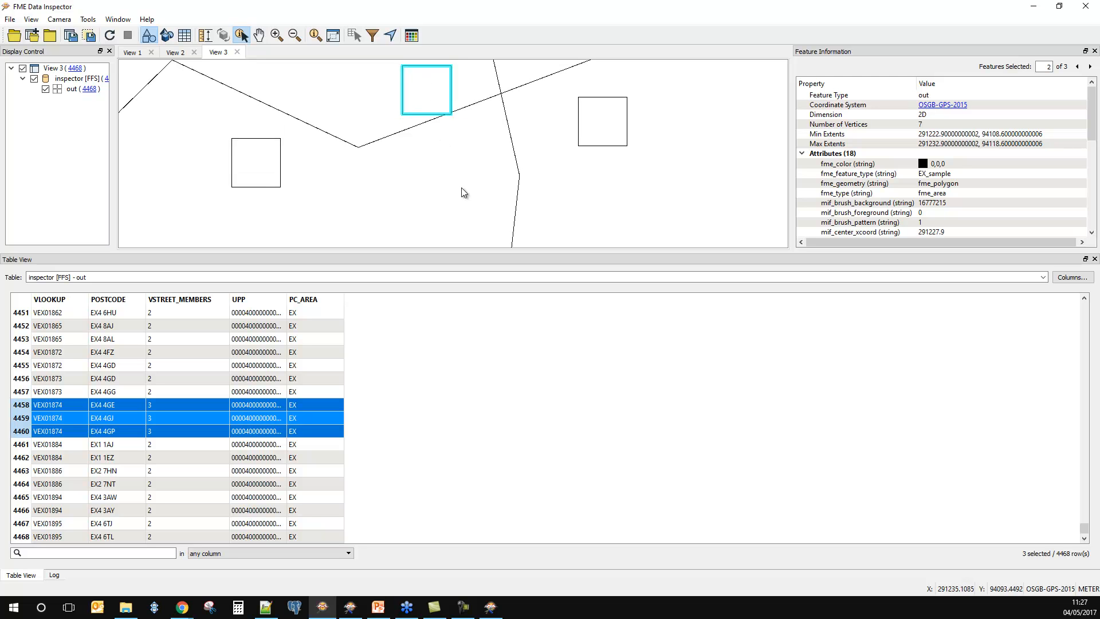
scroll(468, 198, "down", 1)
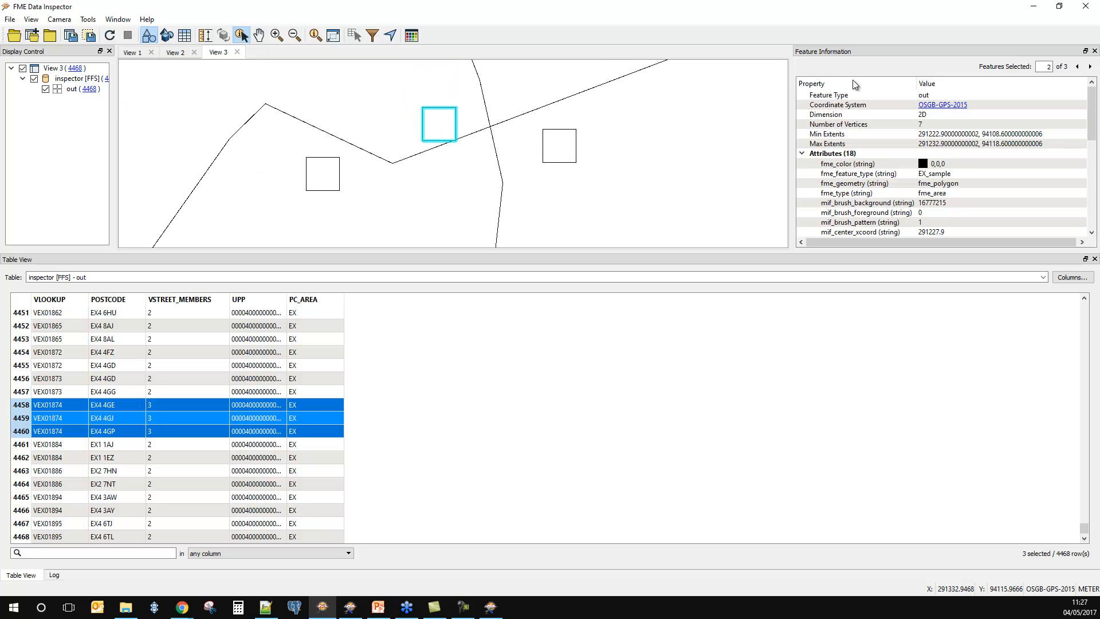
left_click(1033, 6)
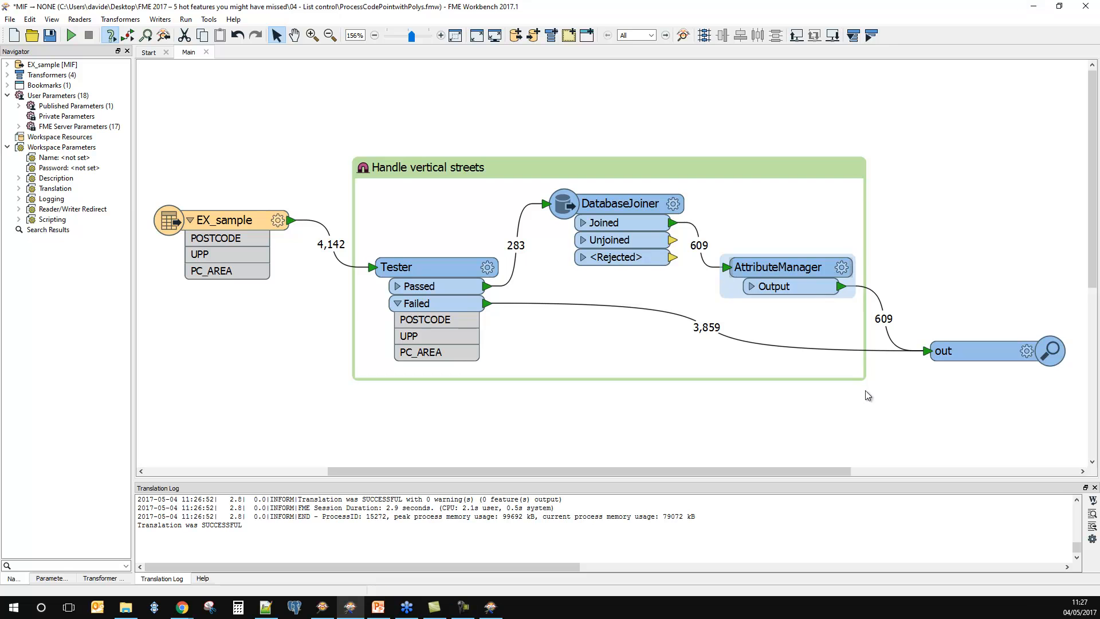
Step: Insert a SubstringExtractor between the AttributeManager and Tester Failed outputs and the out inspector, and space the transformers apart
left_click_drag(801, 472, 857, 473)
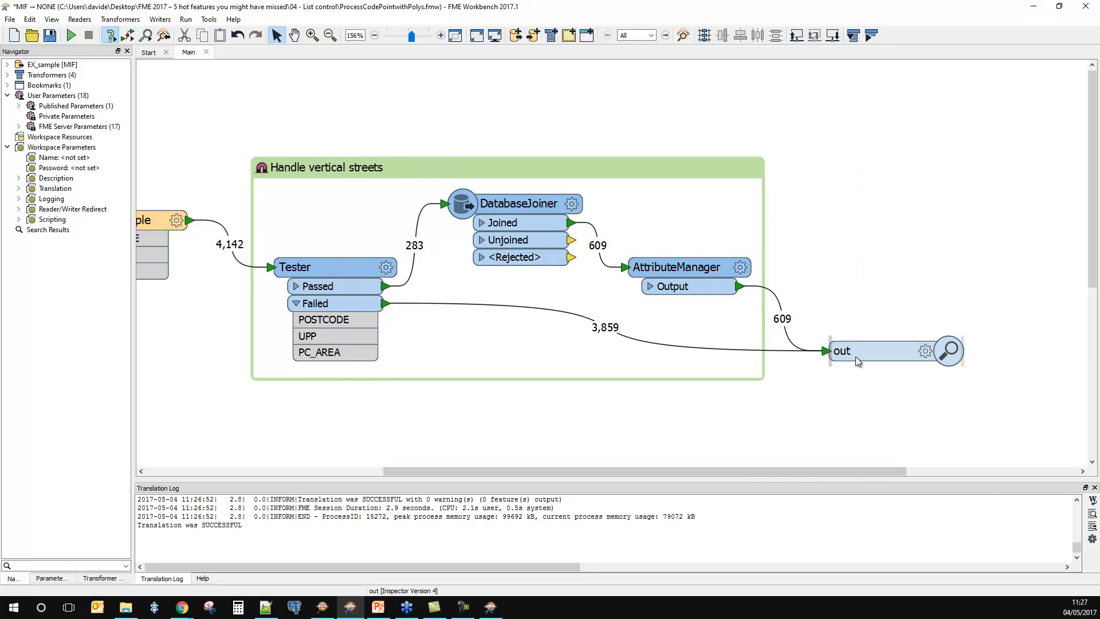
left_click_drag(855, 356, 933, 359)
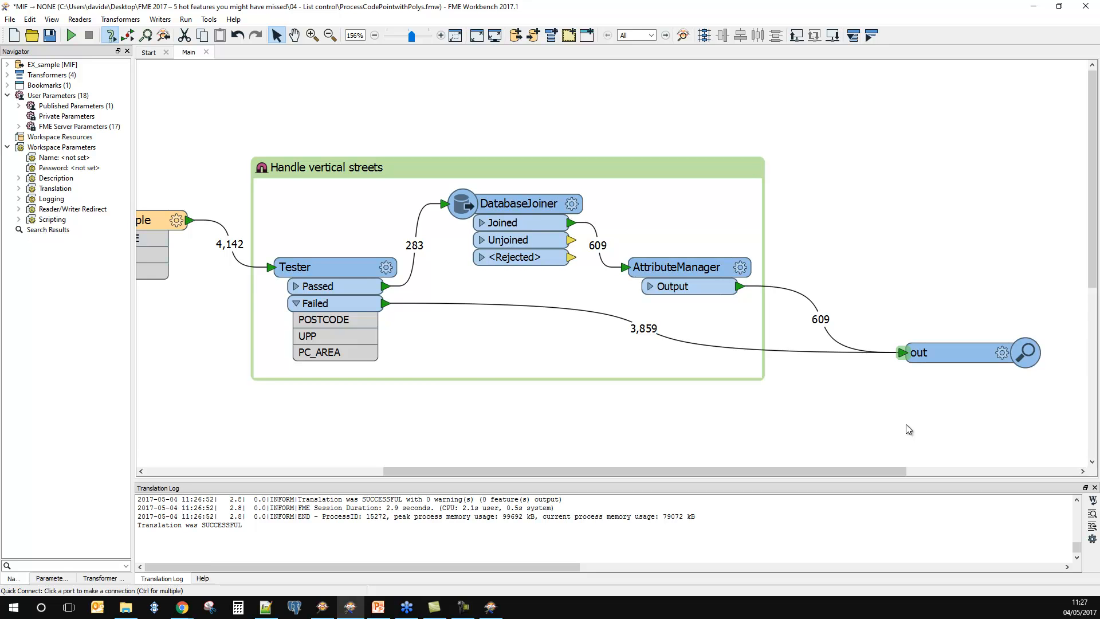
type("subst")
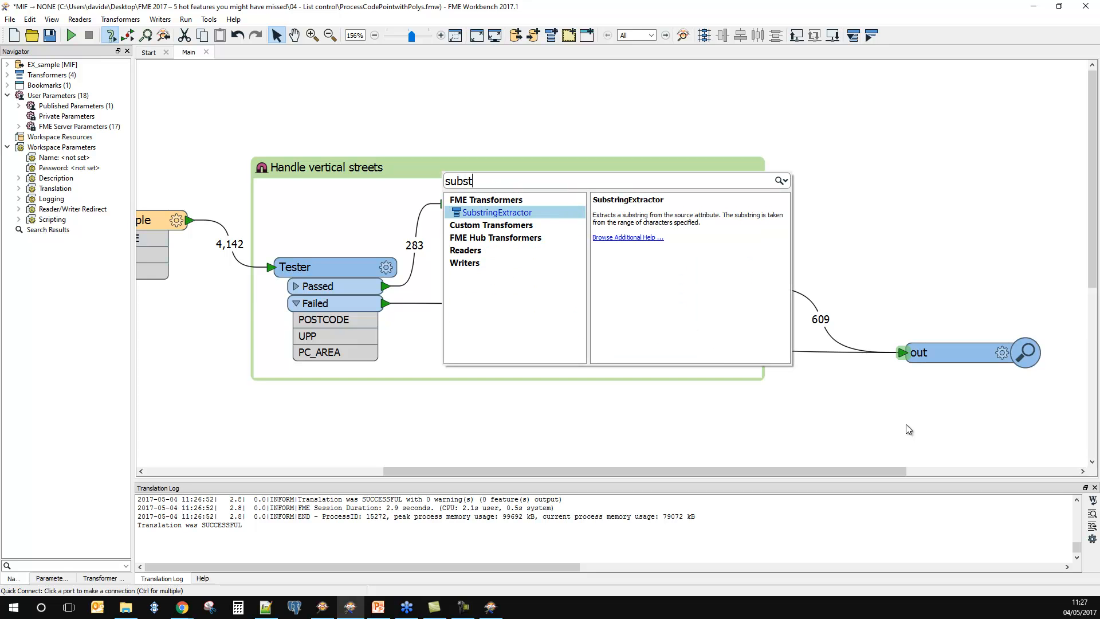
key("Return")
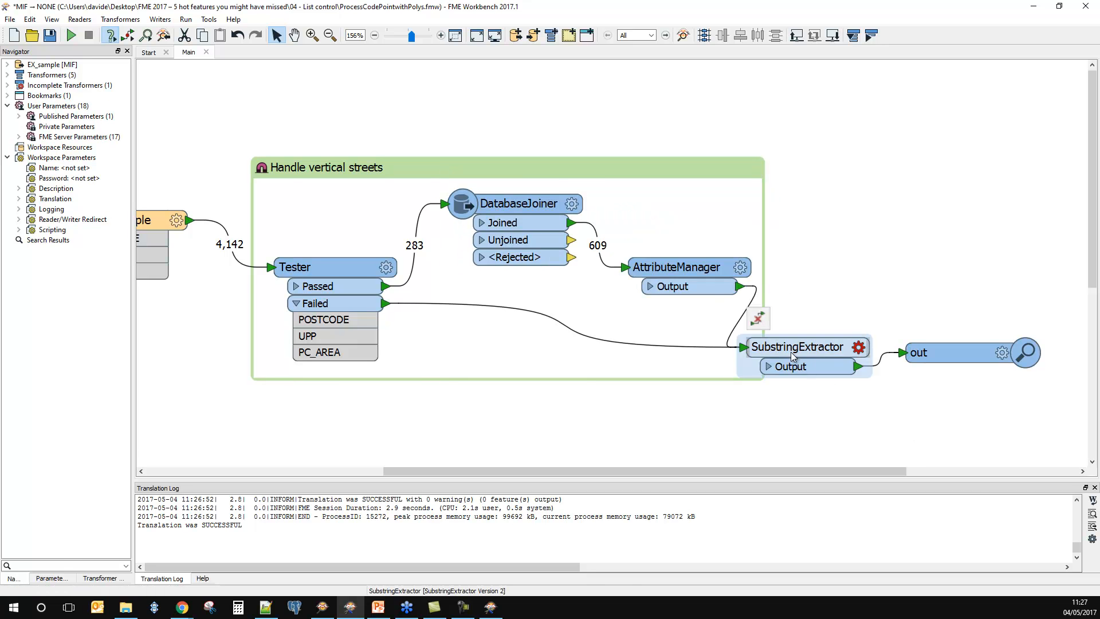
left_click_drag(942, 359, 1010, 382)
left_click_drag(806, 352, 853, 353)
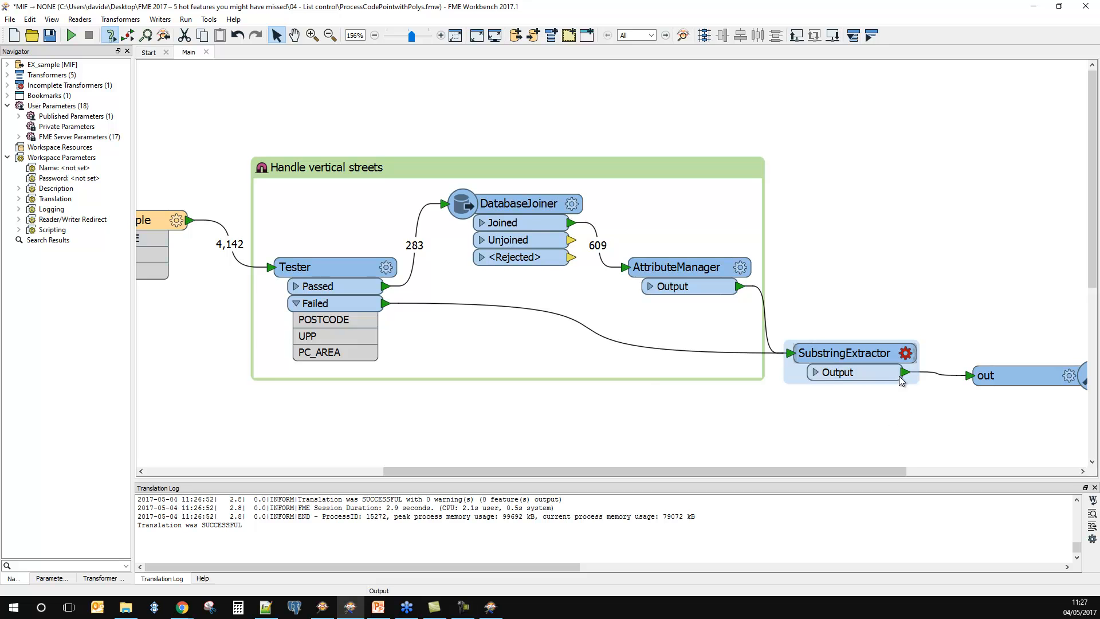
Step: Set the SubstringExtractor's source string to the POSTCODE attribute and its end index to 2, keeping start index 0
left_click(907, 355)
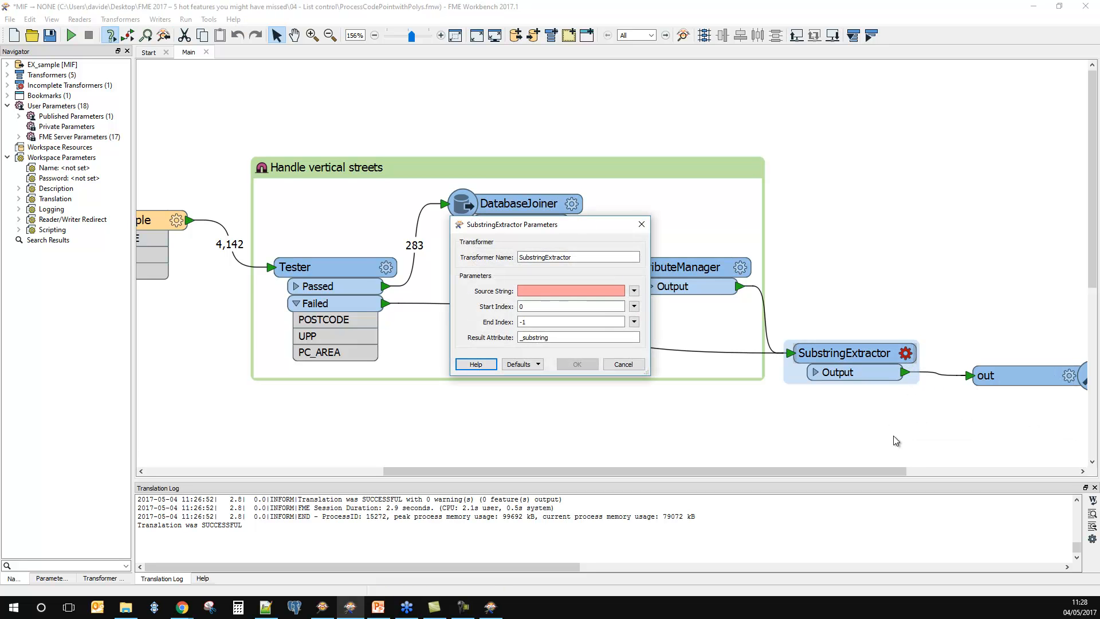
left_click(634, 291)
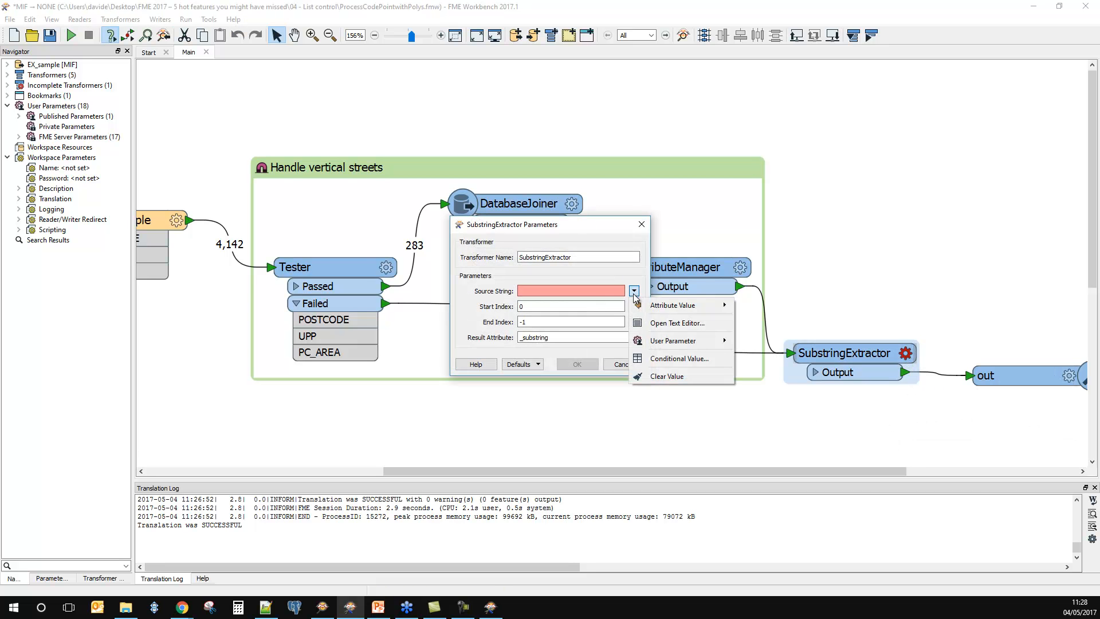
mouse_move(640, 308)
left_click(762, 319)
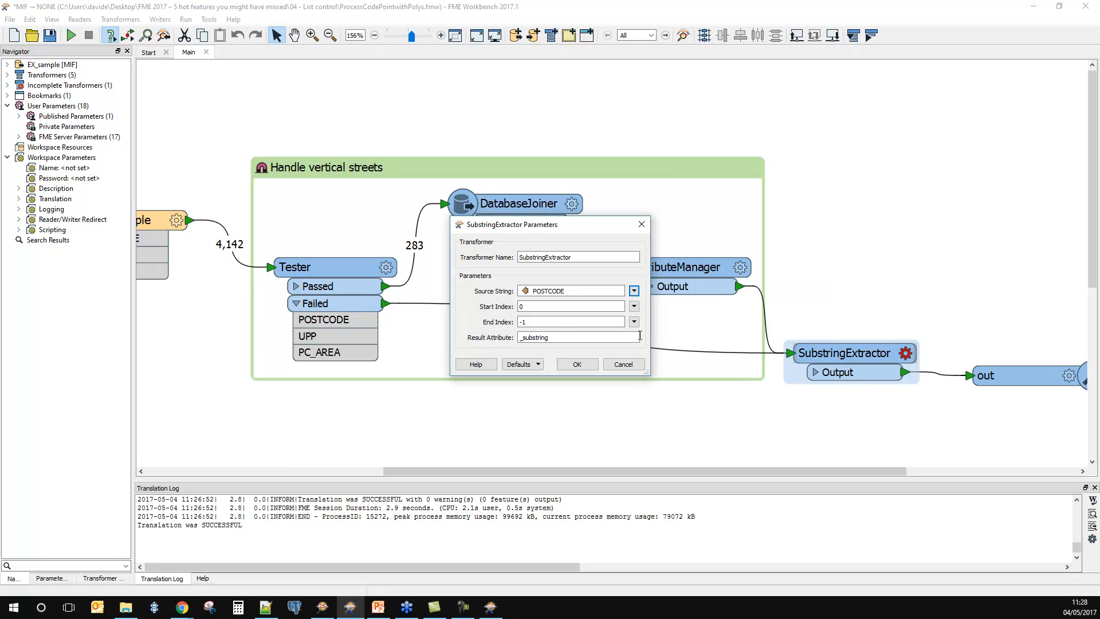
left_click(552, 307)
left_click(550, 319)
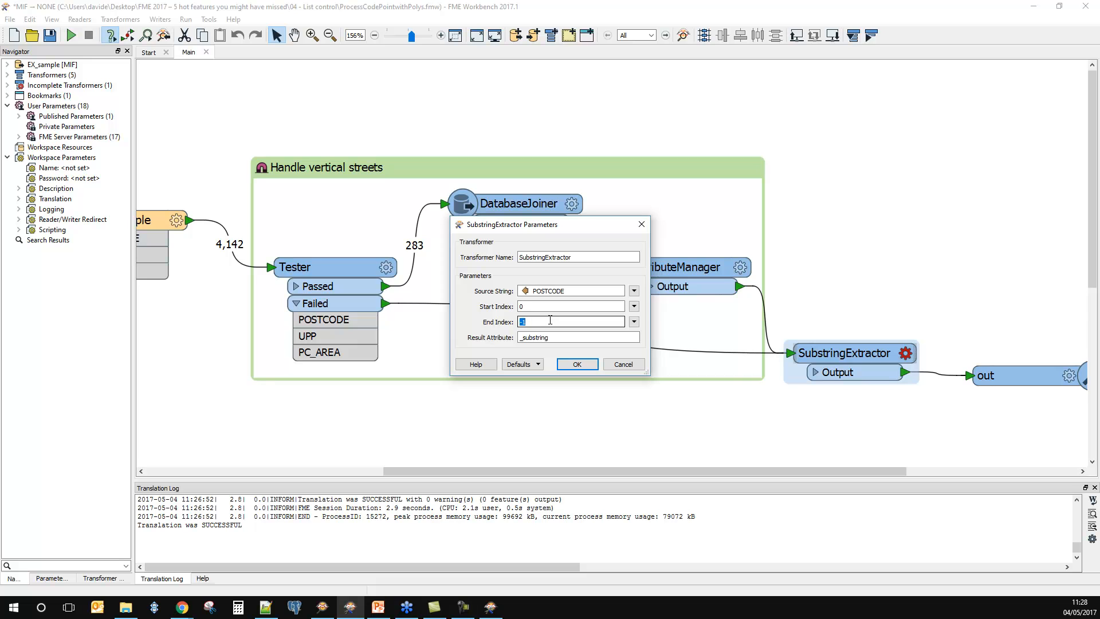
type("2")
Step: Name the SubstringExtractor's result attribute PC_DIST and accept its parameters
left_click(566, 338)
left_click(567, 338)
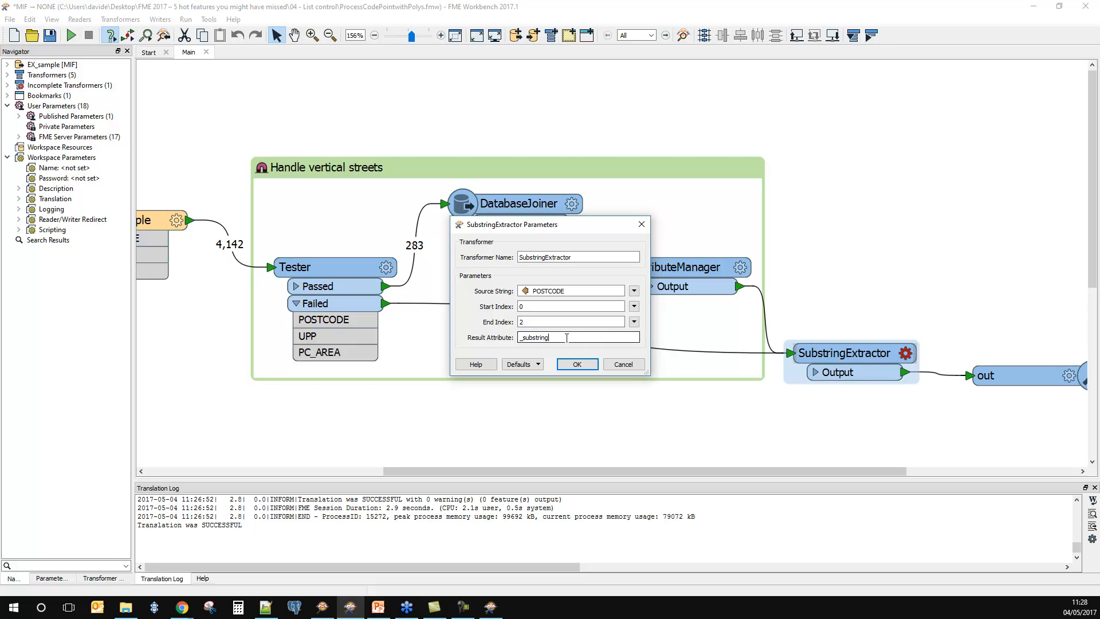
key("BackSpace")
key("BackSpace")
key("BackSpace")
key("BackSpace")
key("BackSpace")
key("BackSpace")
key("BackSpace")
key("BackSpace")
key("BackSpace")
key("BackSpace")
type("PC_DIST")
left_click(567, 362)
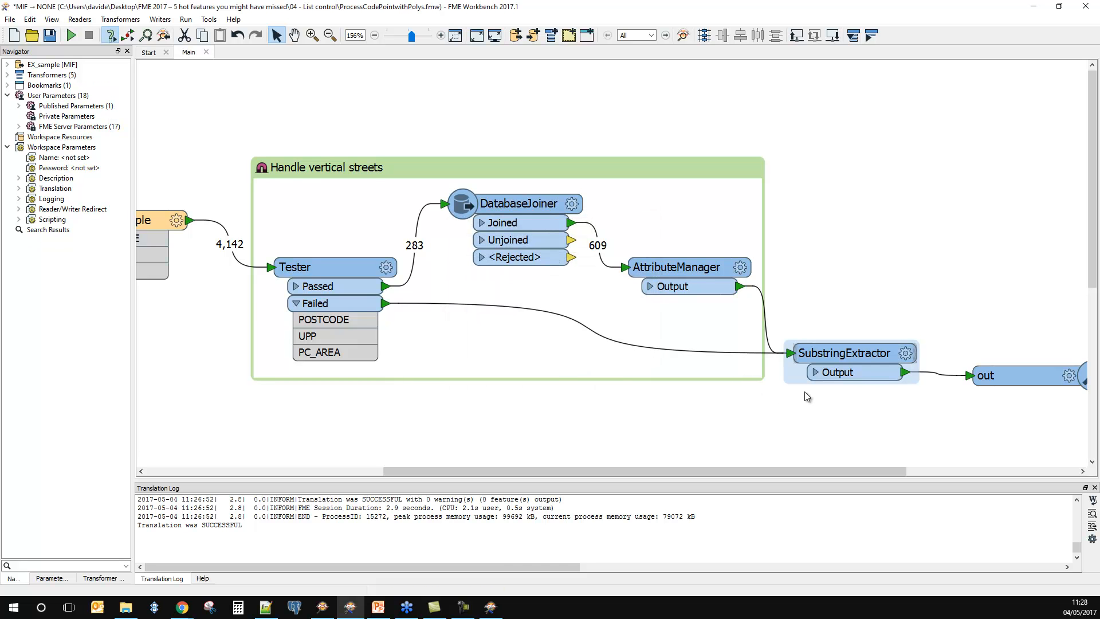
Step: Run the workspace, check the PC_DIST column in the Data Inspector output table, and return to Workbench
left_click(71, 36)
left_click(622, 324)
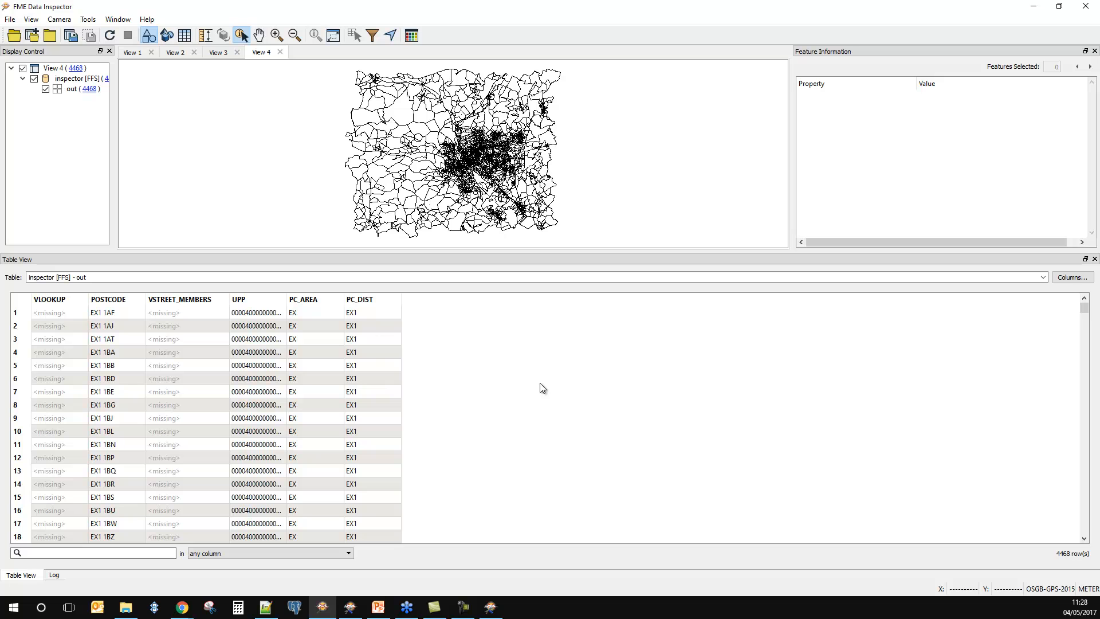
scroll(425, 449, "down", 13)
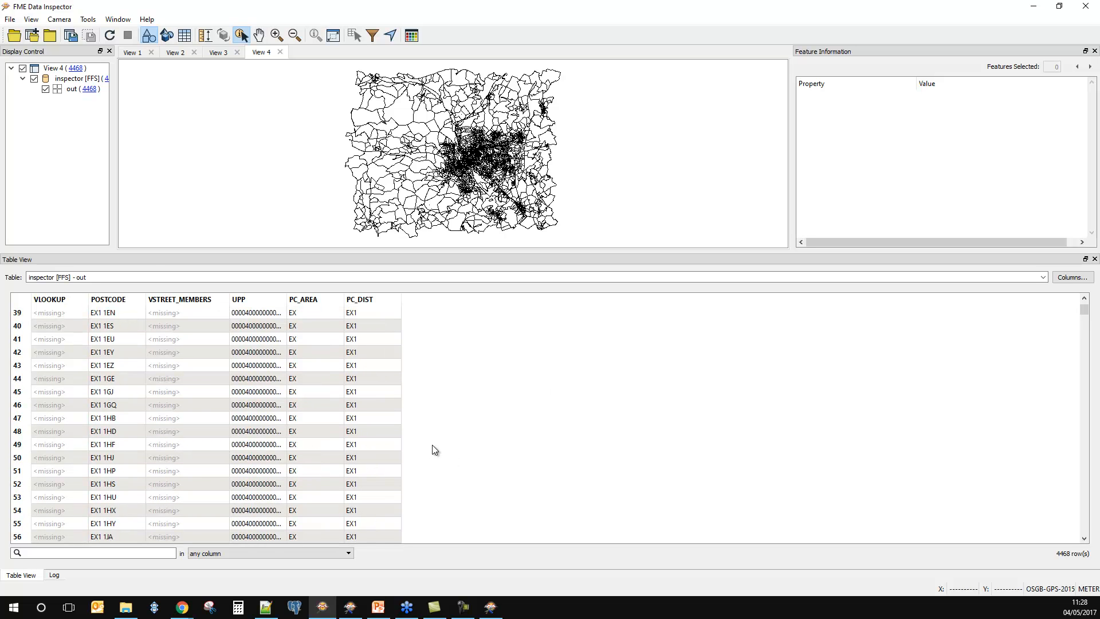
scroll(435, 453, "down", 15)
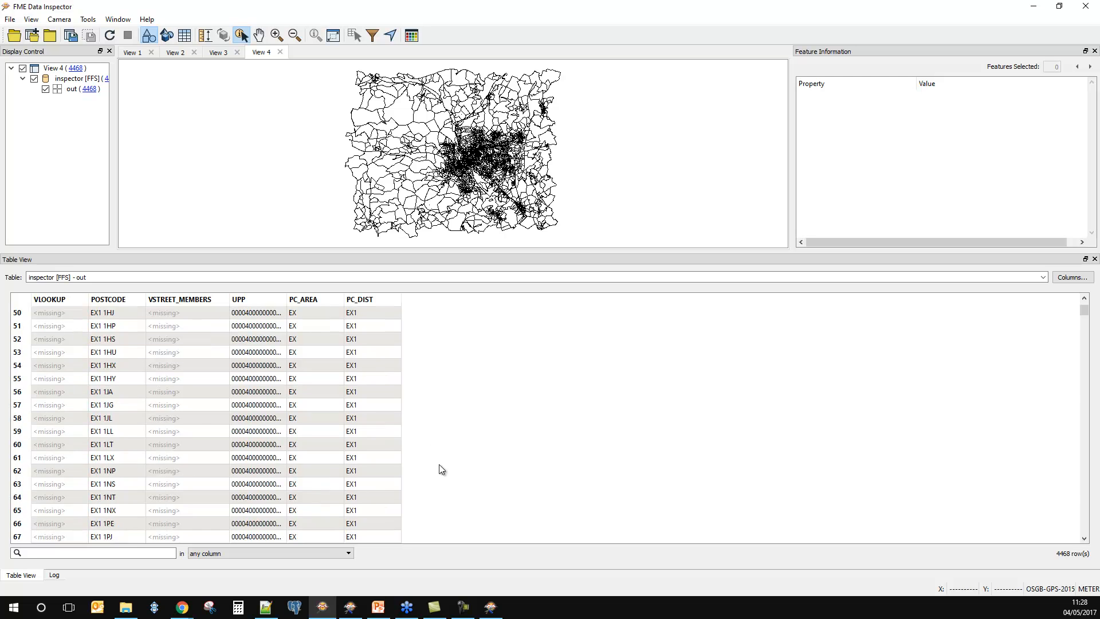
scroll(441, 460, "down", 4)
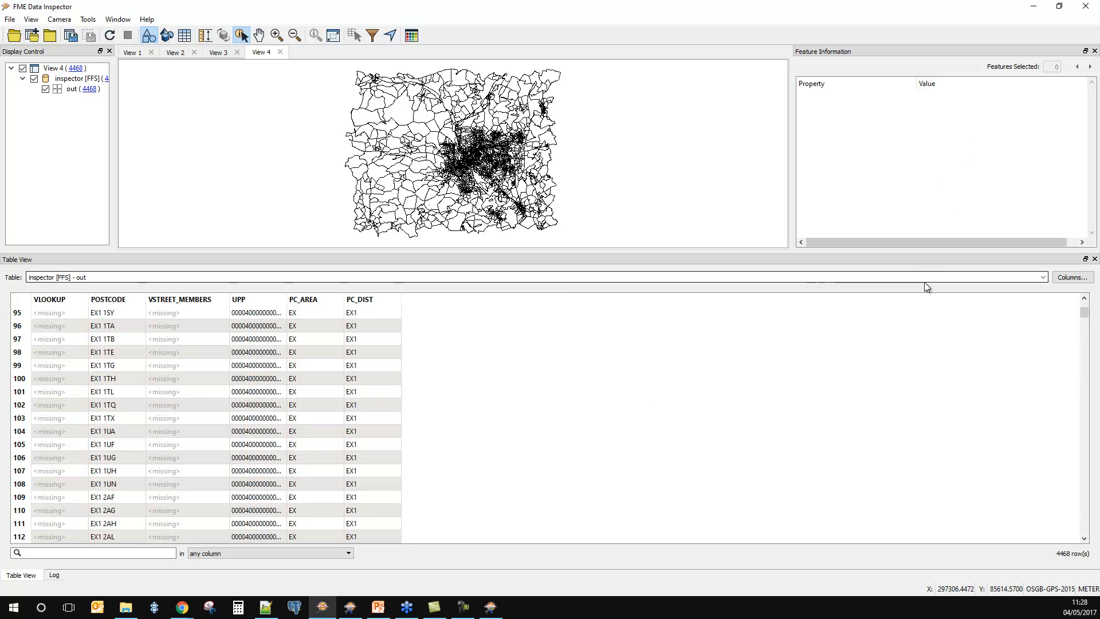
left_click(1034, 7)
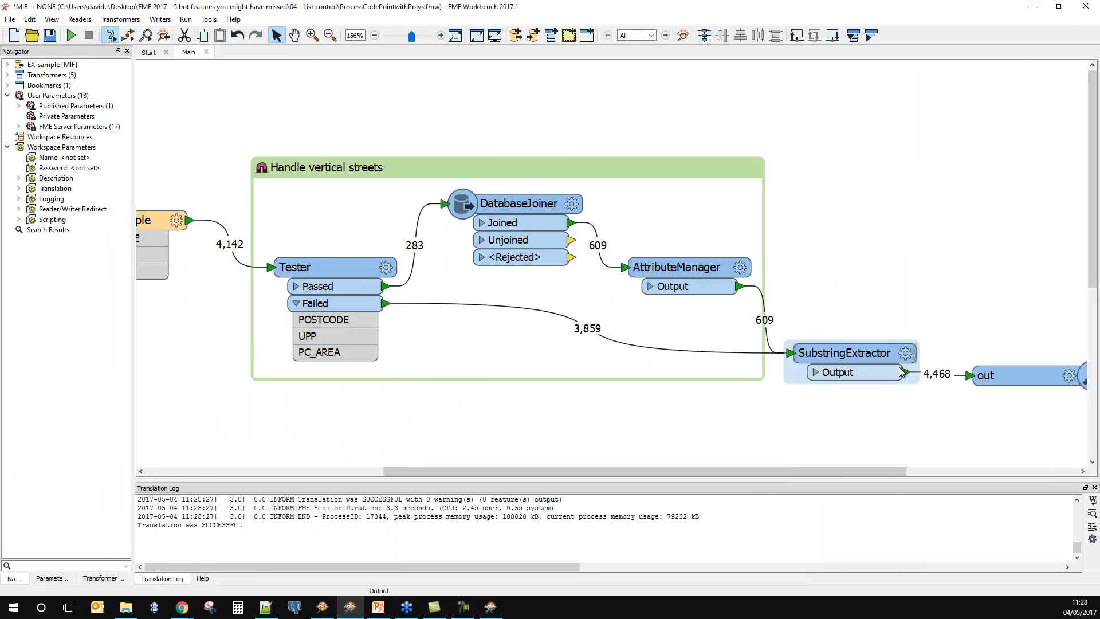
Step: Insert a Dissolver on the connection from SubstringExtractor to out, output through its Area port, and place it below the SubstringExtractor
left_click_drag(881, 471, 937, 471)
left_click_drag(928, 375, 954, 416)
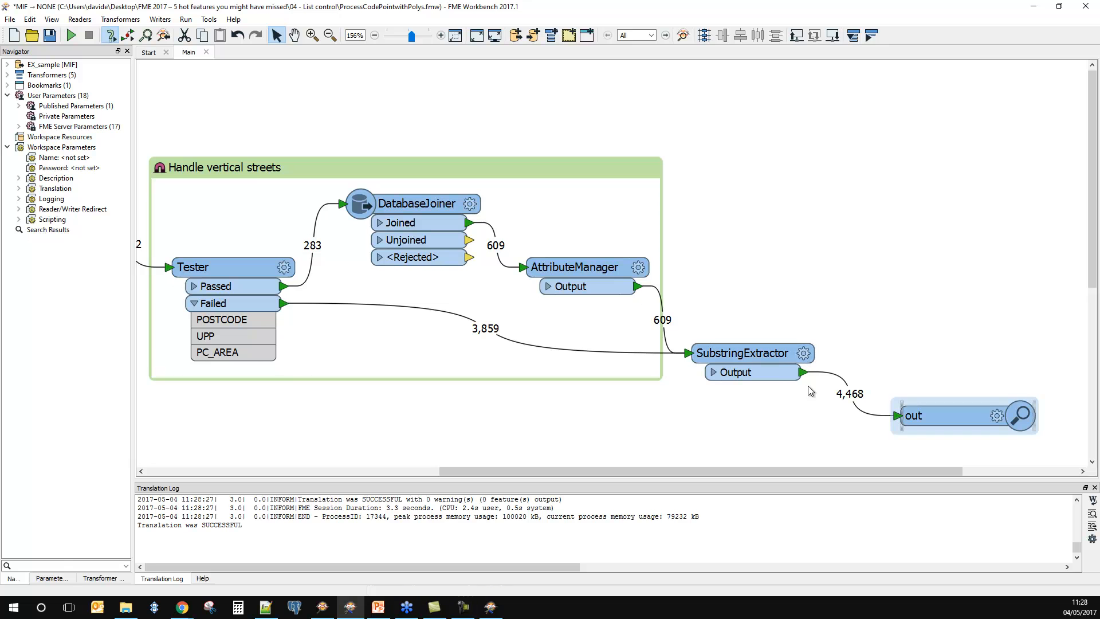
left_click(824, 445)
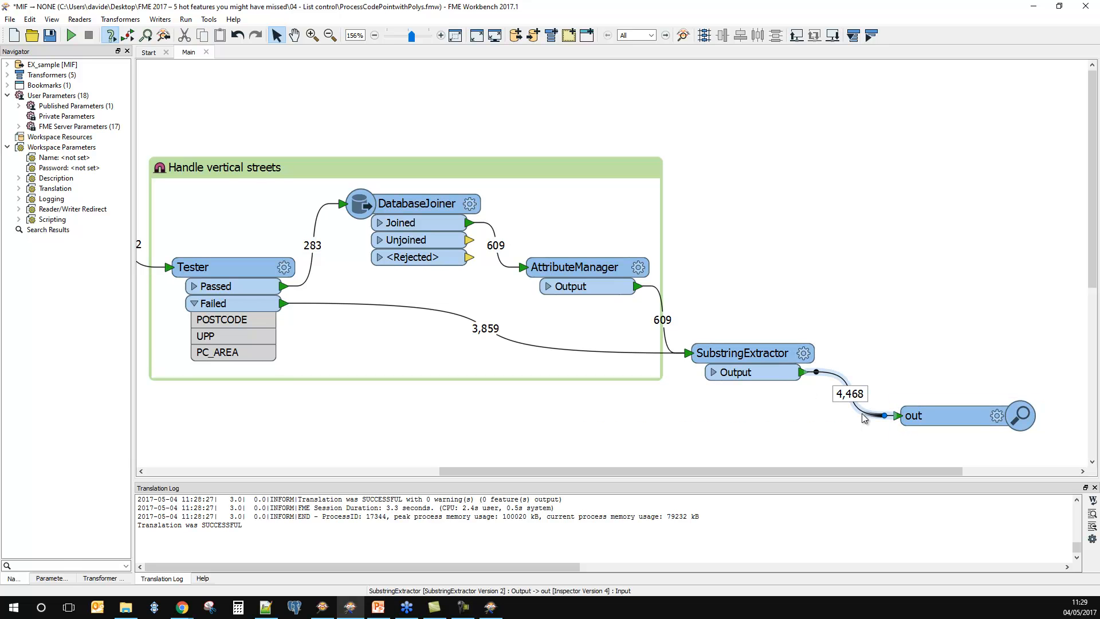
type("diss")
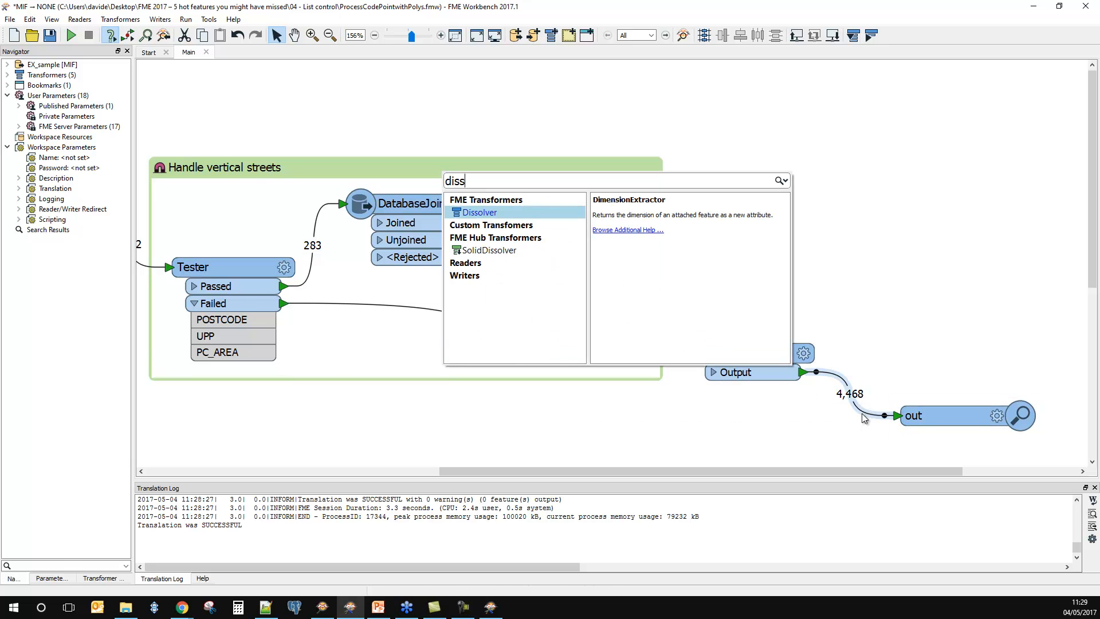
key("Return")
left_click_drag(933, 379, 762, 358)
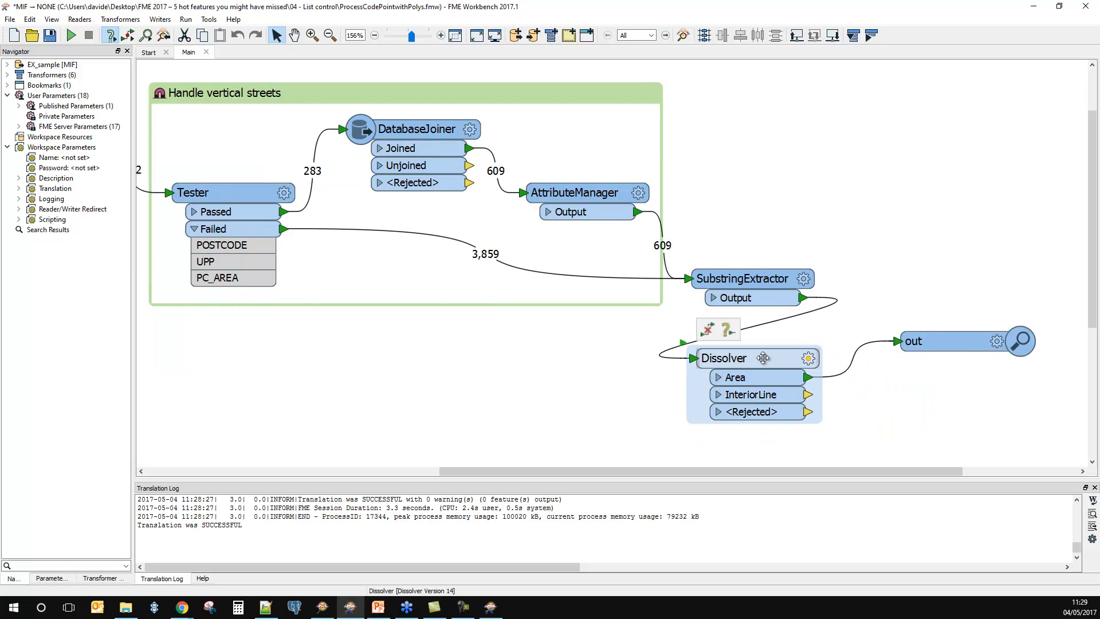
left_click(799, 335)
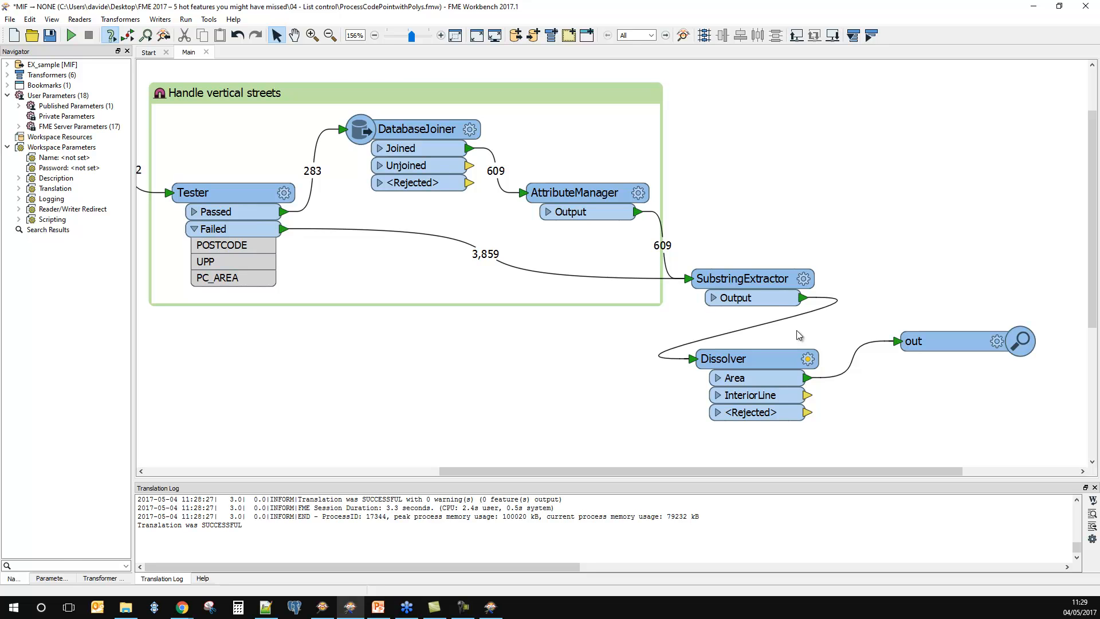
Step: Enable Generate List in the Dissolver's parameters and set it to add all attributes to the list
left_click(808, 359)
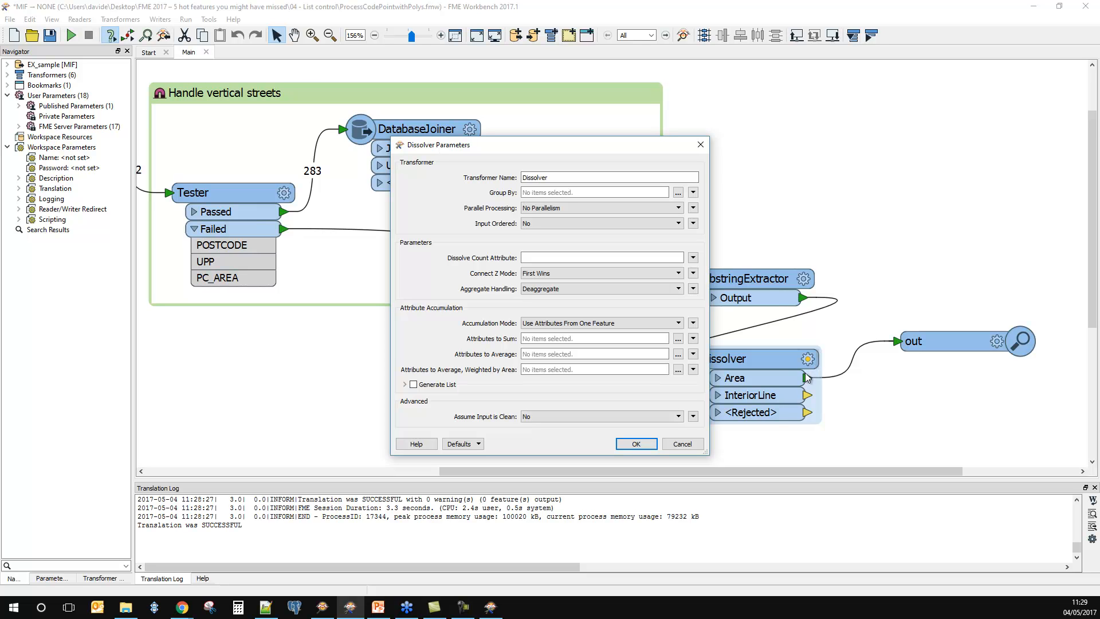
left_click(405, 385)
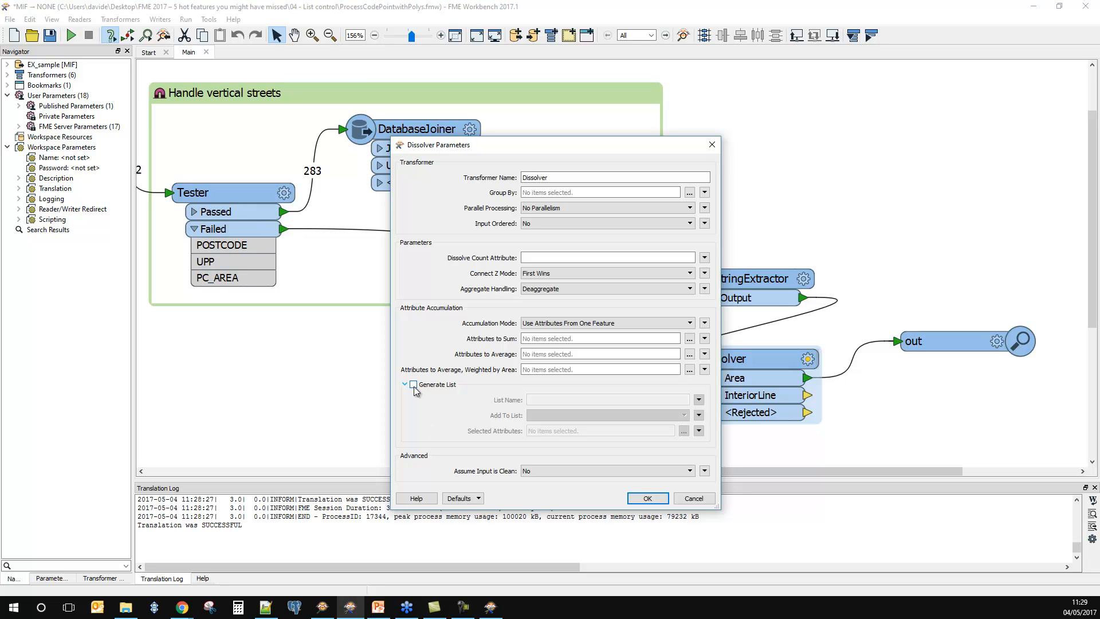
left_click(414, 385)
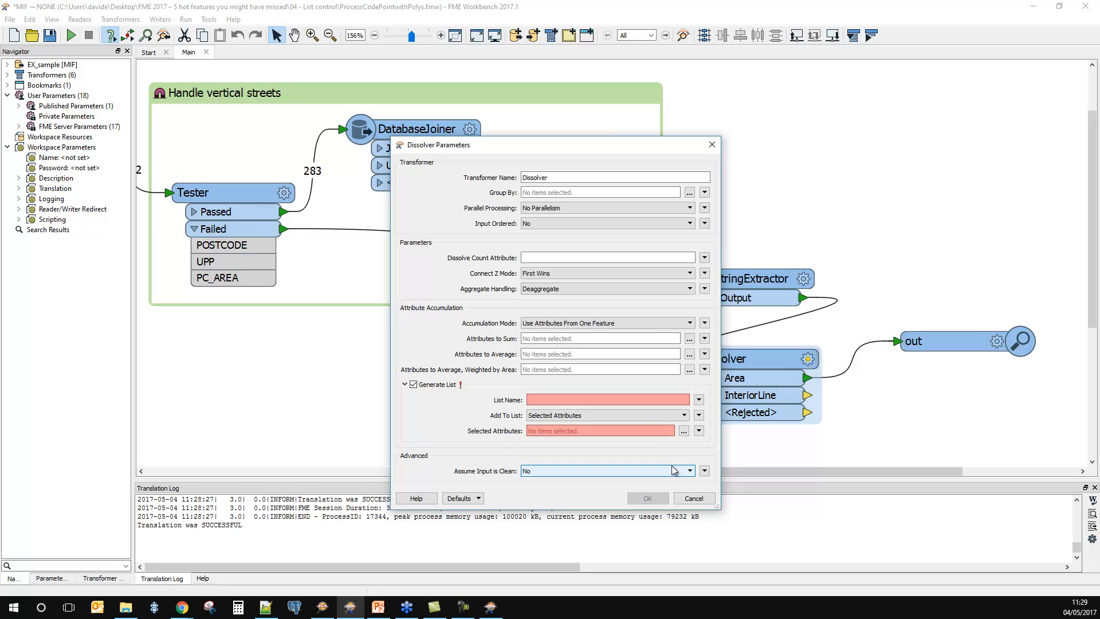
left_click(572, 416)
left_click(564, 425)
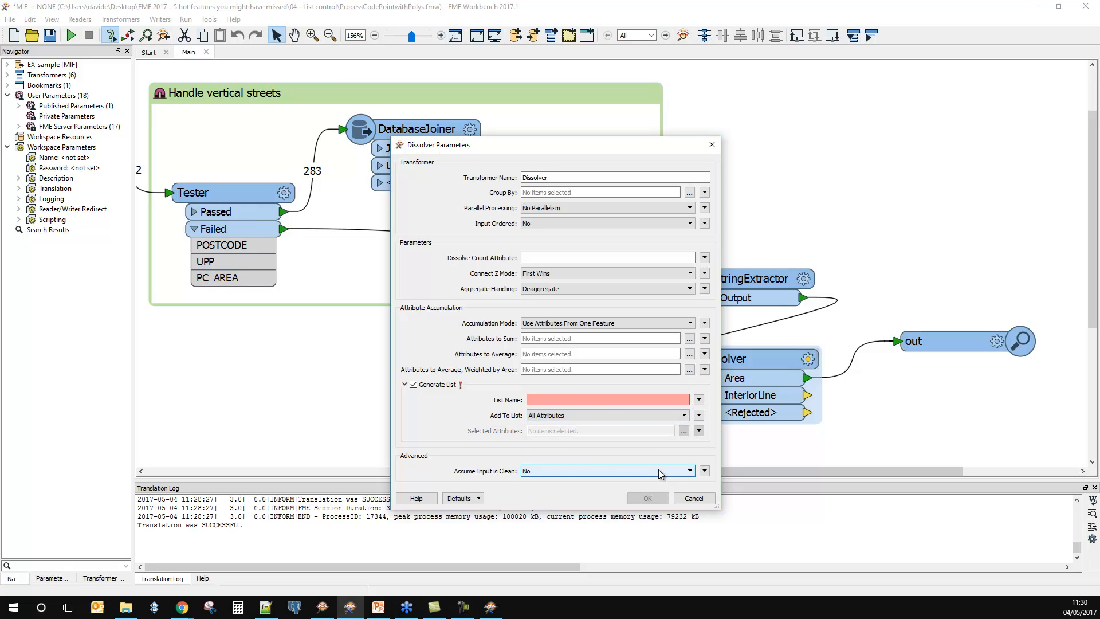
Step: Give the Dissolver's generated list a postcode-related name with a leading underscore and accept the parameters
left_click(592, 399)
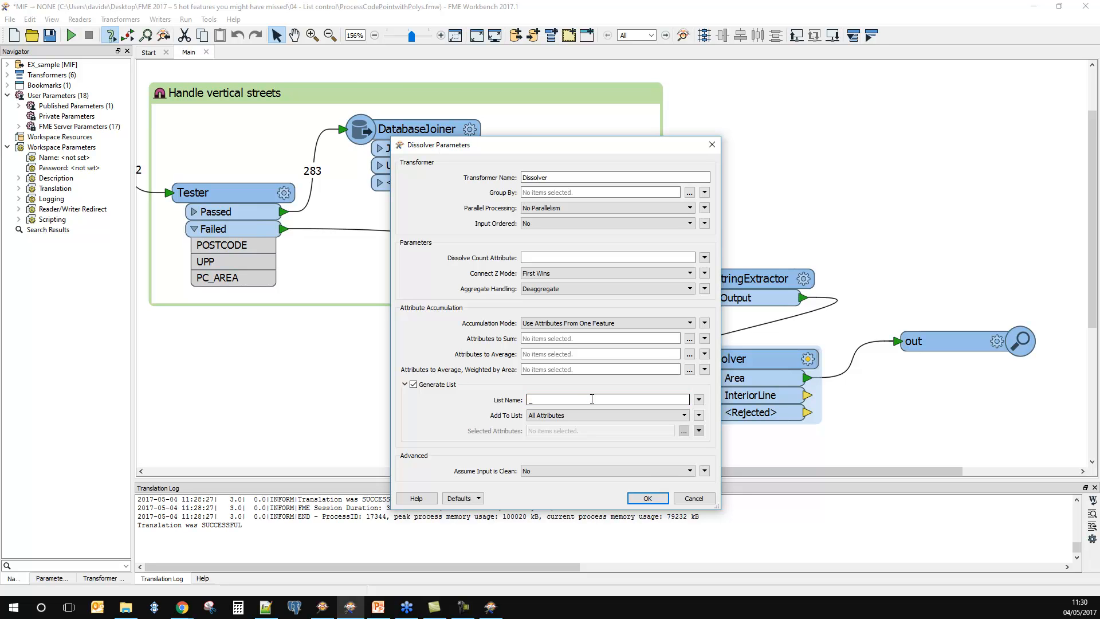
type("_sec")
key("BackSpace")
key("BackSpace")
key("BackSpace")
type("Postcode_mem")
key("BackSpace")
type("p")
left_click(647, 498)
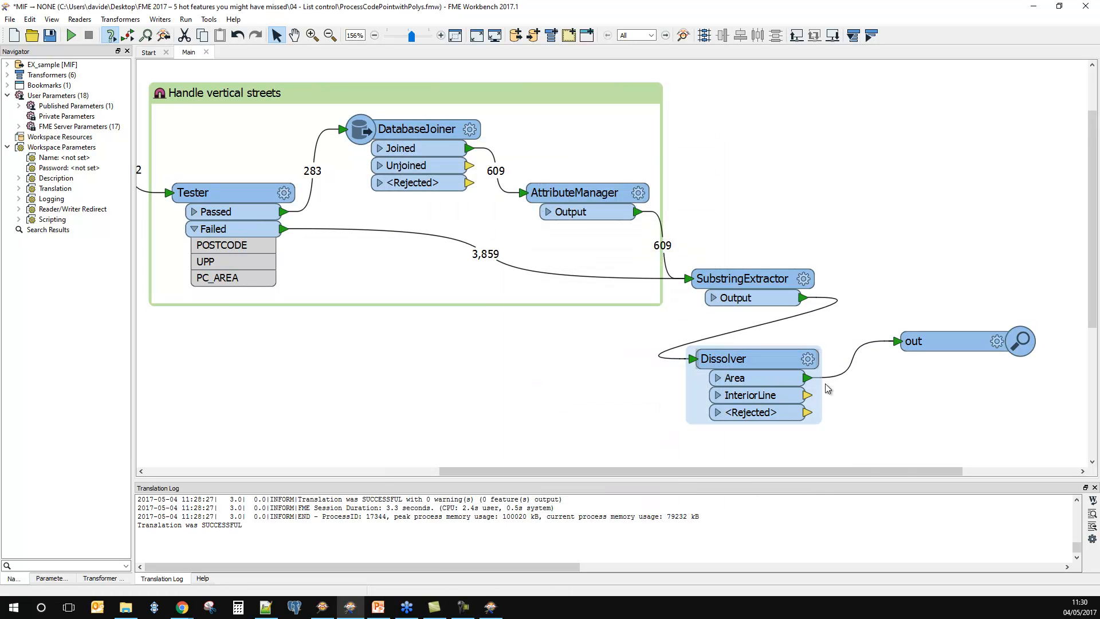
Step: Connect an Inspector to the SubstringExtractor's Output port and name it Pcode
right_click(780, 376)
right_click(782, 300)
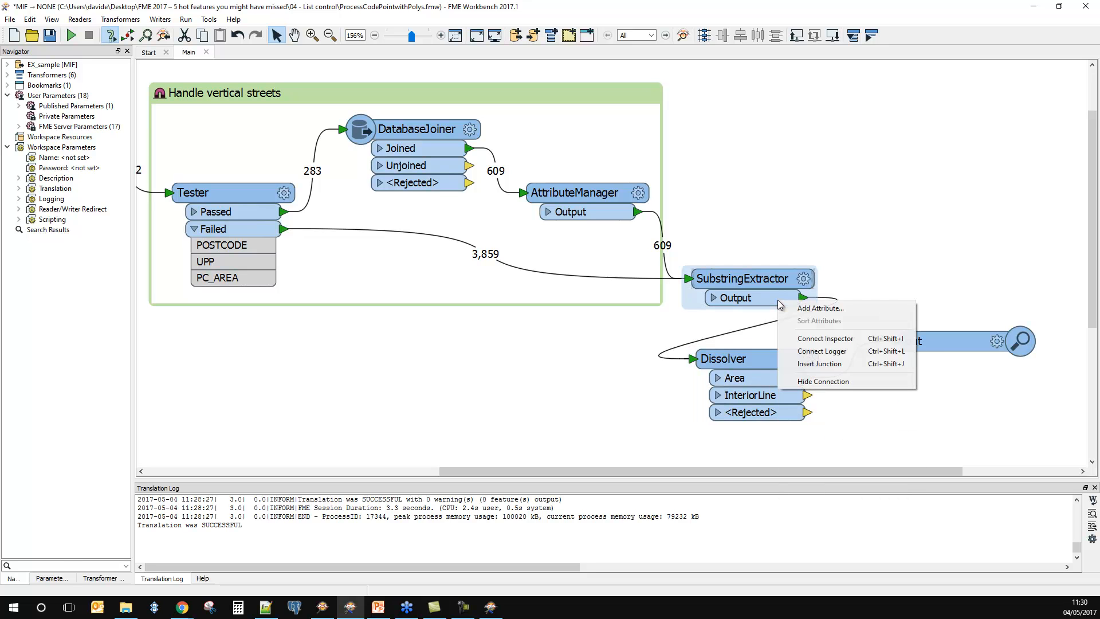
left_click(833, 345)
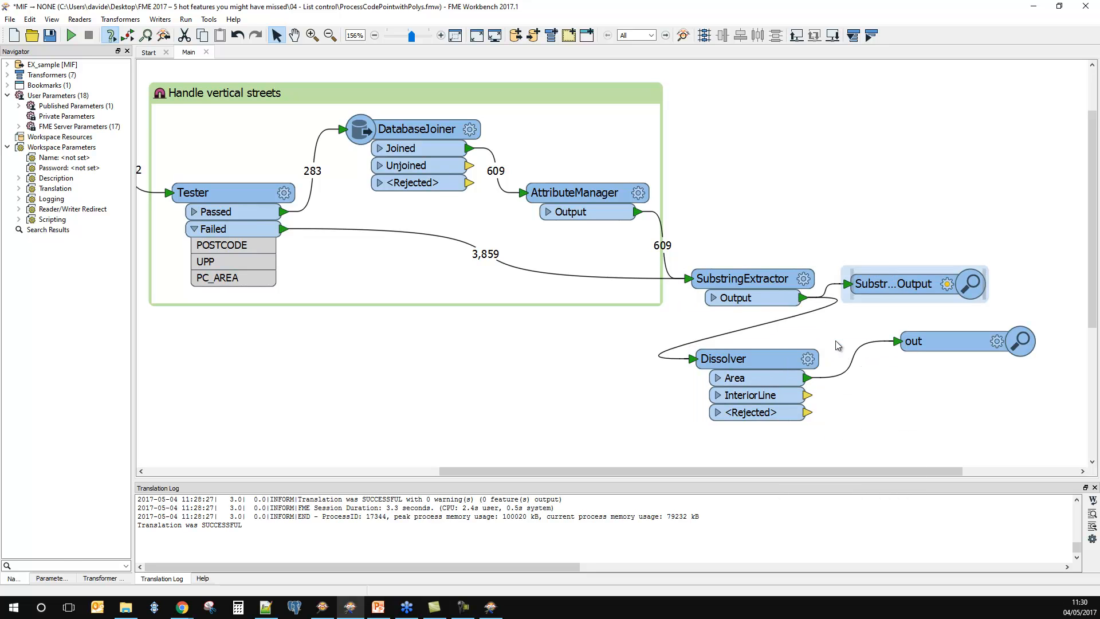
left_click(945, 286)
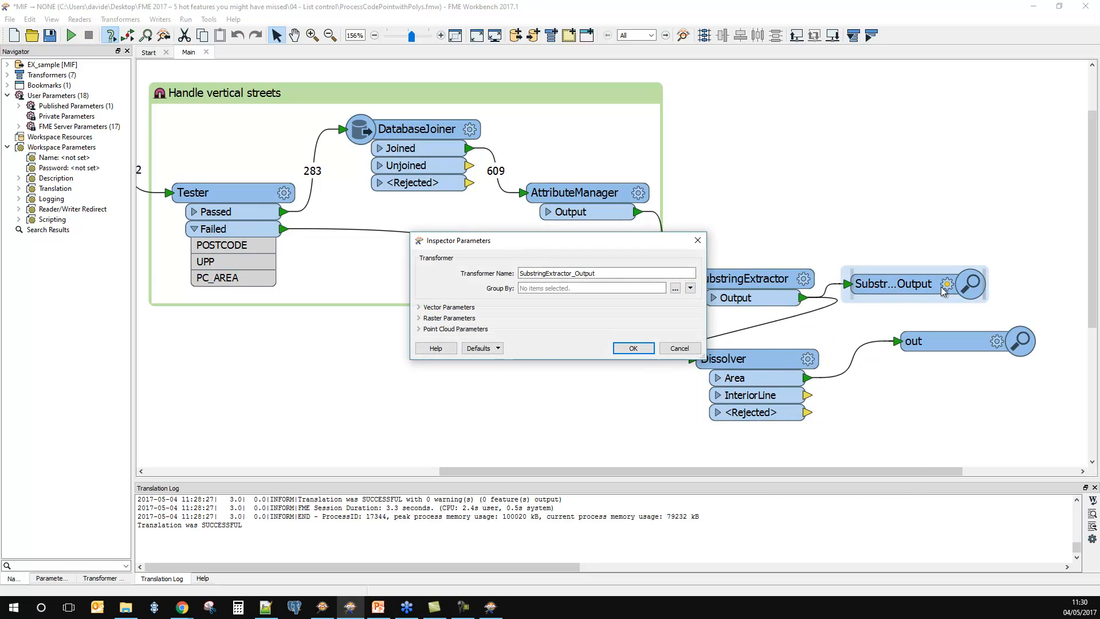
double_click(610, 275)
type("Pcode")
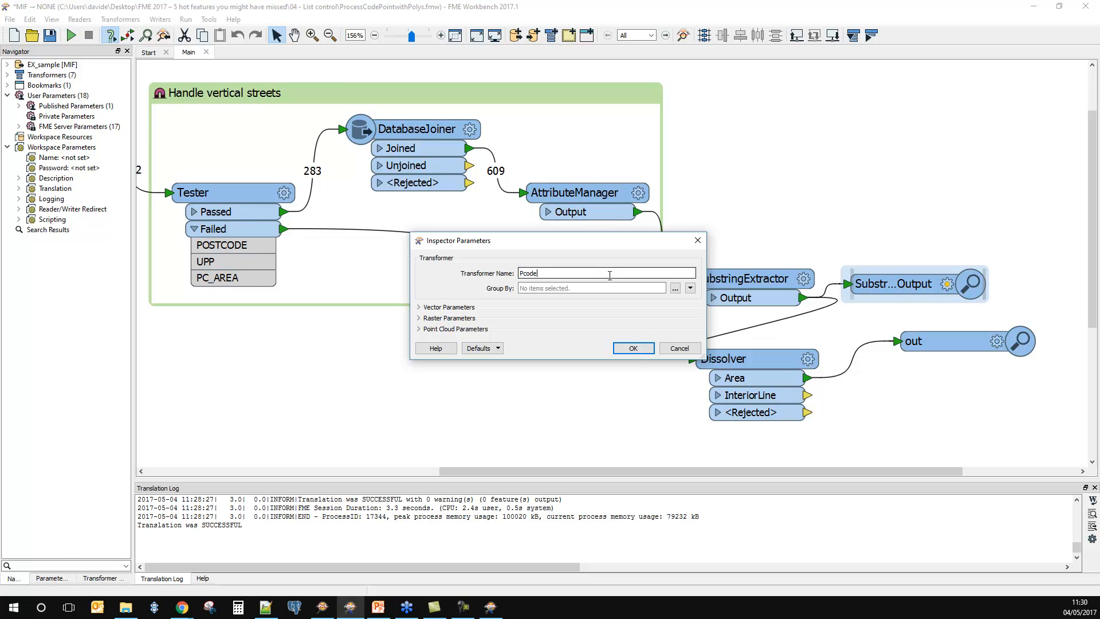
left_click(635, 349)
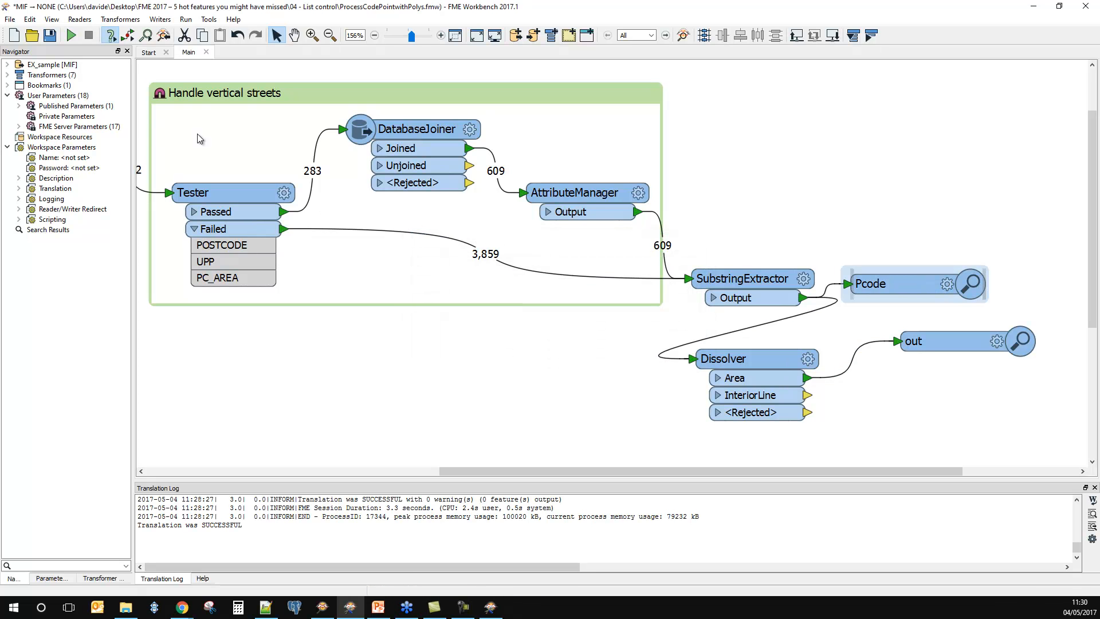
Step: Run the workspace on EX_sample.mif and align the Pcode inspector above the out inspector
left_click(71, 36)
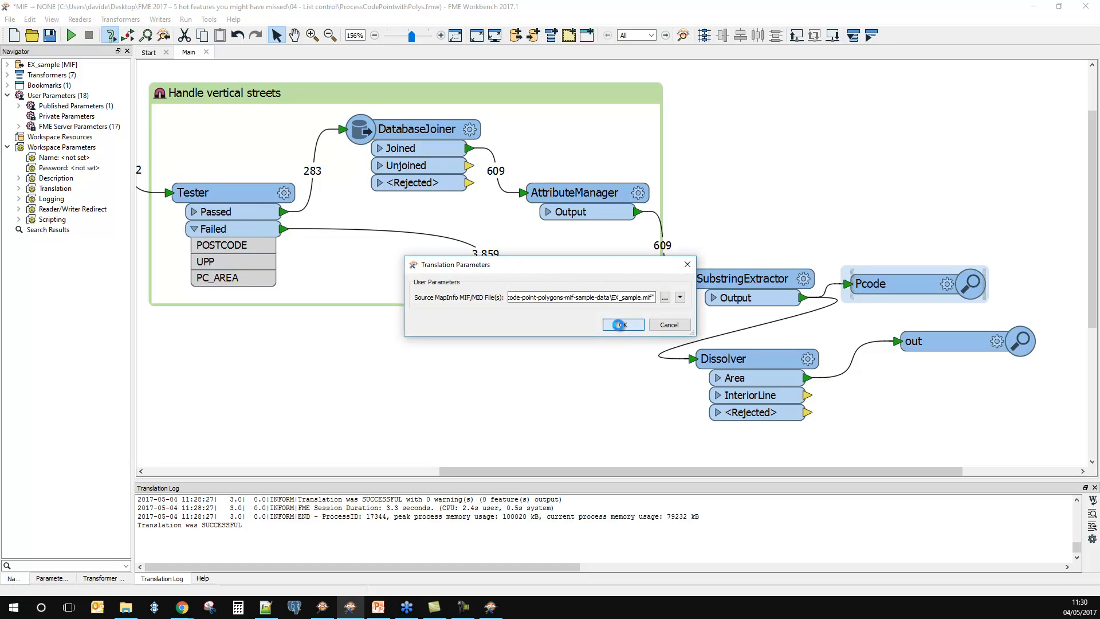
left_click(634, 344)
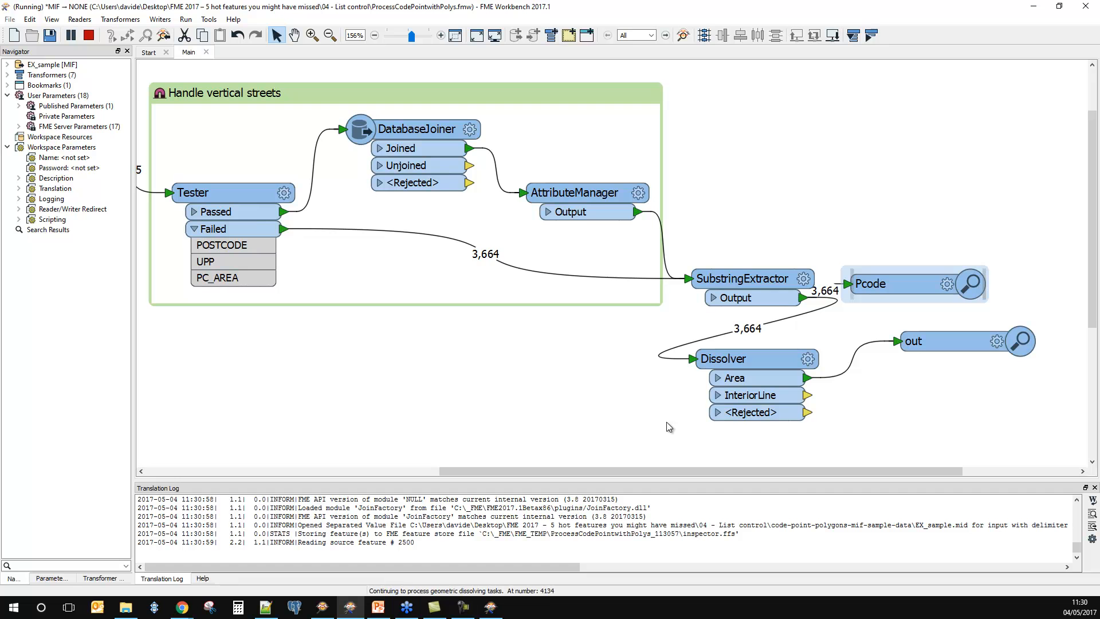
left_click_drag(913, 288, 963, 270)
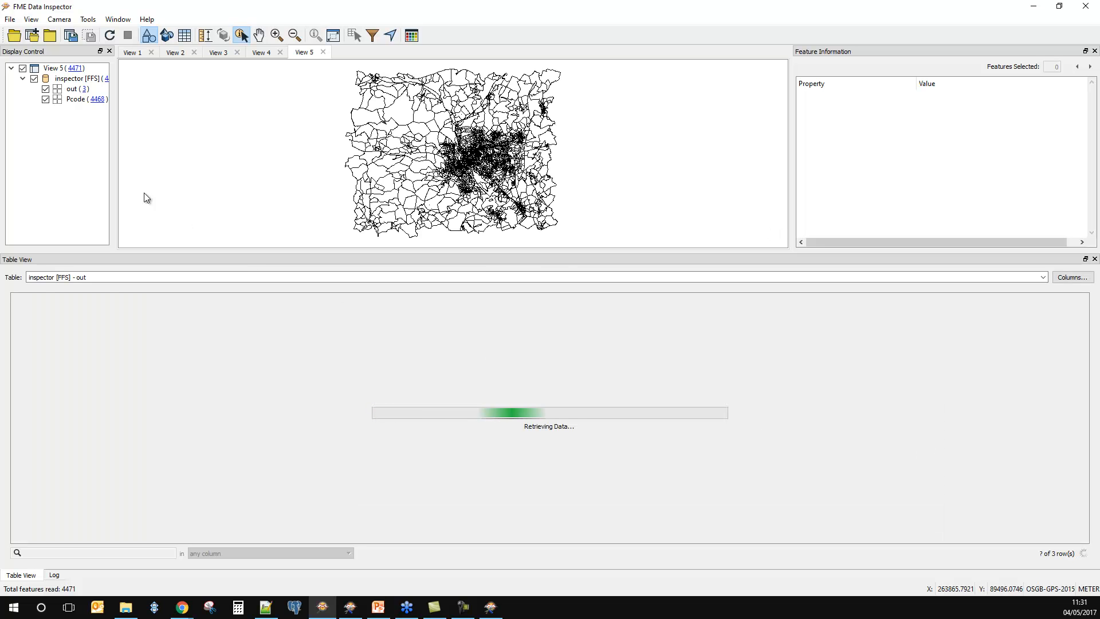
Step: Hide the Pcode features in the Data Inspector to examine the dissolved outline, and return to Workbench
left_click(45, 99)
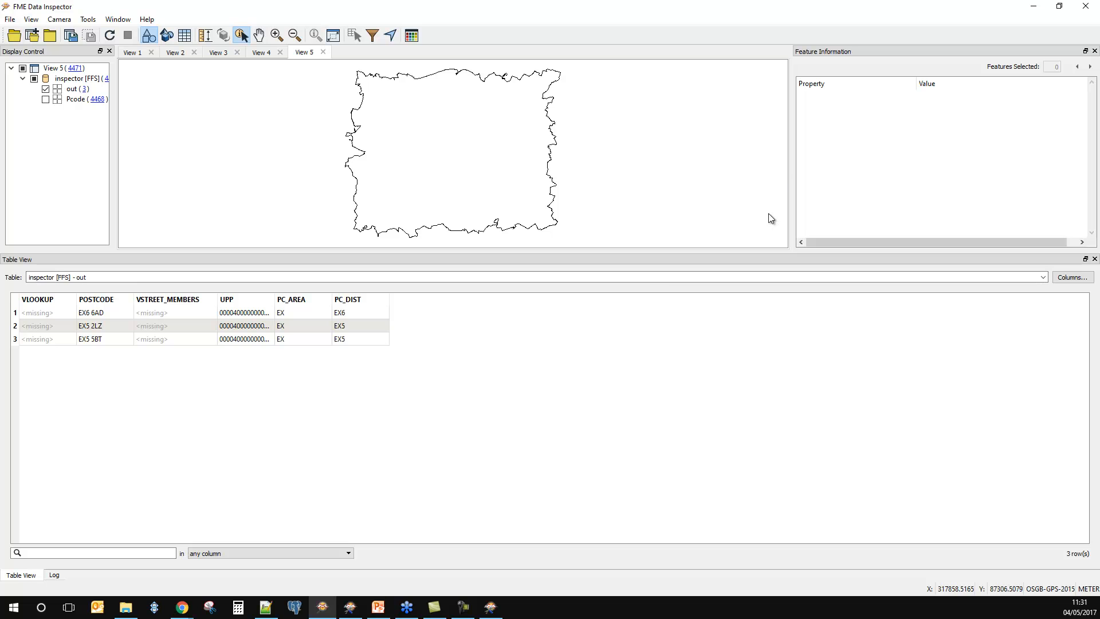
left_click(1033, 7)
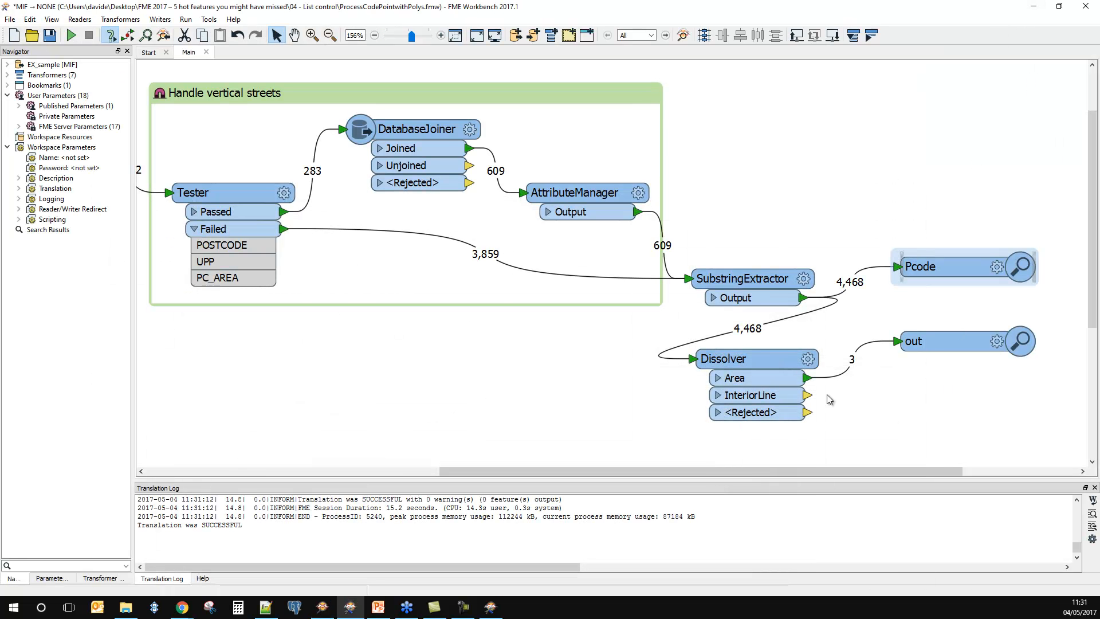
Step: Set the Dissolver to group by PC_DIST and accept its parameters
left_click(807, 359)
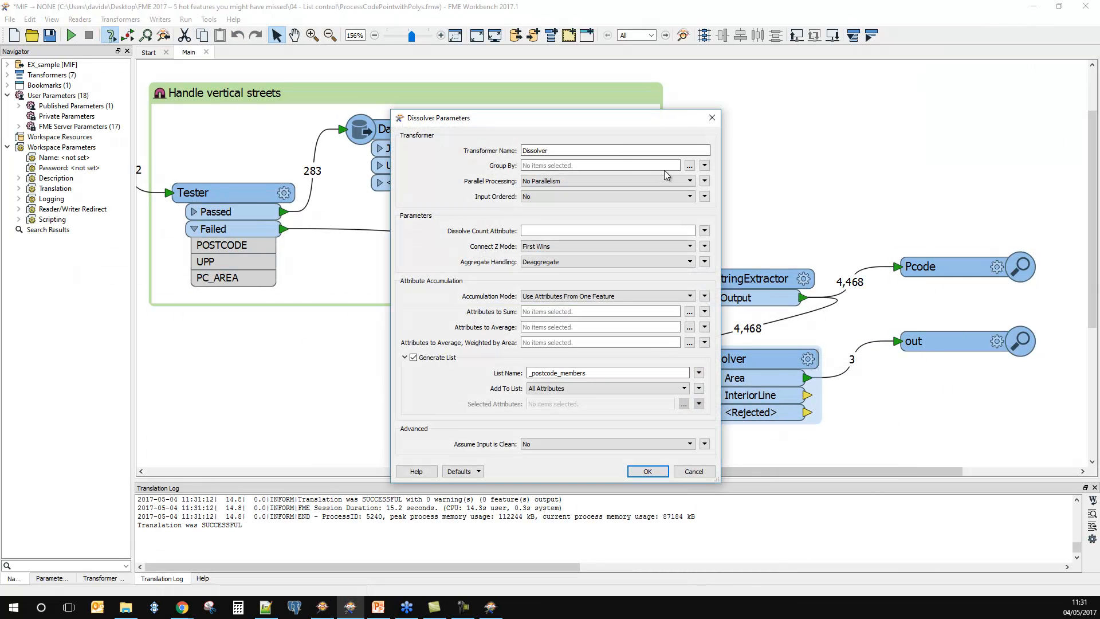
left_click(689, 165)
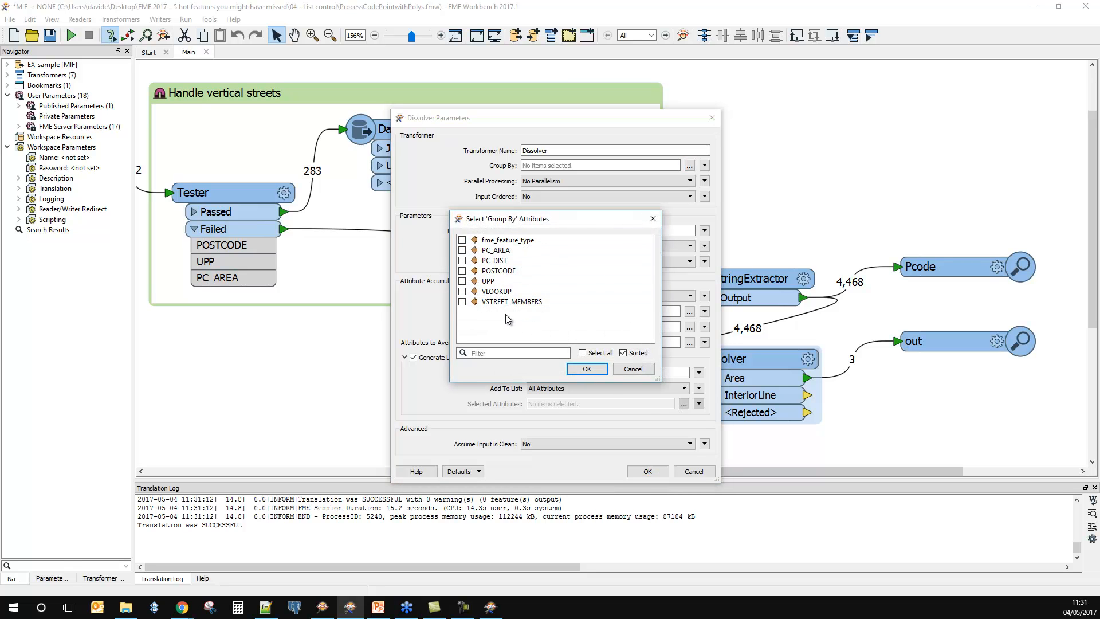
left_click(462, 261)
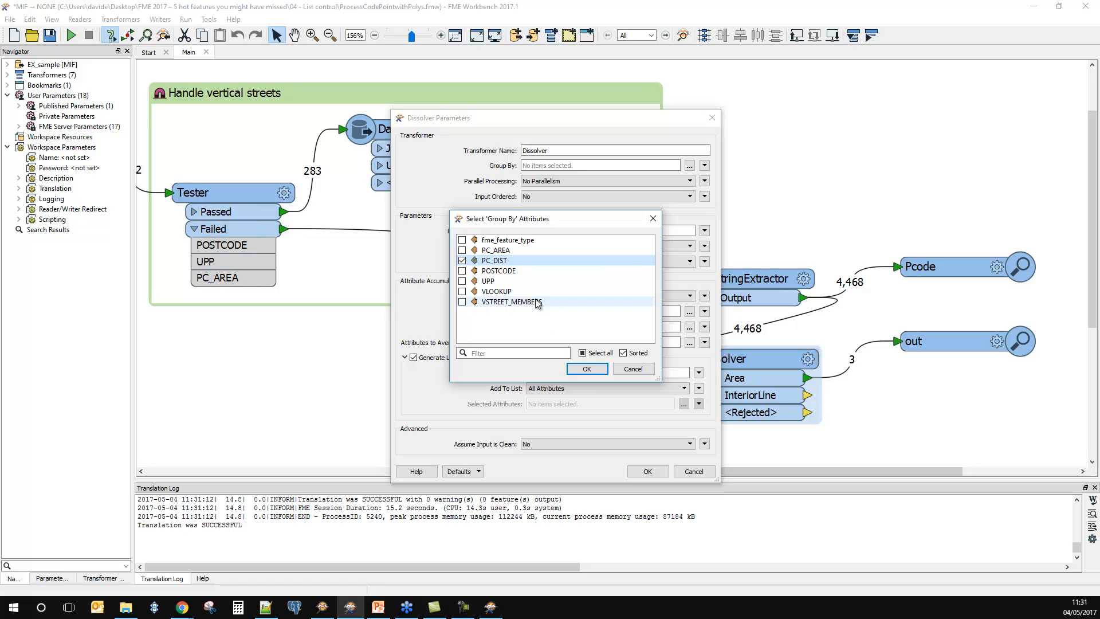
left_click(577, 374)
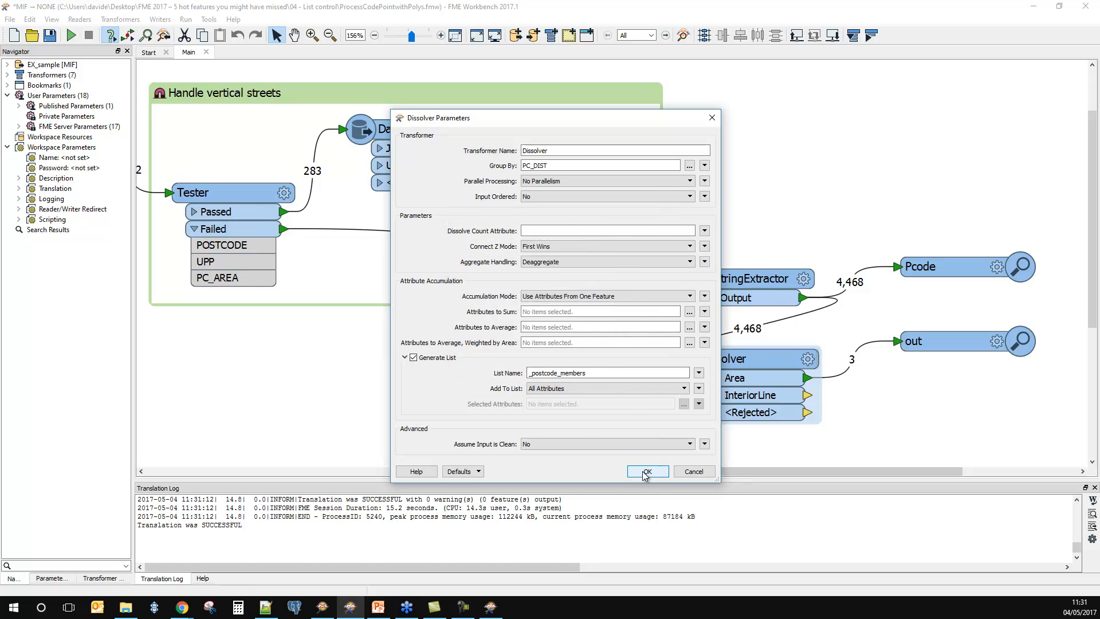
left_click(647, 470)
Step: Rerun the workspace on EX_sample.mif and hide the Pcode features in the Data Inspector view
left_click(71, 36)
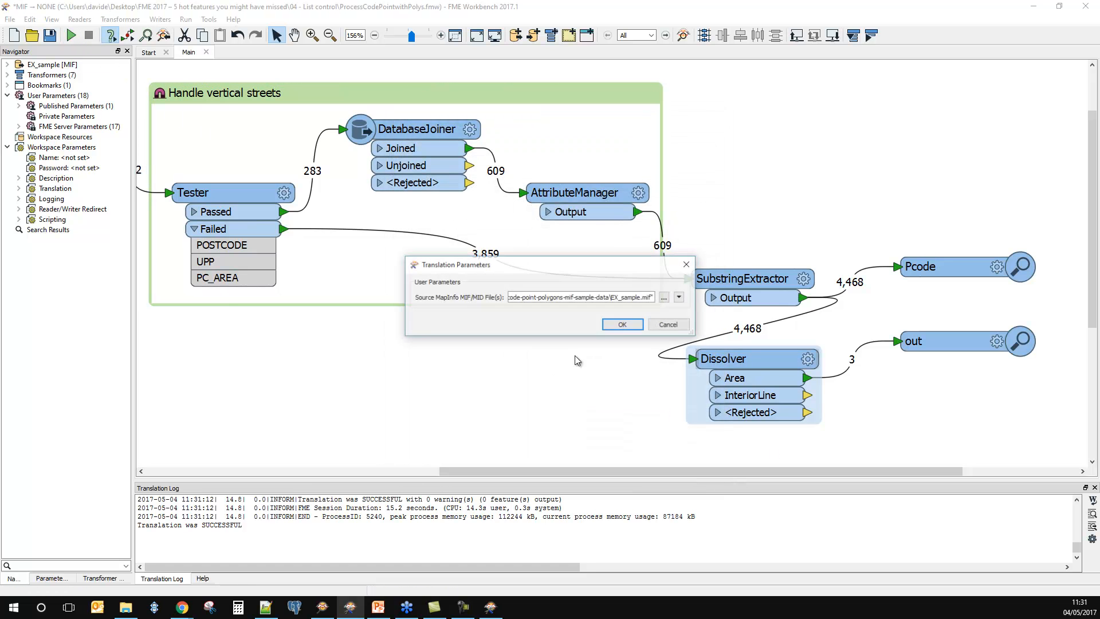
left_click(622, 325)
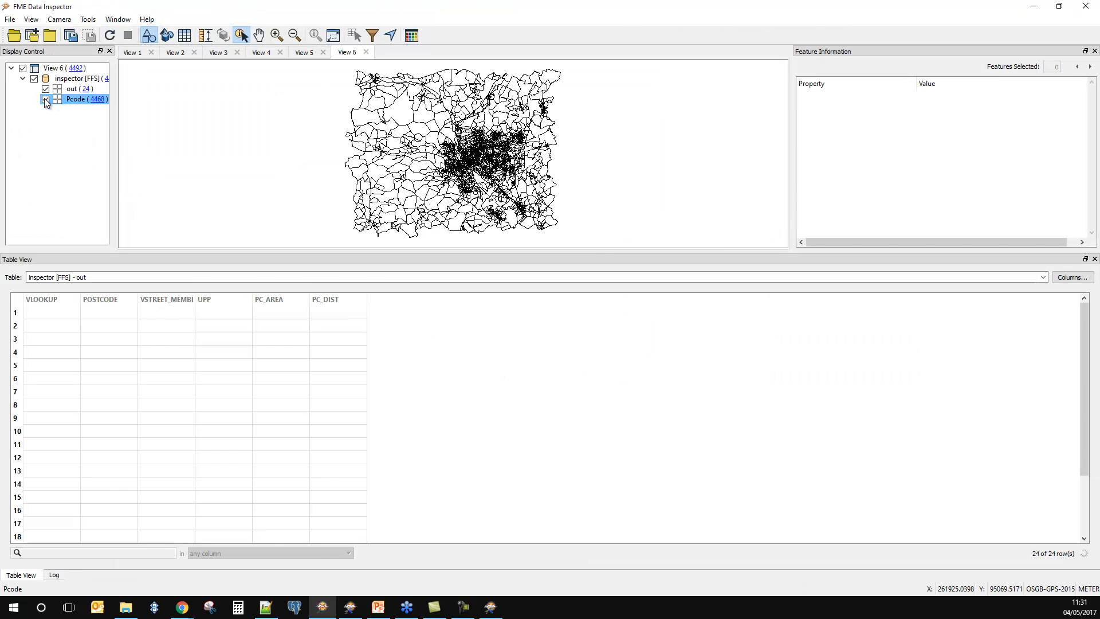
left_click(46, 99)
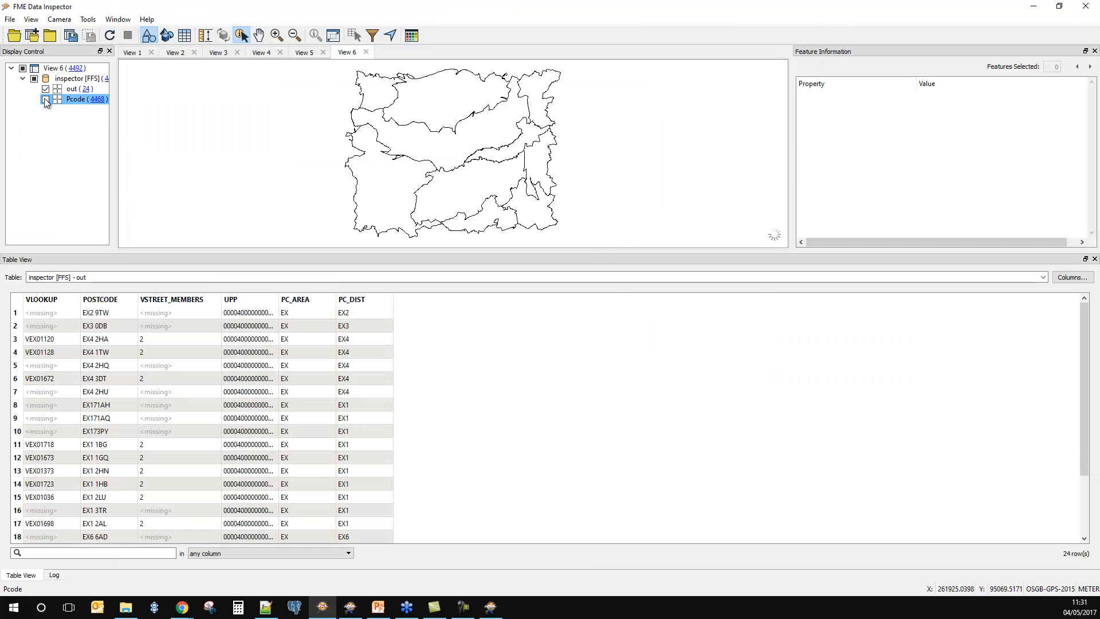
Step: Select the south-western district polygon and enlarge the feature information area to read its _postcode_members(0) attributes in full
left_click(383, 186)
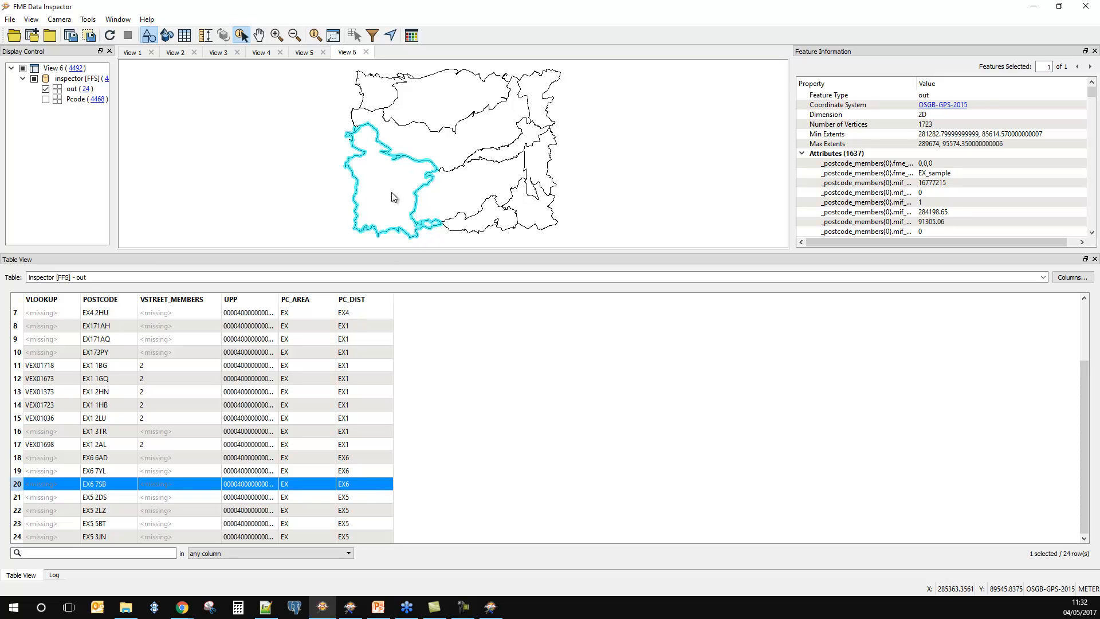
left_click_drag(687, 250, 681, 457)
left_click(857, 166)
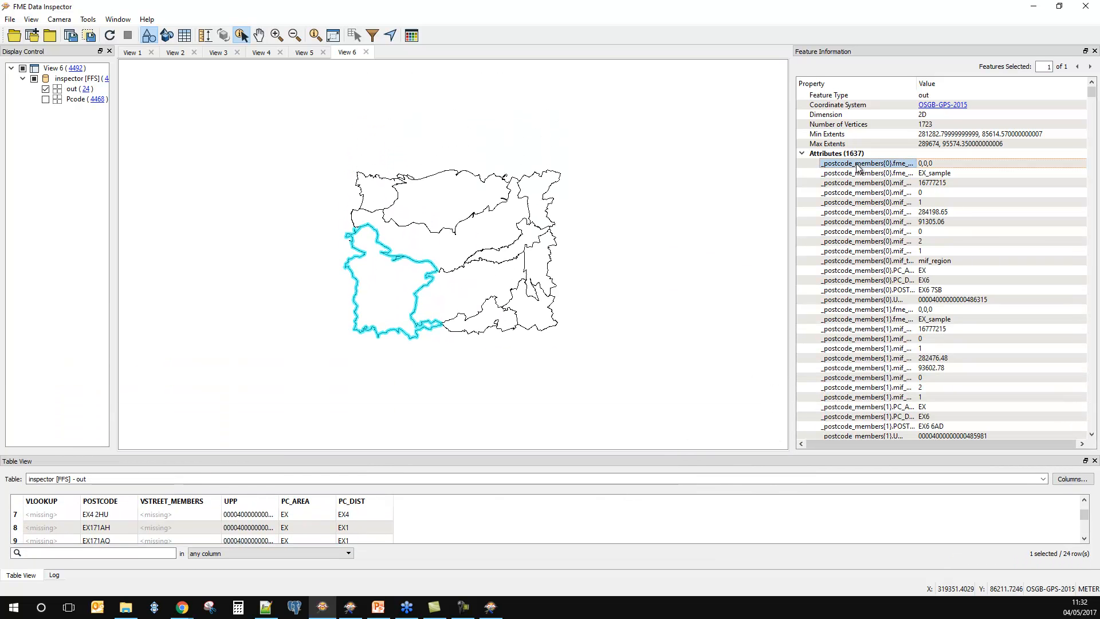
left_click(901, 300, "shift")
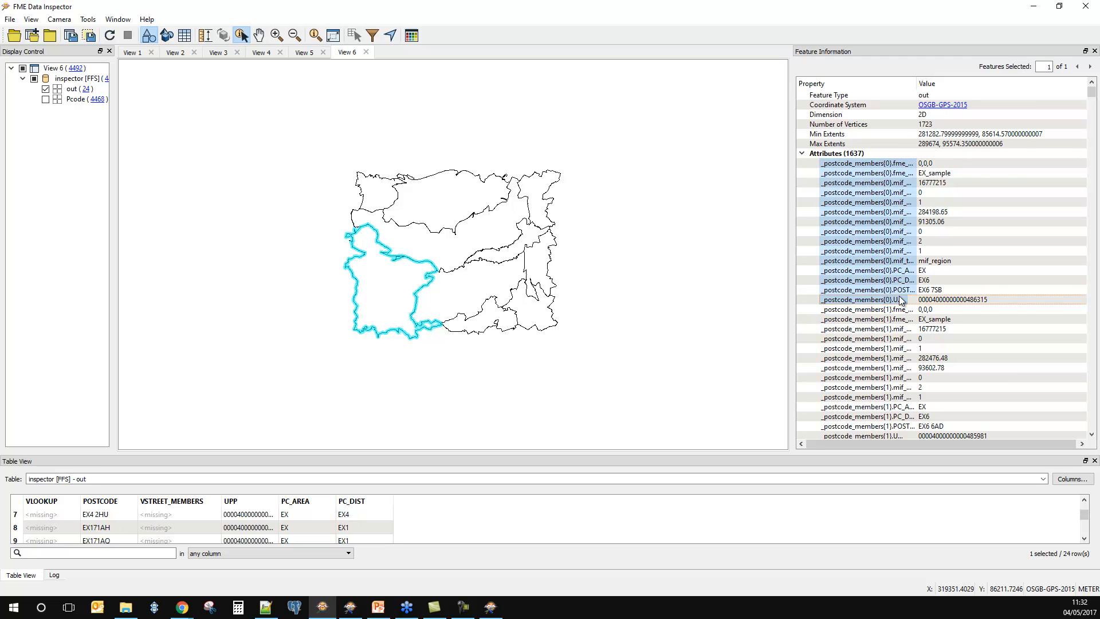
left_click_drag(789, 189, 541, 245)
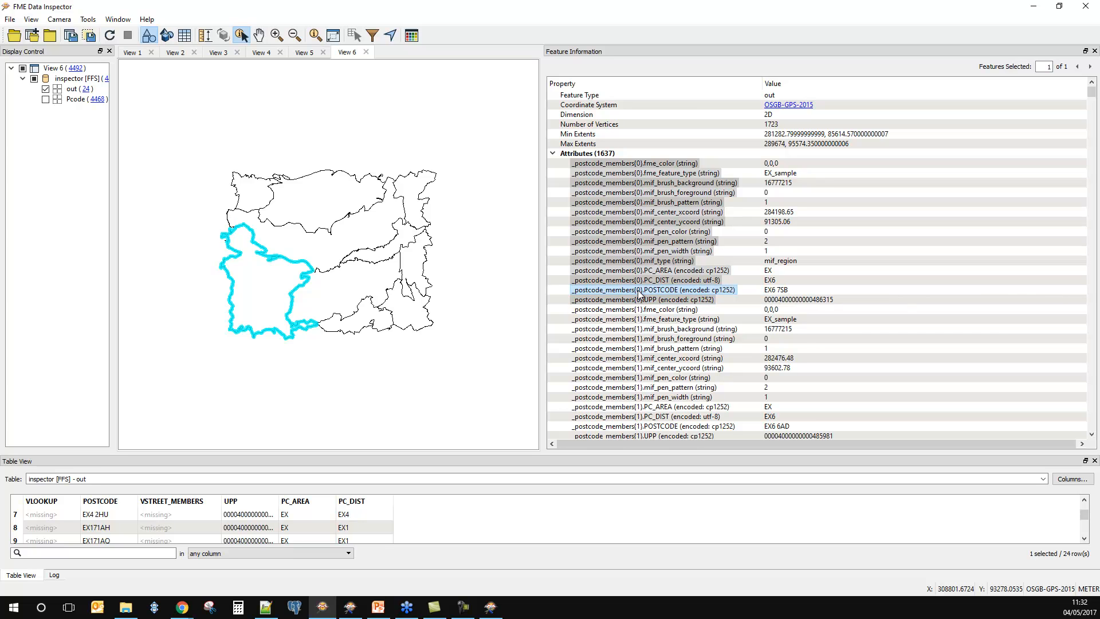
Step: Highlight the attributes of _postcode_members(1) to compare them with the first list element, and return to Workbench
left_click(670, 299)
scroll(664, 292, "down", 1)
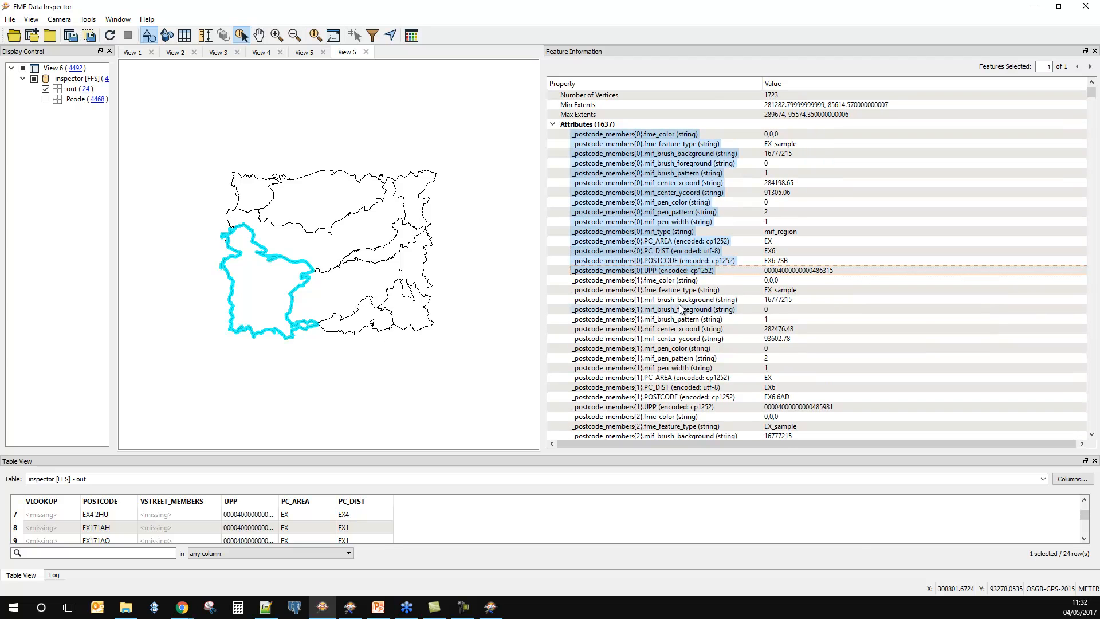
left_click(656, 282)
left_click(661, 406, "shift")
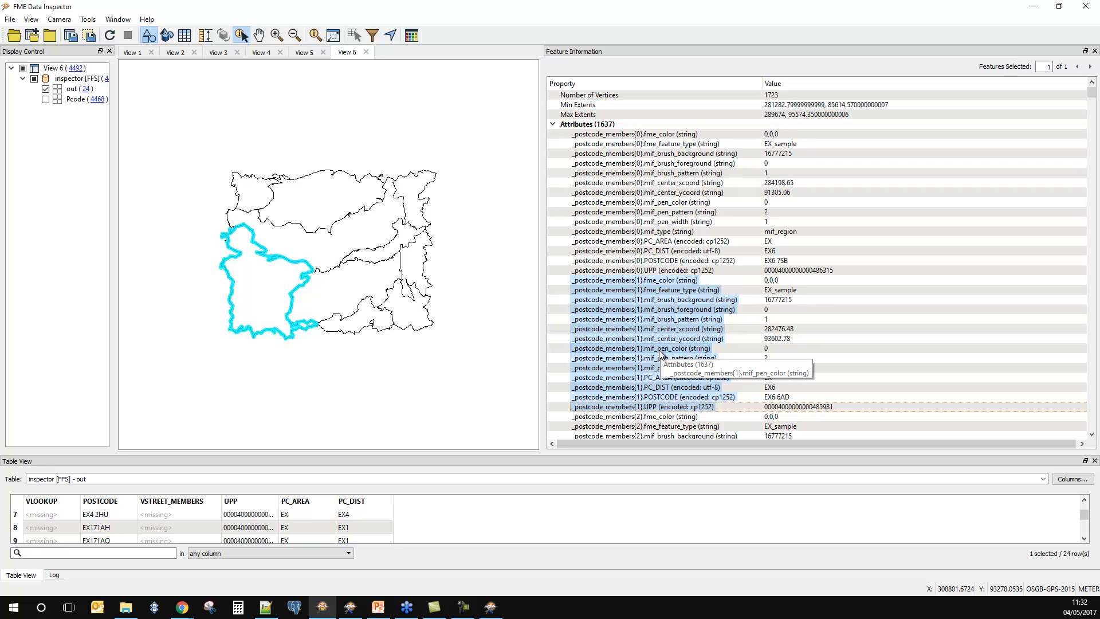
left_click(1033, 7)
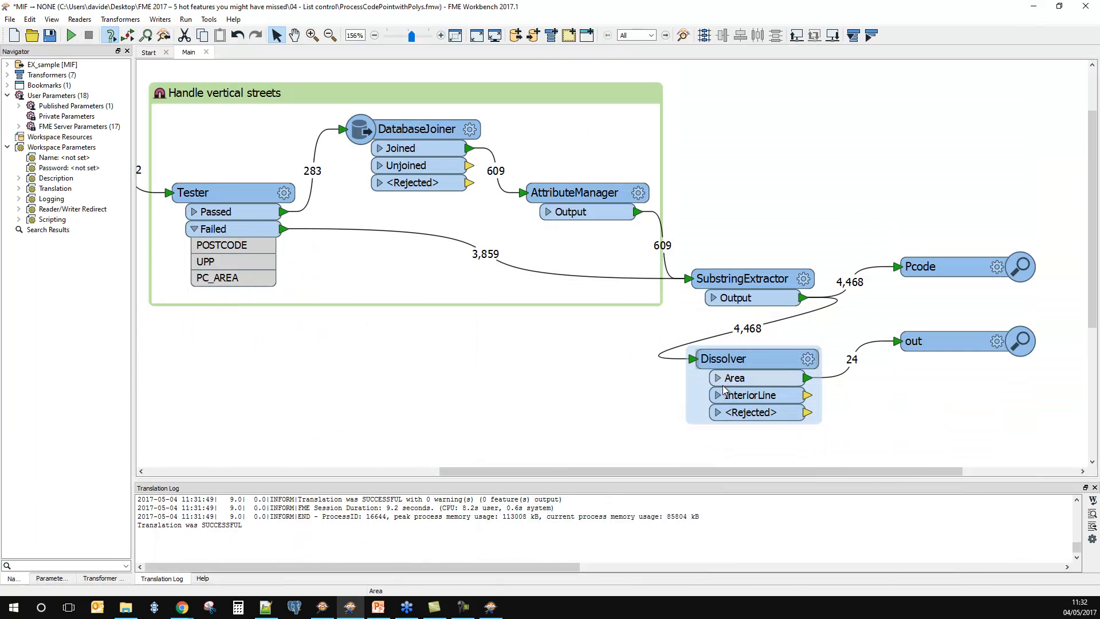
Step: Restrict the Dissolver's _postcode_members list to selected attributes, choosing only POSTCODE, and accept the parameters
left_click(808, 359)
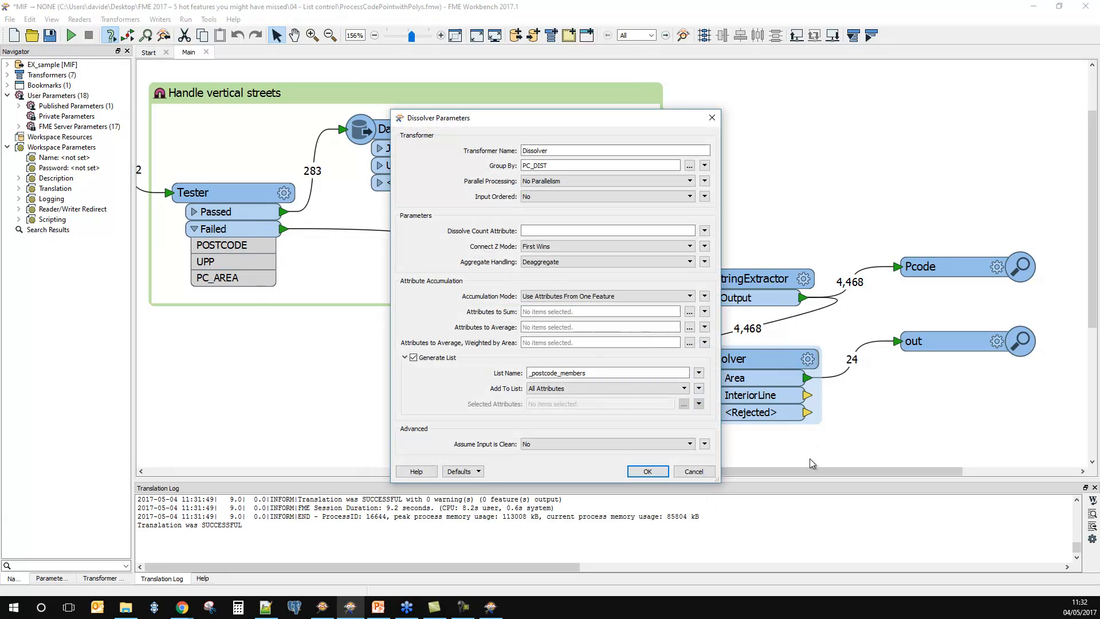
left_click(584, 385)
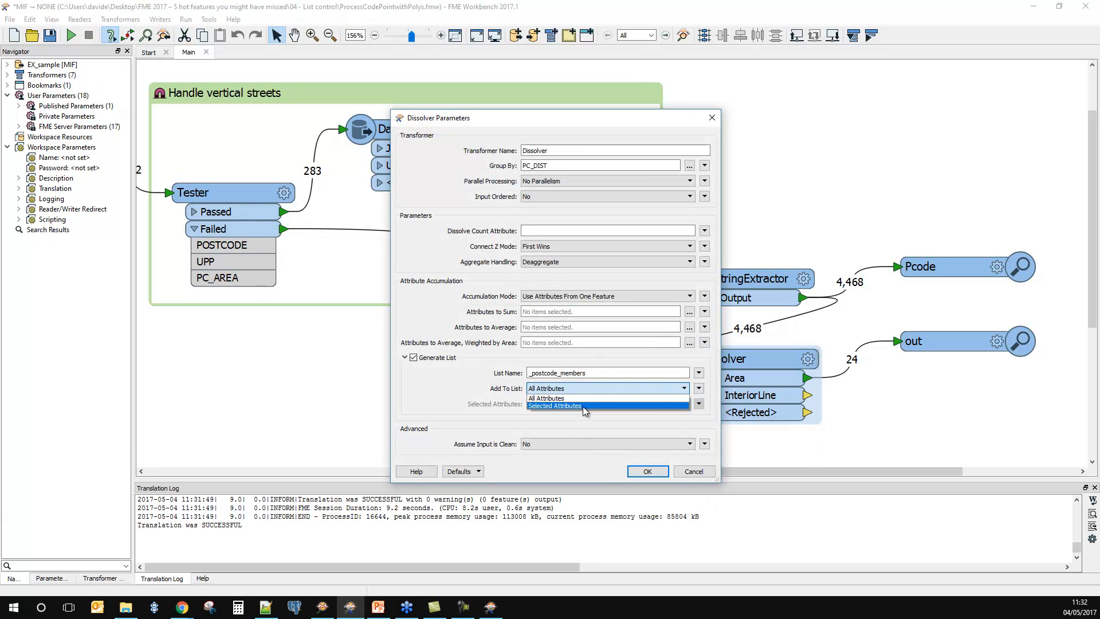
left_click(555, 405)
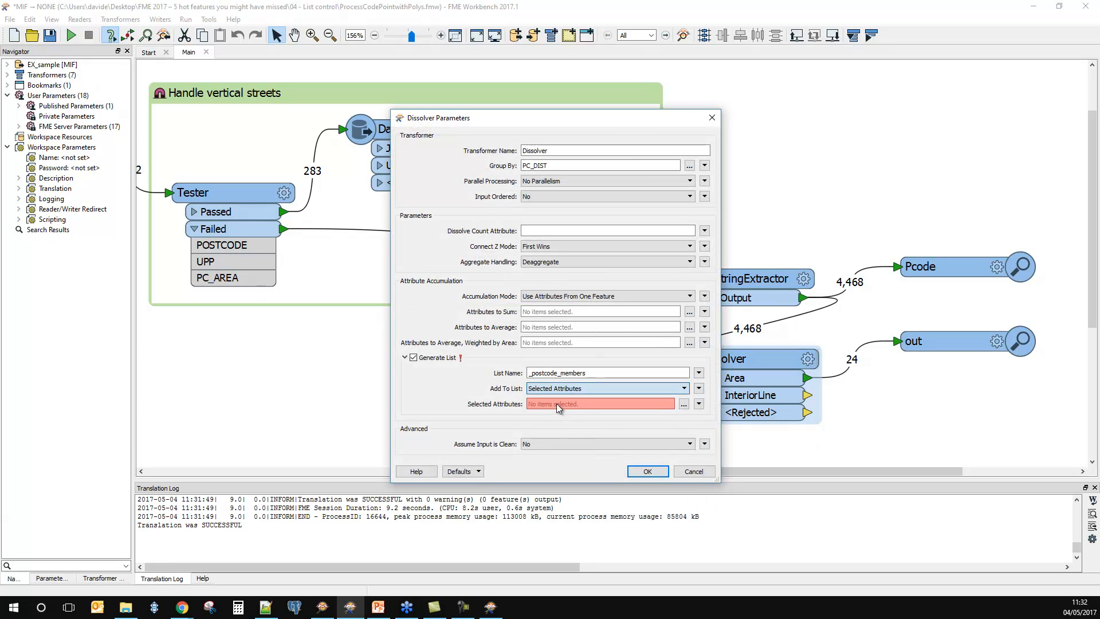
left_click(684, 403)
left_click(491, 262)
left_click(586, 368)
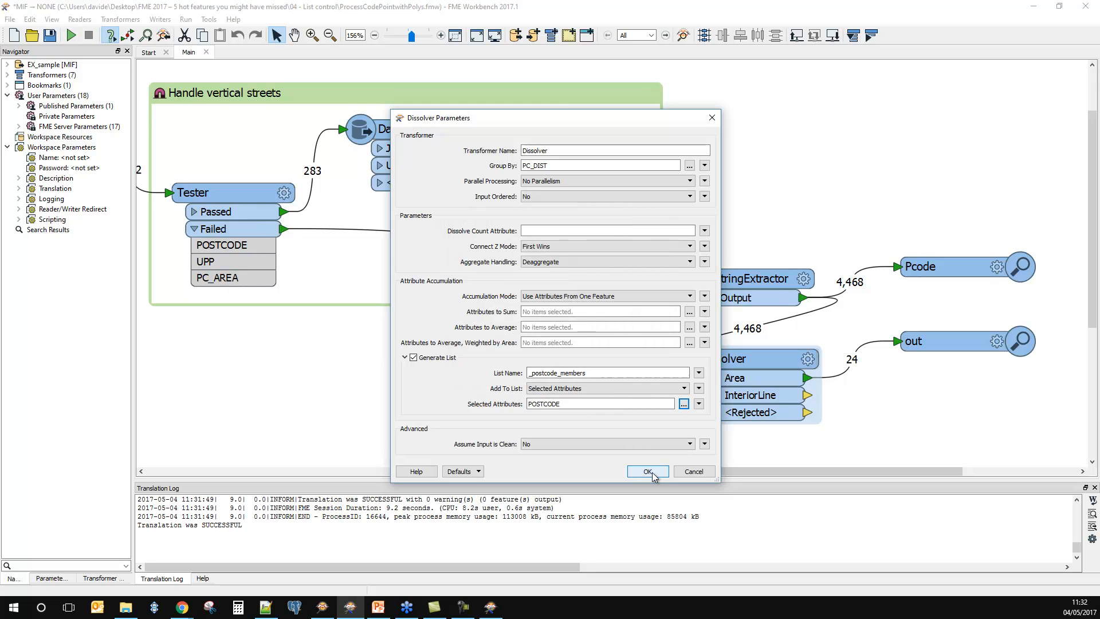
left_click(648, 470)
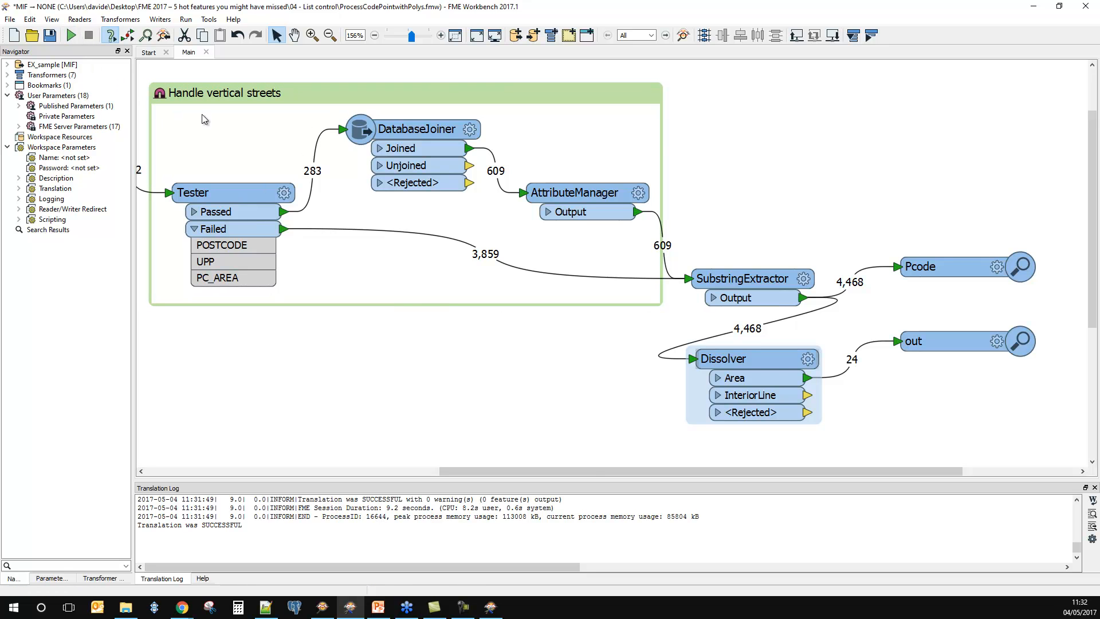
Step: Highlight the peak process memory usage in the translation log and rerun the workspace on EX_sample.mif
left_click_drag(394, 516, 539, 518)
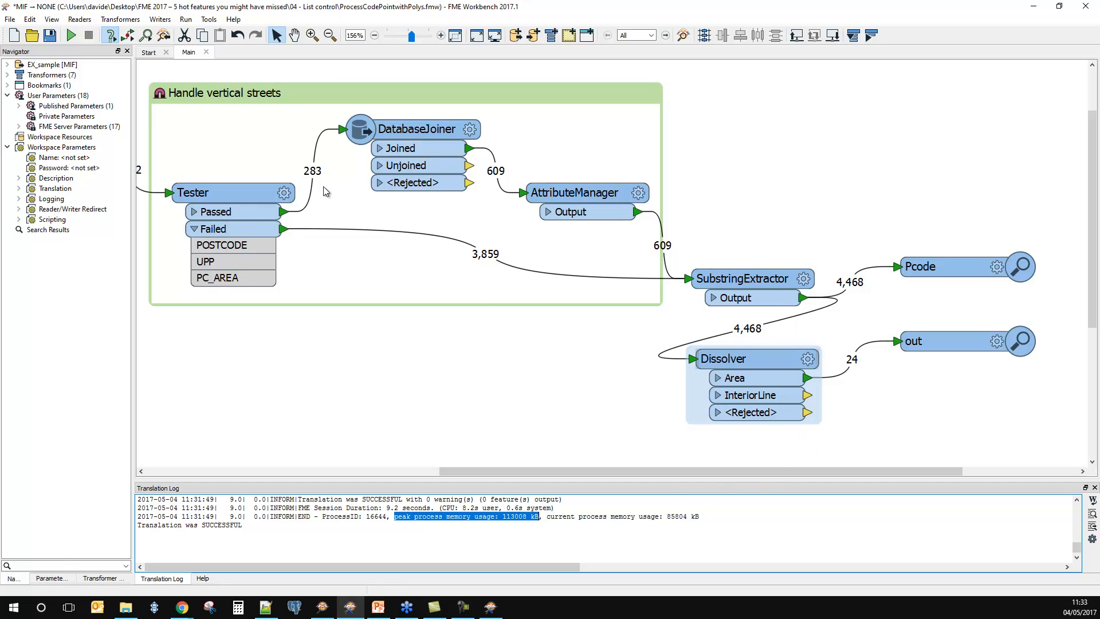
left_click(71, 35)
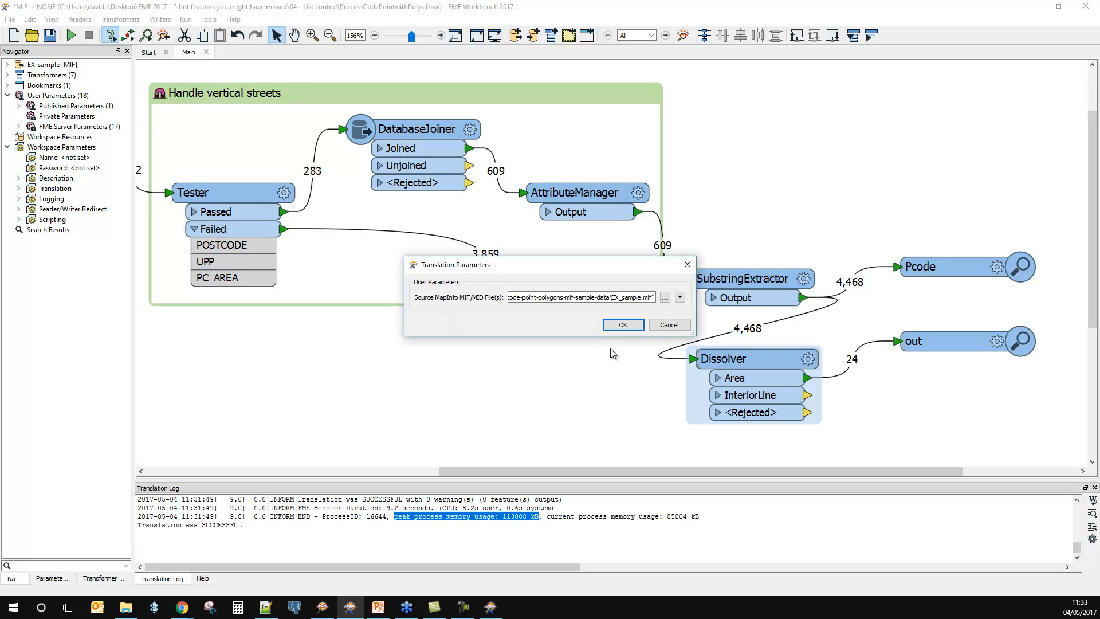
left_click(624, 324)
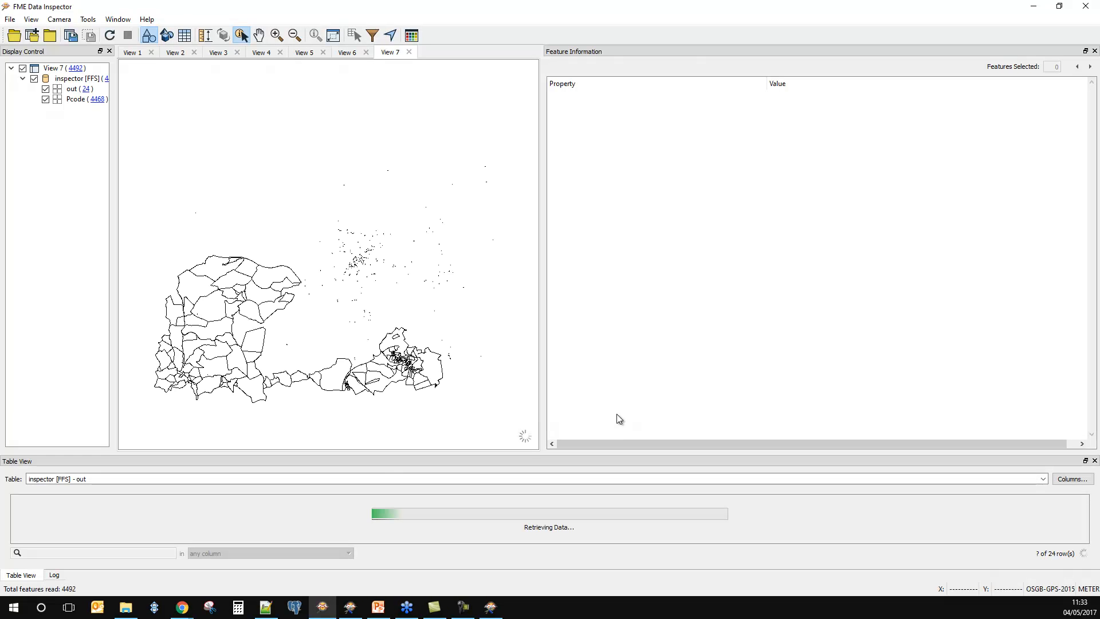
Step: Hide the Pcode features, select the south-western district polygon and read through its POSTCODE-only _postcode_members list
left_click(46, 98)
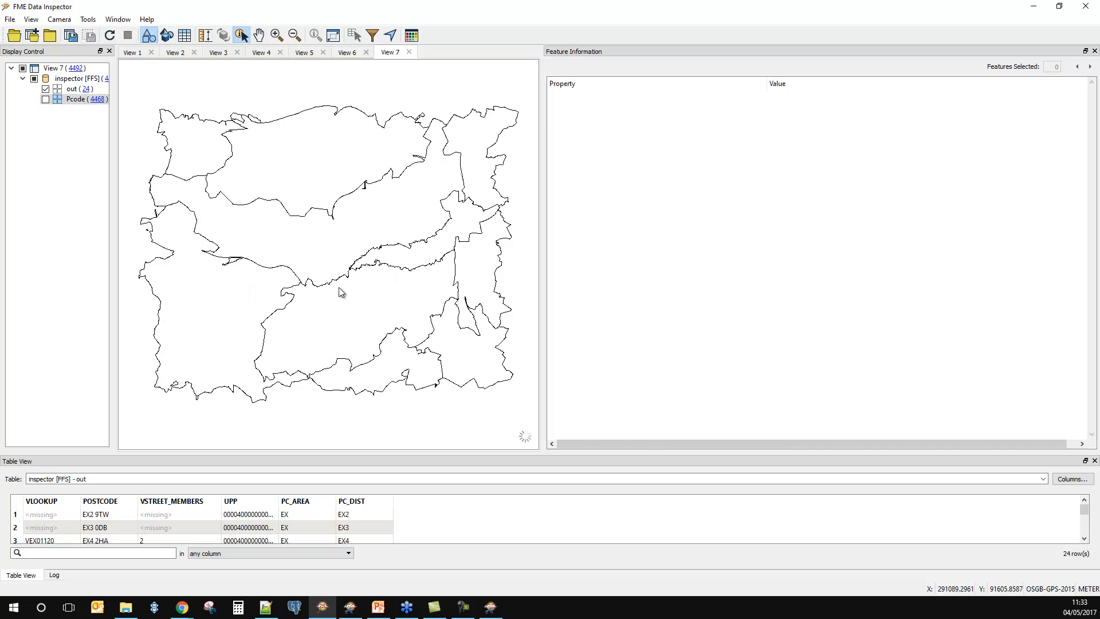
left_click(242, 308)
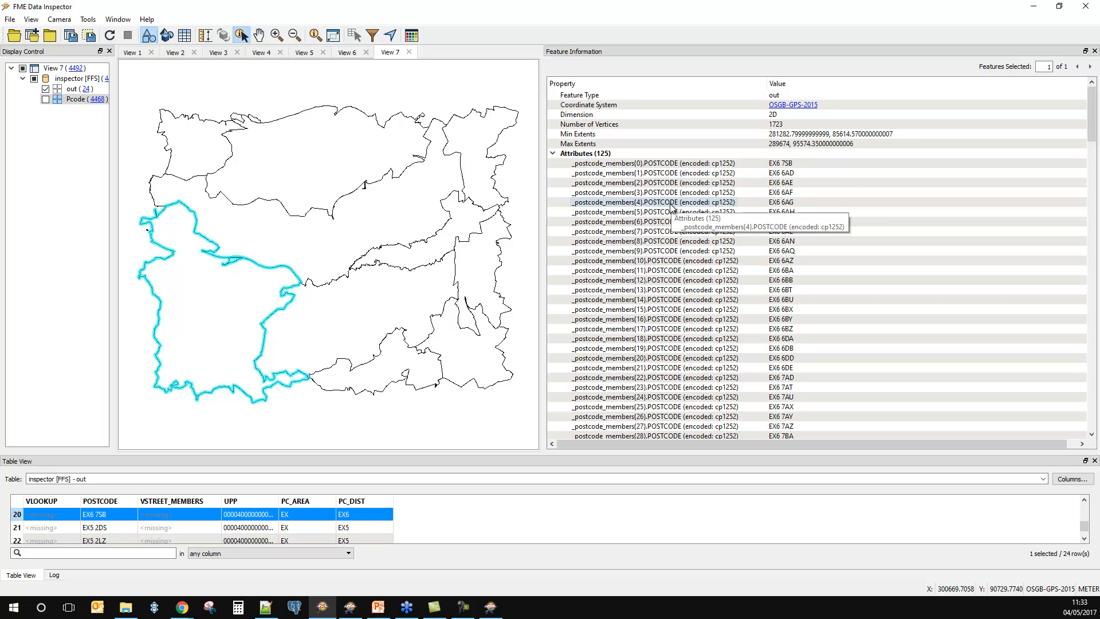
scroll(648, 174, "down", 1)
scroll(647, 174, "down", 20)
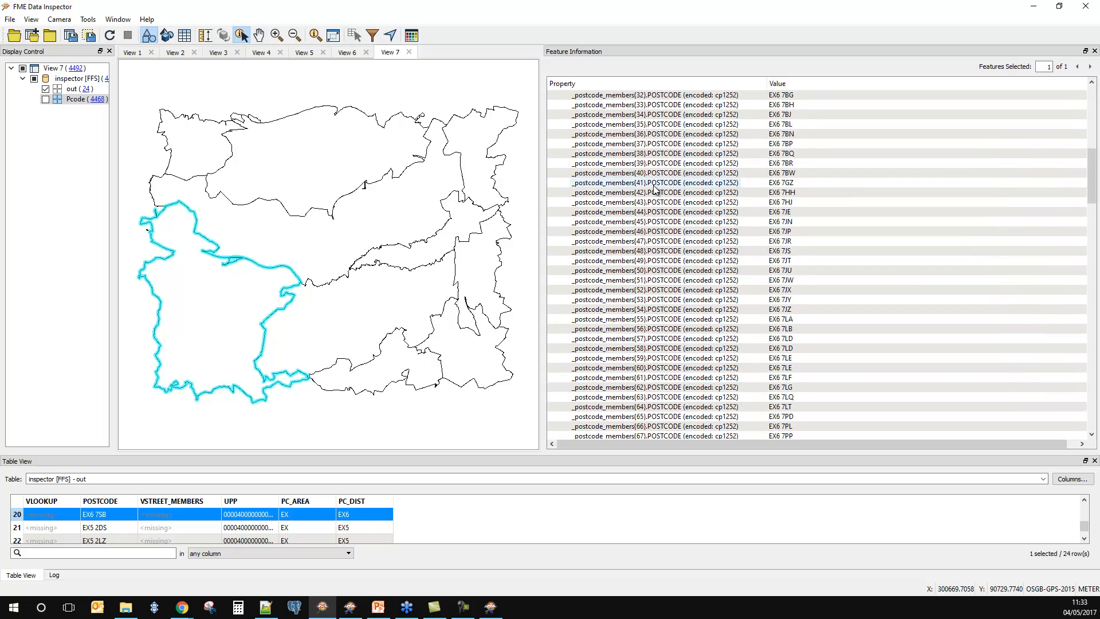
Step: Read through the rest of the selected district's _postcode_members list, including its last elements, and return to Workbench
scroll(652, 185, "down", 3)
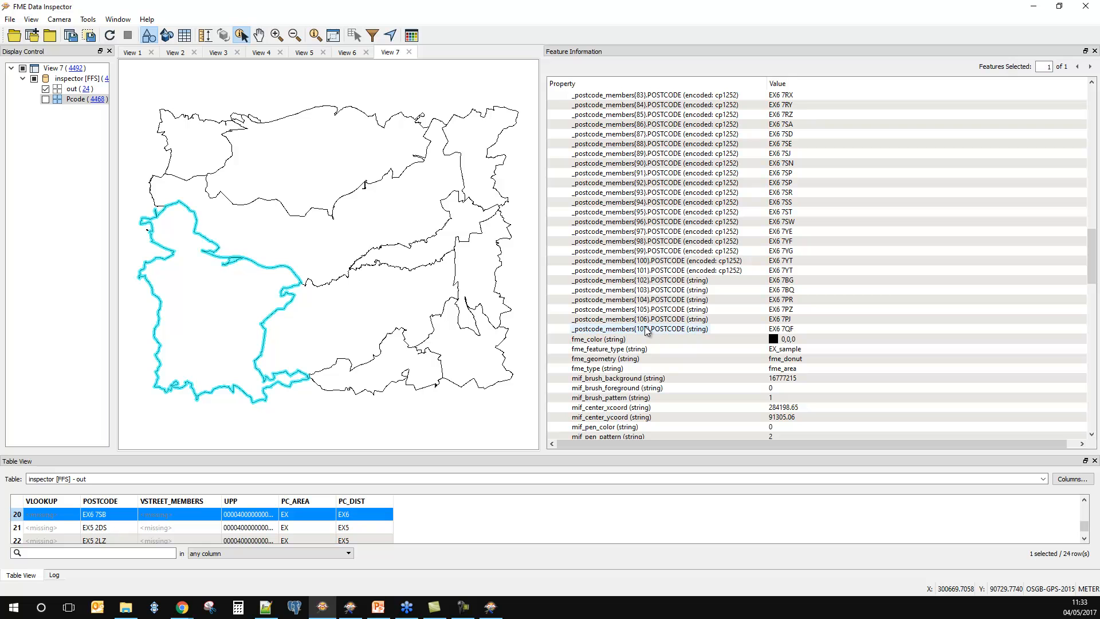
scroll(658, 329, "up", 20)
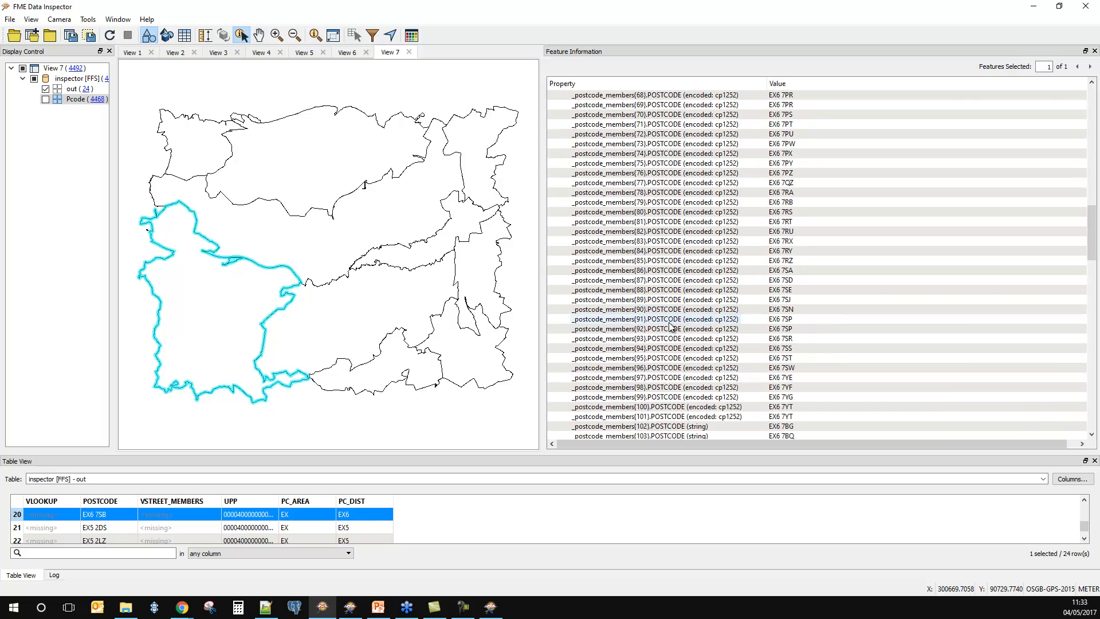
scroll(670, 325, "up", 8)
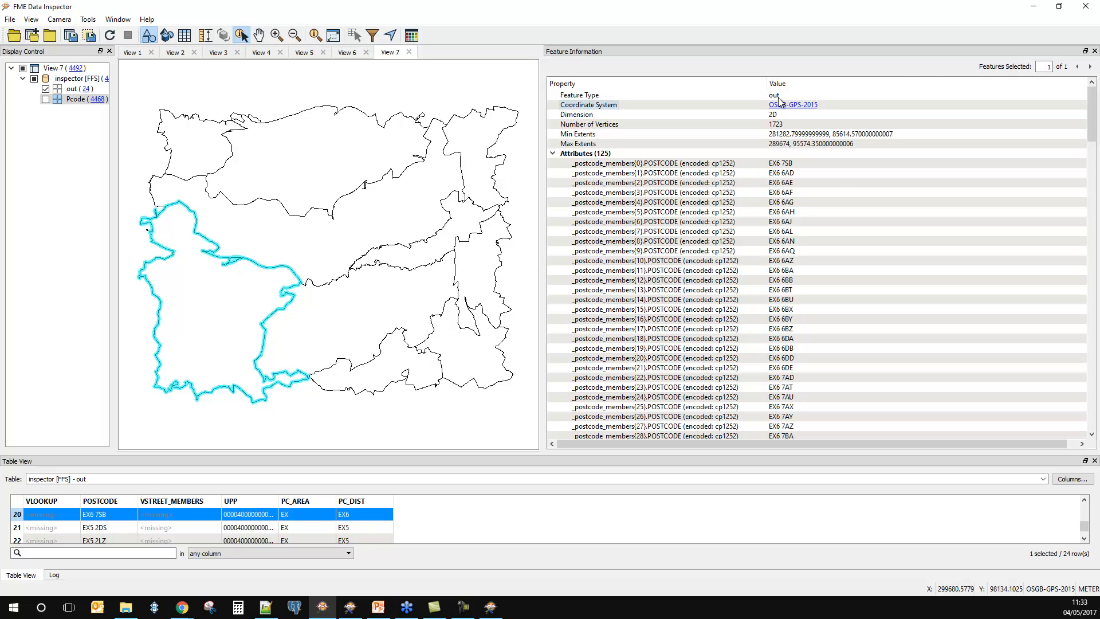
left_click(1034, 10)
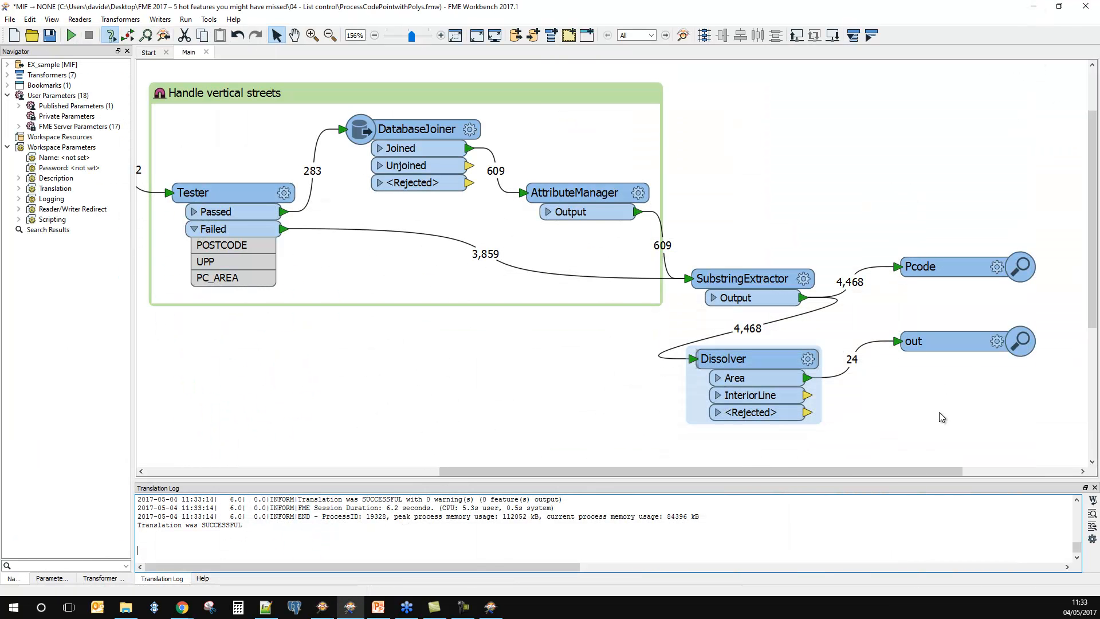
Step: Insert a ListElementCounter on the connection between the Dissolver's Area port and the out inspector, placing it beside the Dissolver
left_click(914, 354)
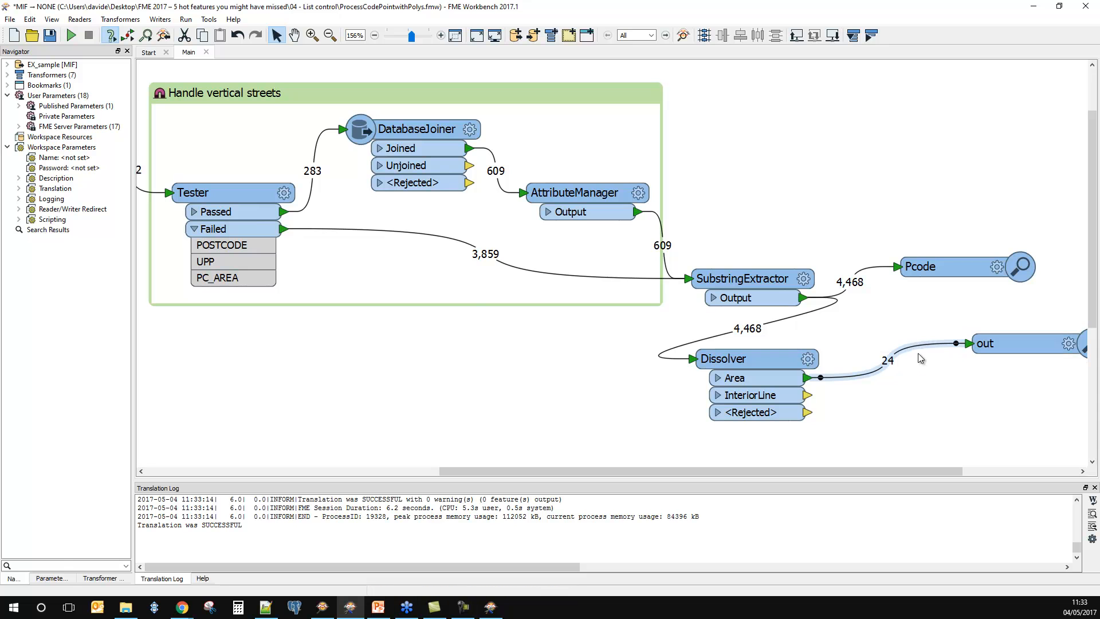
type("lis")
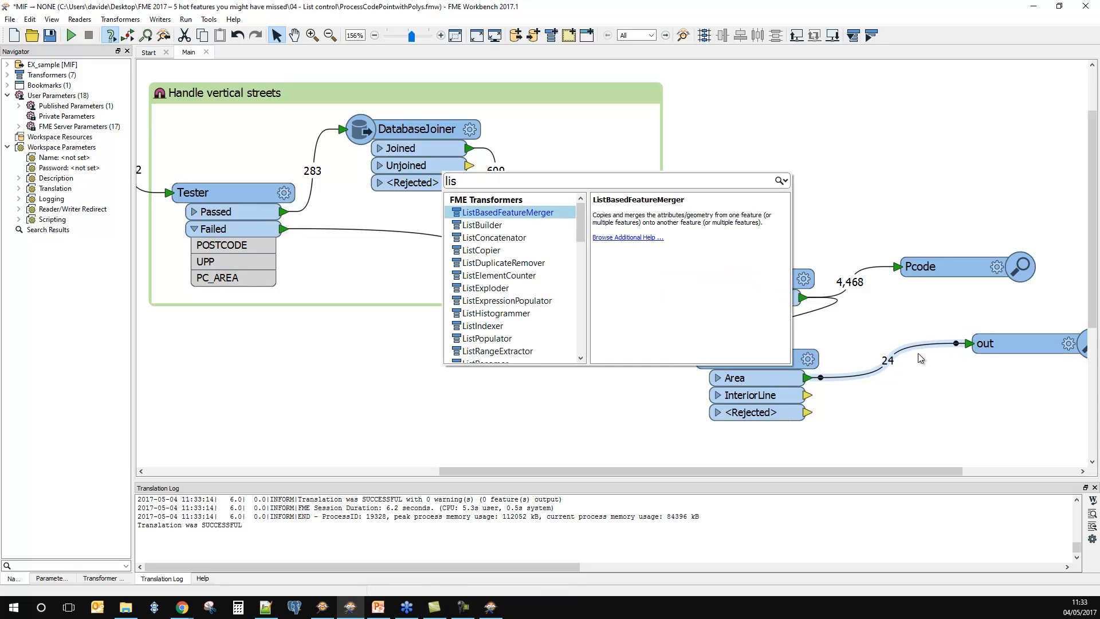
type("telem")
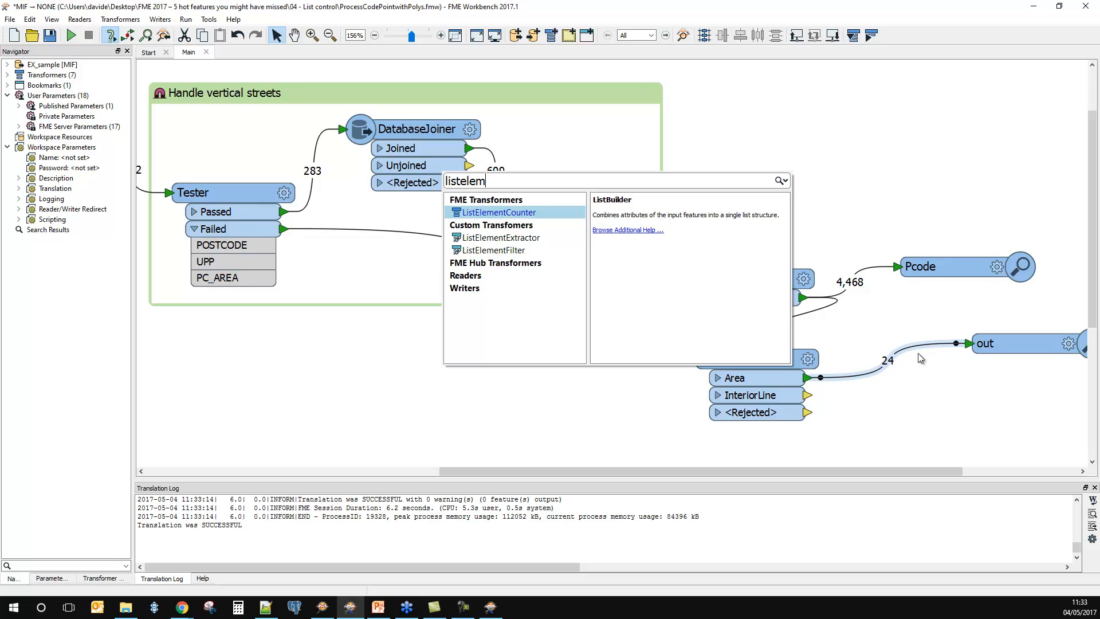
key("Return")
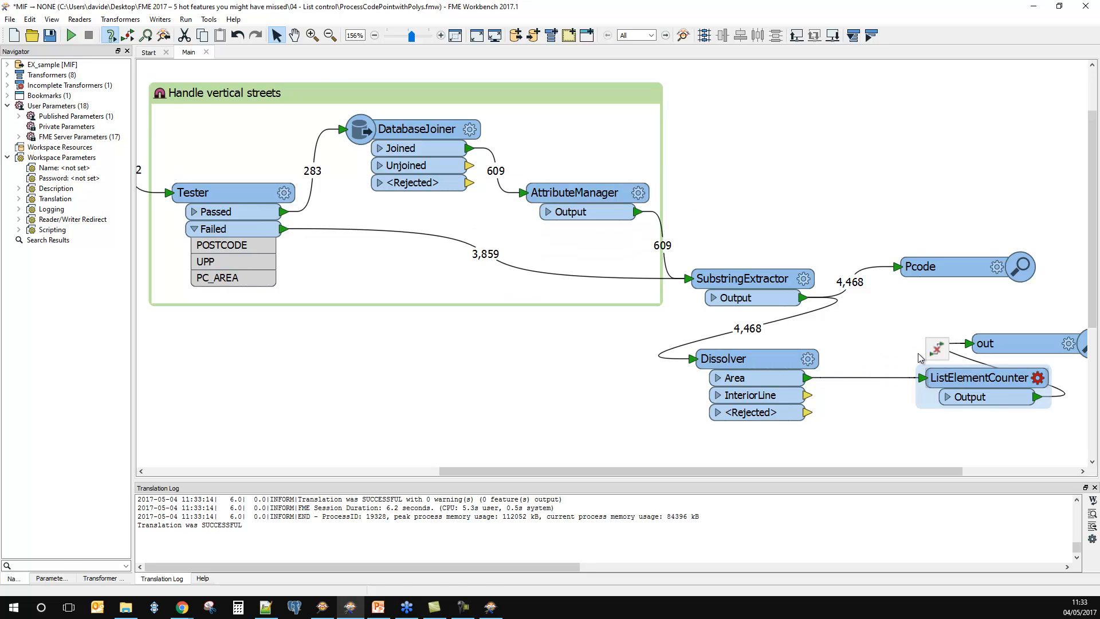
left_click_drag(954, 380, 905, 380)
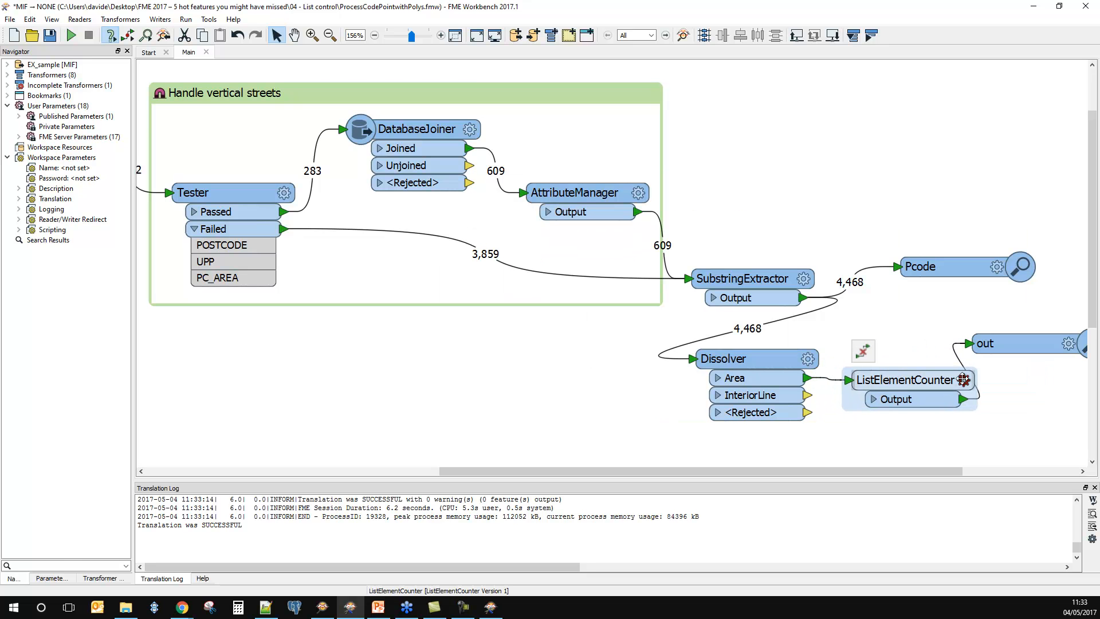
Step: Count the elements of _postcode_members{} into an attribute named PC_Members, and run the workspace
left_click(586, 306)
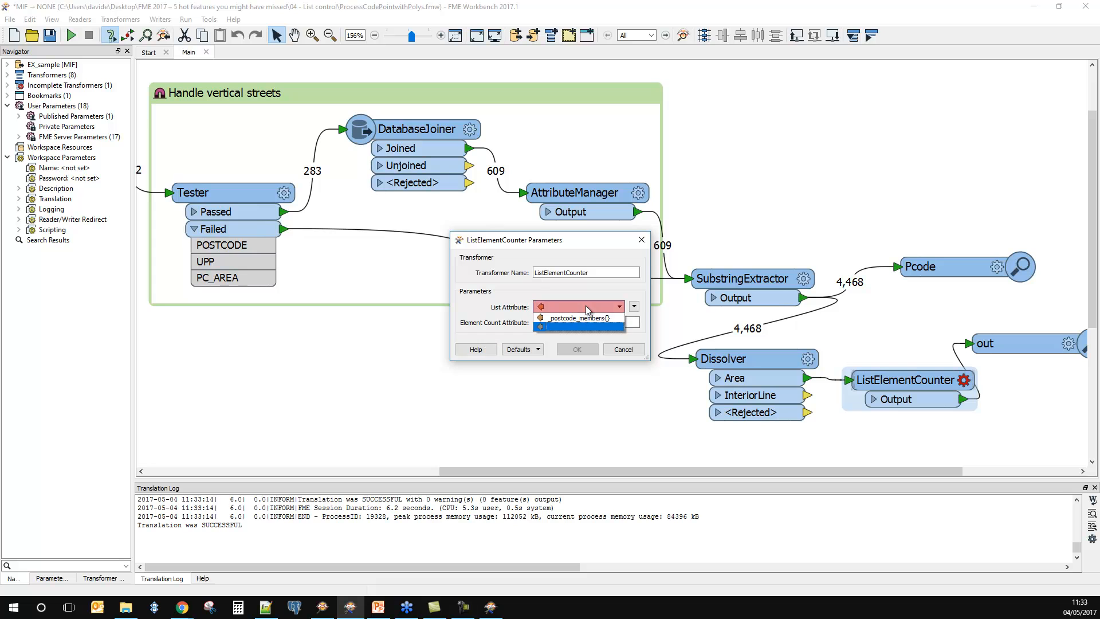
left_click(589, 323)
double_click(596, 323)
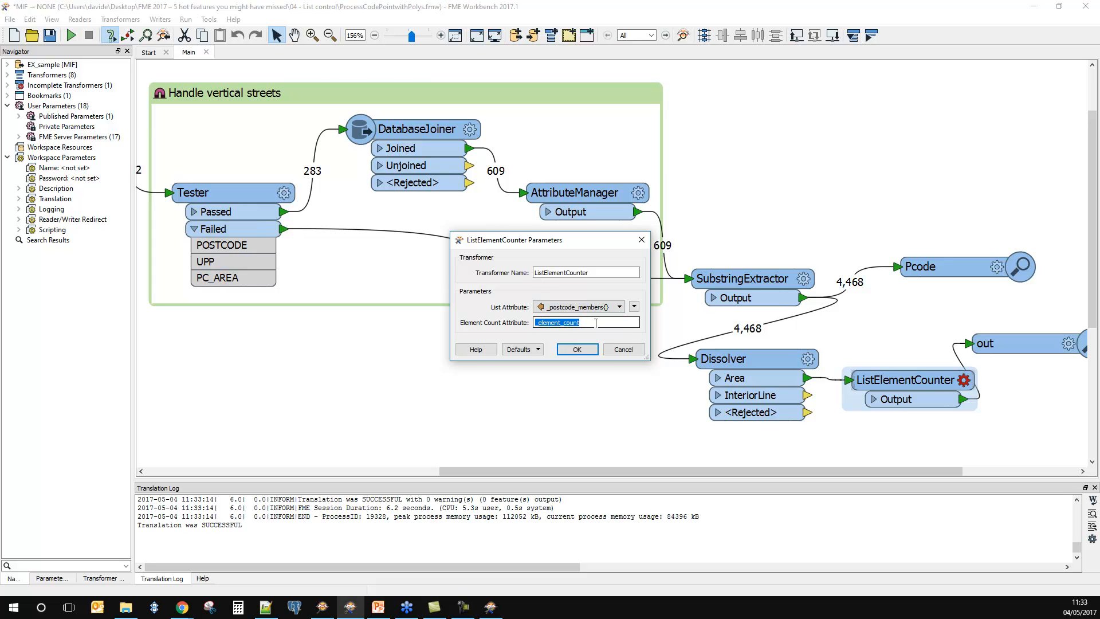
type("PC_Members")
left_click(578, 349)
left_click(71, 35)
left_click(620, 324)
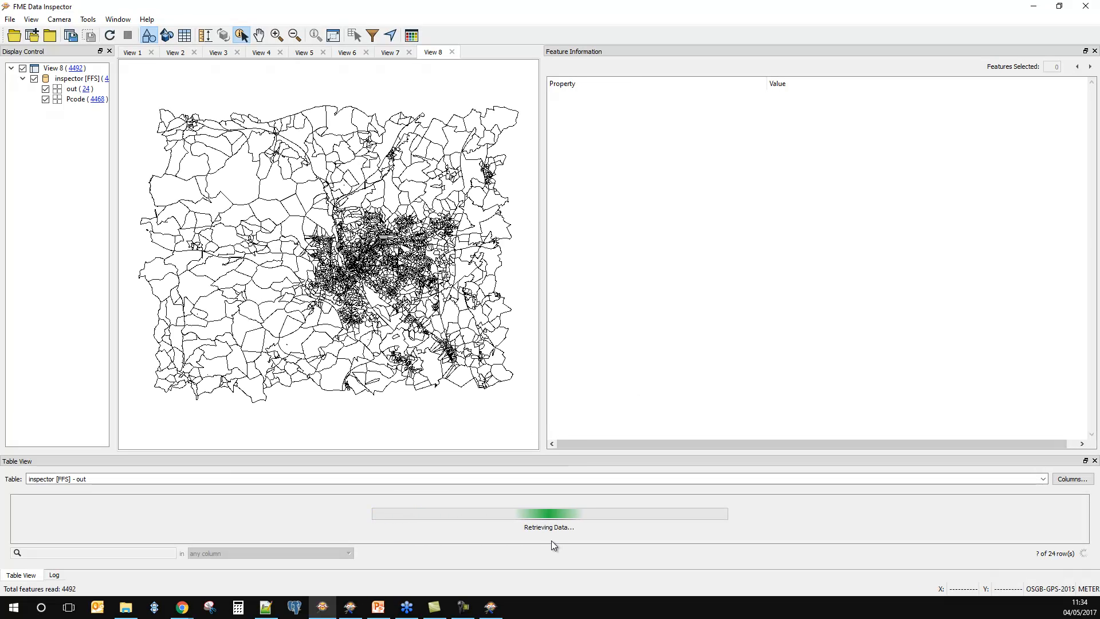
Step: Enlarge the output table, select the EX3 district record to examine its PC_Members value, and return to Workbench
left_click_drag(474, 453, 479, 399)
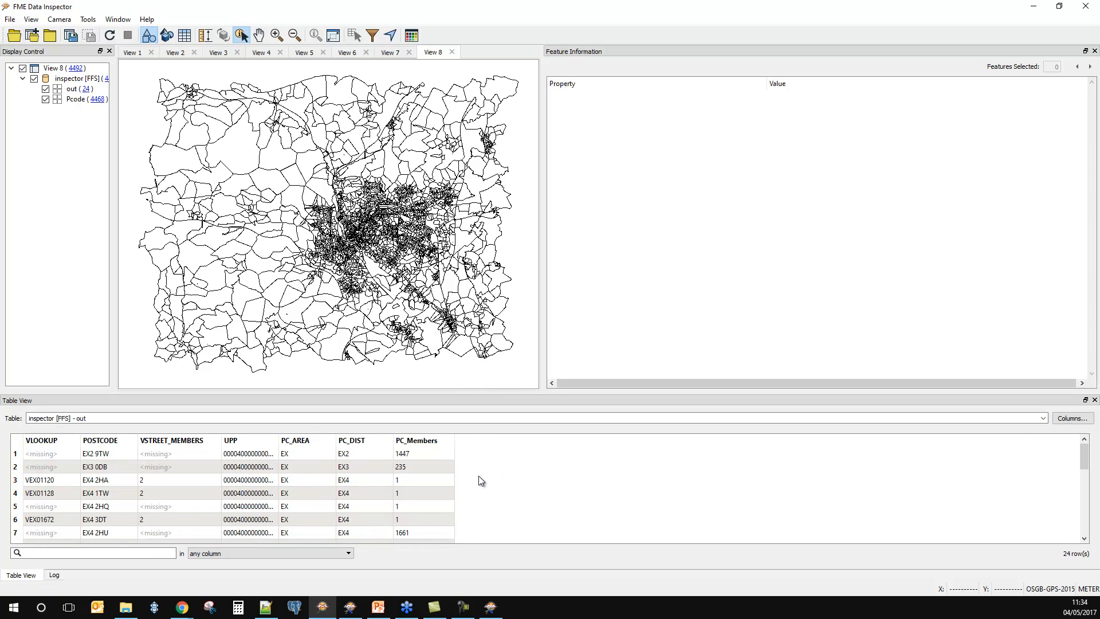
left_click(430, 468)
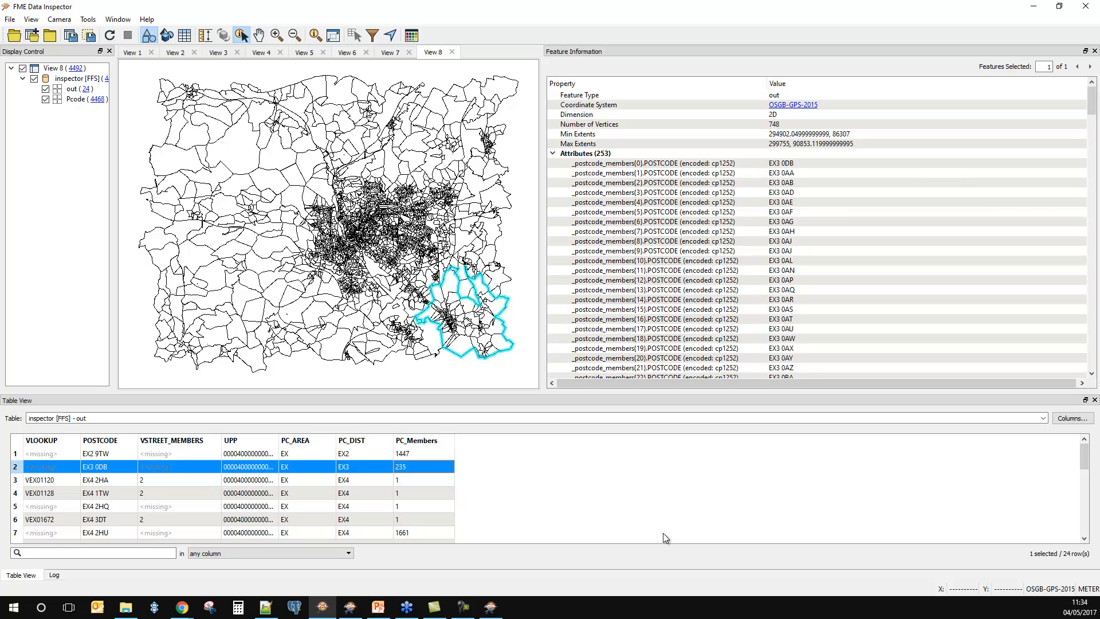
left_click(1036, 7)
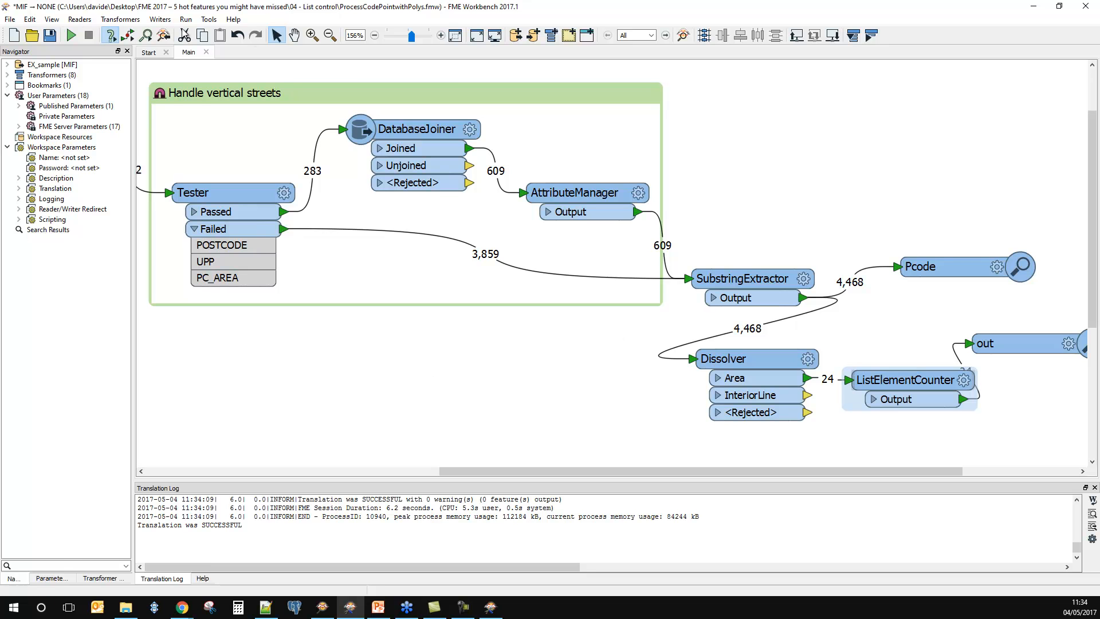
Step: Close the list control workspace without saving changes, and open Issue locations.fmw from the 05 - Geom validation folder
left_click(210, 53)
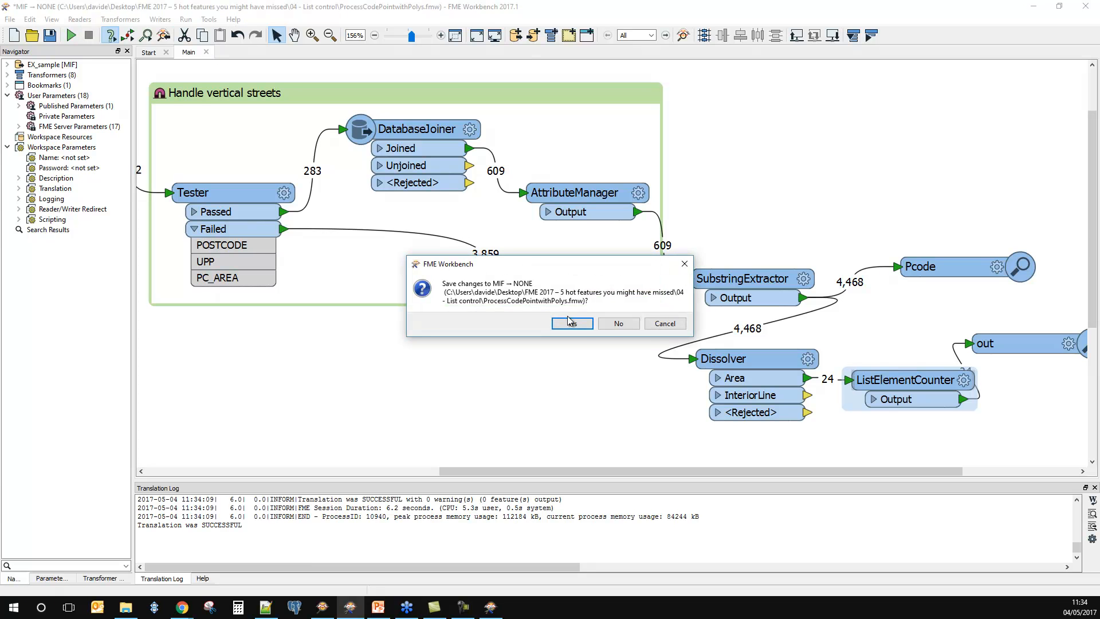
left_click(616, 321)
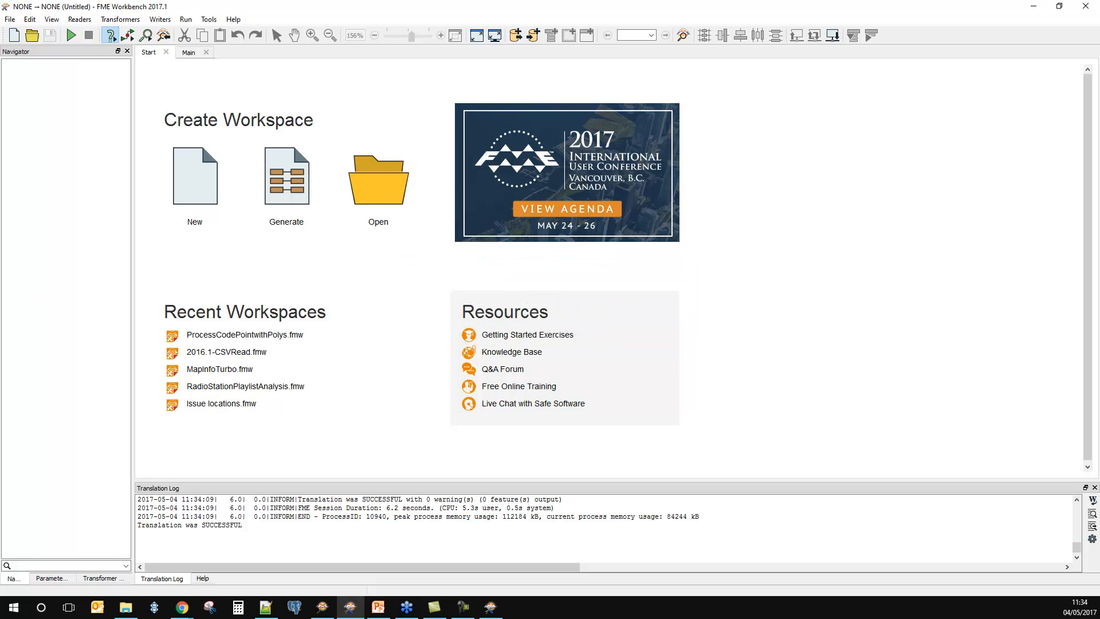
key("alt+Tab")
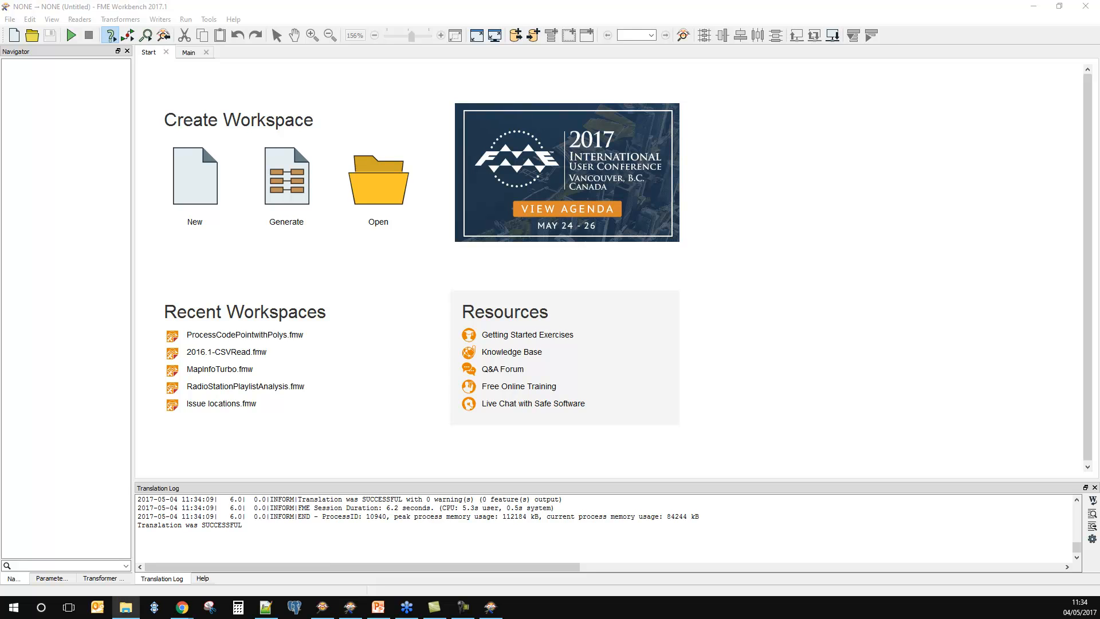
left_click_drag(223, 347, 332, 273)
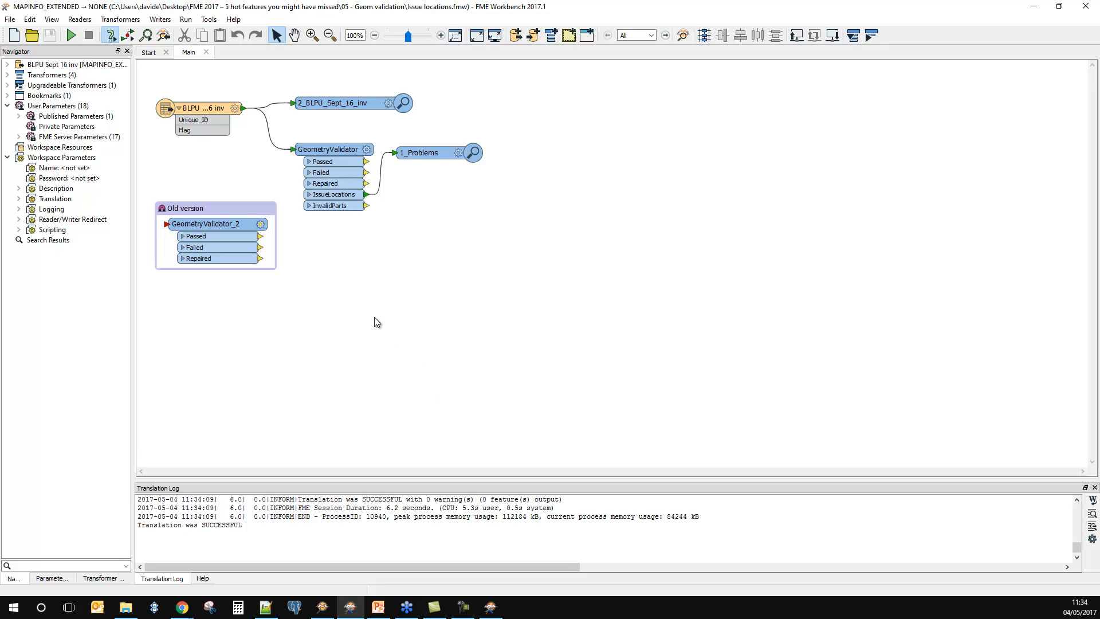
scroll(373, 291, "up", 3)
left_click_drag(409, 469, 292, 470)
scroll(422, 402, "up", 3)
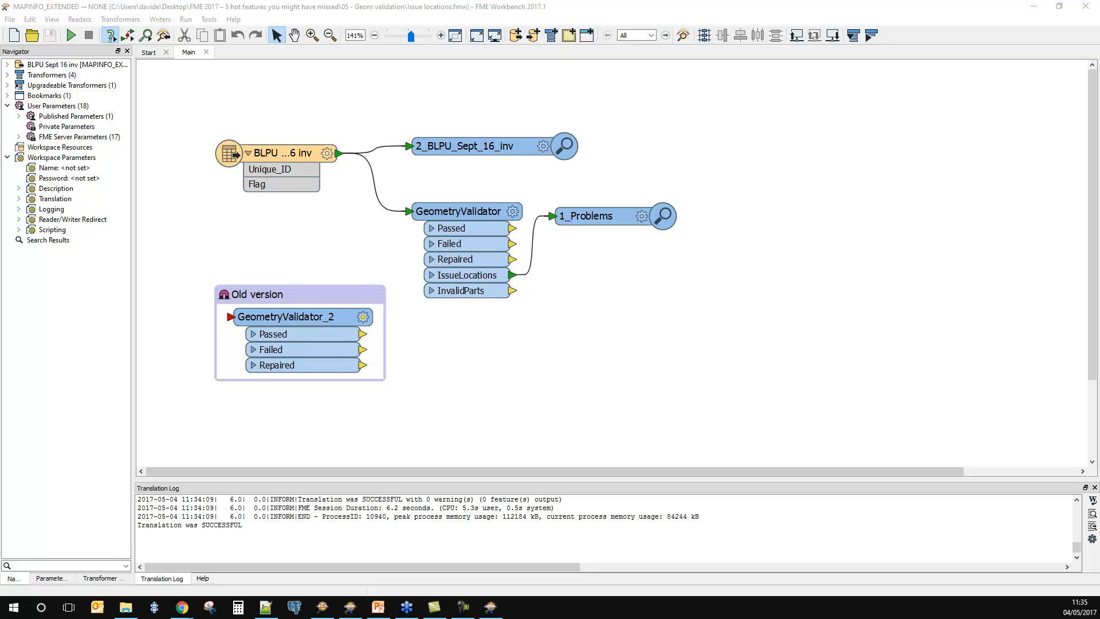
Step: Compare GeometryValidator_2 in the Old version bookmark with the current GeometryValidator and its output ports
left_click(322, 377)
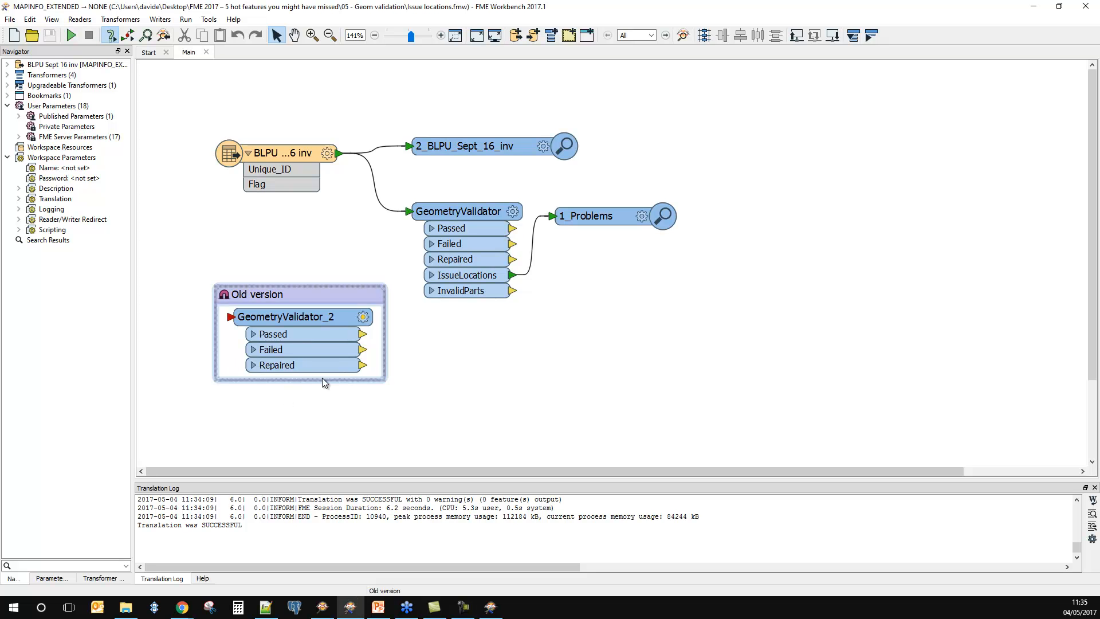
left_click(296, 320)
mouse_move(295, 320)
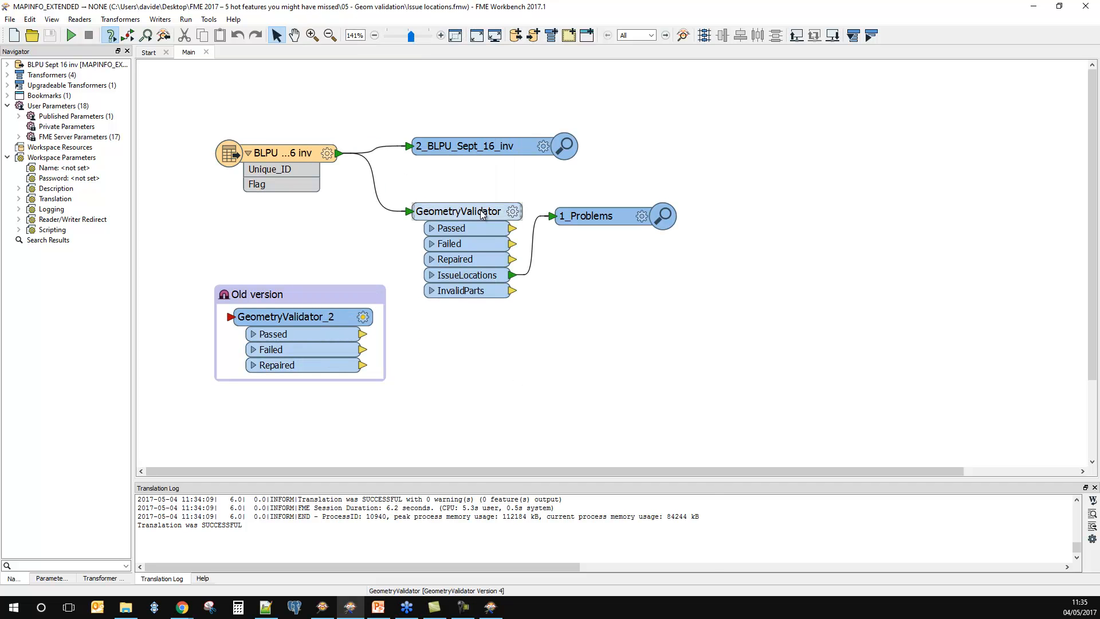
mouse_move(481, 214)
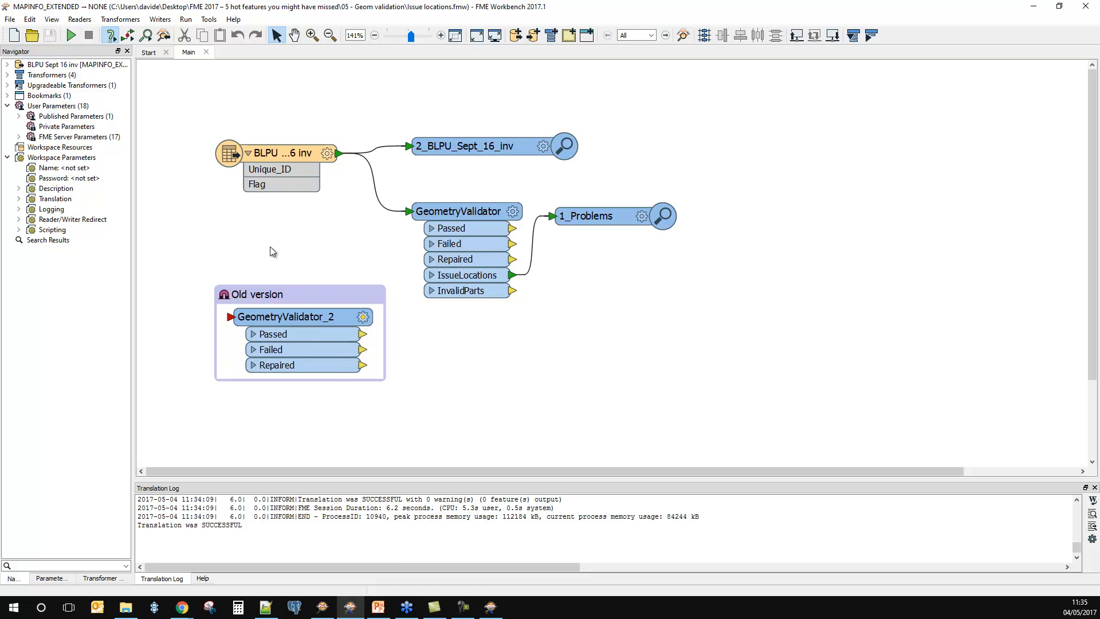
Step: Expand the list of upgradeable transformers and widen the Navigator so the full version text is readable
left_click(7, 86)
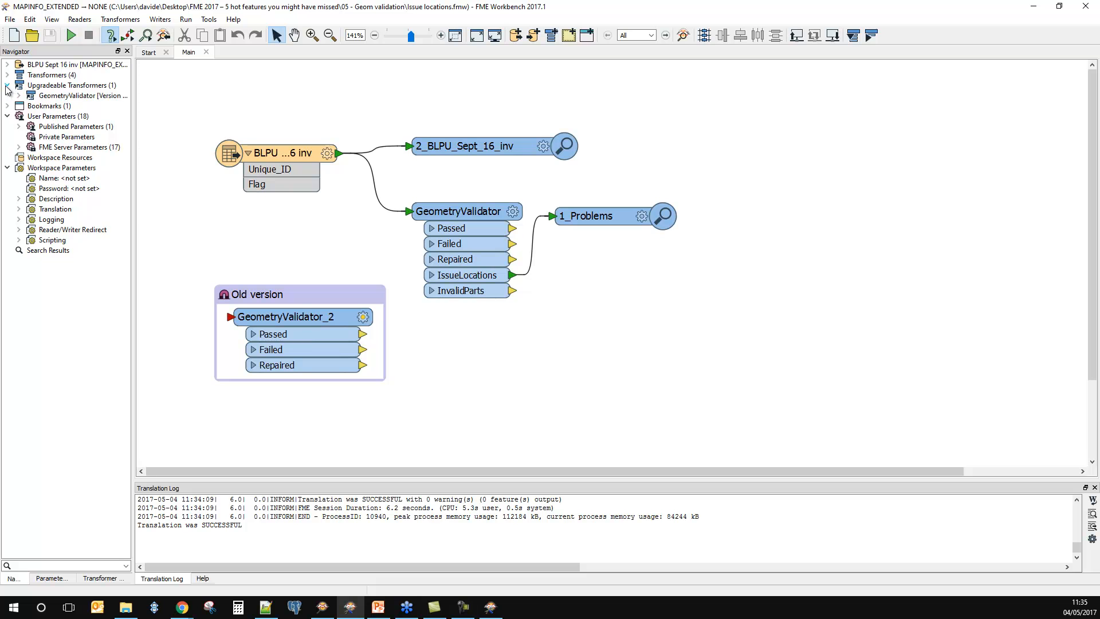
left_click(63, 85)
left_click_drag(135, 126, 223, 152)
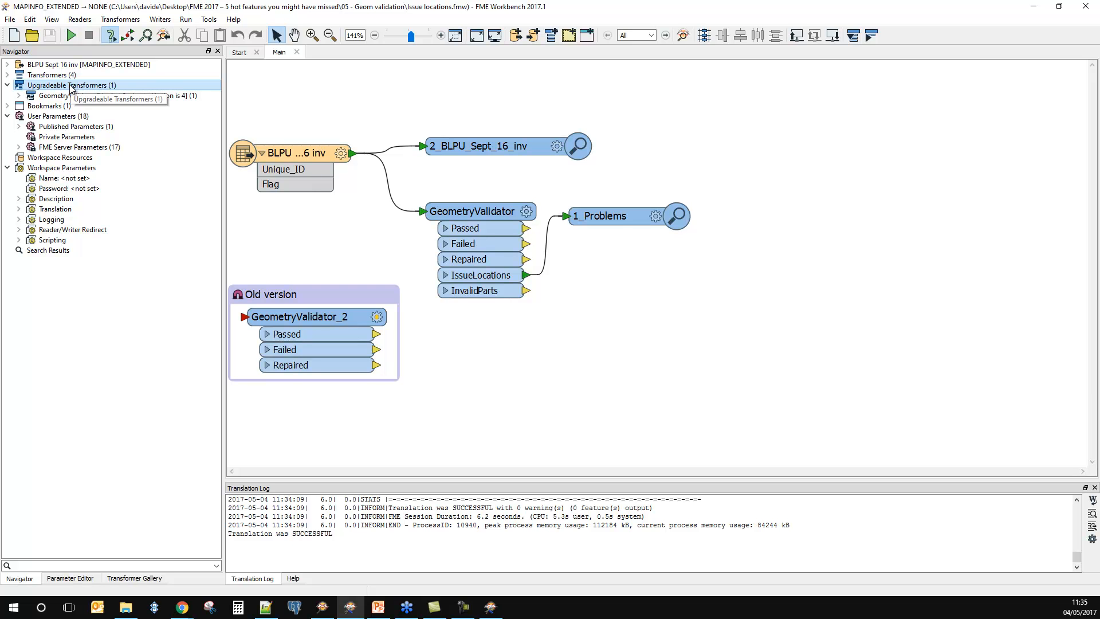
Step: View the change log for upgrading GeometryValidator from version 3 to version 4, and close it
left_click(298, 321)
right_click(297, 321)
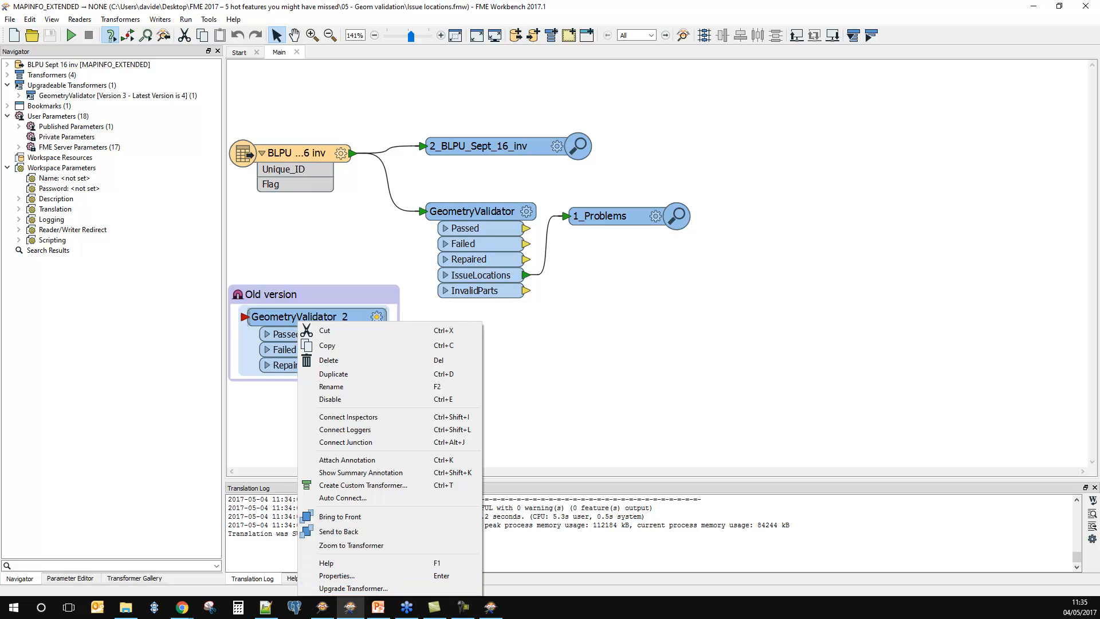
left_click(65, 96)
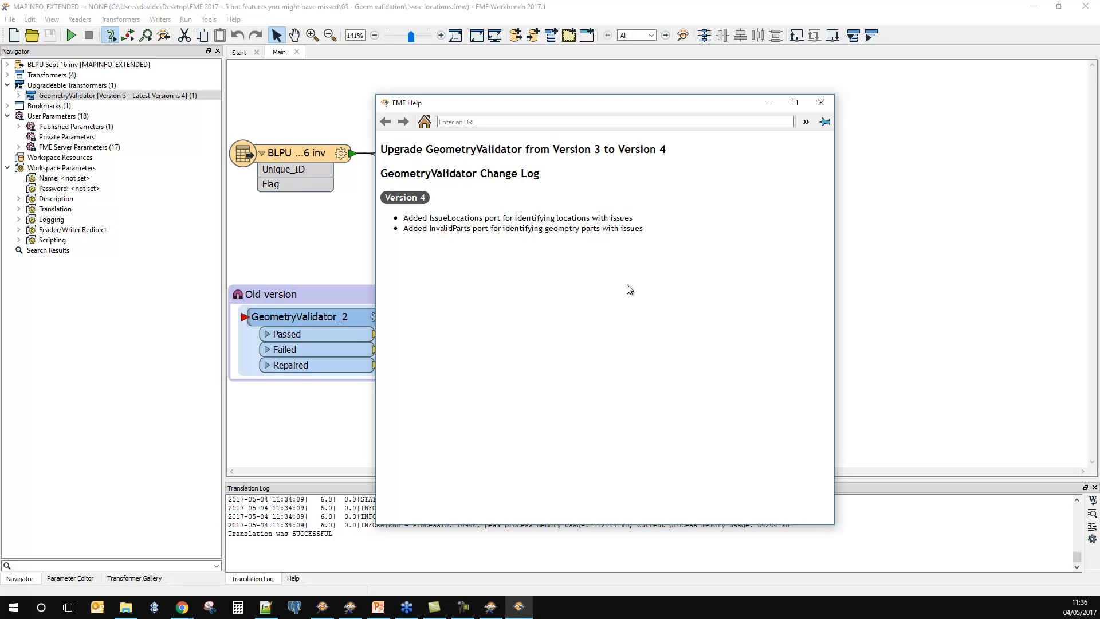
left_click(821, 103)
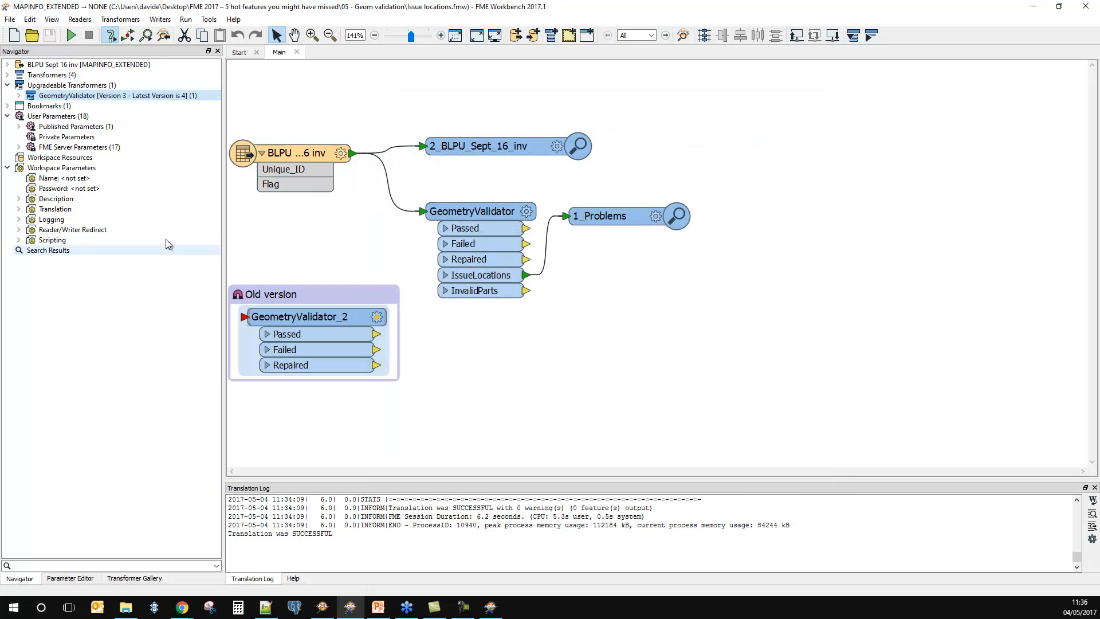
Step: Compare the version 3 and version 4 parameters offered when upgrading GeometryValidator_2, and cancel the upgrade
right_click(293, 317)
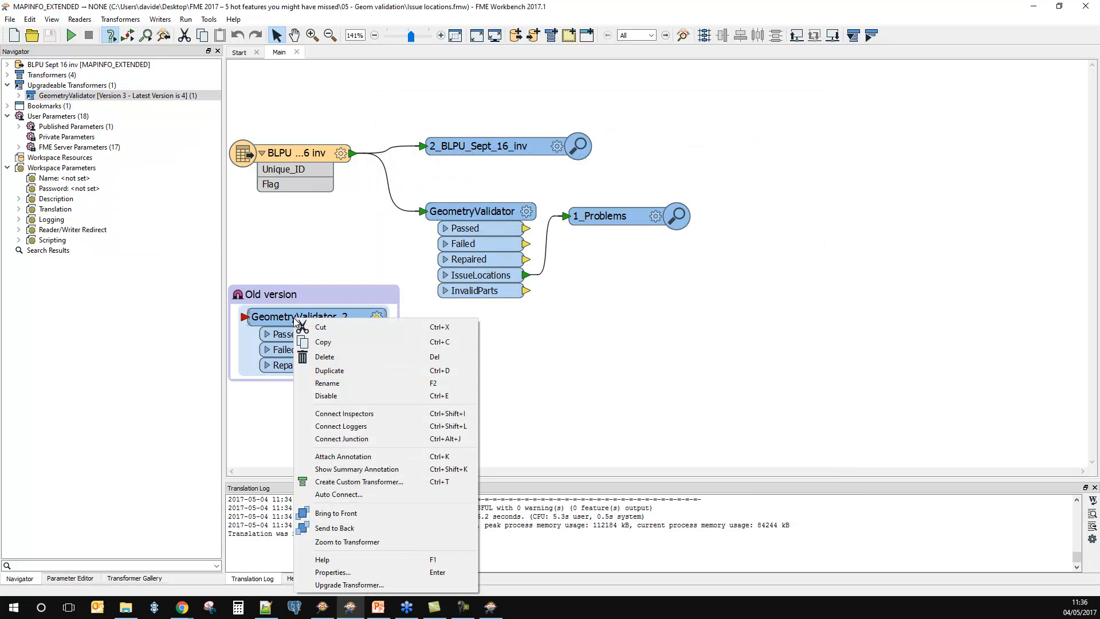
left_click(362, 586)
left_click(571, 342)
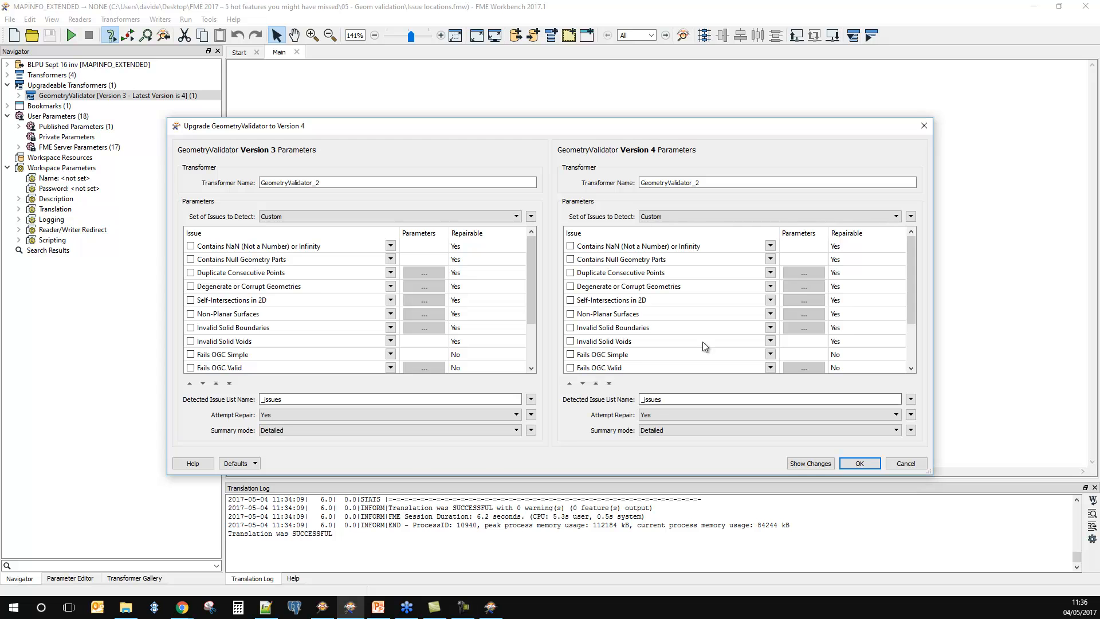
left_click(905, 463)
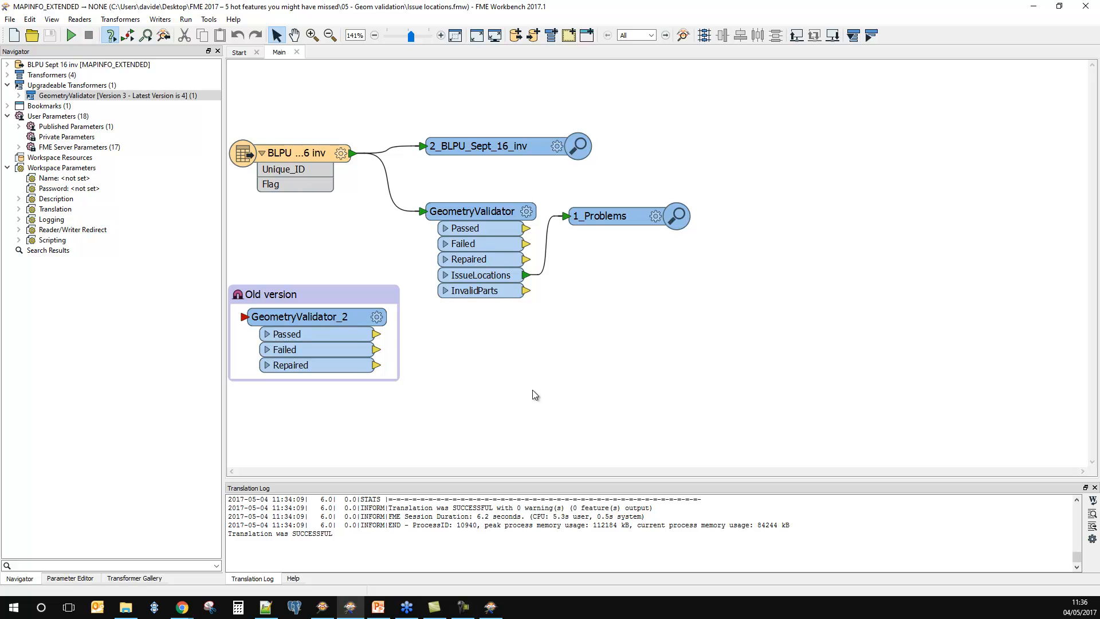
Step: Check the attributes of the GeometryValidator's IssueLocations port, and move the 1_Problems and 2_BLPU_Sept_16_inv inspectors farther from it
left_click(445, 274)
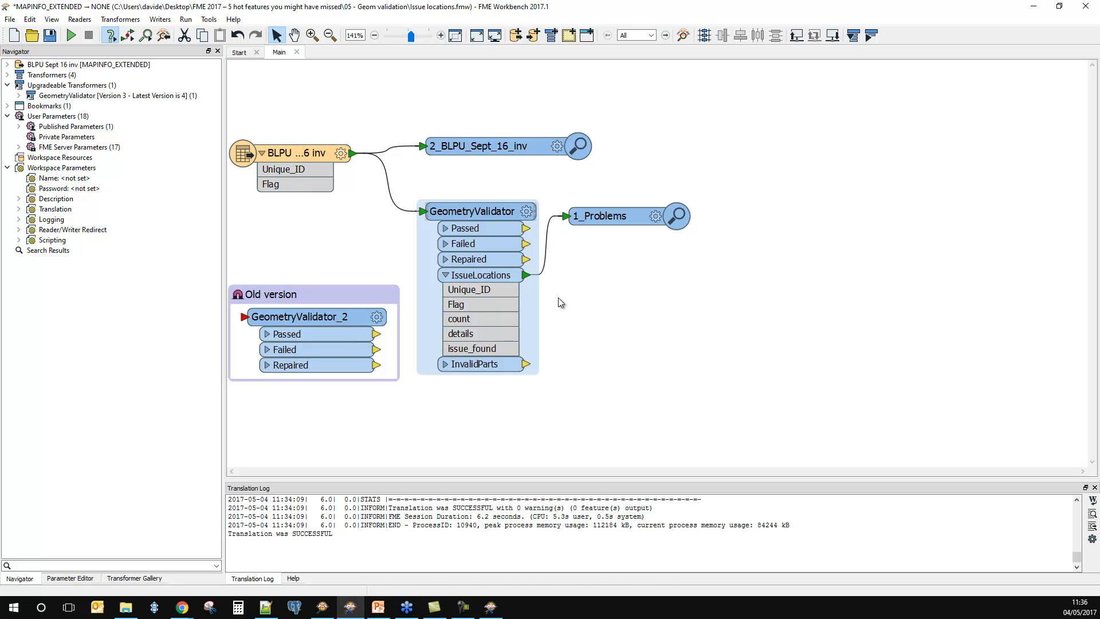
left_click(447, 275)
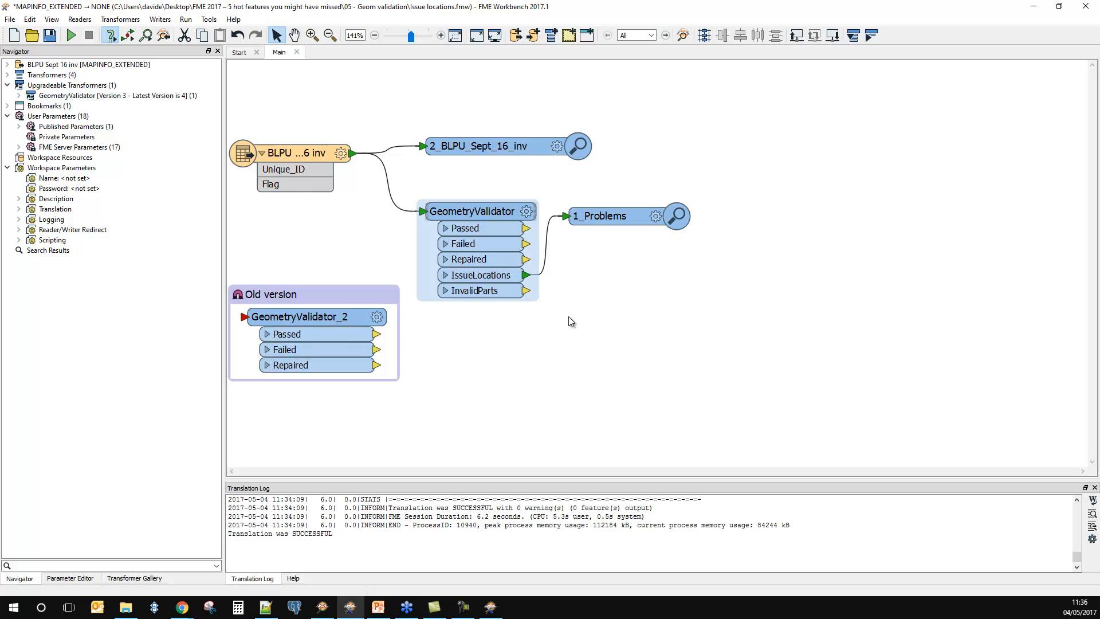
left_click_drag(603, 218, 650, 223)
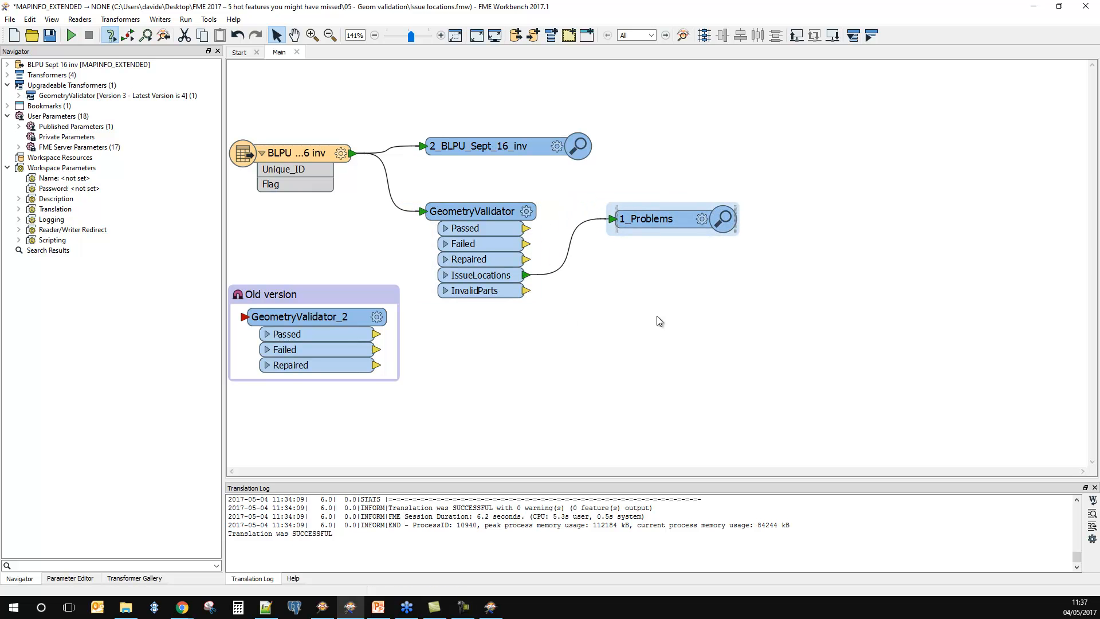
left_click_drag(471, 140, 471, 109)
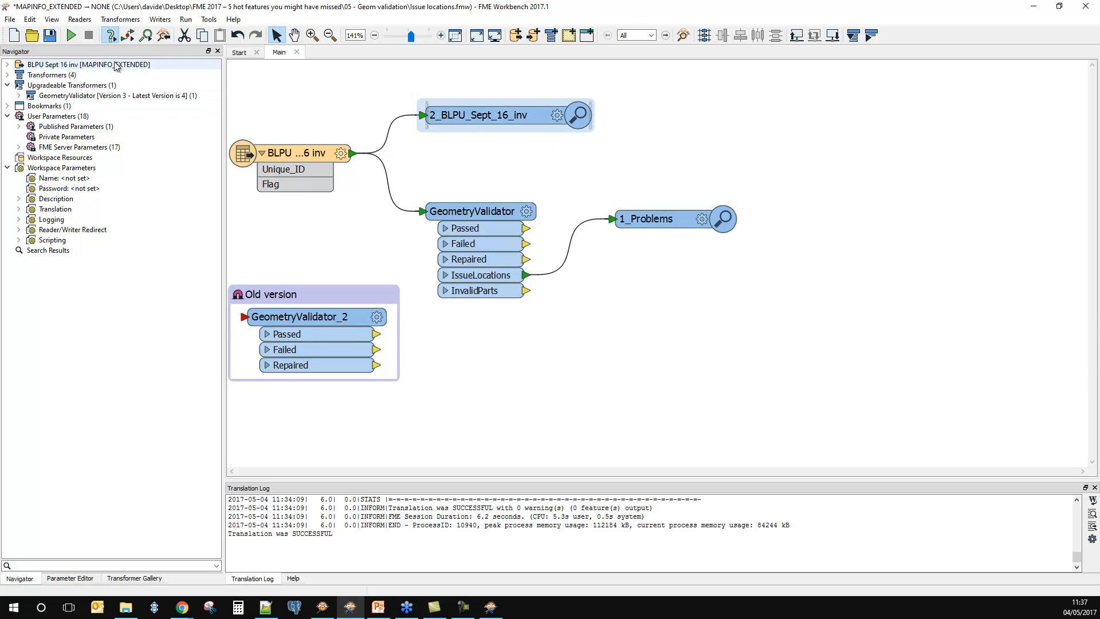
Step: Run the geometry validation workspace and expand the IssueLocations port of the GeometryValidator to list its attributes
left_click(71, 35)
left_click(615, 328)
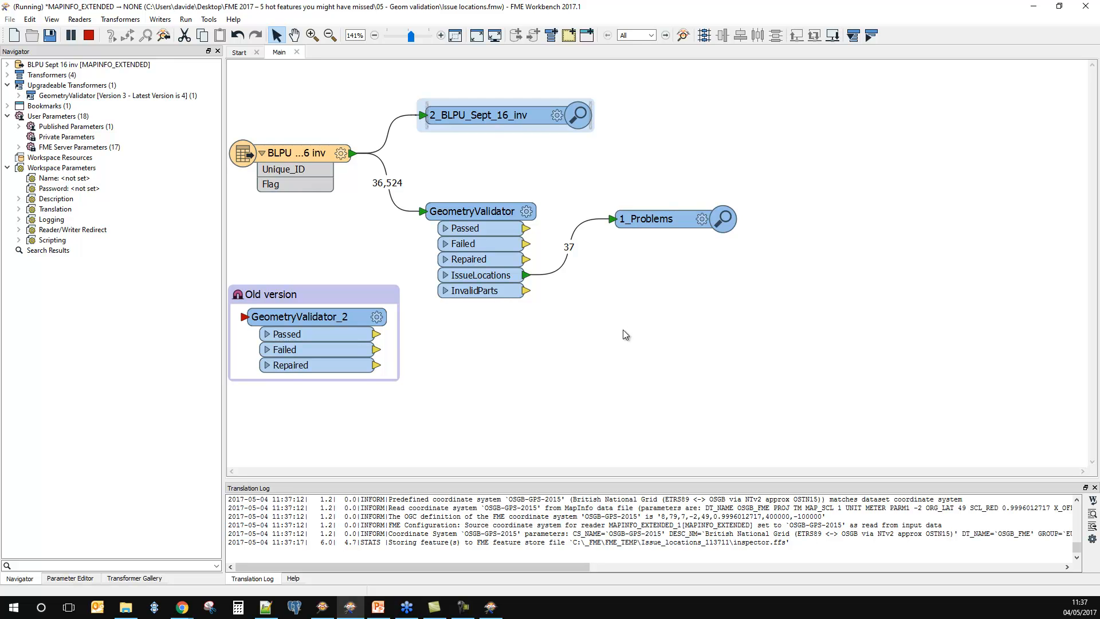
left_click(445, 275)
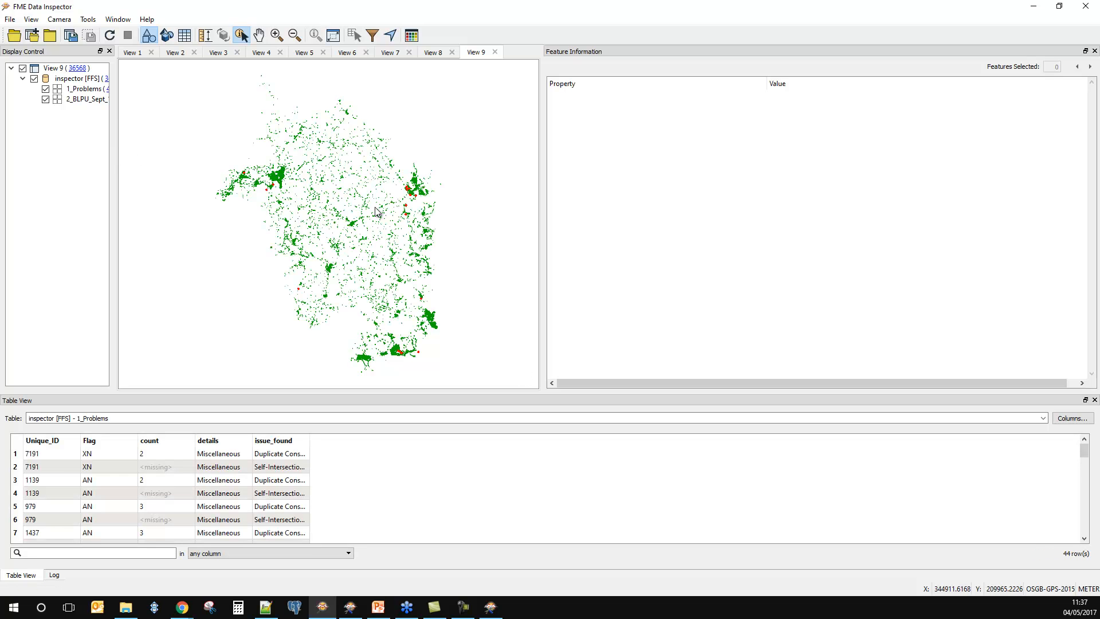
Step: Focus the map on a housing area containing validation issues and hide the 2_BLPU_Sept_16_inv layer, leaving only 1_Problems displayed
left_click(277, 35)
left_click_drag(394, 175, 450, 225)
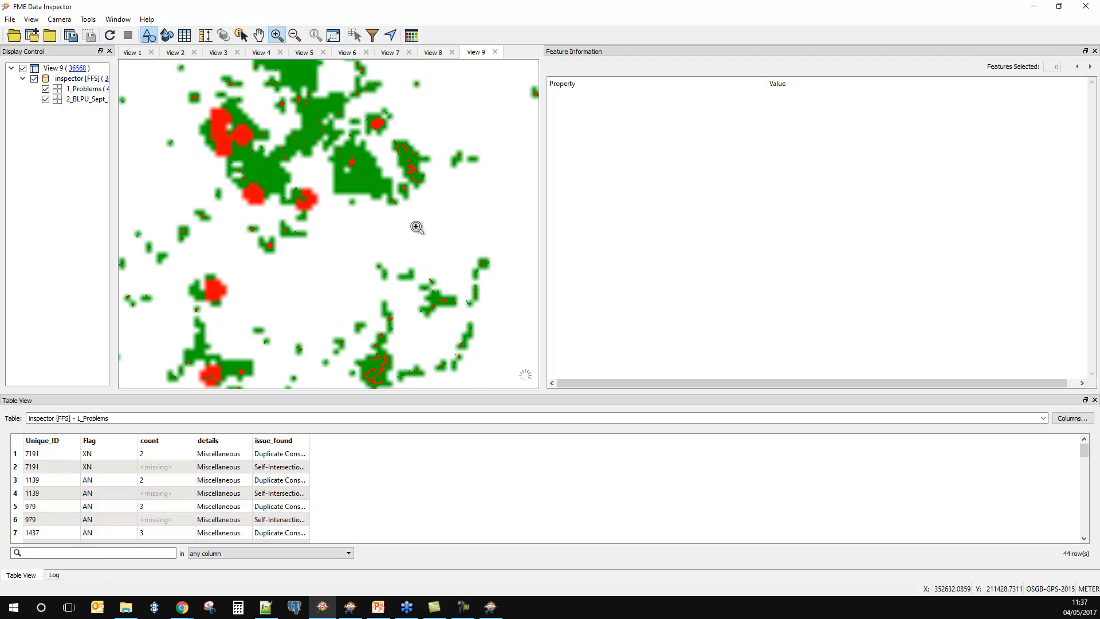
left_click_drag(178, 98, 310, 199)
left_click_drag(180, 97, 368, 253)
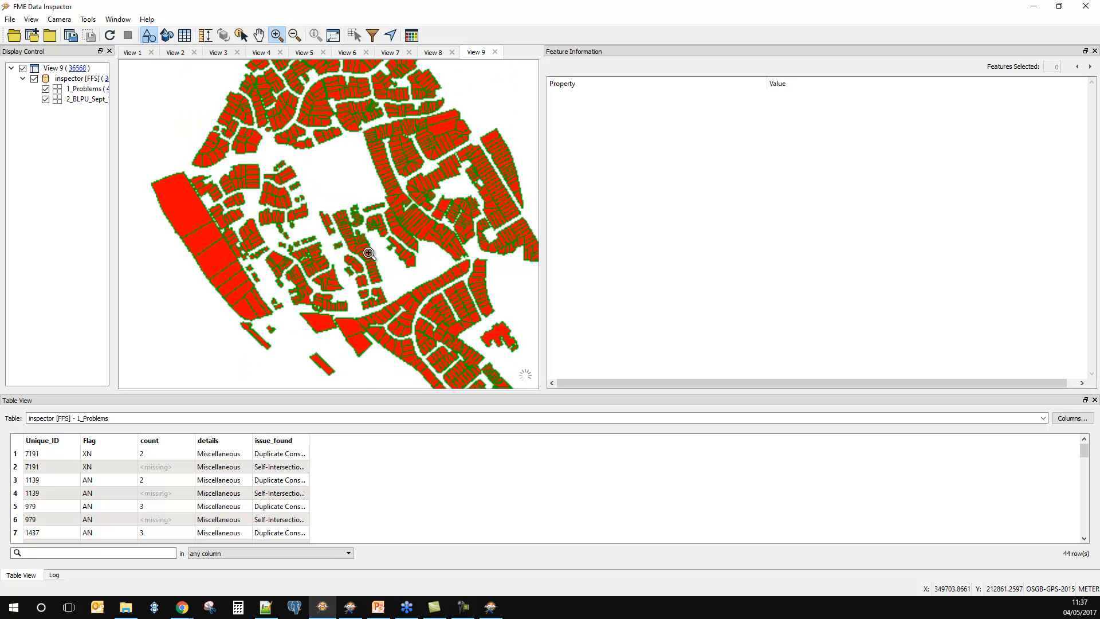
left_click(53, 90)
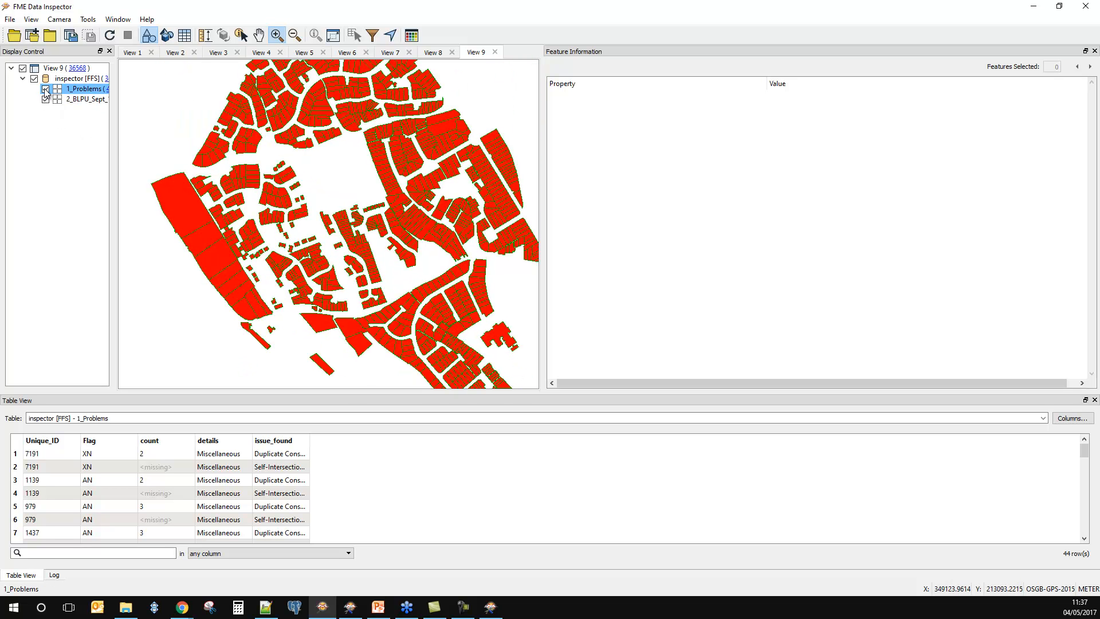
left_click(47, 99)
left_click(45, 99)
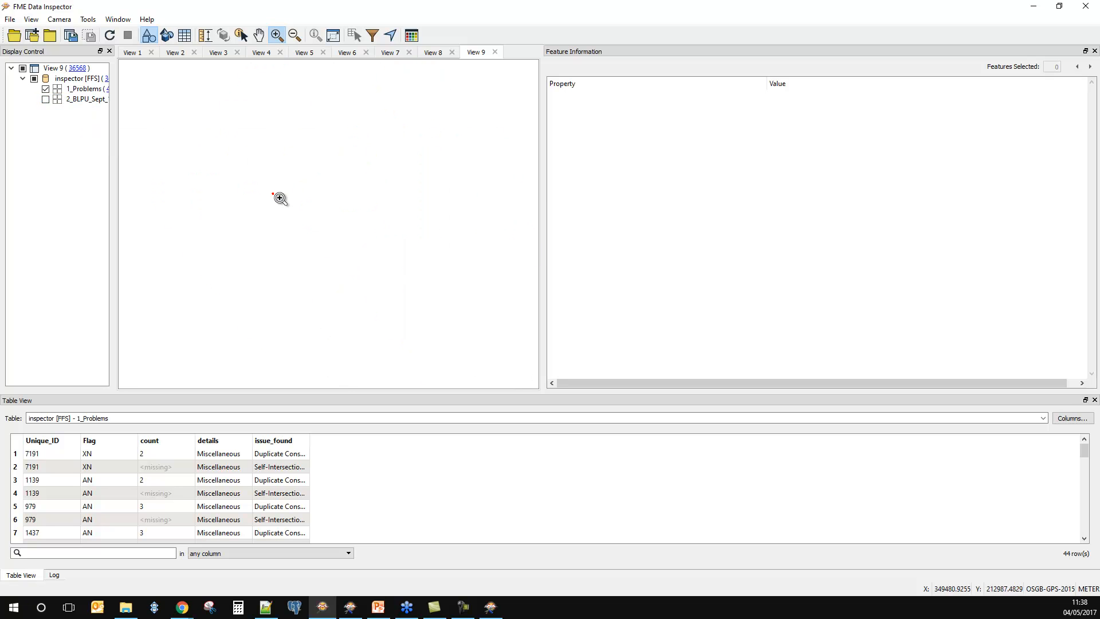
Step: Query the isolated problem point and widen the issue_found column so its full text is readable
left_click(241, 35)
left_click_drag(253, 160, 309, 236)
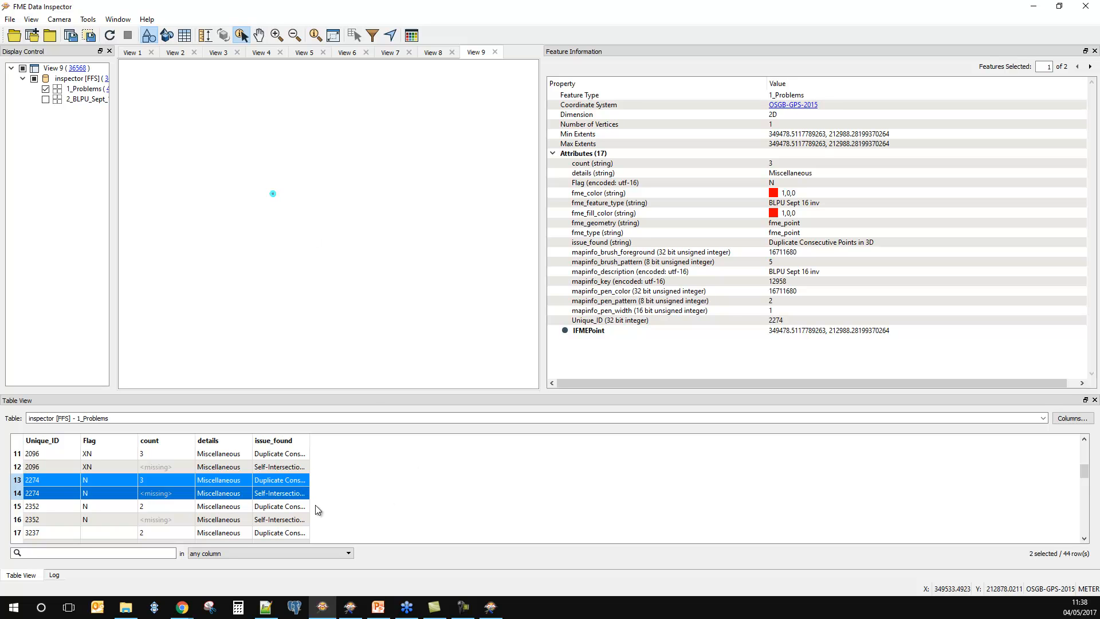
left_click_drag(310, 441, 438, 470)
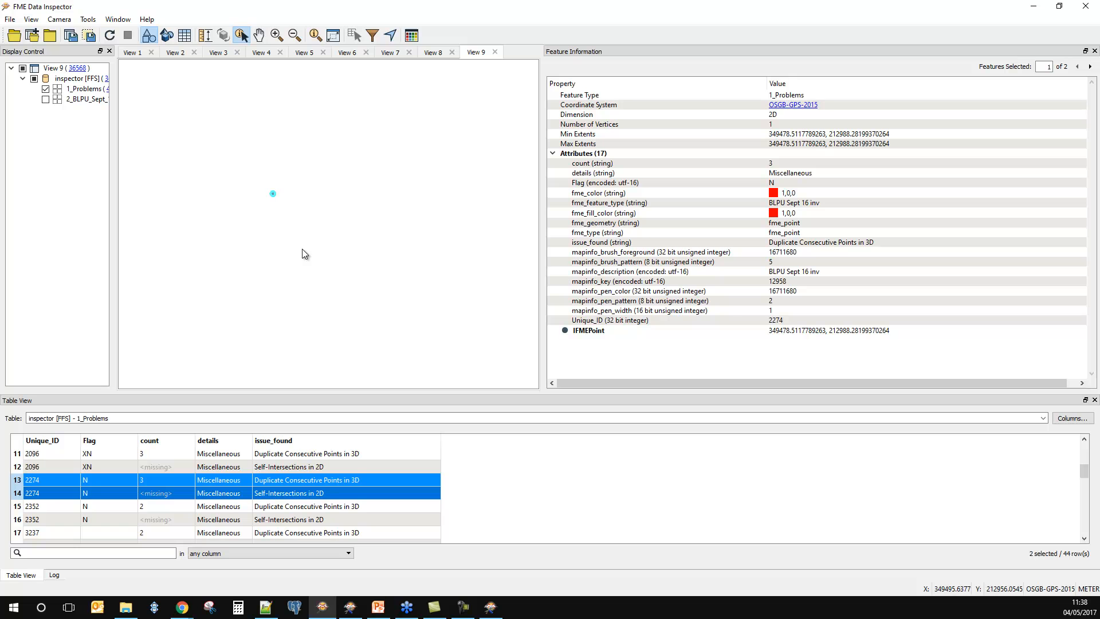
Step: Show the 2_BLPU_Sept_16_inv layer again and query the polygons around the problem point to find the one with Unique_ID 2274
left_click(45, 99)
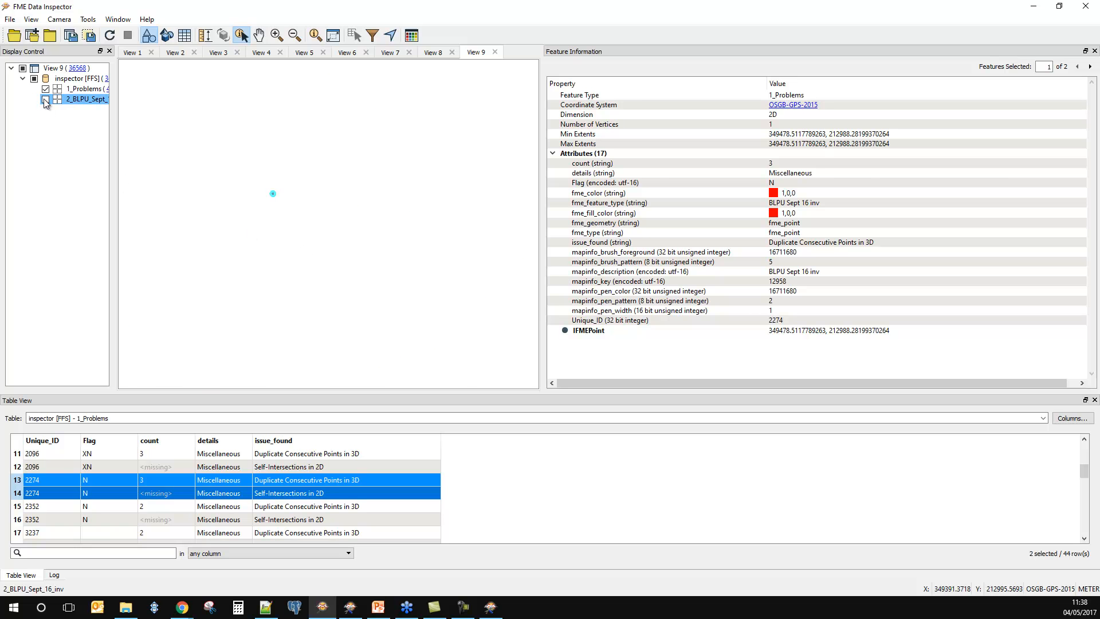
left_click(278, 217)
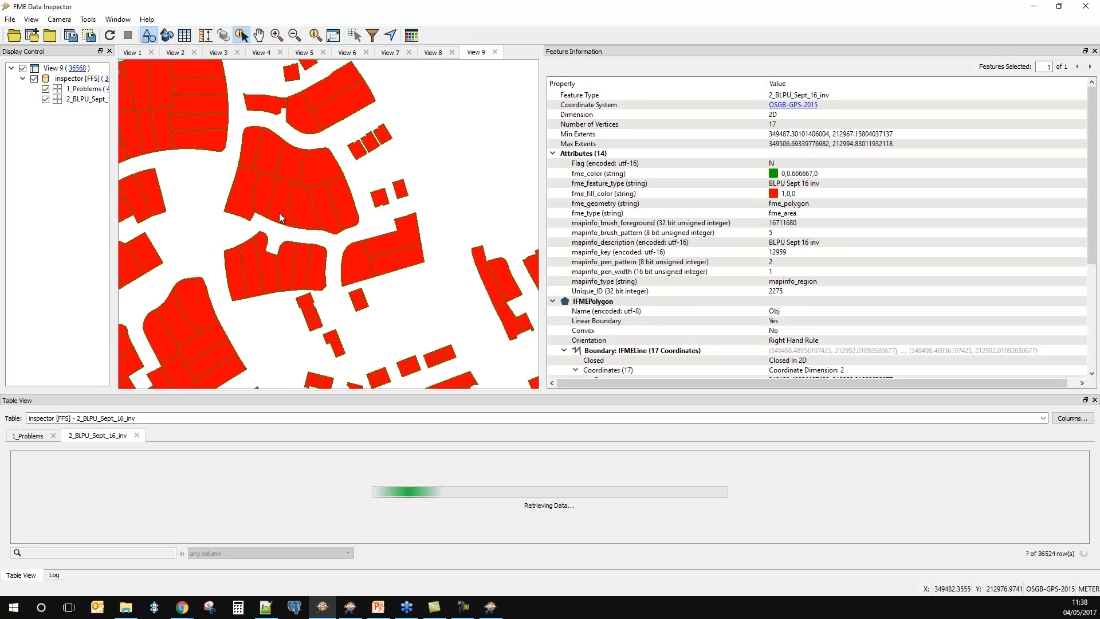
left_click(284, 200)
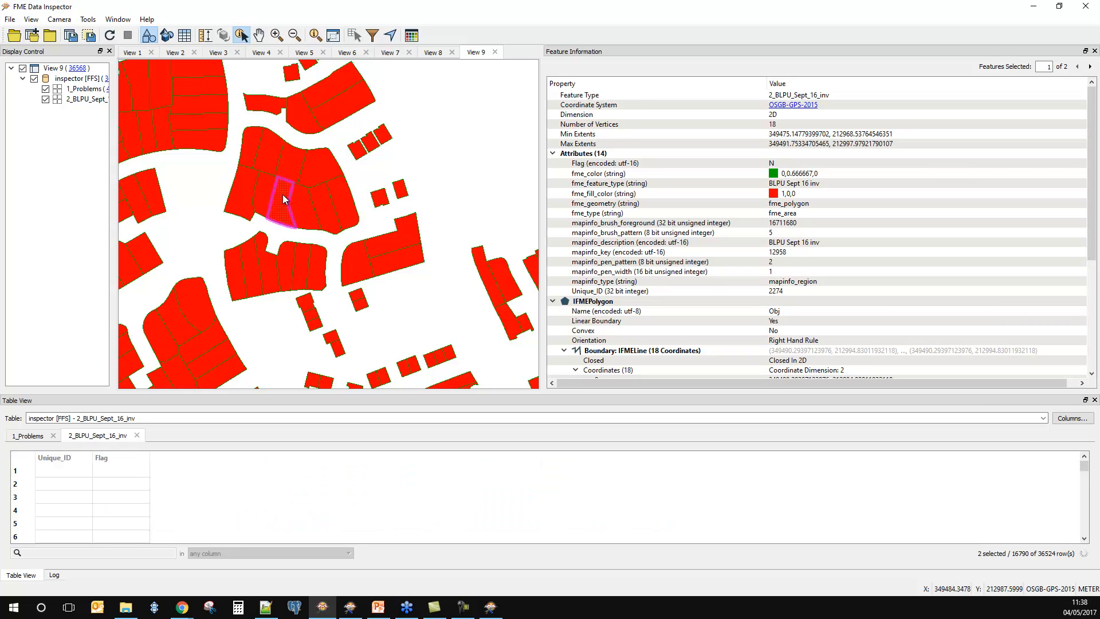
scroll(287, 211, "up", 2)
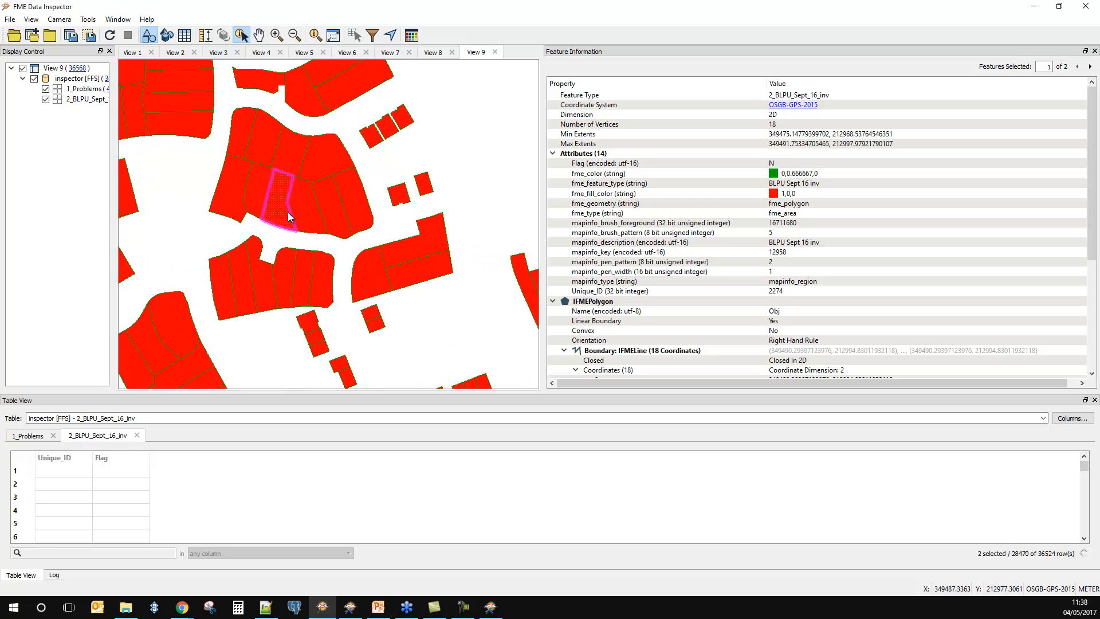
scroll(274, 207, "up", 1)
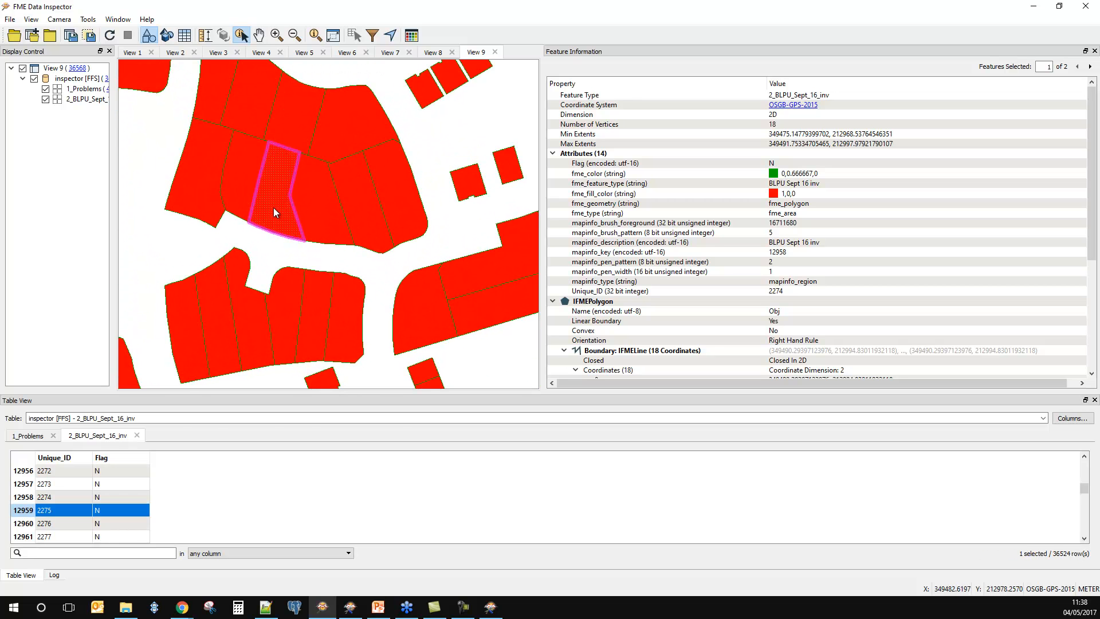
left_click(247, 180)
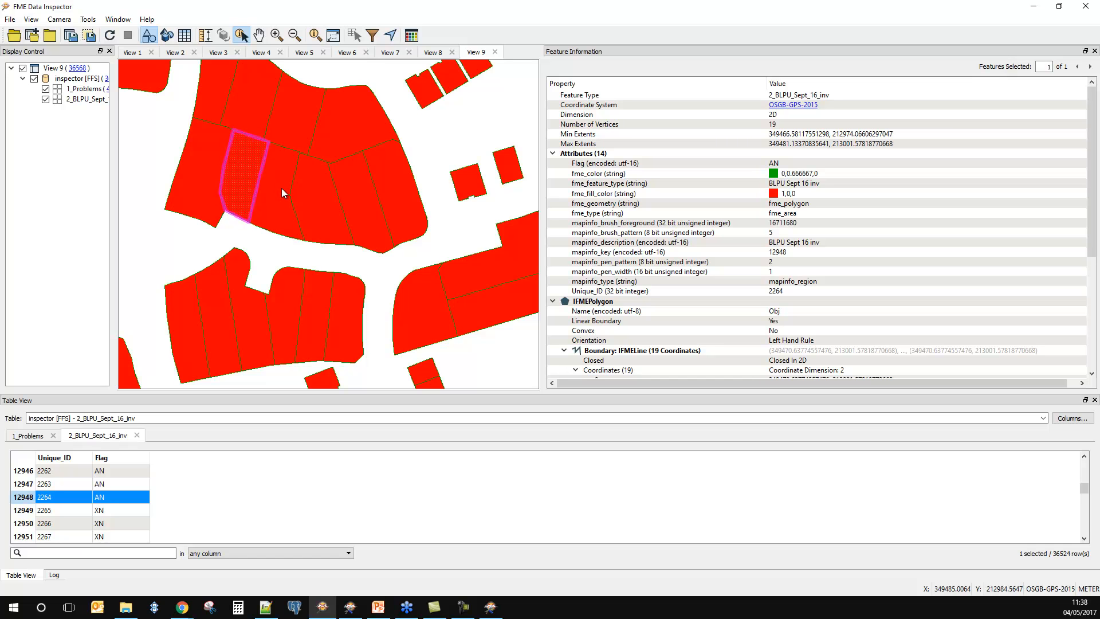
left_click(274, 191)
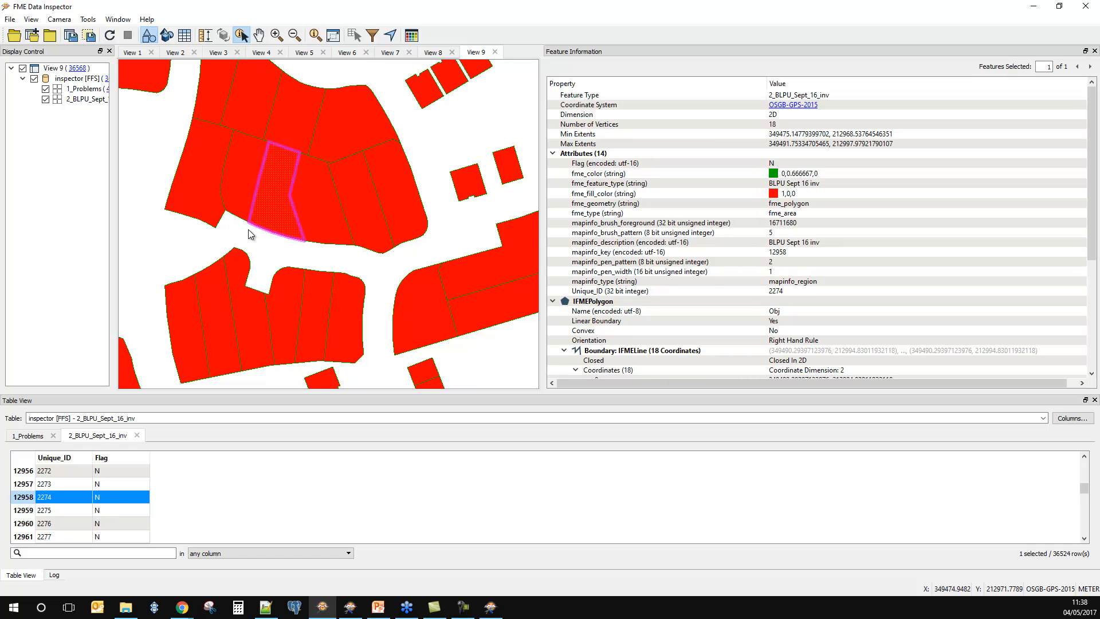
left_click(212, 209)
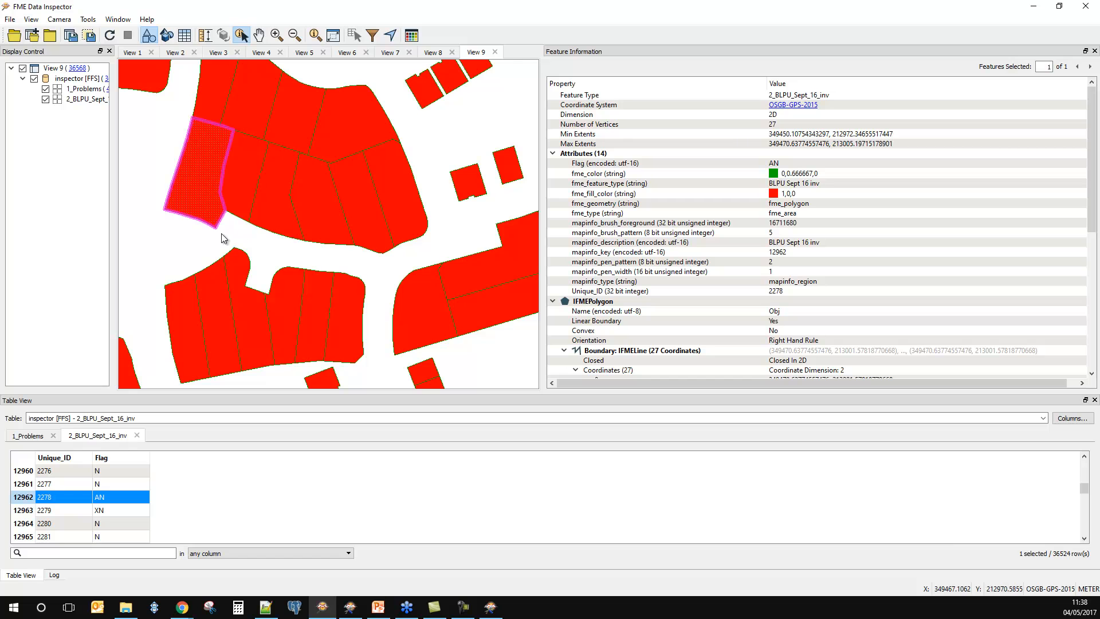
left_click(271, 191)
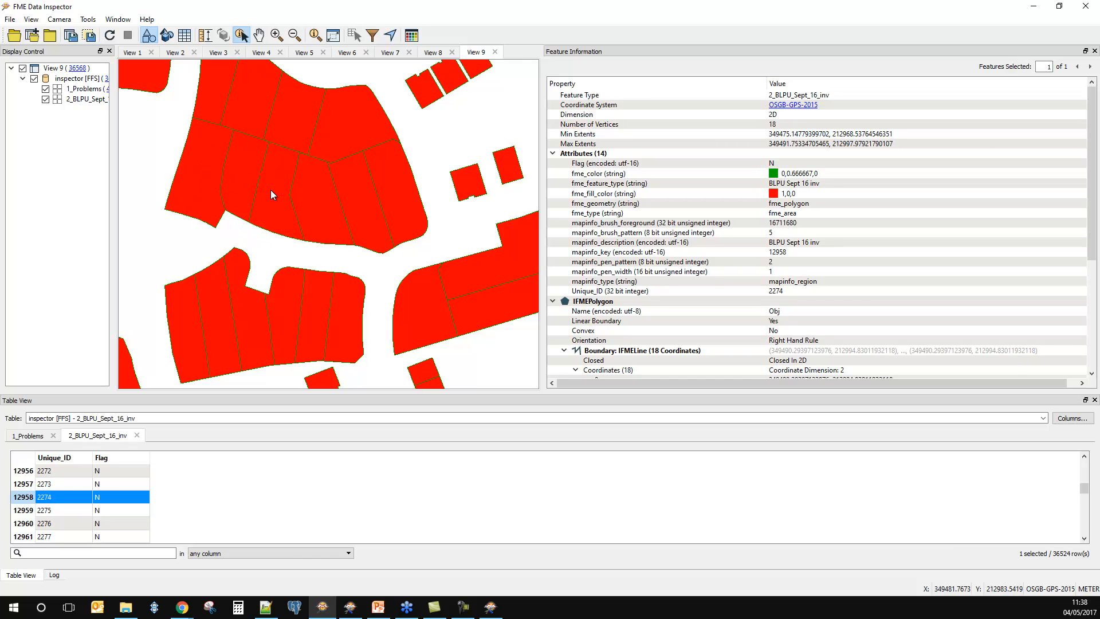
scroll(271, 232, "down", 1)
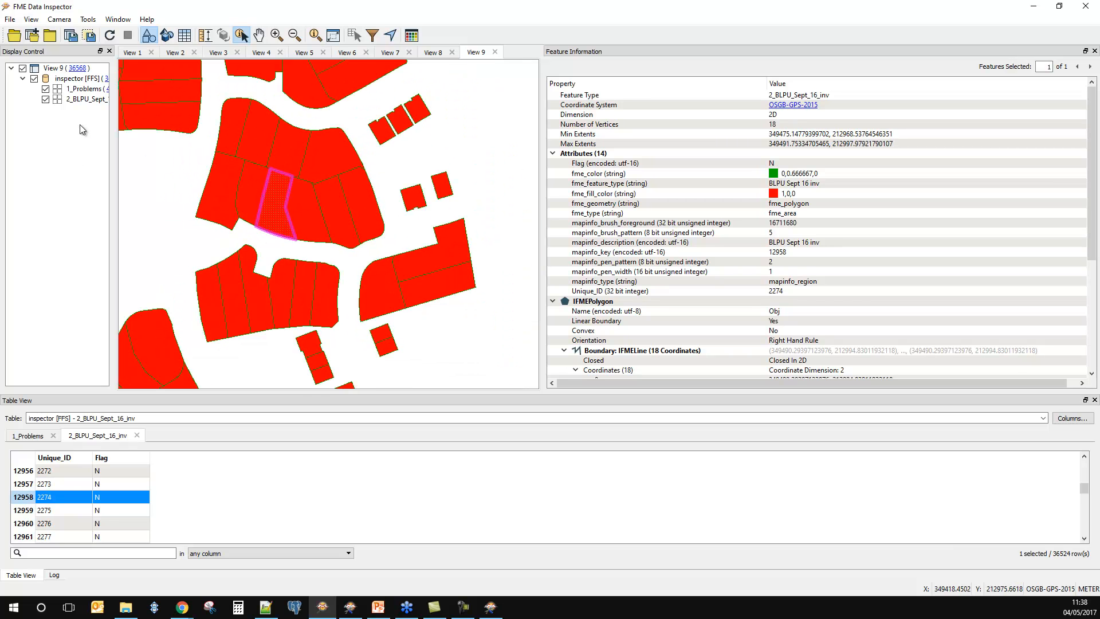
Step: Set the drawing colour of the 1_Problems points to black (0,0,0)
double_click(57, 89)
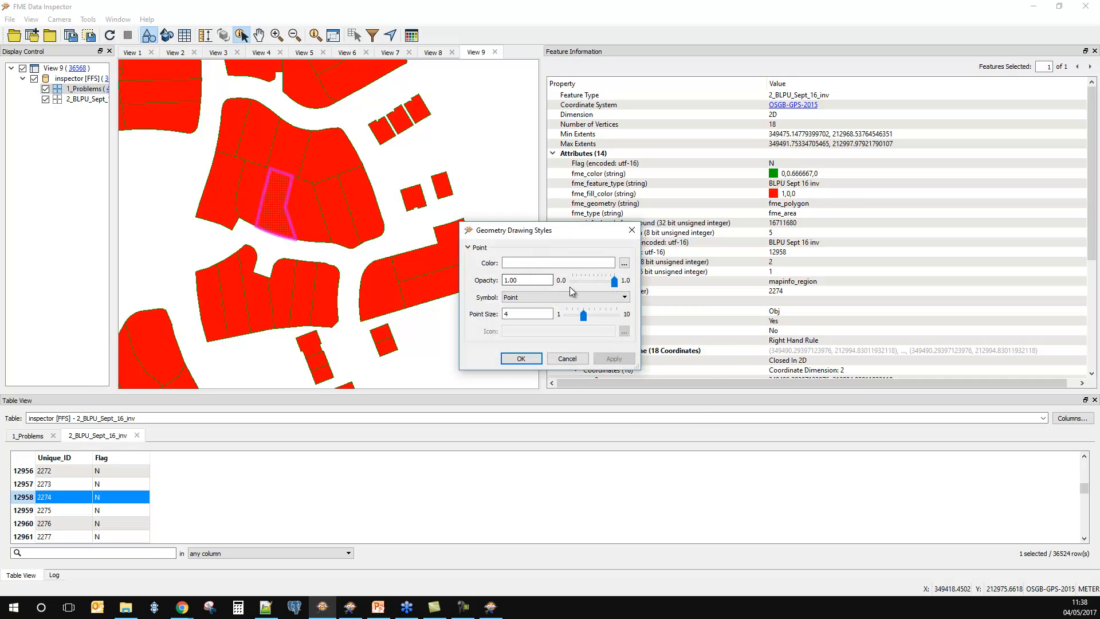
left_click(624, 263)
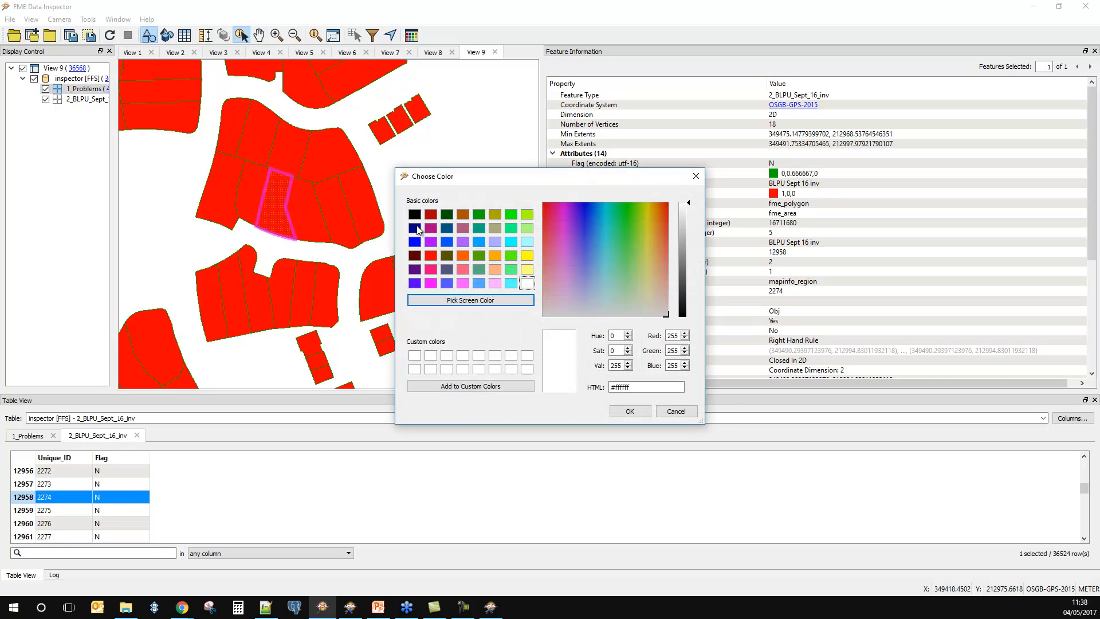
left_click(414, 214)
left_click(630, 411)
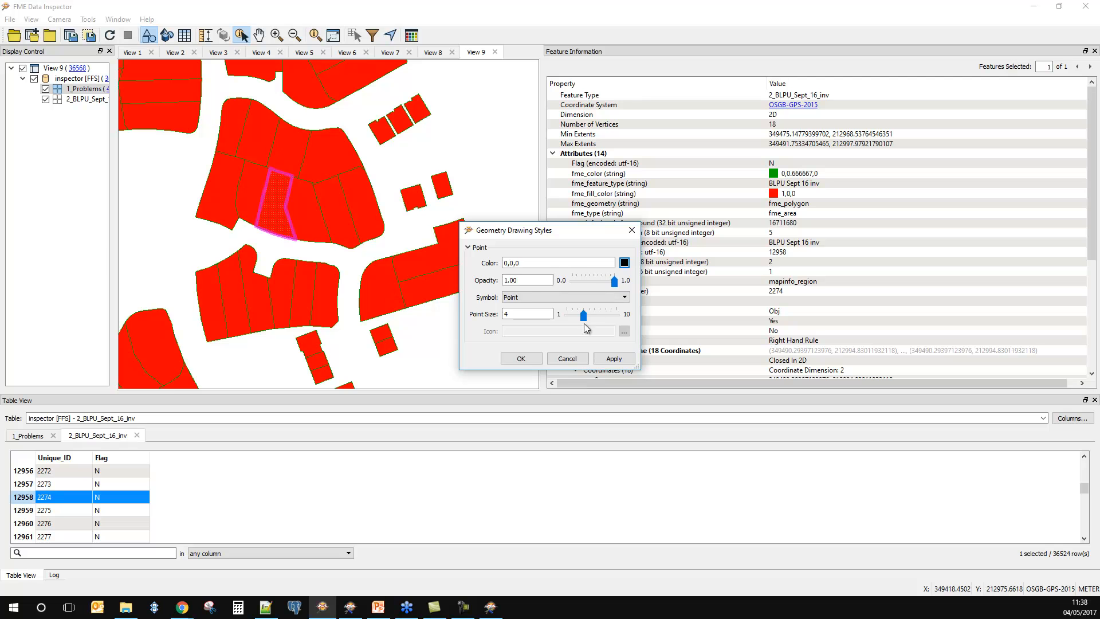
left_click(521, 358)
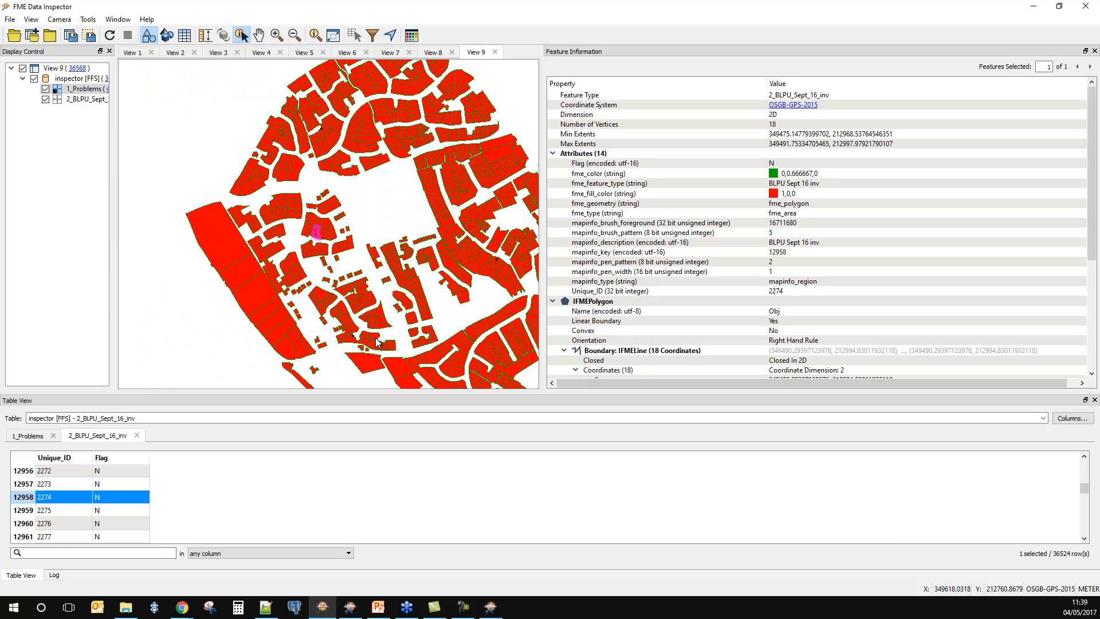
Step: Hide the 2_BLPU_Sept_16_inv layer and query another problem point, beside the rounded end of a cul-de-sac
scroll(376, 342, "up", 6)
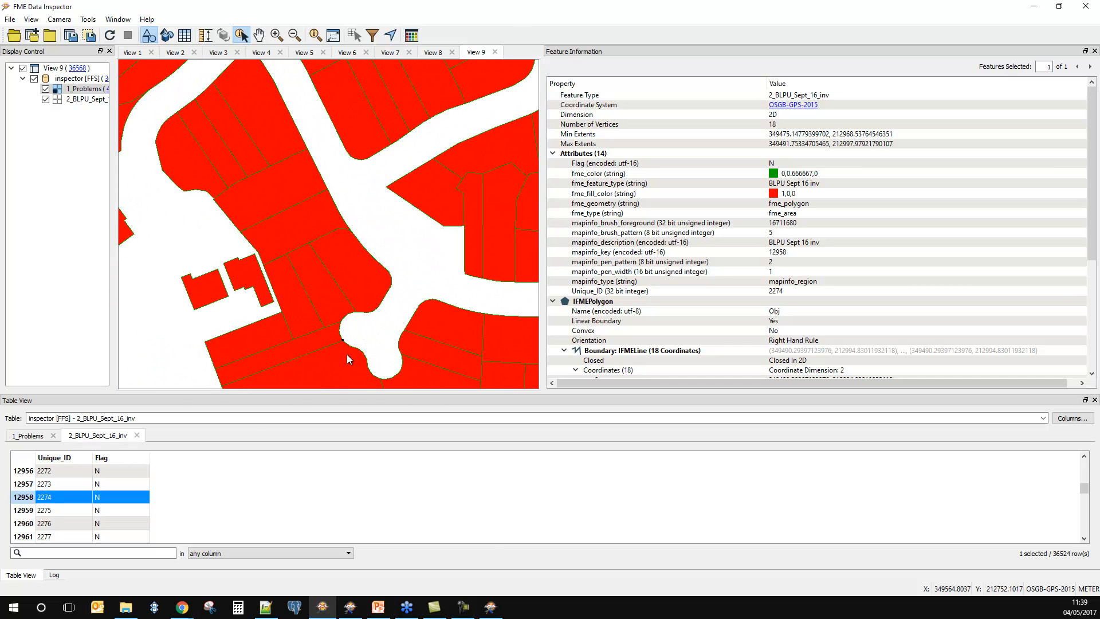
left_click(45, 99)
left_click_drag(293, 315, 354, 343)
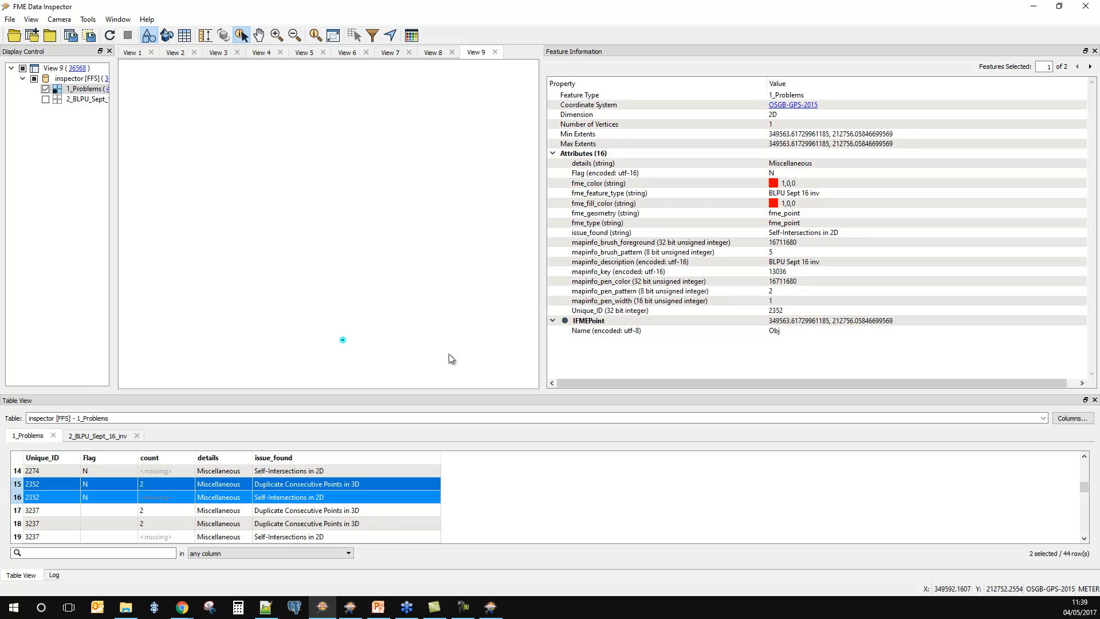
Step: Show the 2_BLPU_Sept_16_inv layer again and query the polygon whose corner lies on the selected problem point
left_click(45, 99)
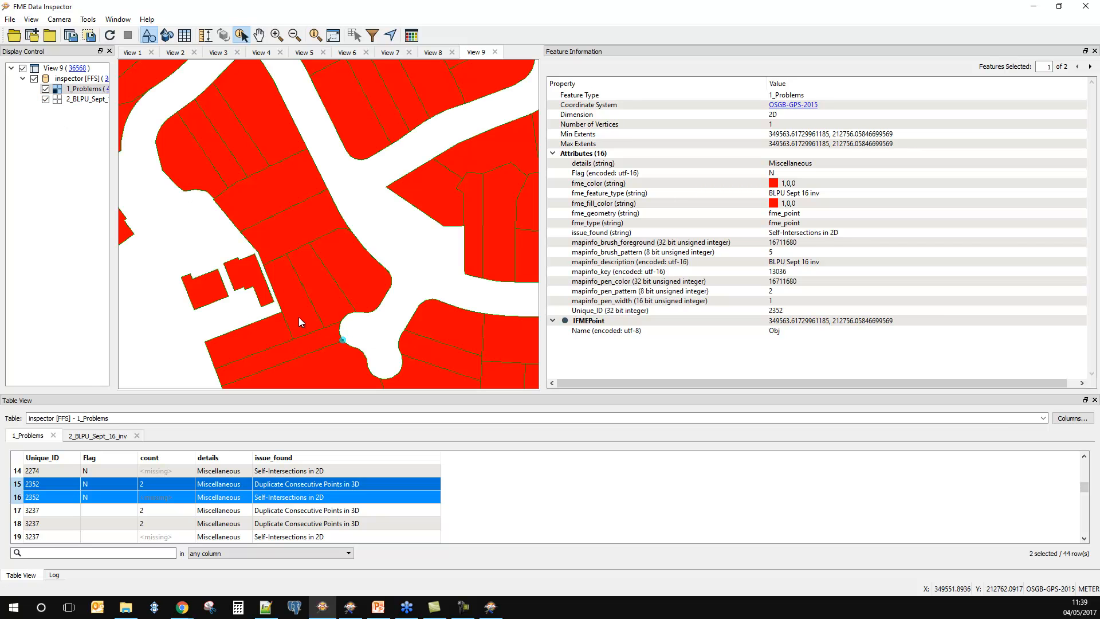
left_click(347, 360)
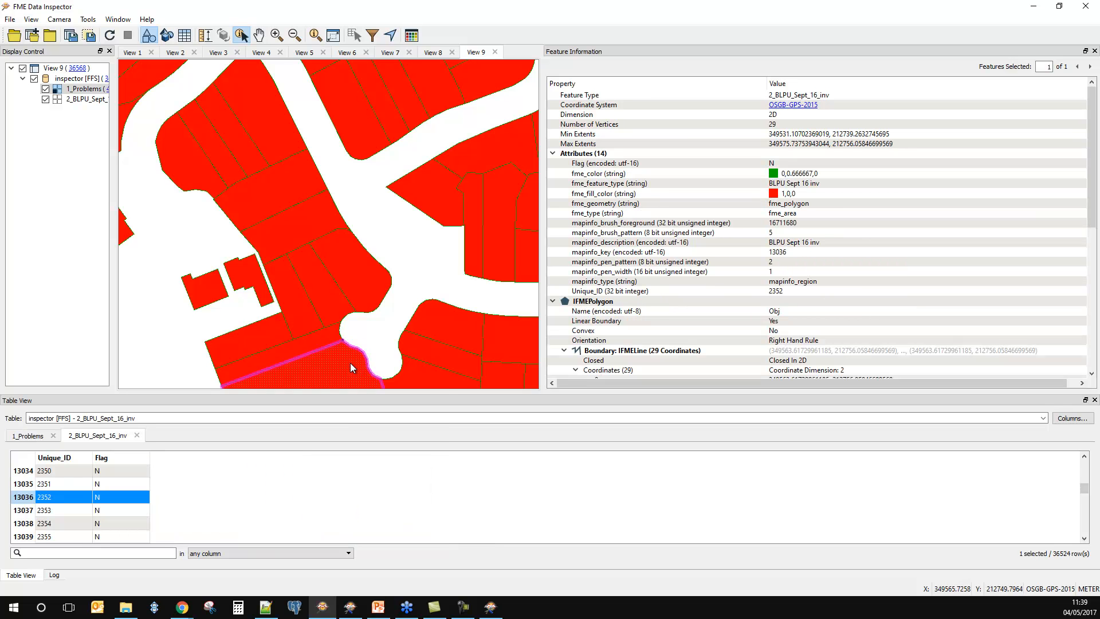
scroll(349, 363, "down", 1)
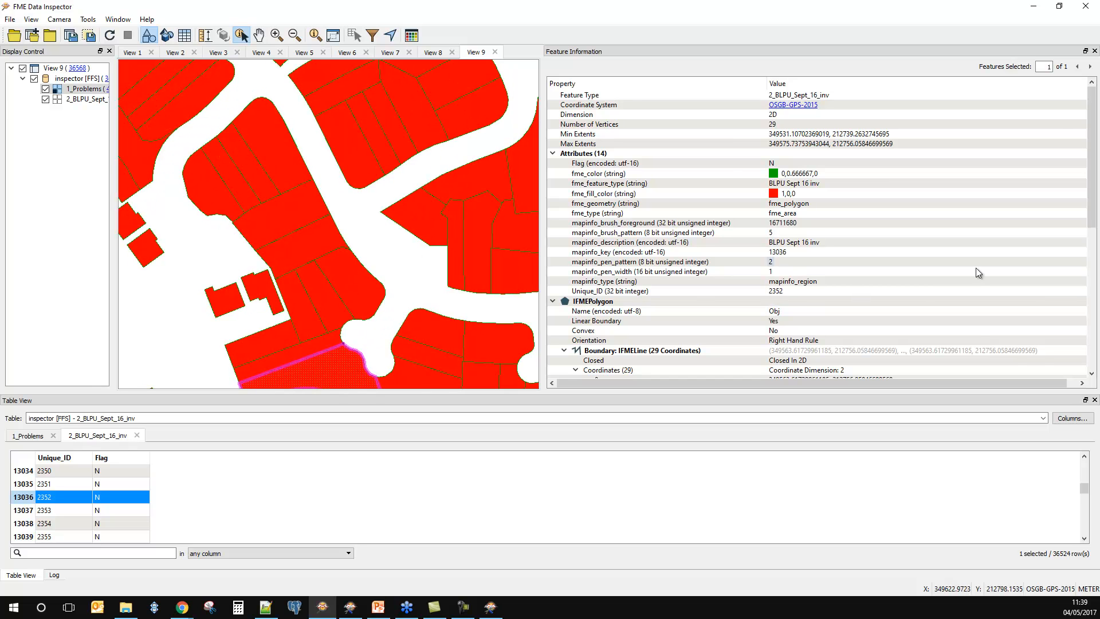
Step: Compare coordinates 0 and 1 in the selected polygon's boundary and examine their location on the map
left_click_drag(1092, 209, 1093, 289)
left_click(802, 223)
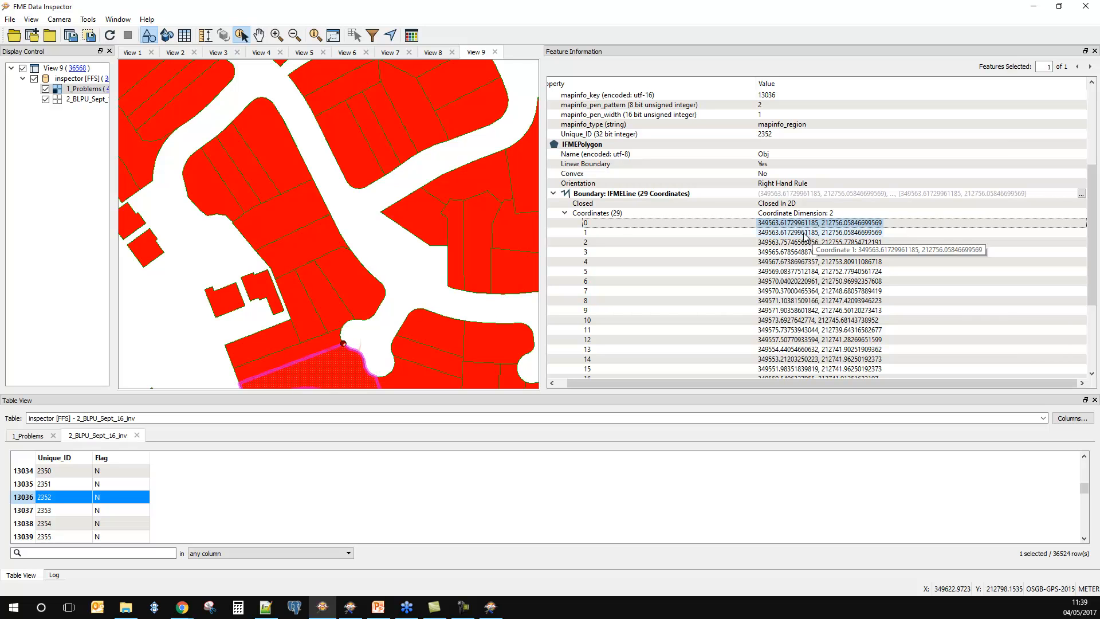
left_click(810, 233, "ctrl")
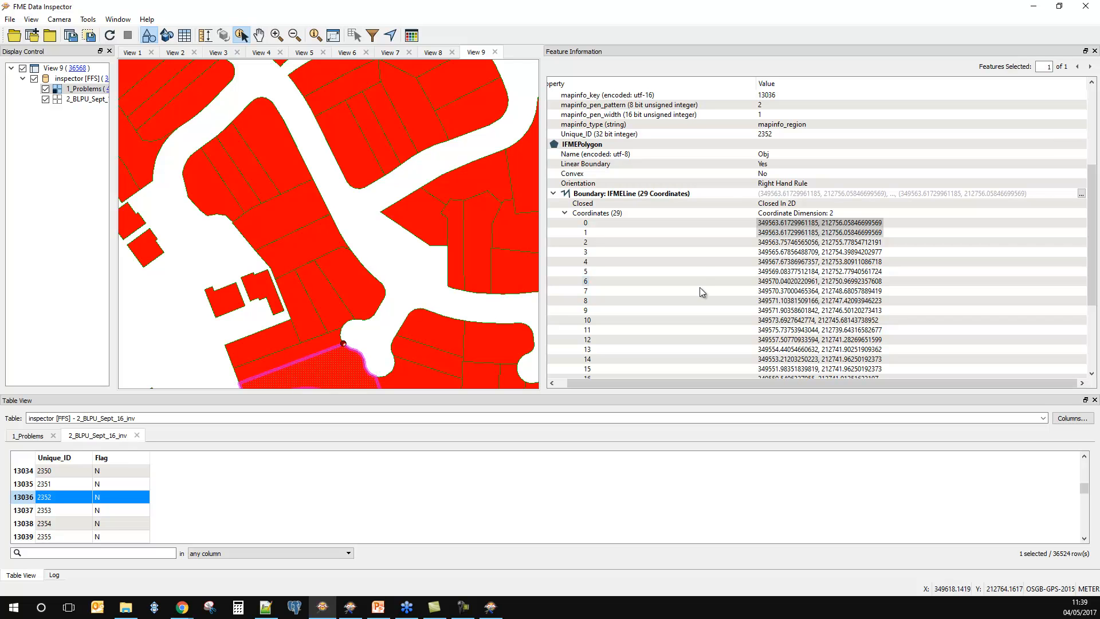
left_click(814, 232)
scroll(343, 358, "up", 5)
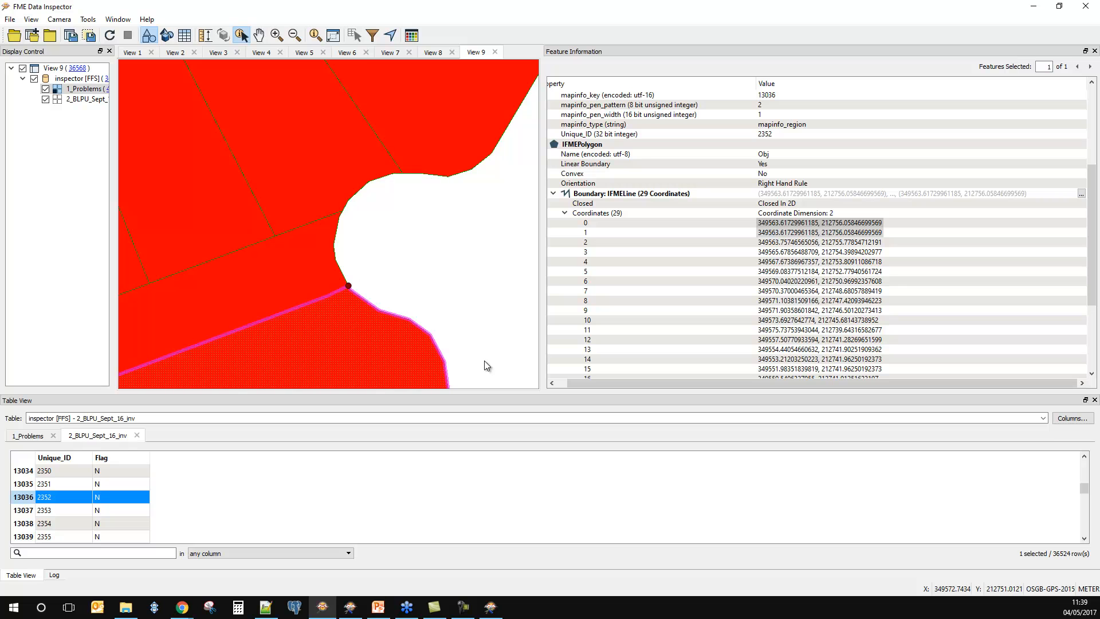
Step: Return to FME Workbench and close the Issue locations.fmw workspace without saving the changes
left_click(1039, 10)
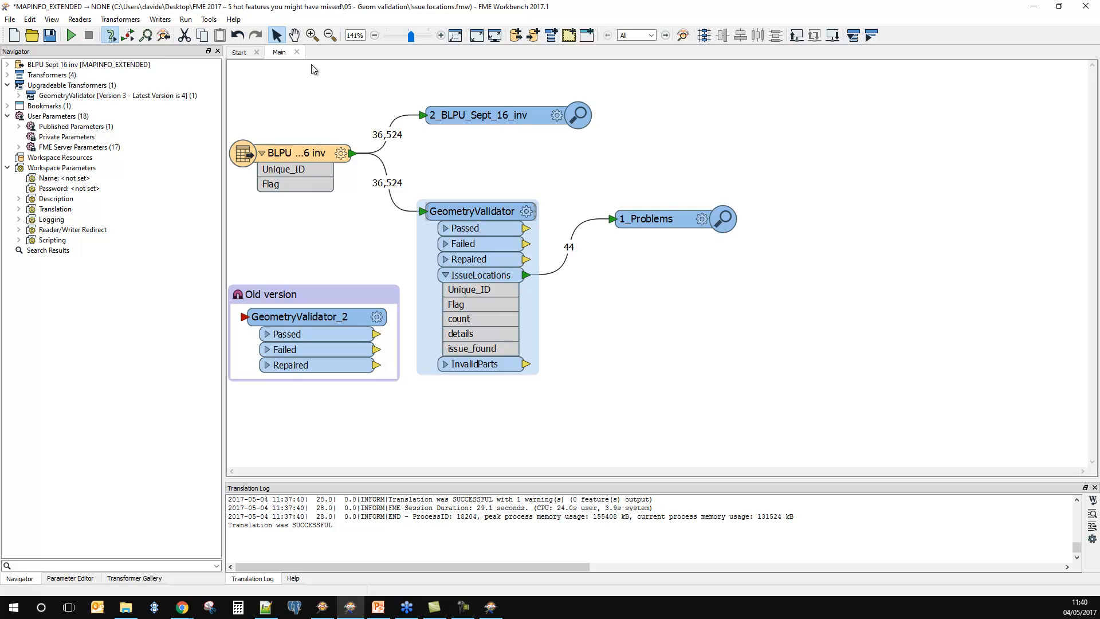
left_click(297, 52)
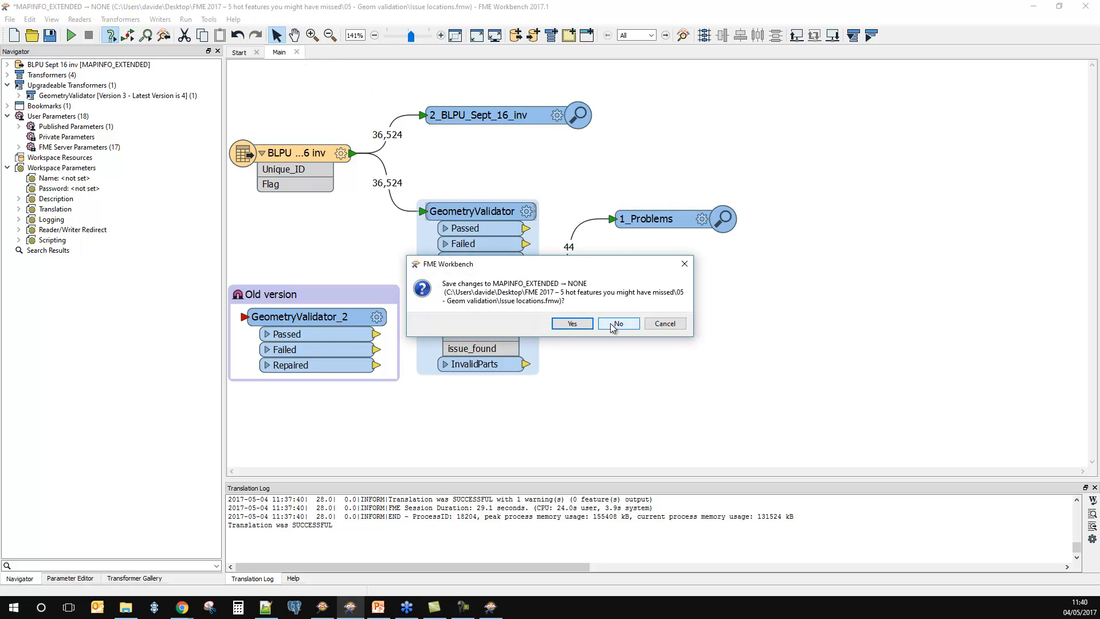
left_click(635, 322)
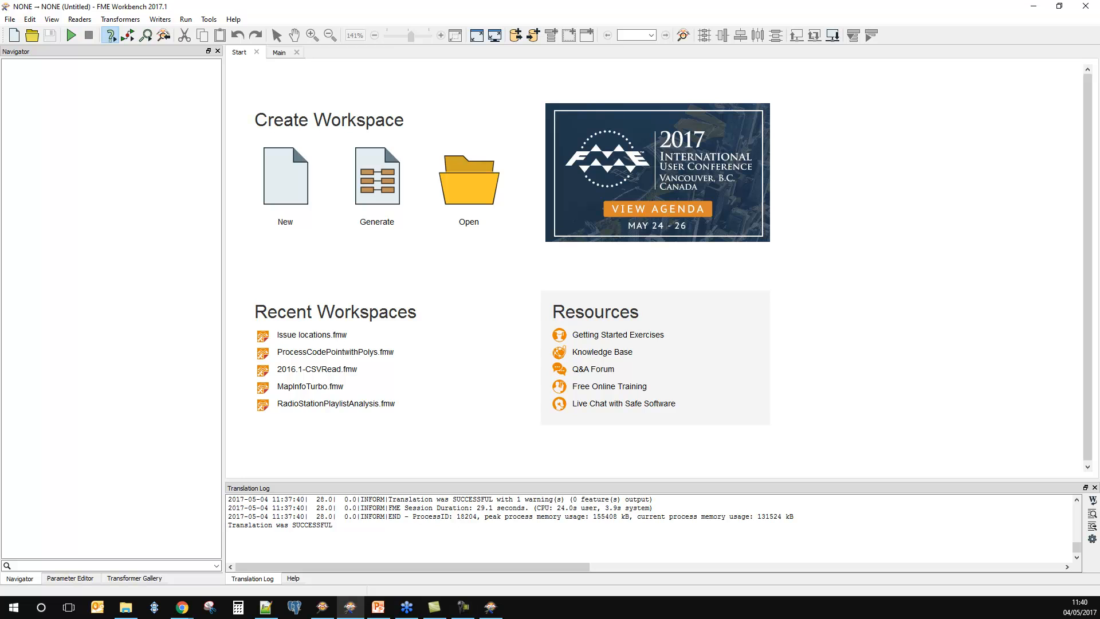
Step: Open the simple.fmw workspace from the 06 Bonus - Autolayout folder
key("alt+Tab")
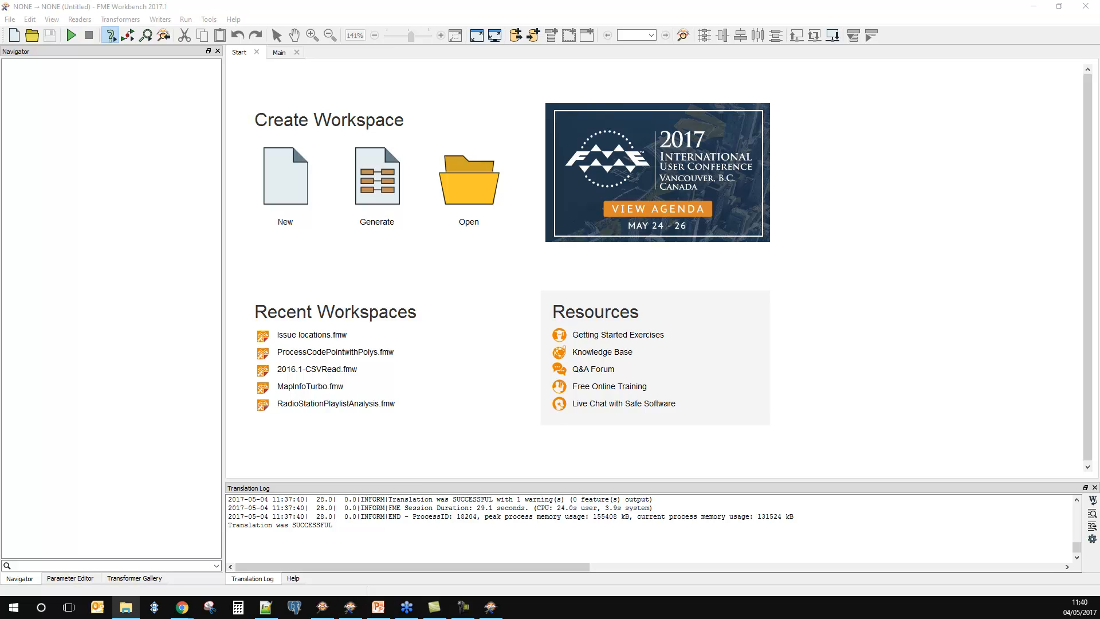
left_click_drag(327, 220, 515, 325)
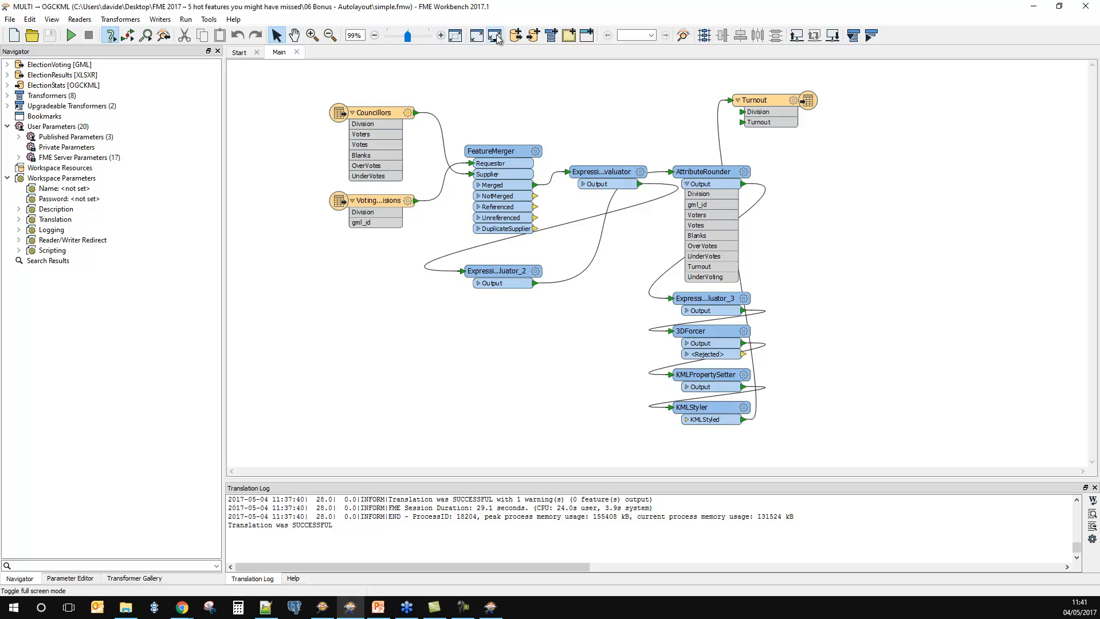
Step: Review the available actions in the toolbar customization options and close them without making changes
right_click(477, 35)
left_click(500, 56)
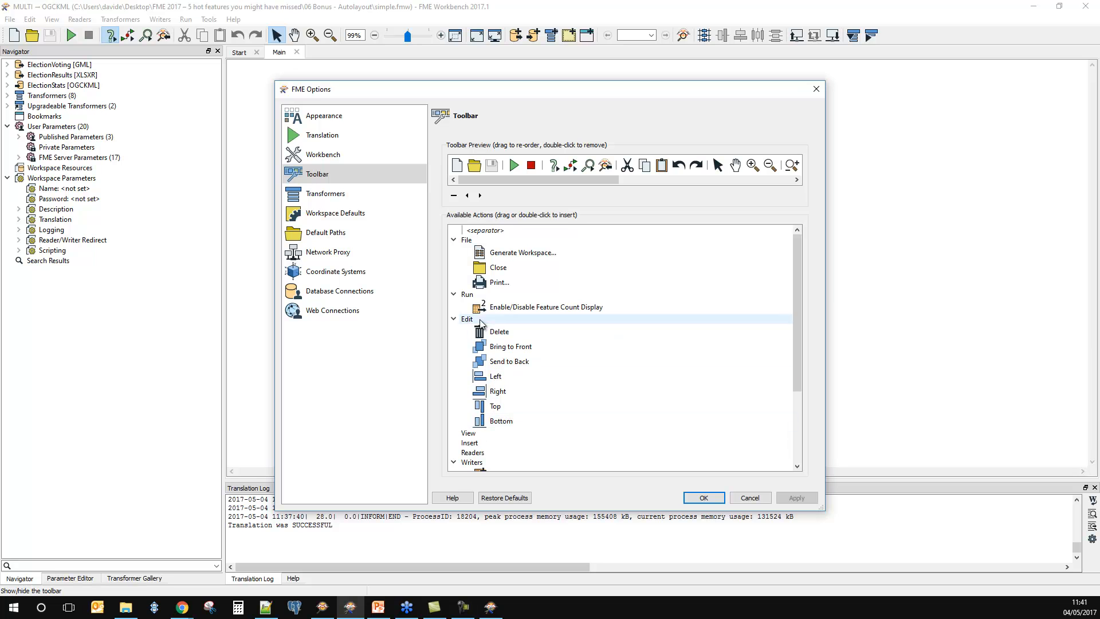
scroll(522, 347, "down", 2)
scroll(507, 332, "up", 1)
scroll(505, 326, "up", 1)
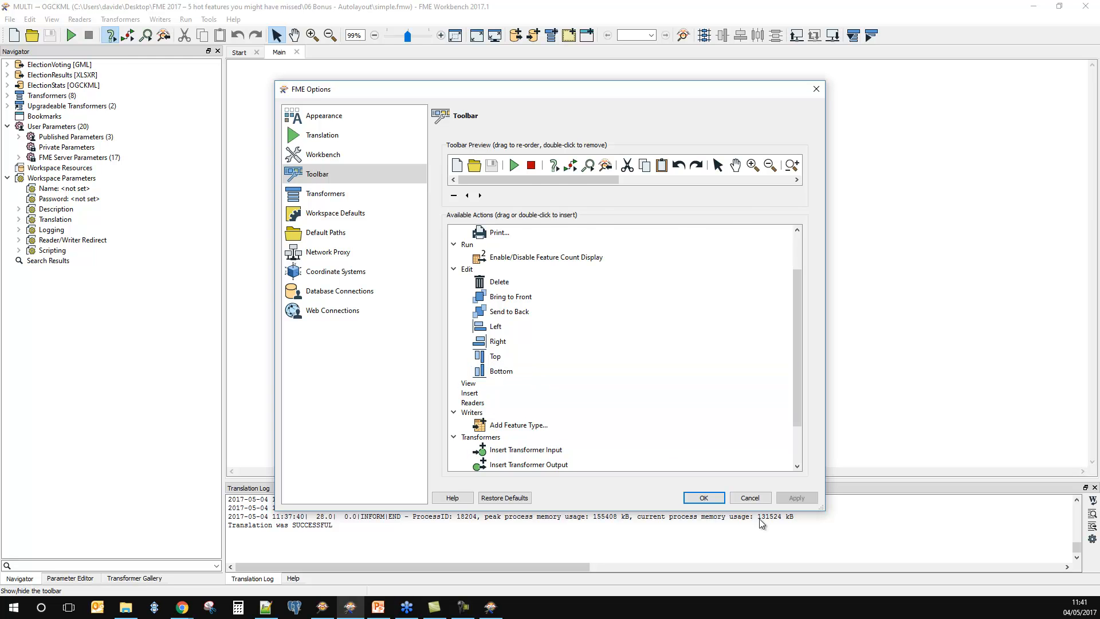
left_click(751, 497)
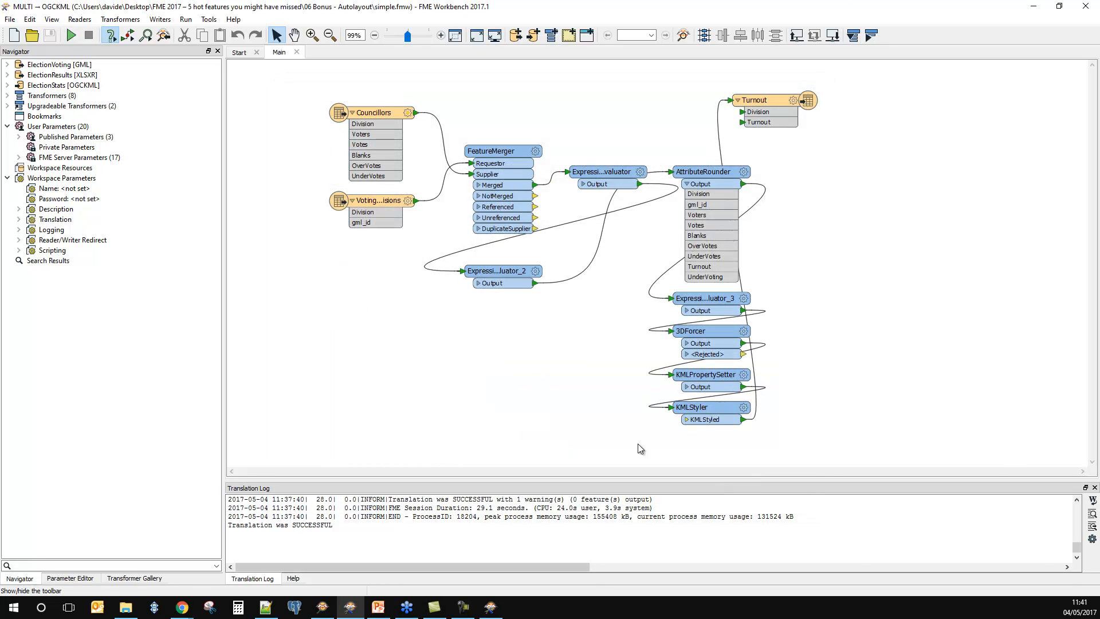
Step: Move AttributeRounder to the right, align the column of transformers down to KMLStyler with it, and shift KMLStyler slightly lower
left_click_drag(654, 154, 790, 440)
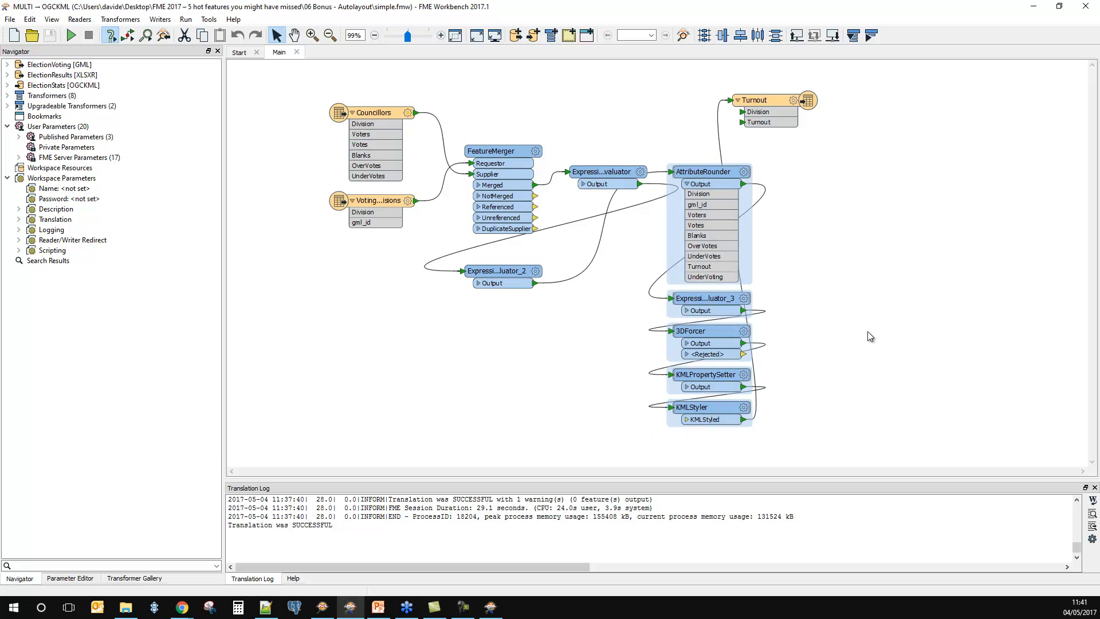
left_click(738, 39)
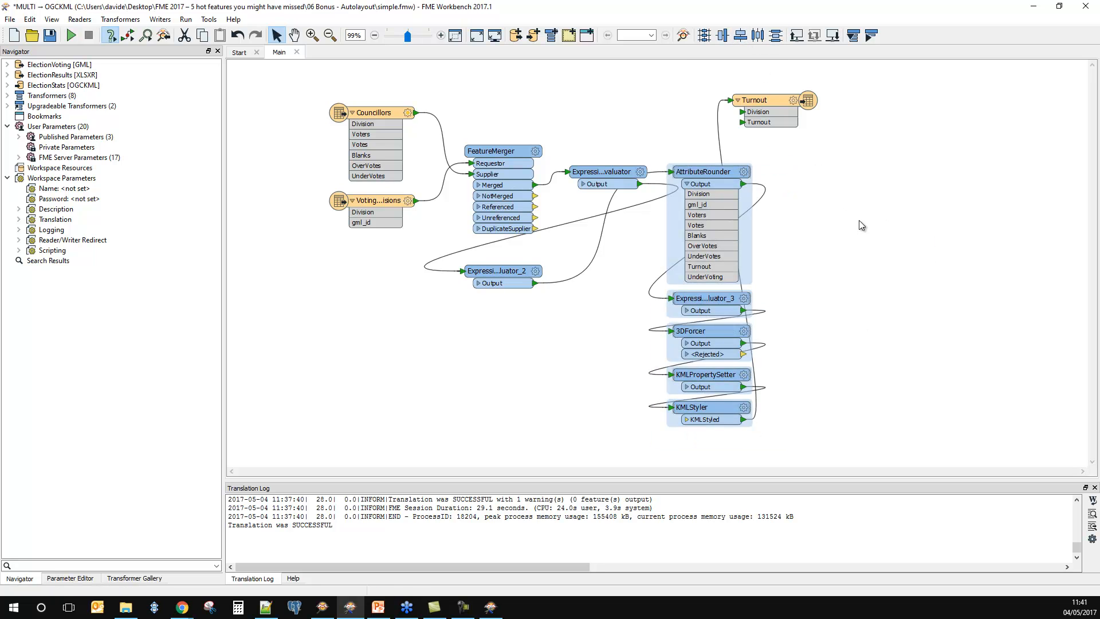
left_click(858, 220)
left_click_drag(714, 174, 754, 174)
left_click_drag(833, 446, 647, 141)
left_click(722, 36)
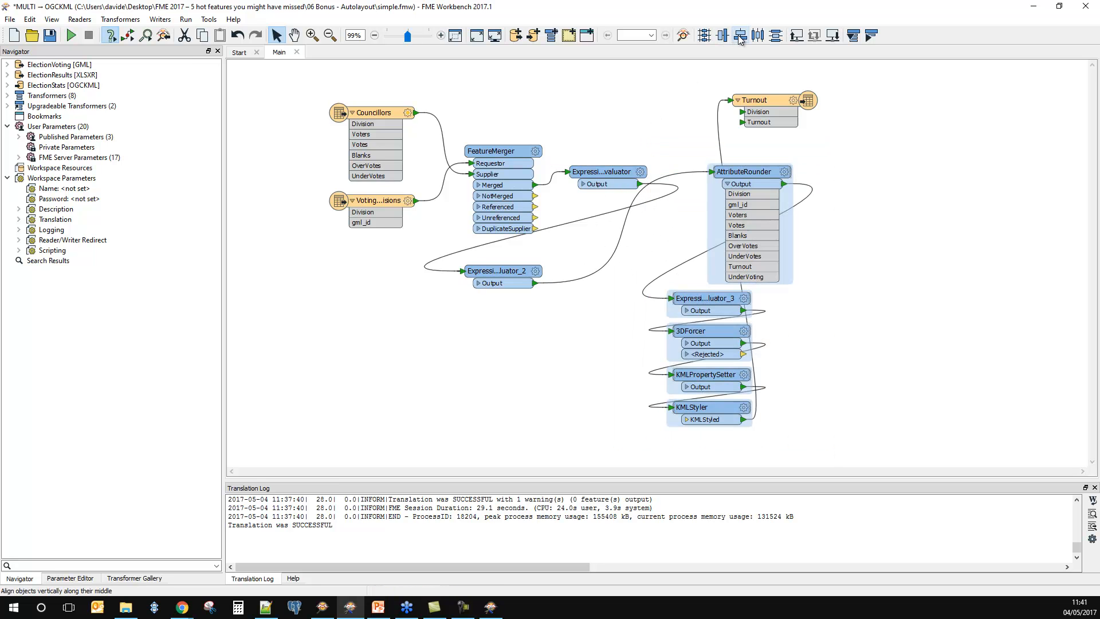
left_click(884, 285)
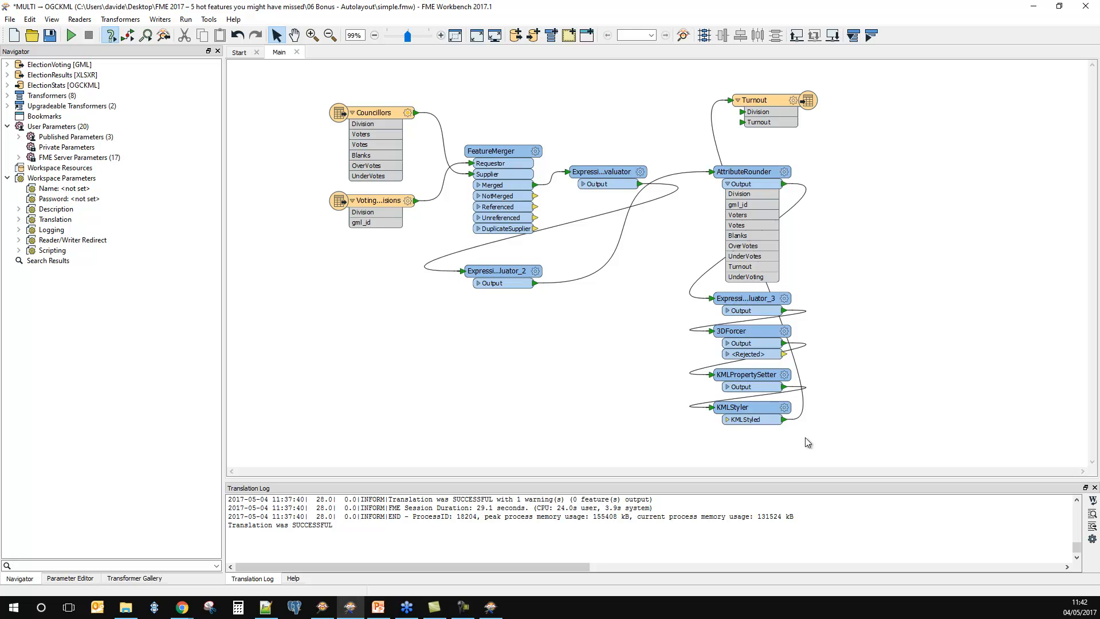
left_click_drag(760, 409, 763, 424)
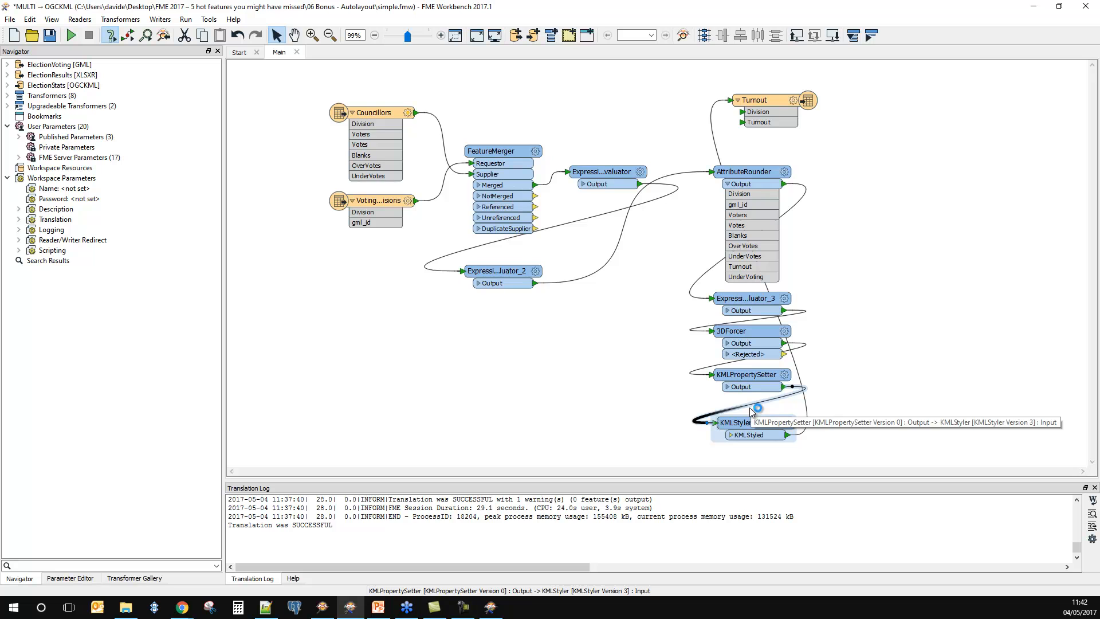
left_click(894, 411)
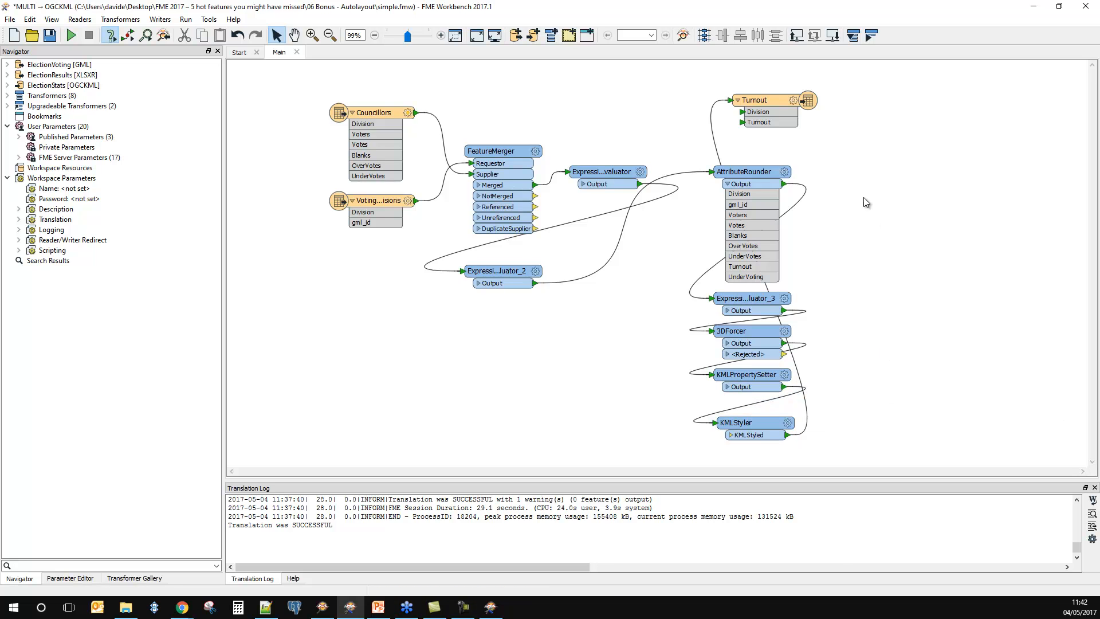
Step: Find the Apply Auto-Layout action in the toolbar preview of the customization options, then leave without changes
right_click(698, 44)
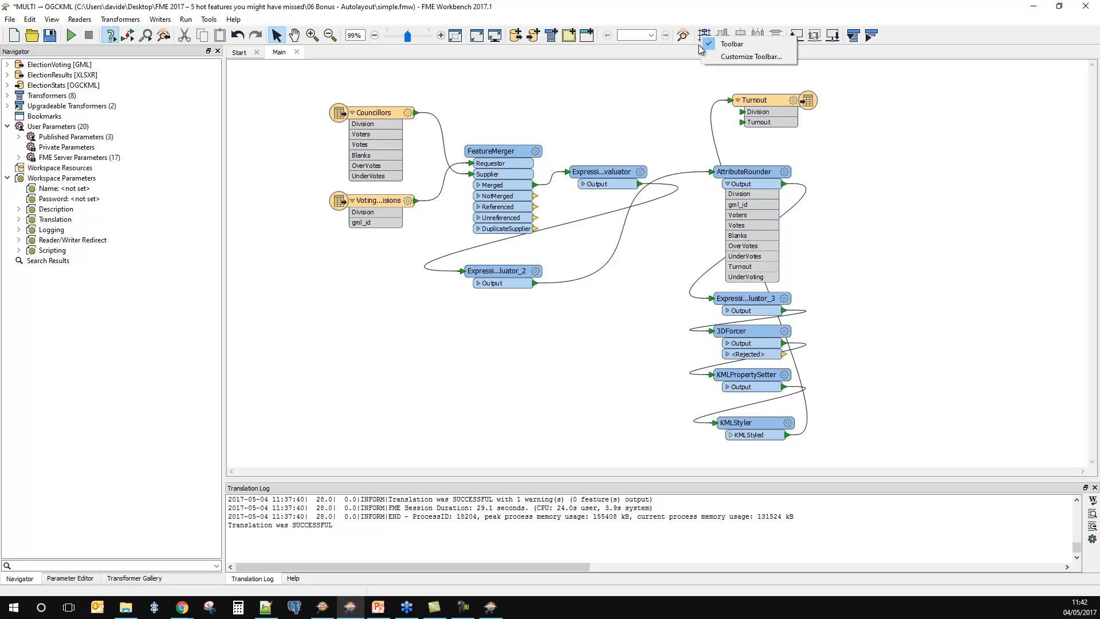
left_click(735, 57)
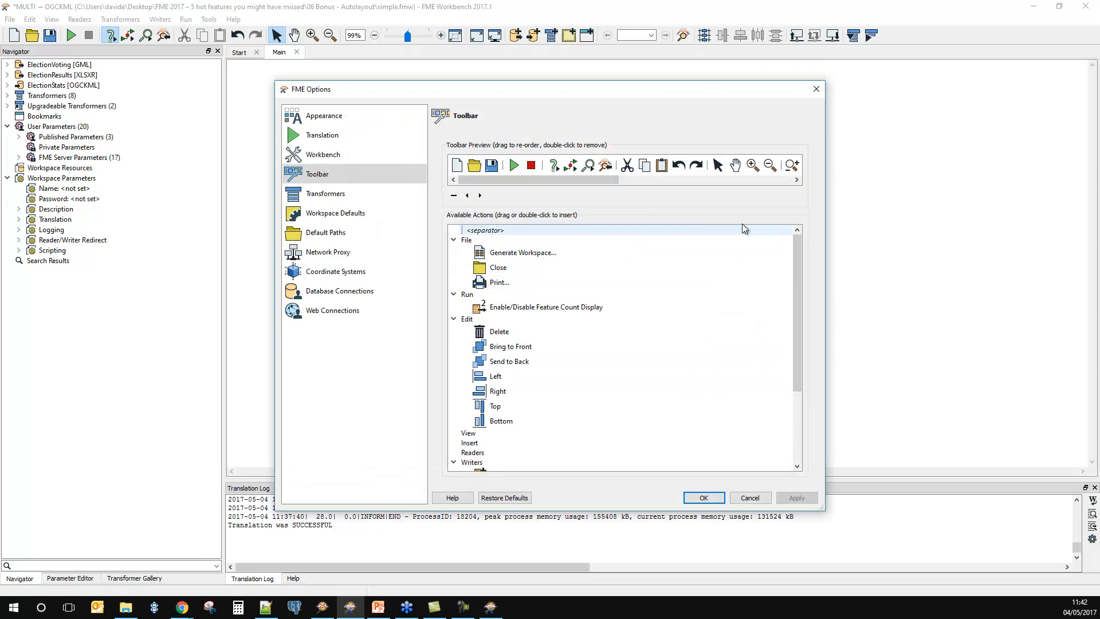
left_click_drag(599, 179, 779, 180)
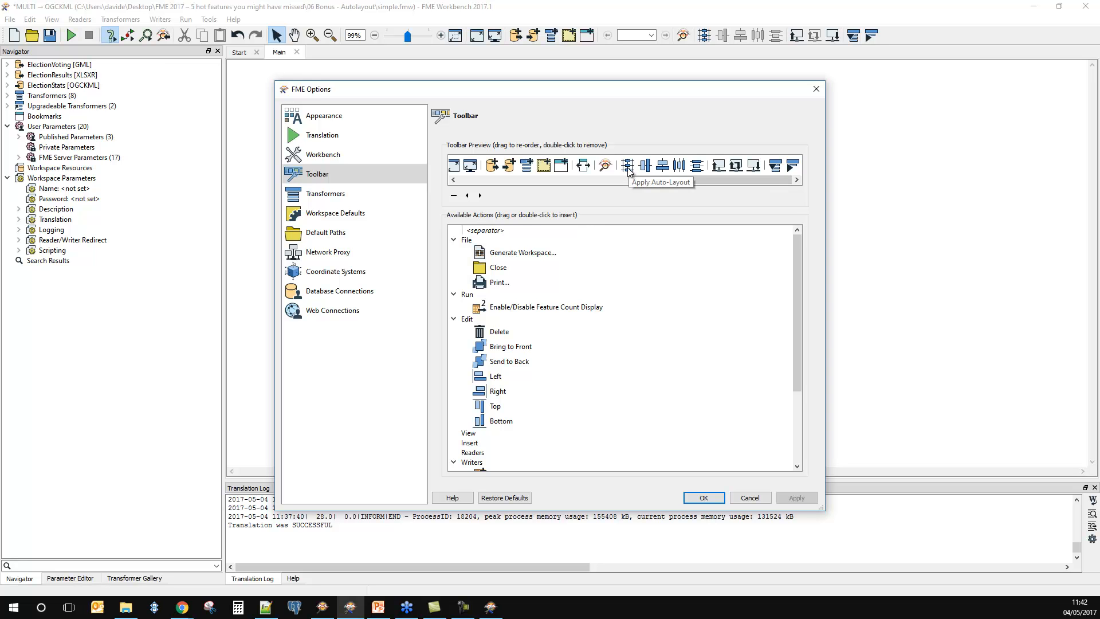
left_click(751, 497)
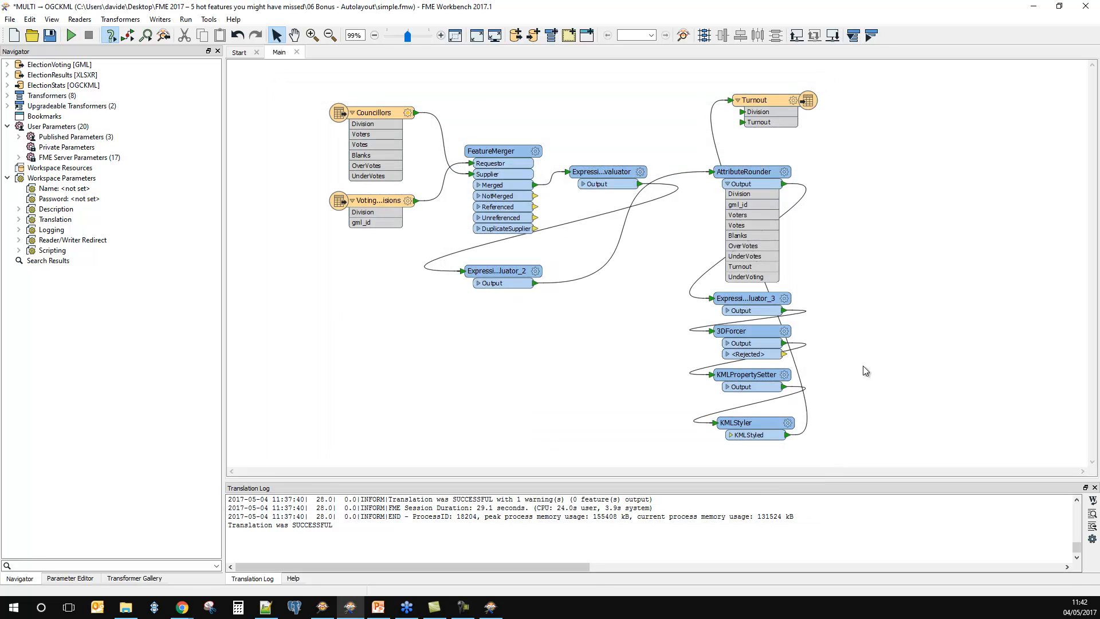
Step: Apply Auto-Layout to the whole simple.fmw workspace and close it without saving the changes
left_click(703, 36)
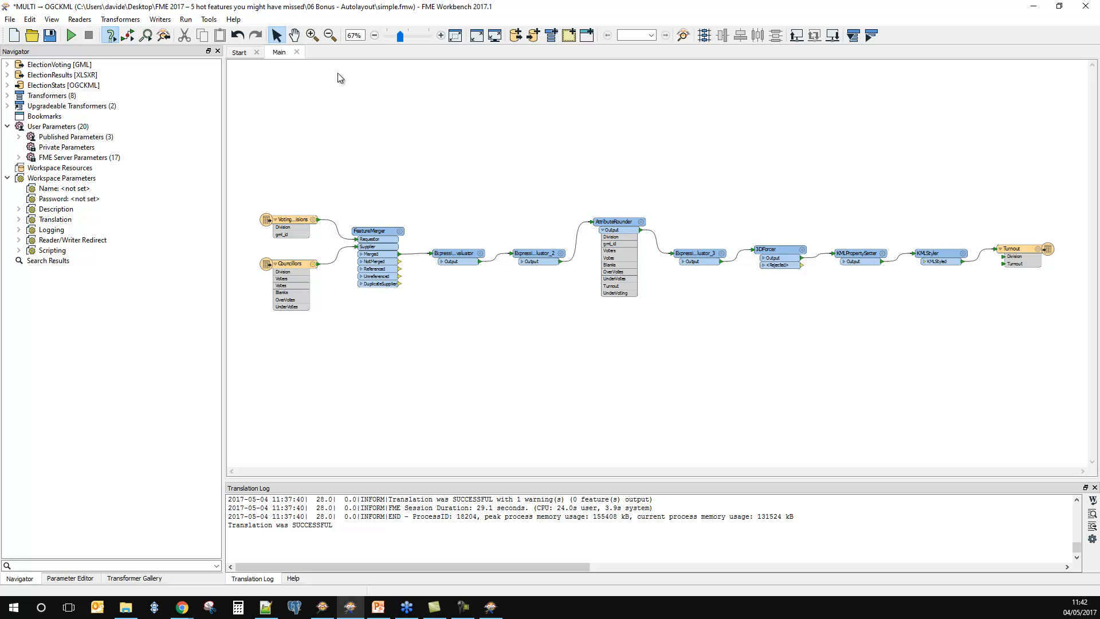
left_click(298, 52)
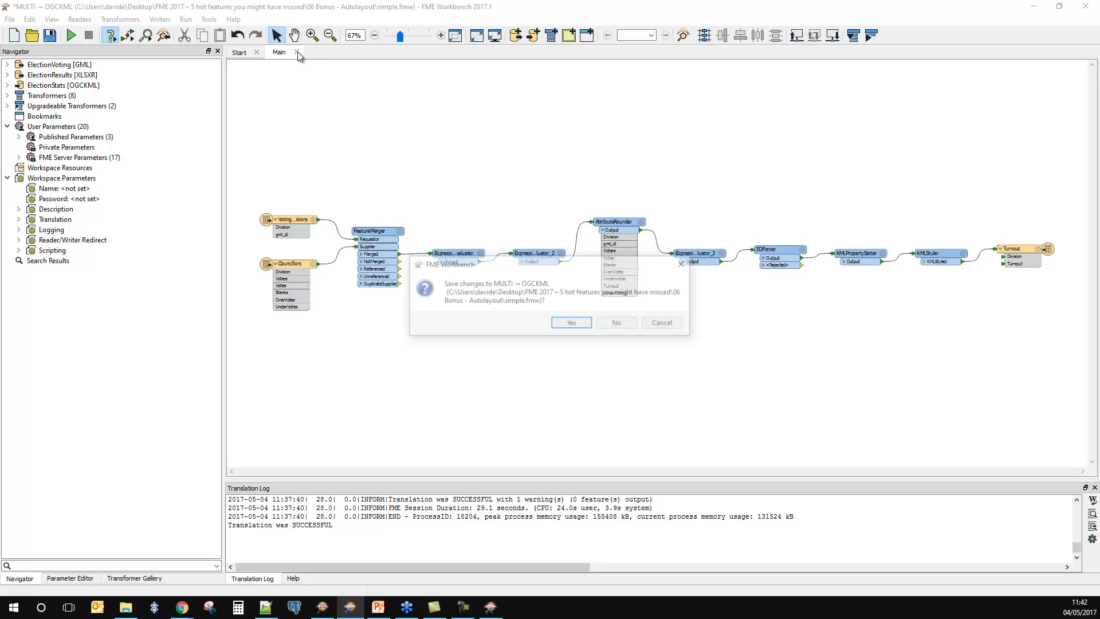
left_click(614, 323)
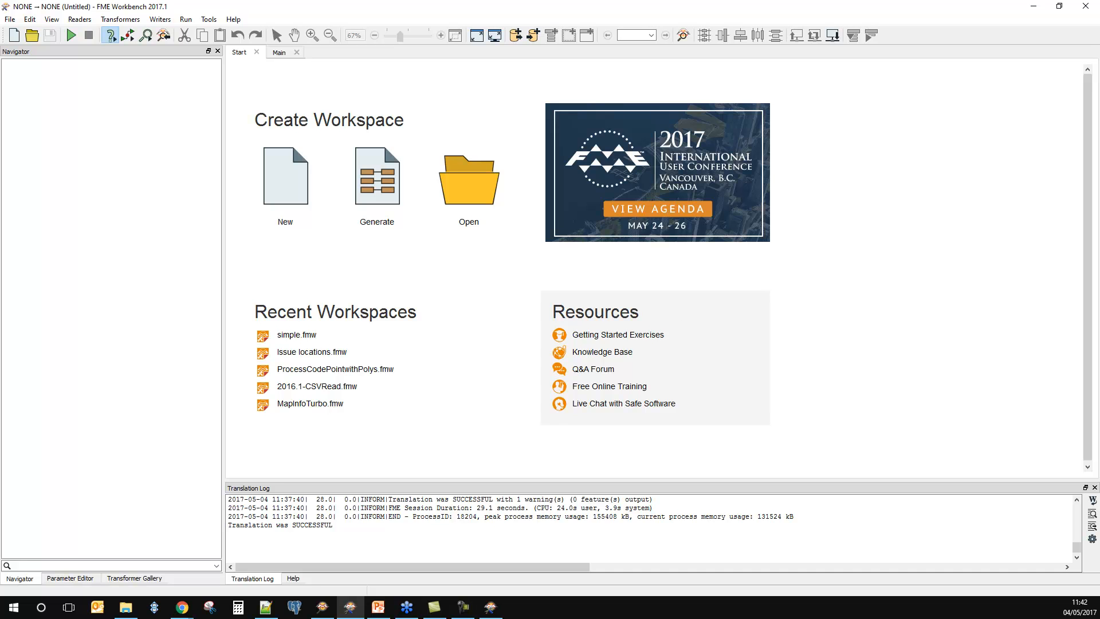
Step: Open complicated.fmw from the 06 Bonus - Autolayout folder and narrow the Navigator pane to widen the canvas
left_click_drag(0, 303, 505, 338)
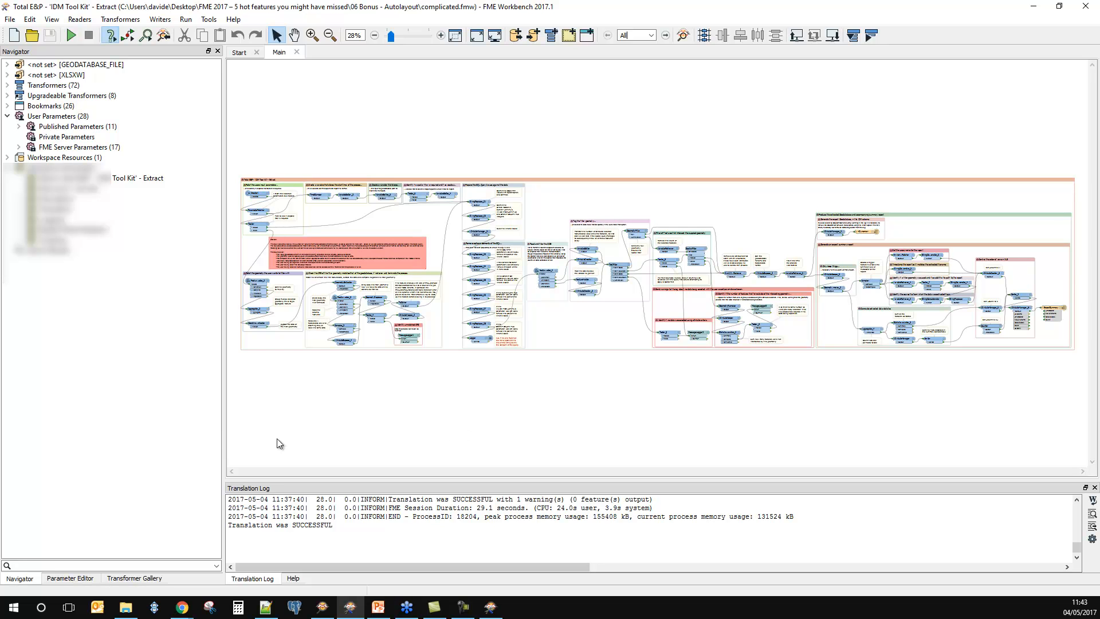
left_click_drag(225, 428, 146, 439)
left_click_drag(171, 403, 986, 415)
left_click(961, 415)
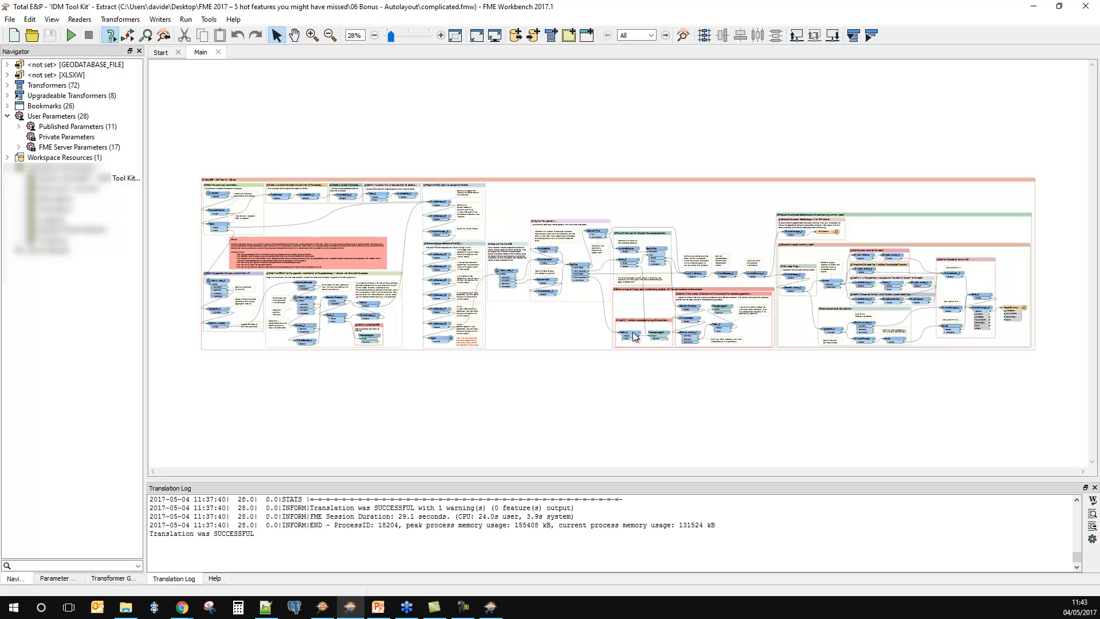
Step: Apply Auto-Layout to the complicated.fmw workspace and examine the rearranged bookmarks and transformers from start to end
left_click(704, 35)
scroll(683, 142, "down", 5)
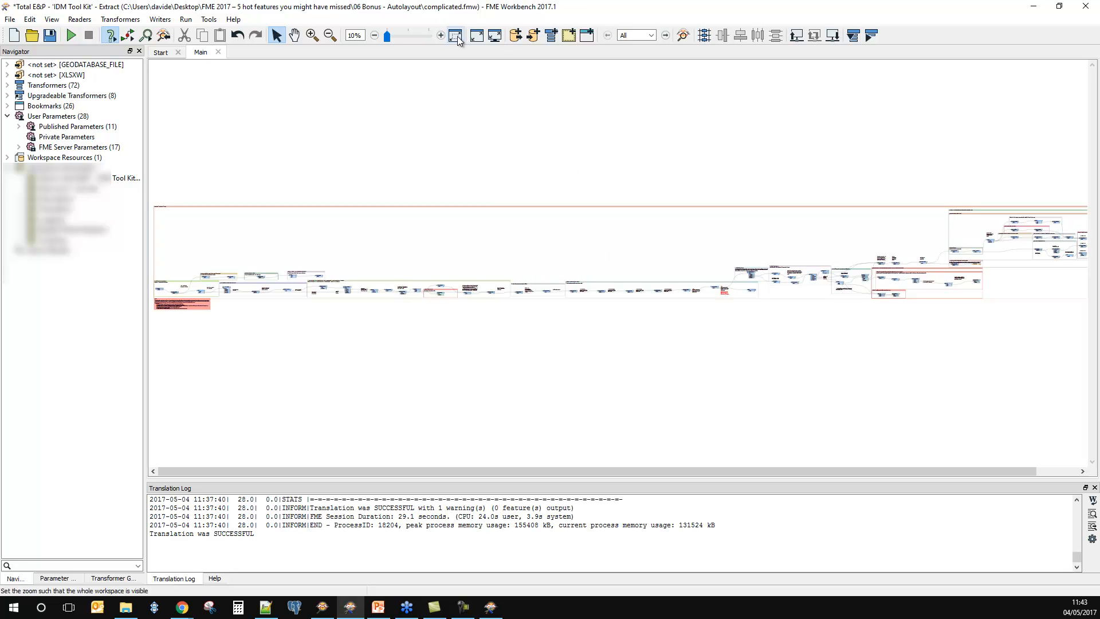
left_click(312, 34)
left_click_drag(279, 343, 147, 249)
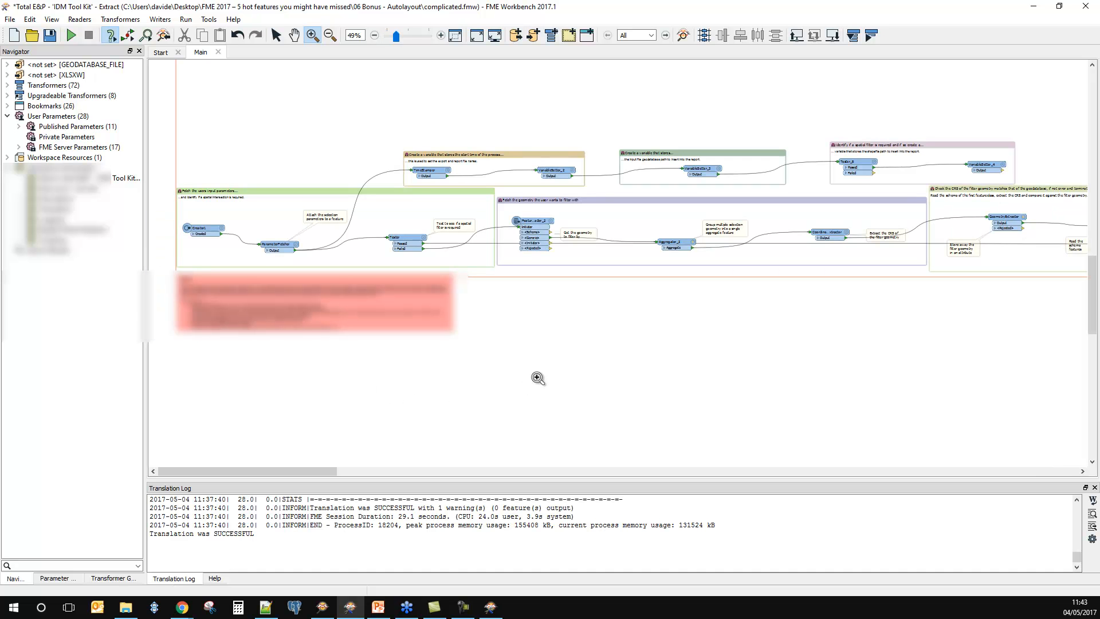
left_click_drag(293, 470, 1046, 490)
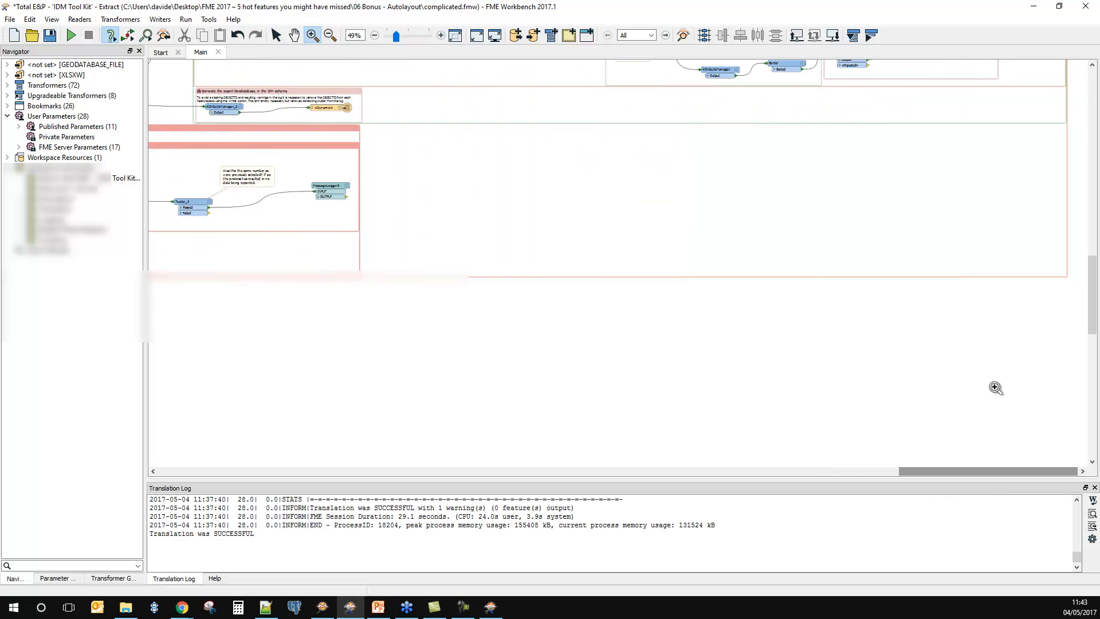
scroll(995, 387, "up", 5)
scroll(928, 386, "down", 2)
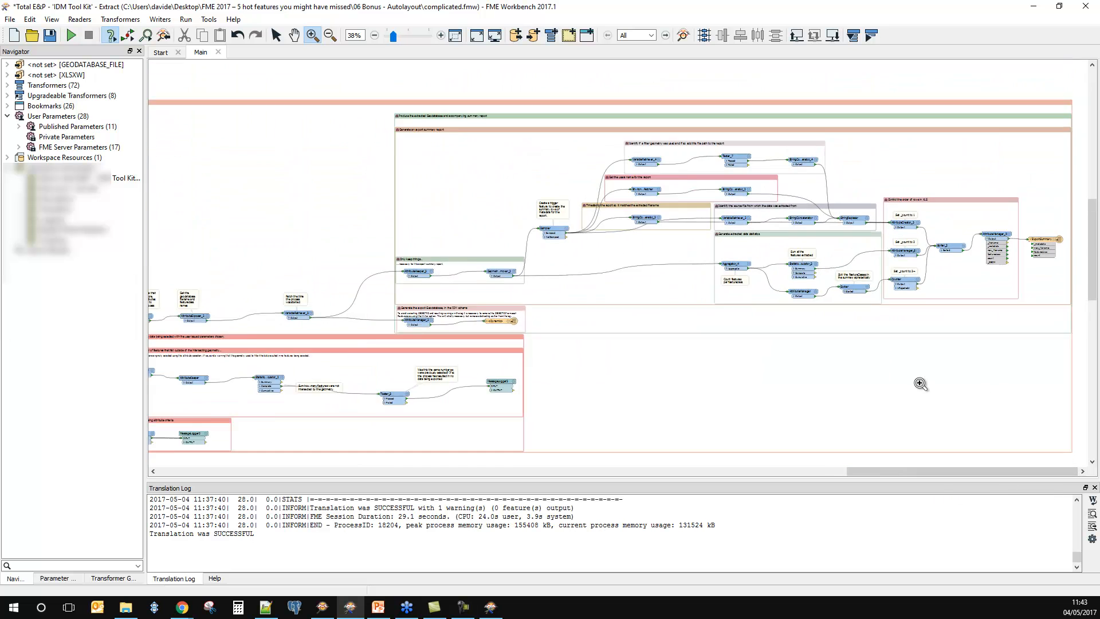
scroll(918, 384, "down", 3)
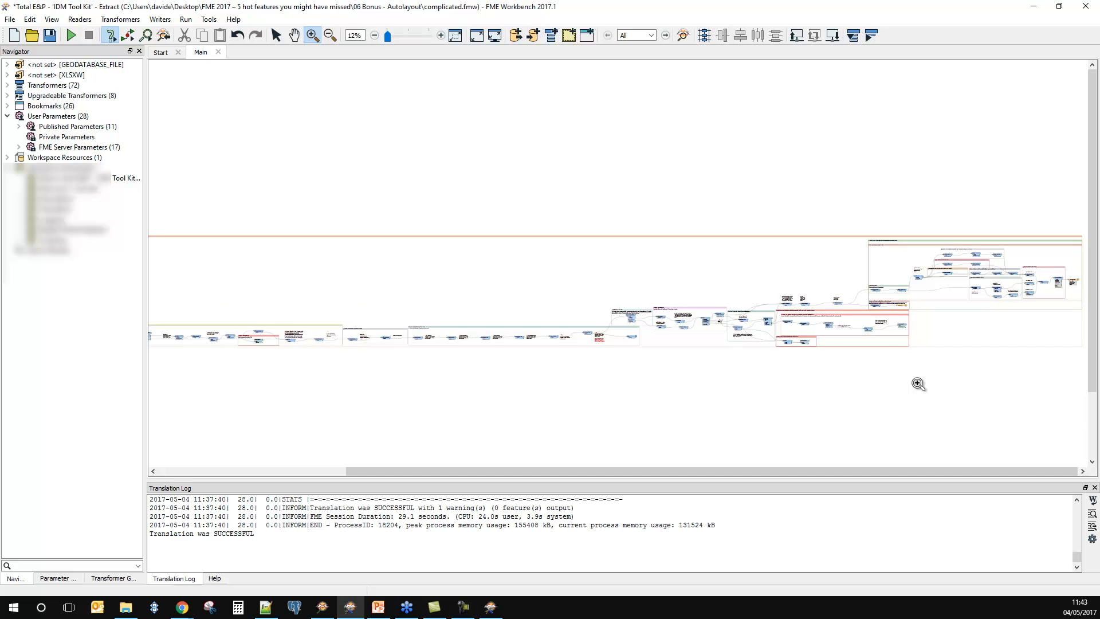
scroll(918, 384, "down", 1)
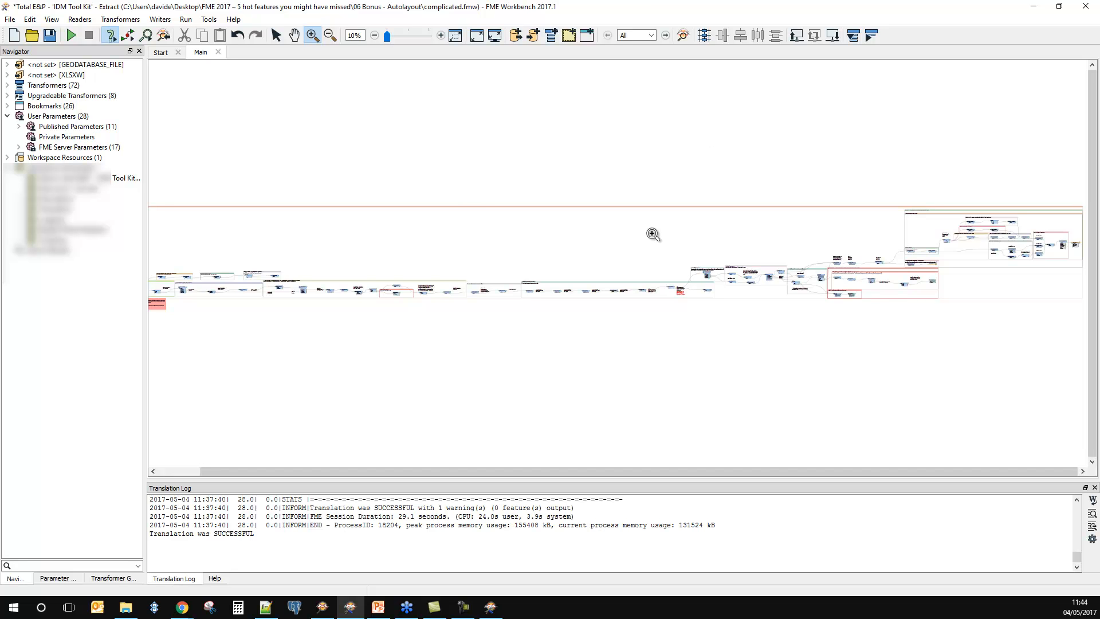
Step: Minimize FME Workbench and switch to the PowerPoint presentation's Resources slide
left_click(1034, 6)
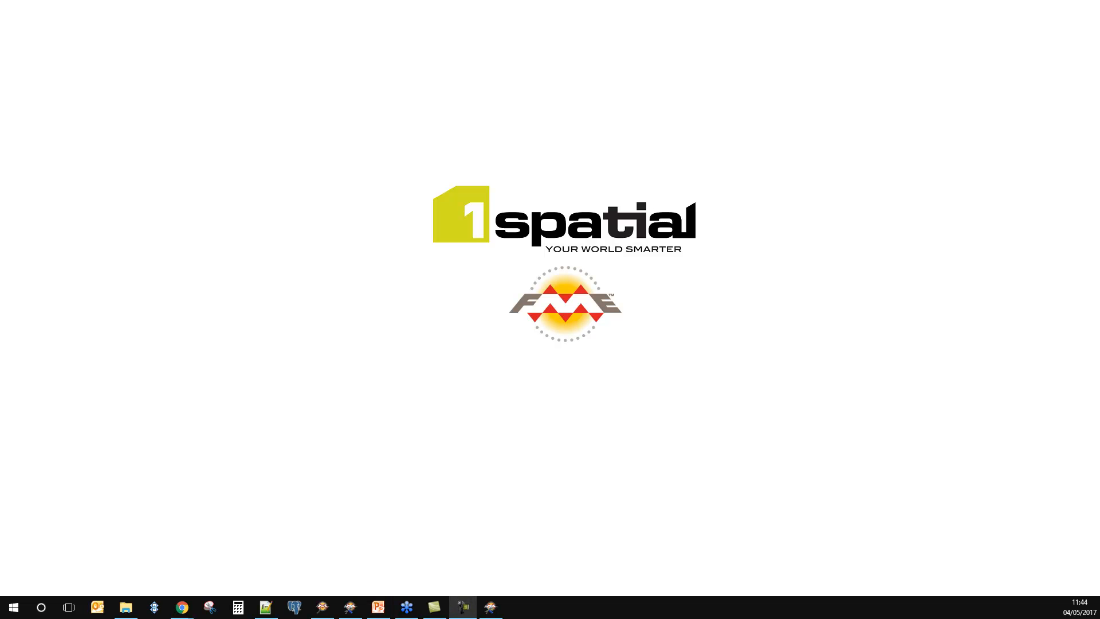
left_click(378, 607)
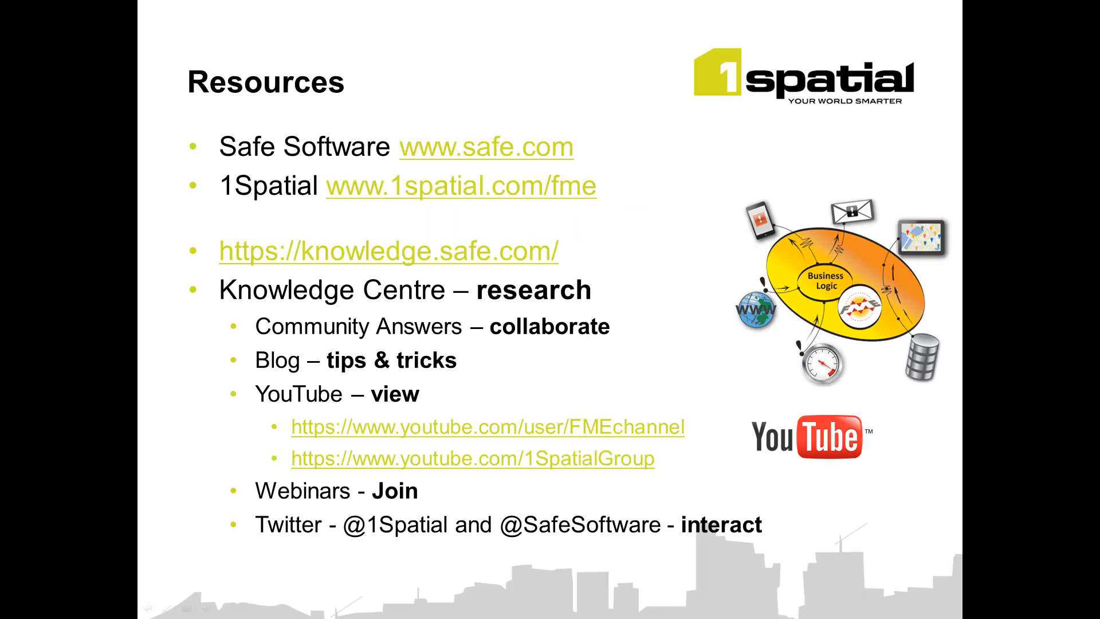